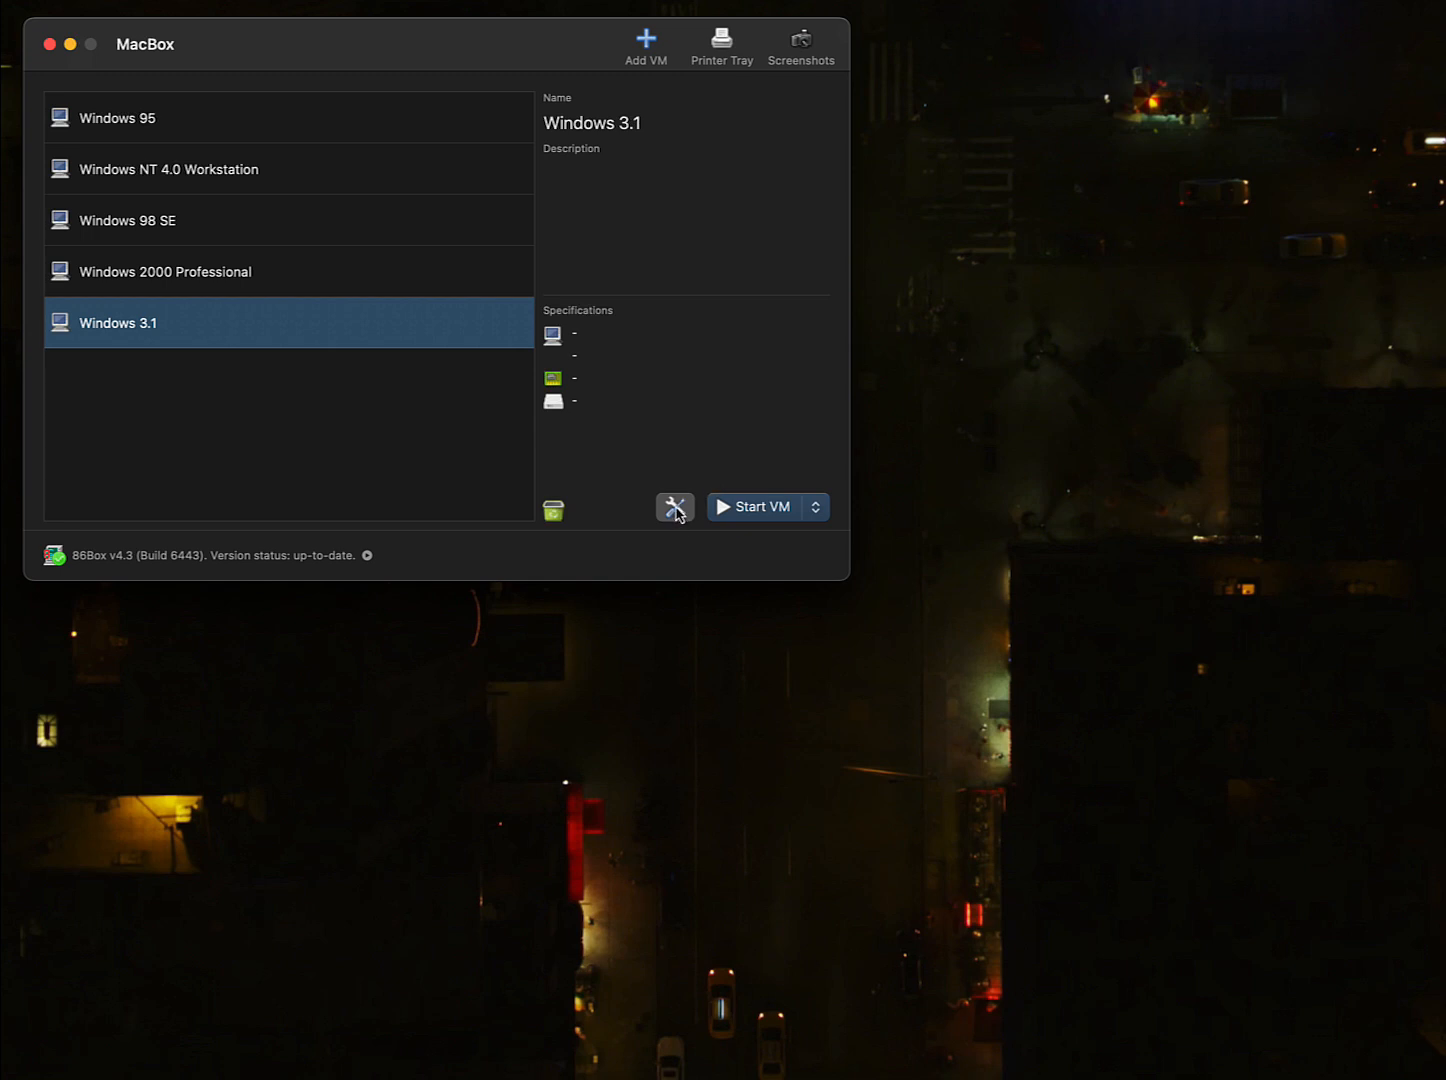
- Create a new virtual machine named 'Windows 3.1 + MS. 6.22'
{"action": "left_click_drag", "start_coordinate": [465, 68], "coordinate": [465, 60]}
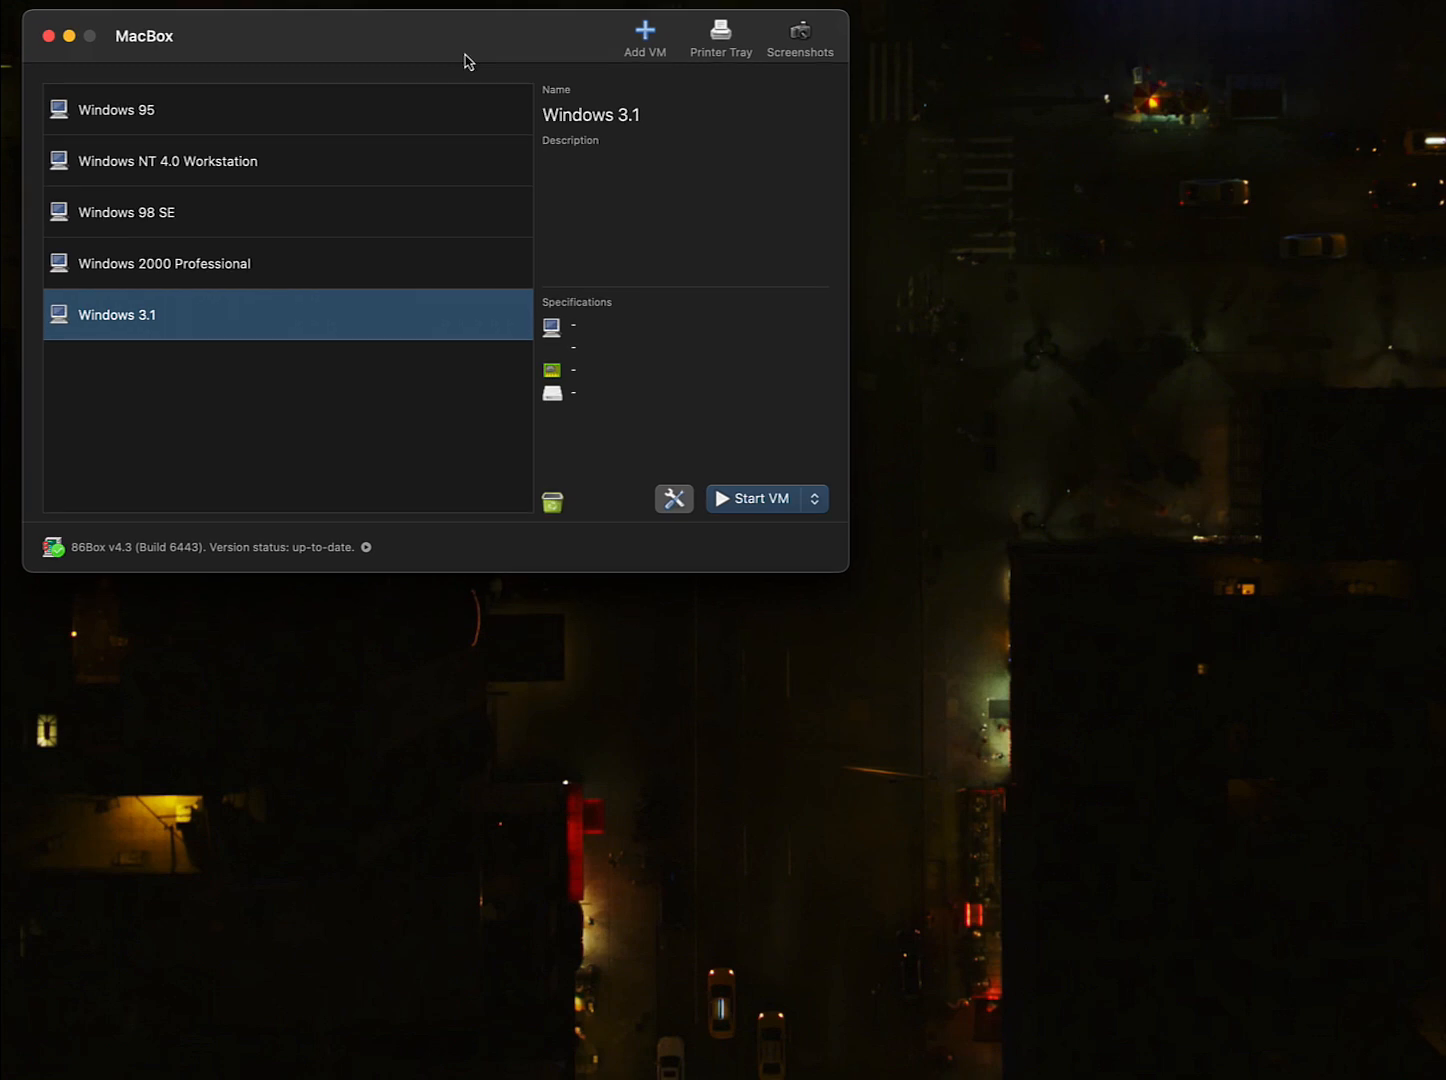
{"action": "left_click", "coordinate": [641, 38]}
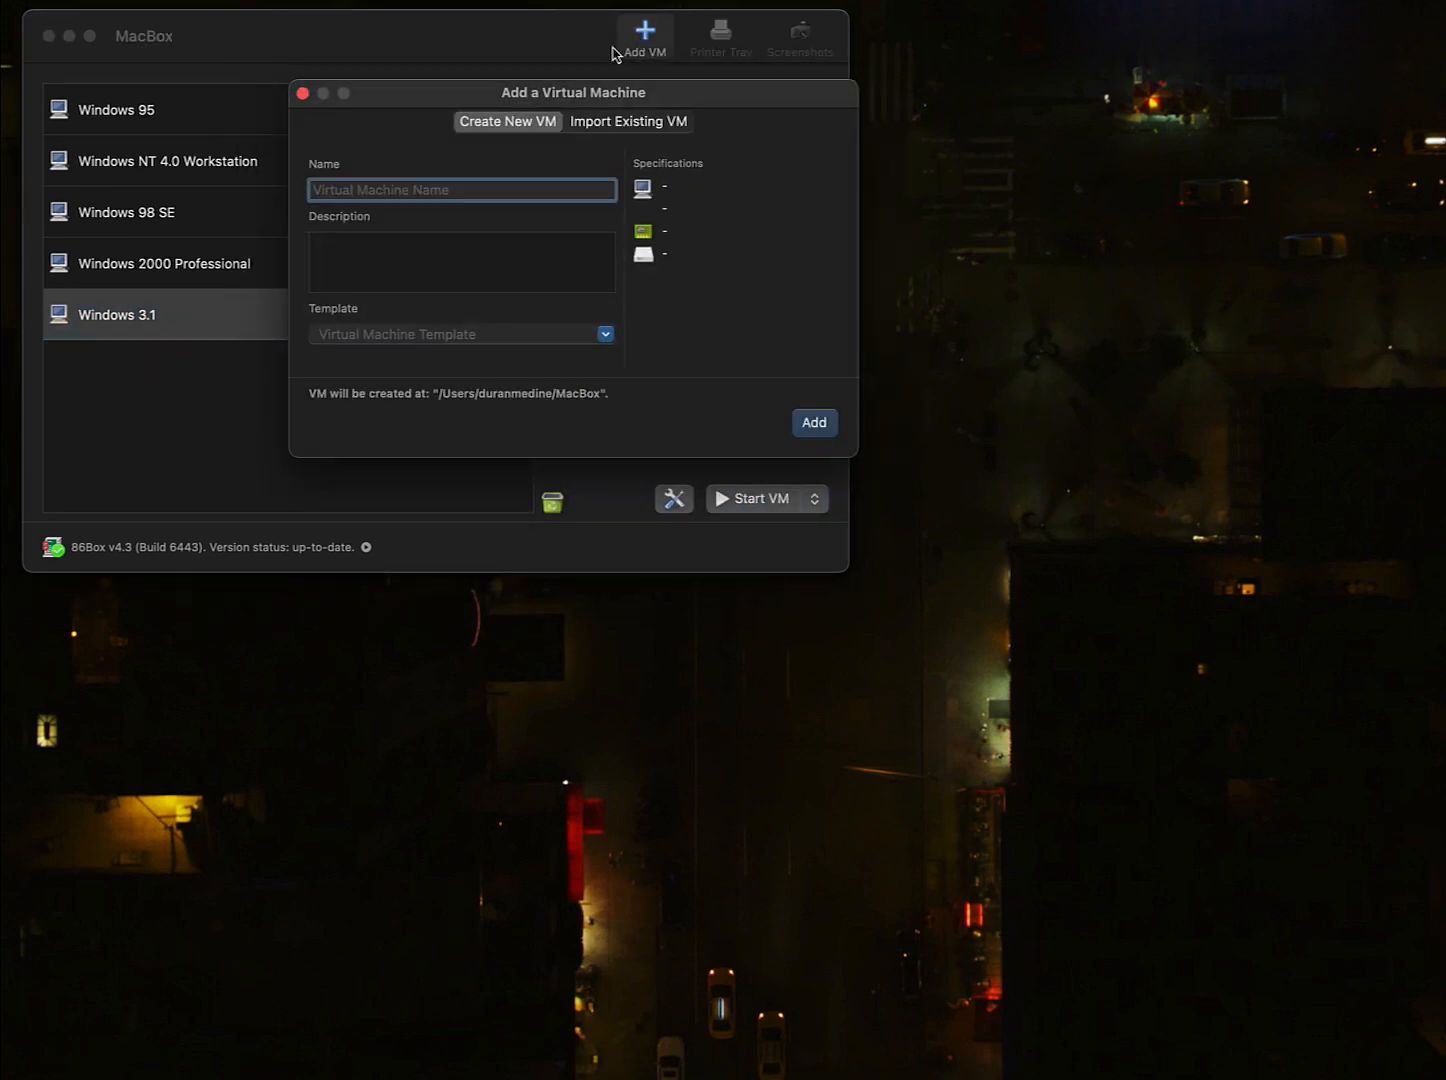
{"action": "type", "text": "Windows 3.1 + MS. 6.22"}
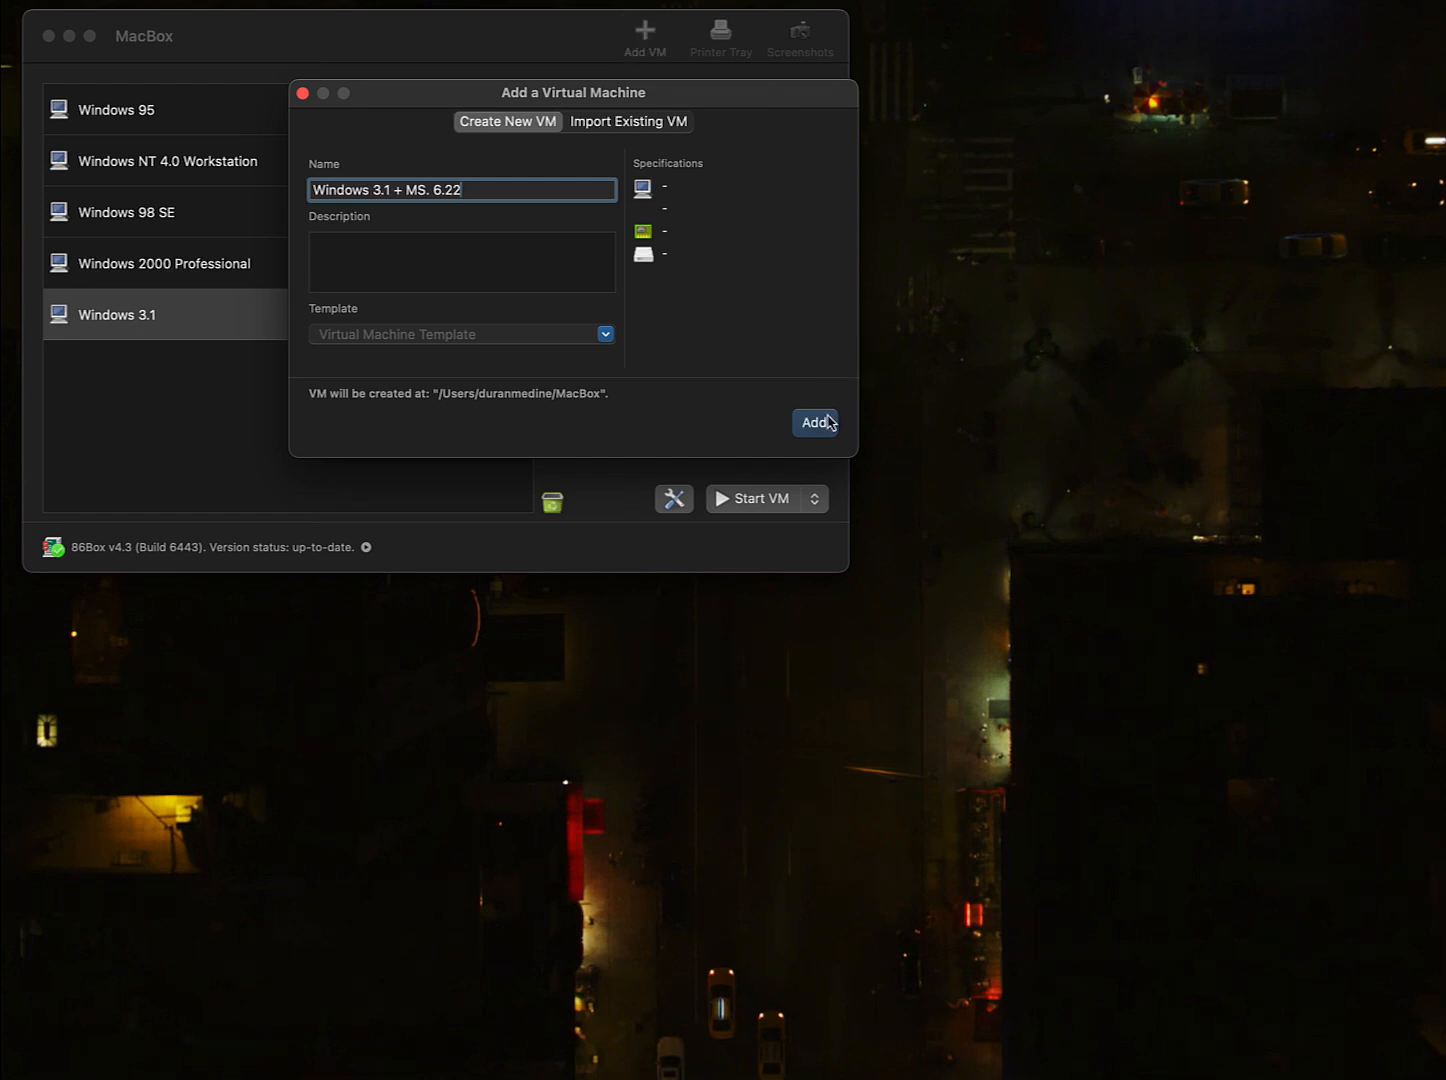
{"action": "left_click", "coordinate": [303, 94]}
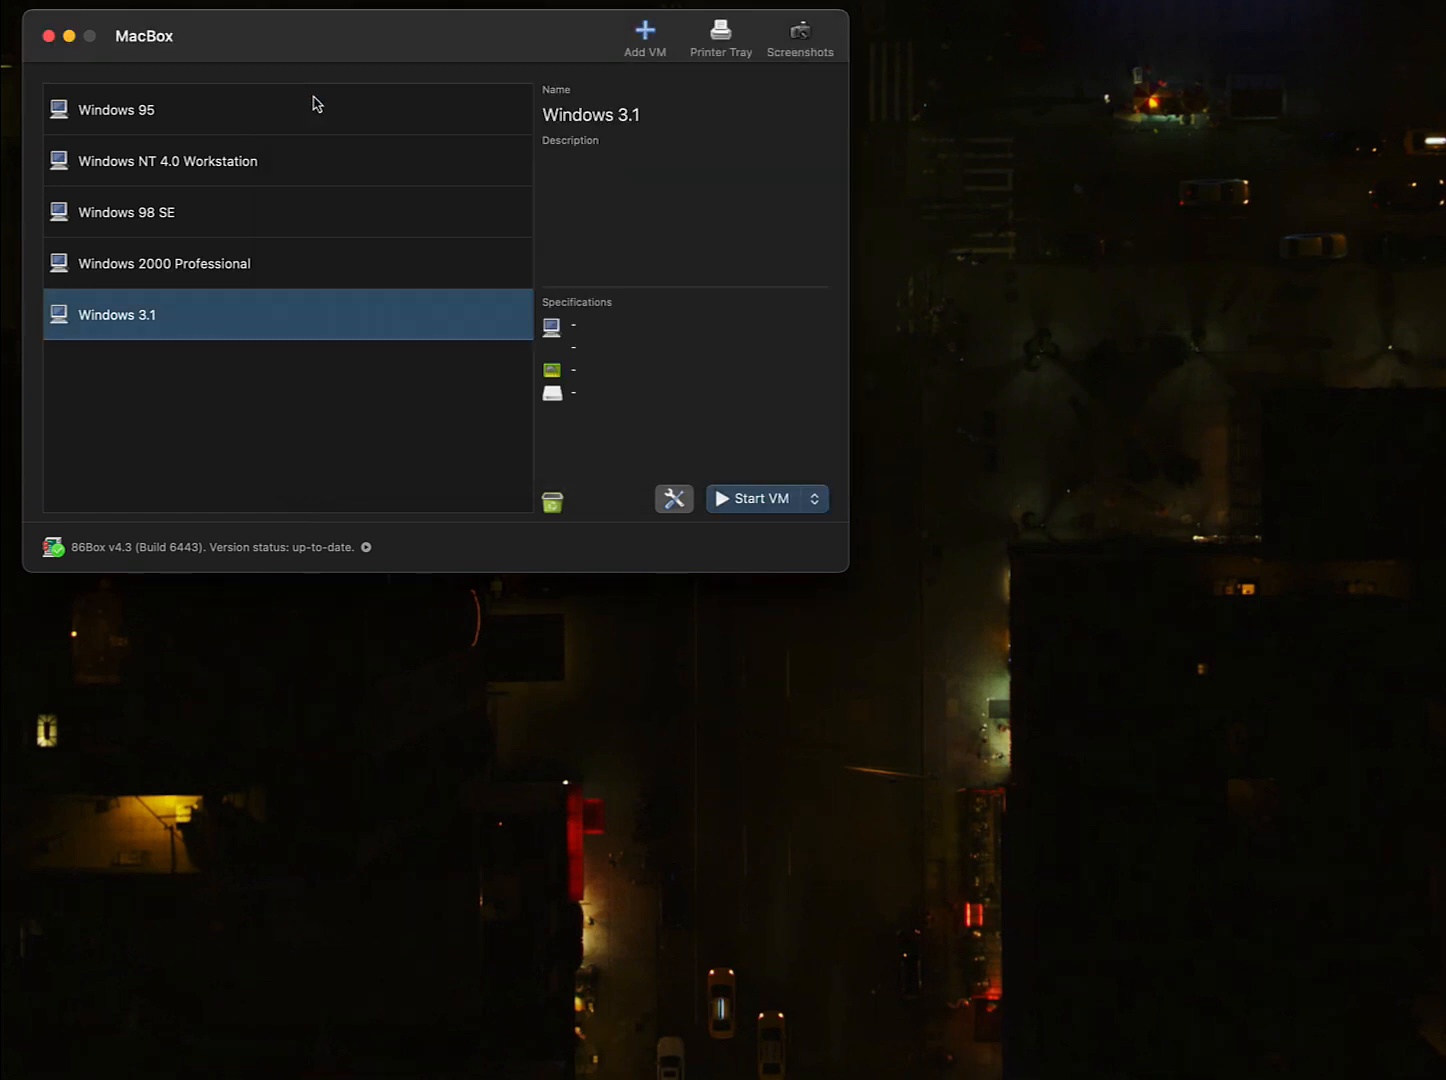
- In the VM settings, choose machine type i486 (Socket 3) and the [SiS 496] Soyo 4SAW2 board
{"action": "left_click", "coordinate": [676, 500]}
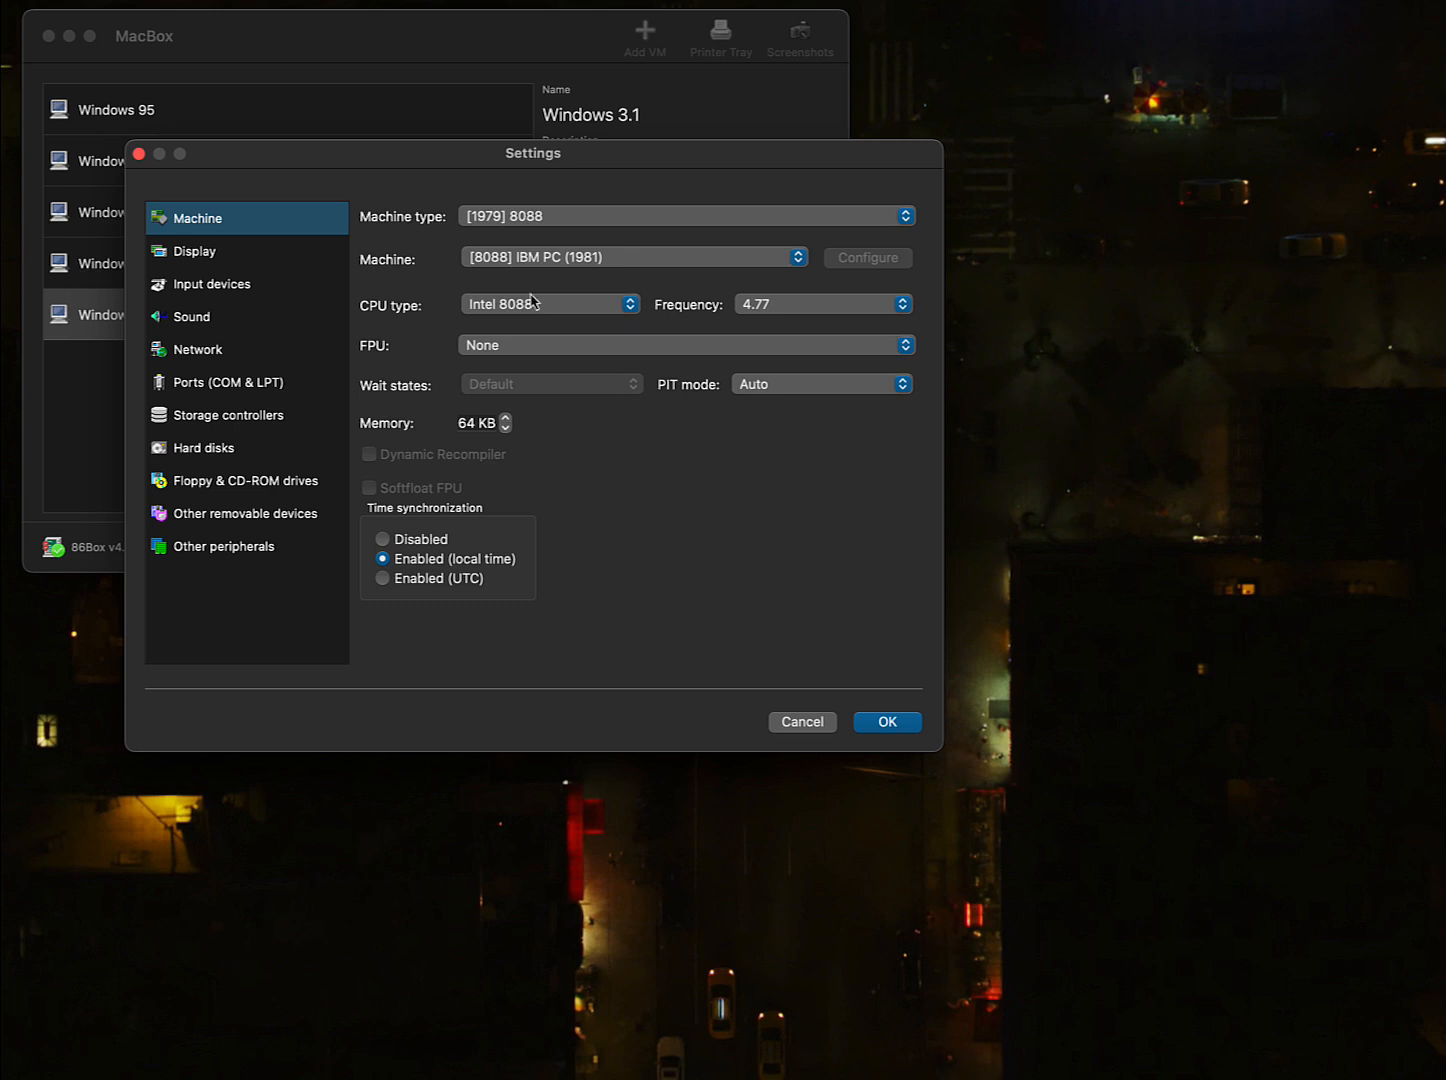
{"action": "left_click", "coordinate": [515, 216]}
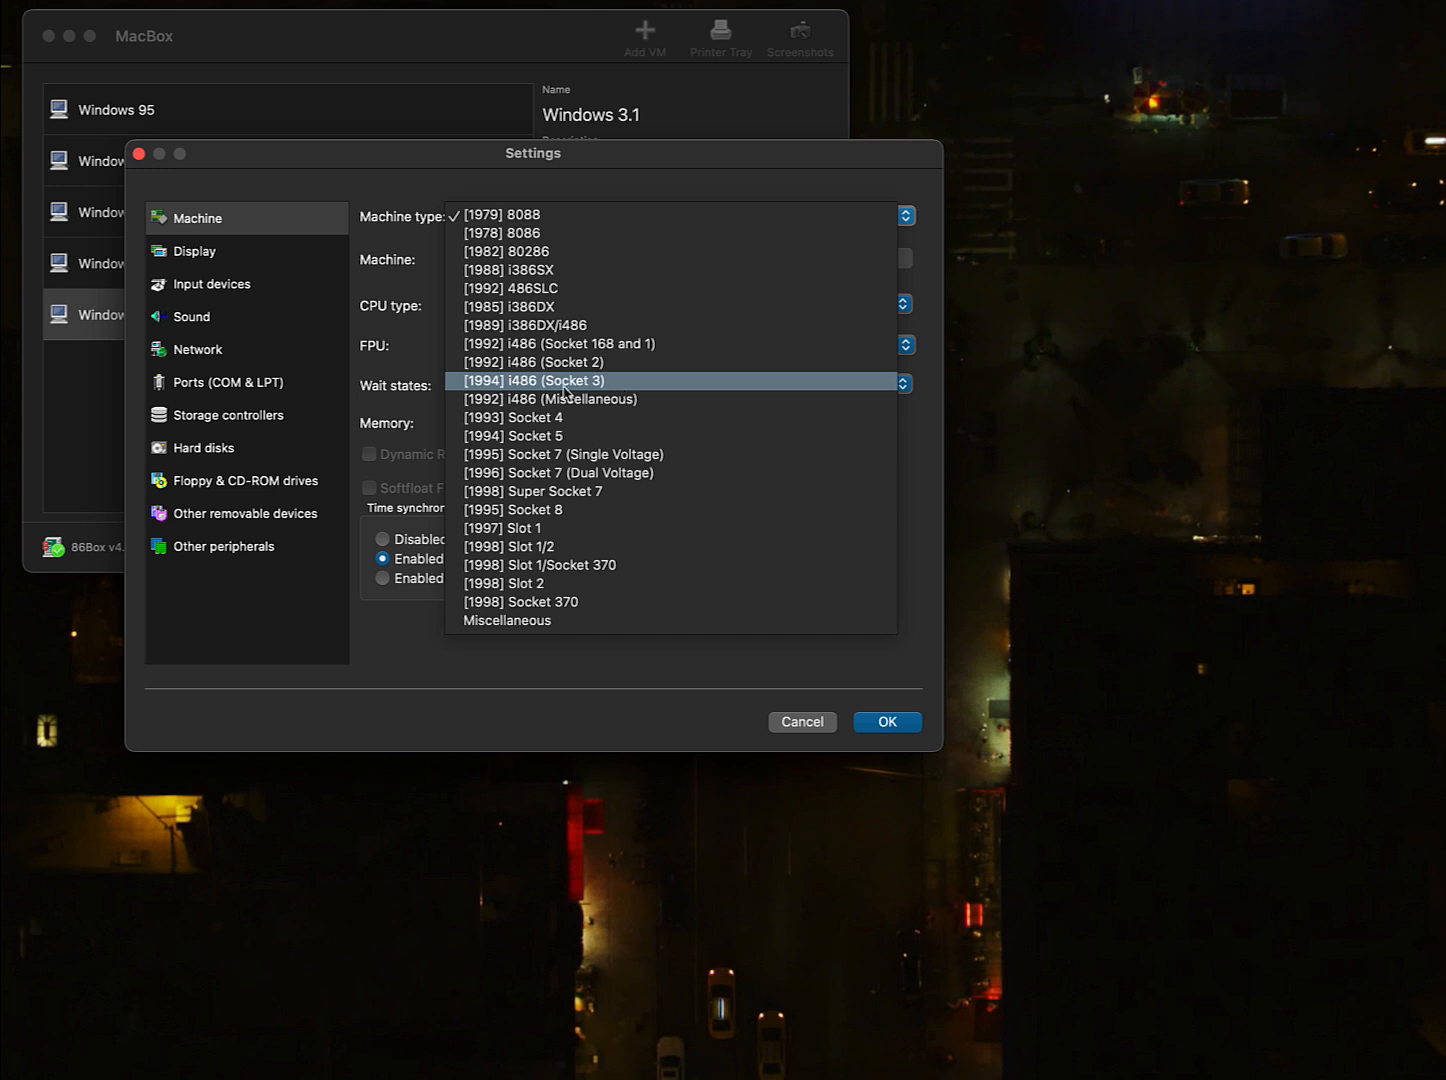
{"action": "left_click", "coordinate": [533, 387]}
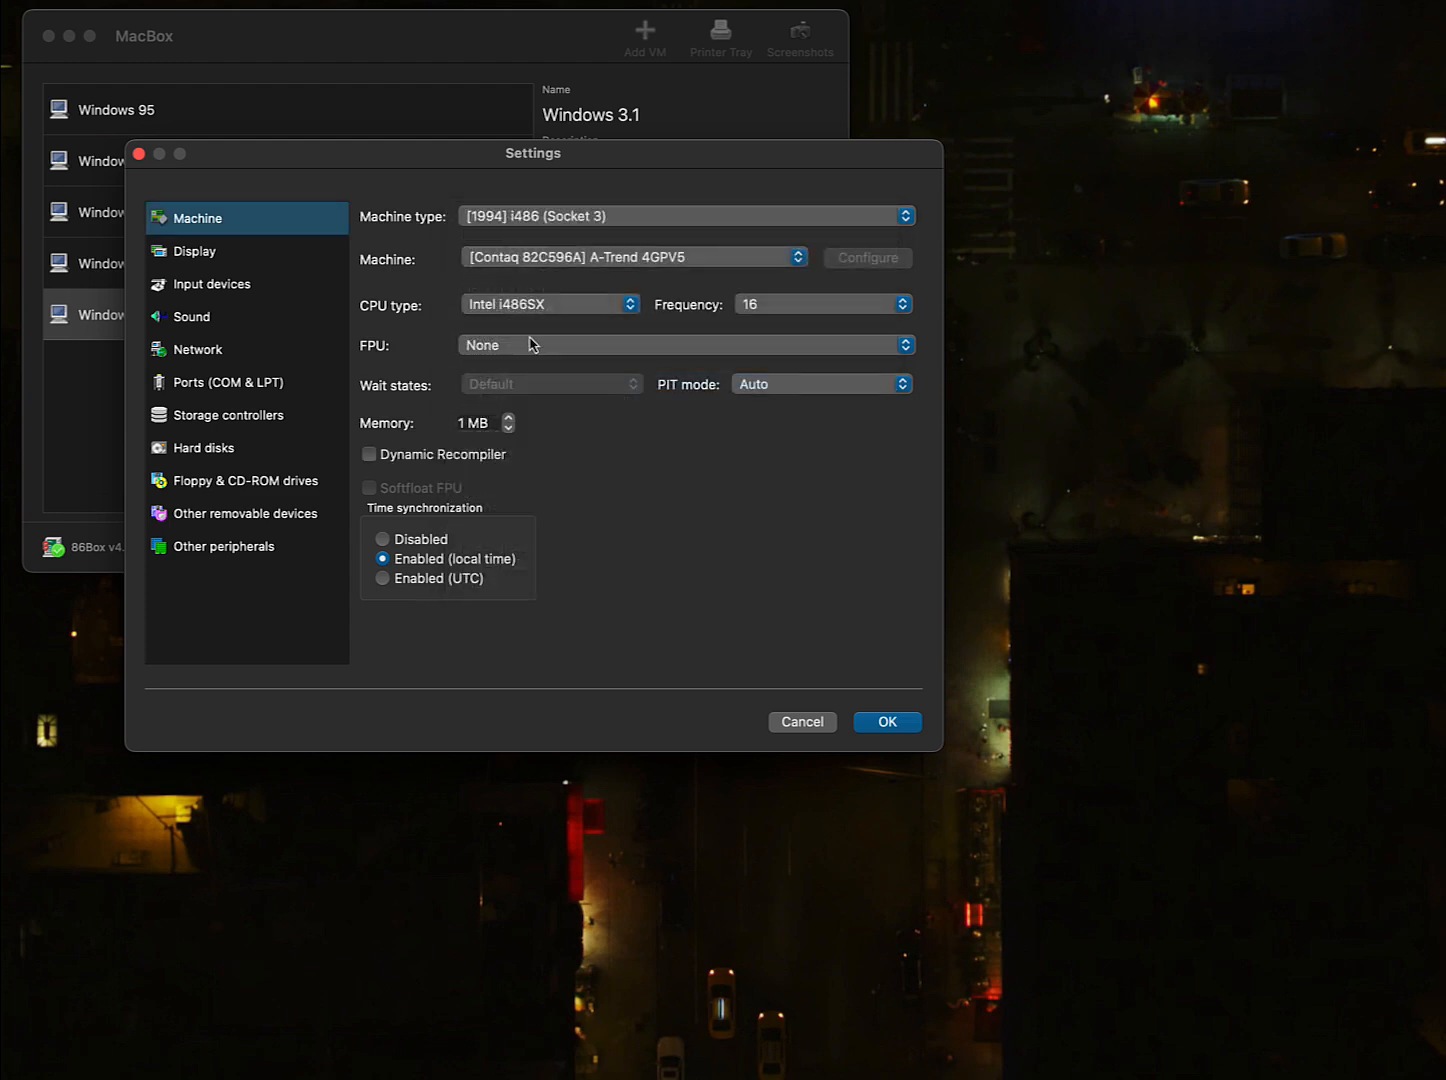
{"action": "left_click", "coordinate": [498, 263]}
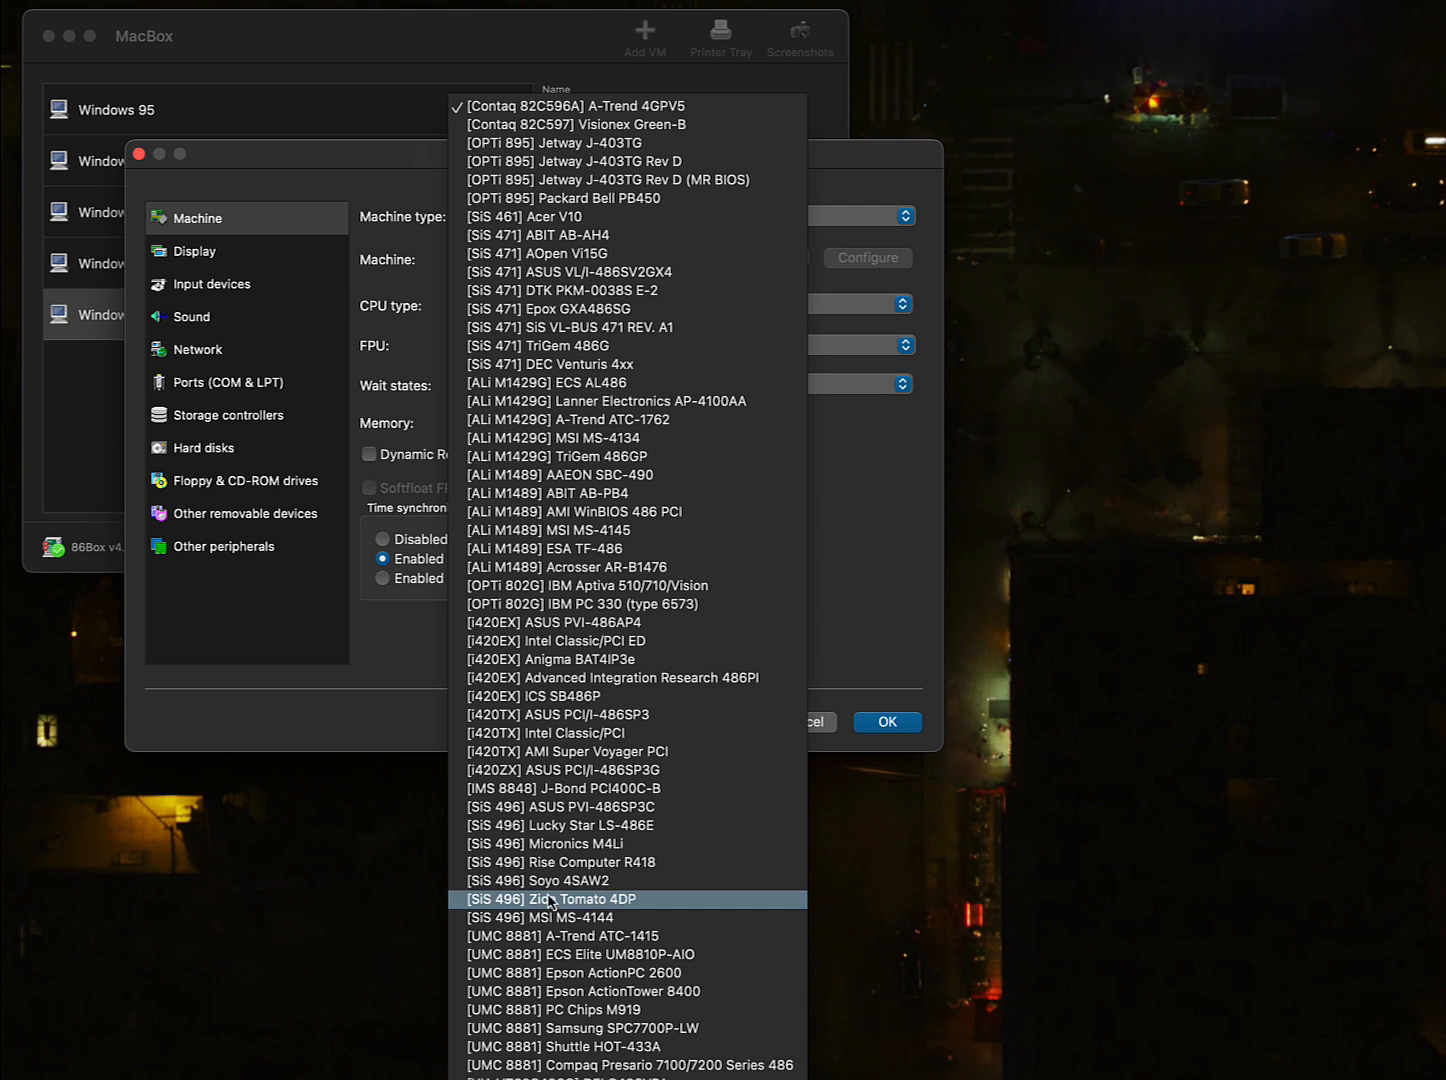
{"action": "left_click", "coordinate": [646, 883]}
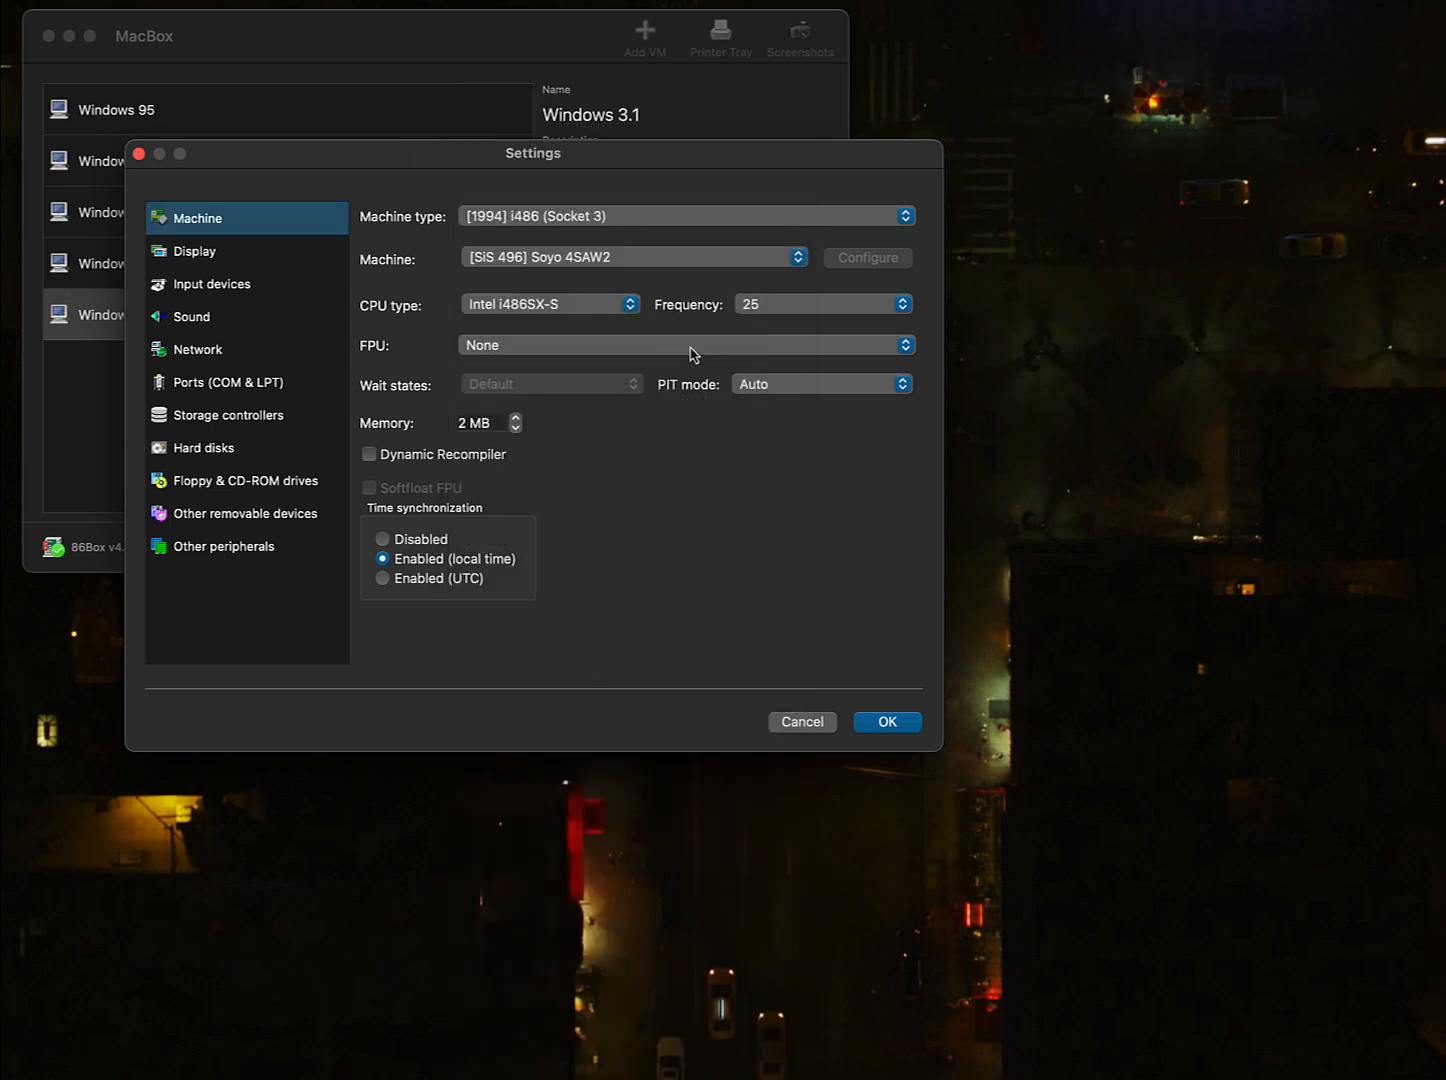
- Set the CPU to Intel i486DX2-S at 66 MHz and select the memory amount for replacement
{"action": "left_click", "coordinate": [744, 314]}
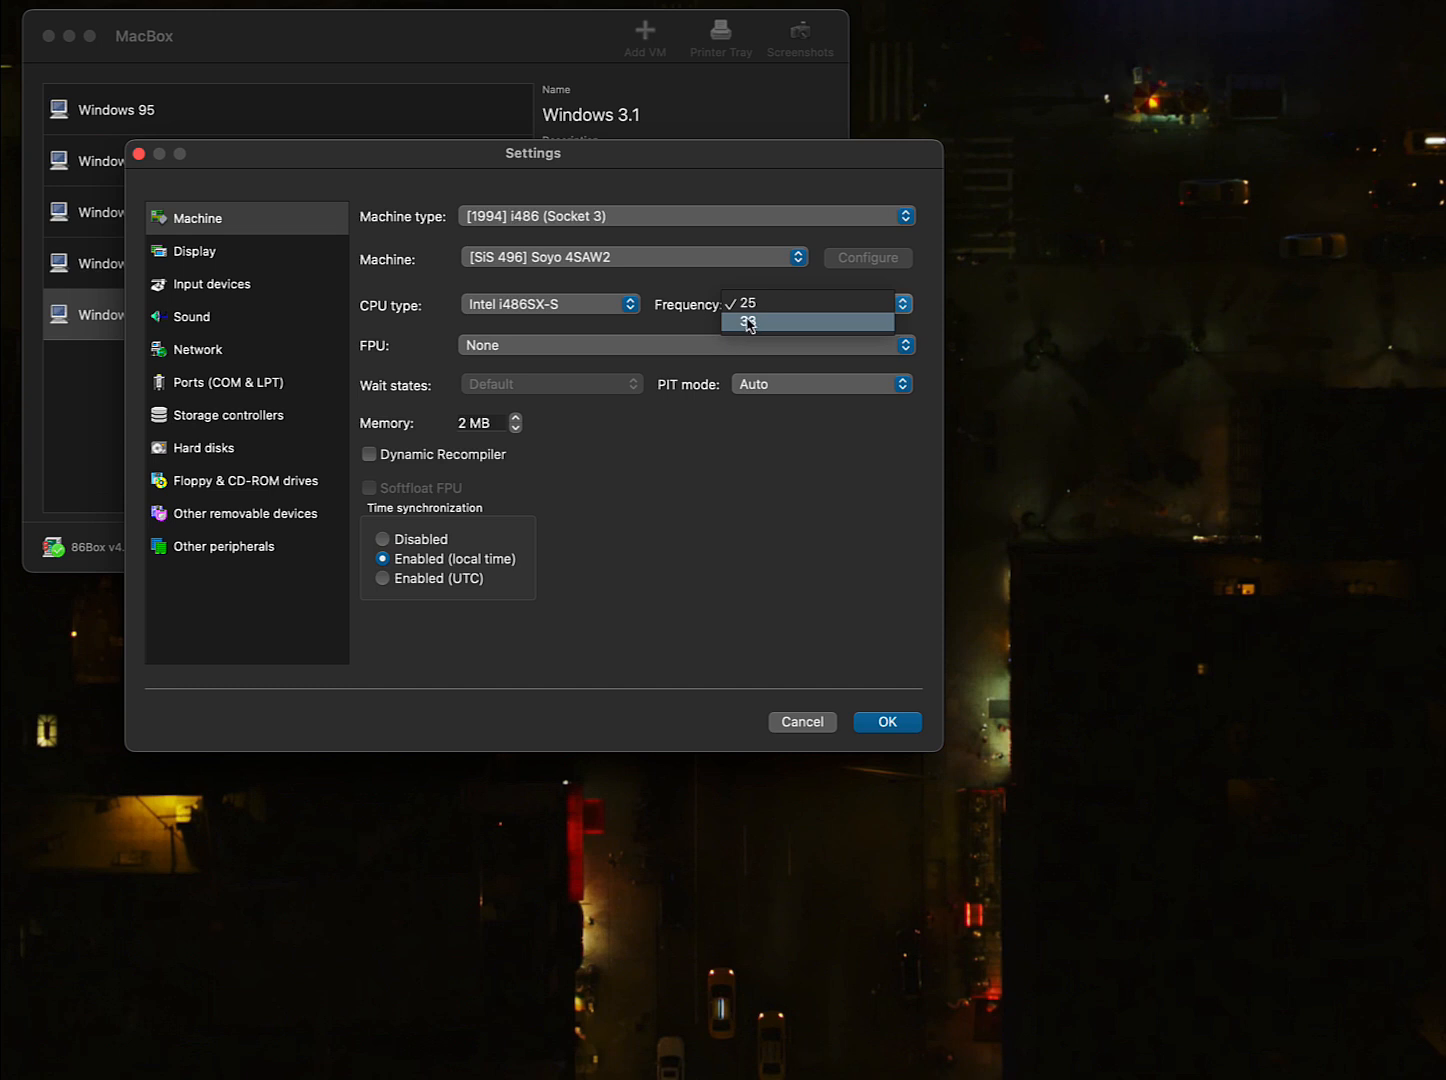
{"action": "left_click", "coordinate": [559, 312]}
{"action": "left_click", "coordinate": [561, 312]}
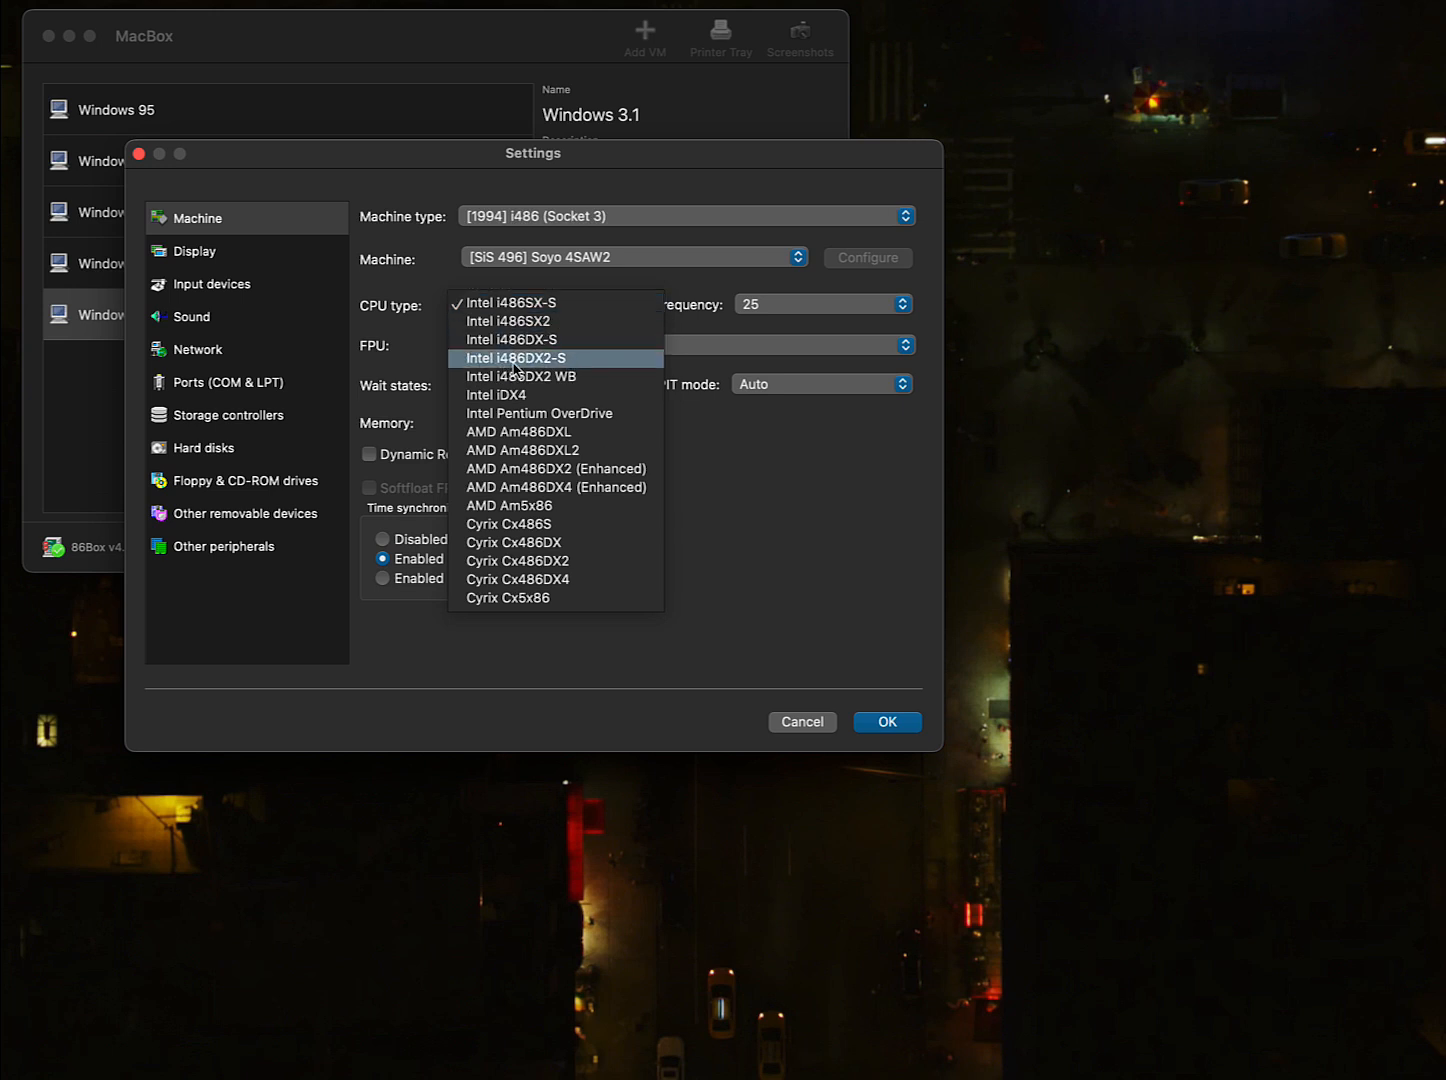
{"action": "left_click", "coordinate": [574, 361]}
{"action": "left_click", "coordinate": [752, 305]}
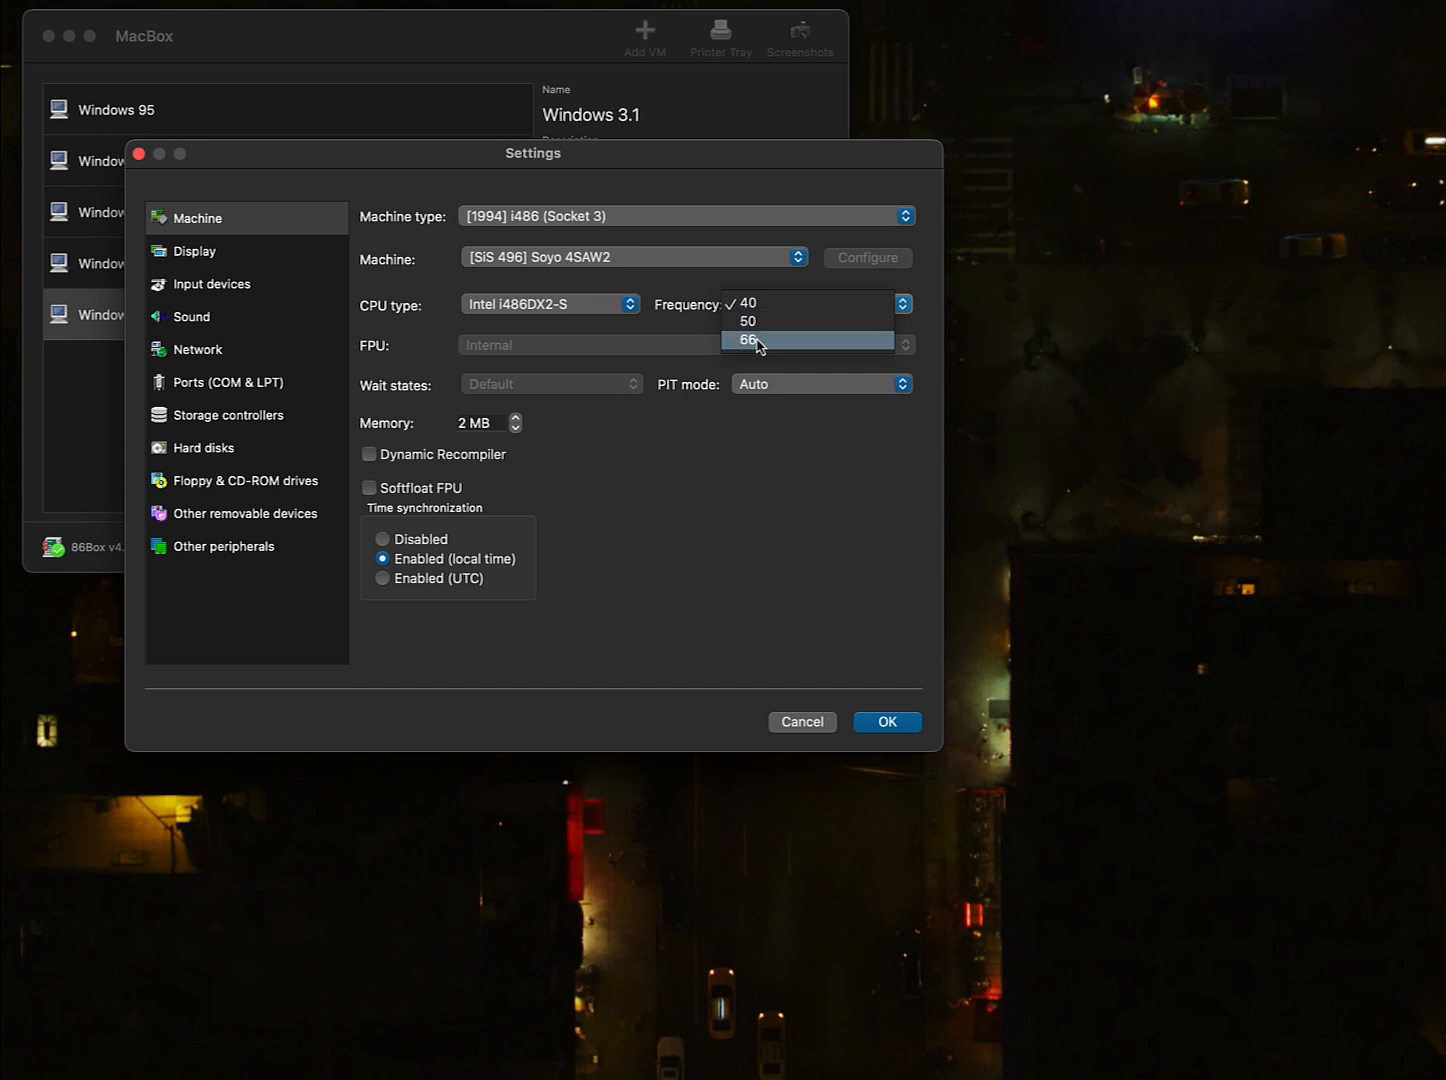
{"action": "left_click", "coordinate": [758, 344]}
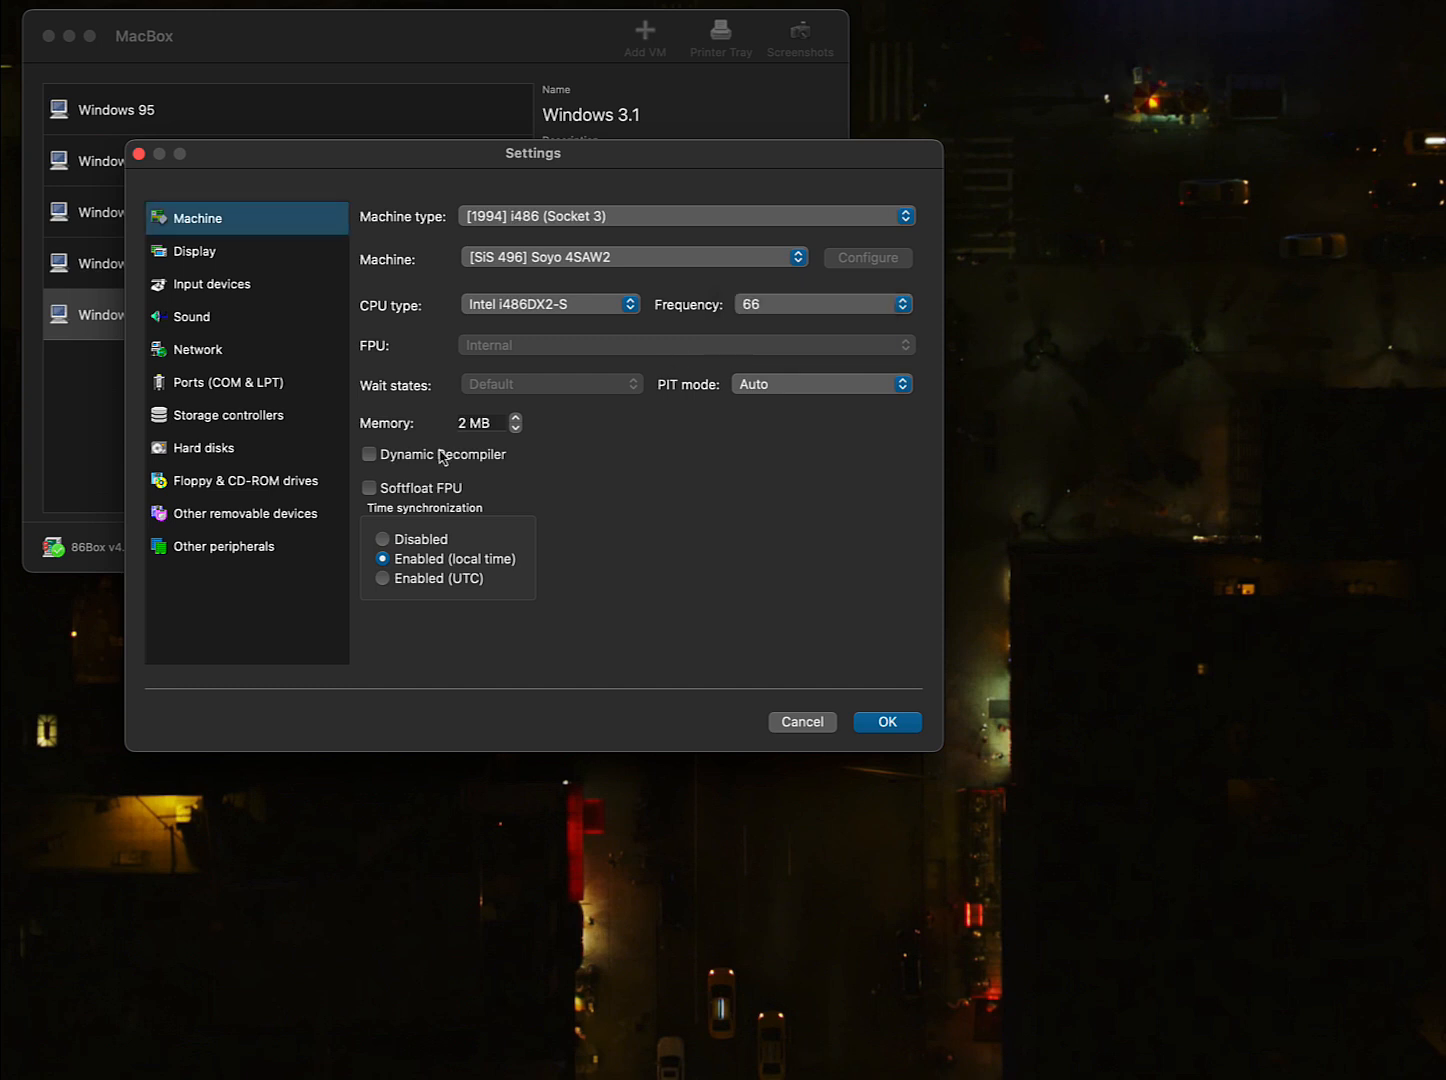
{"action": "double_click", "coordinate": [461, 422]}
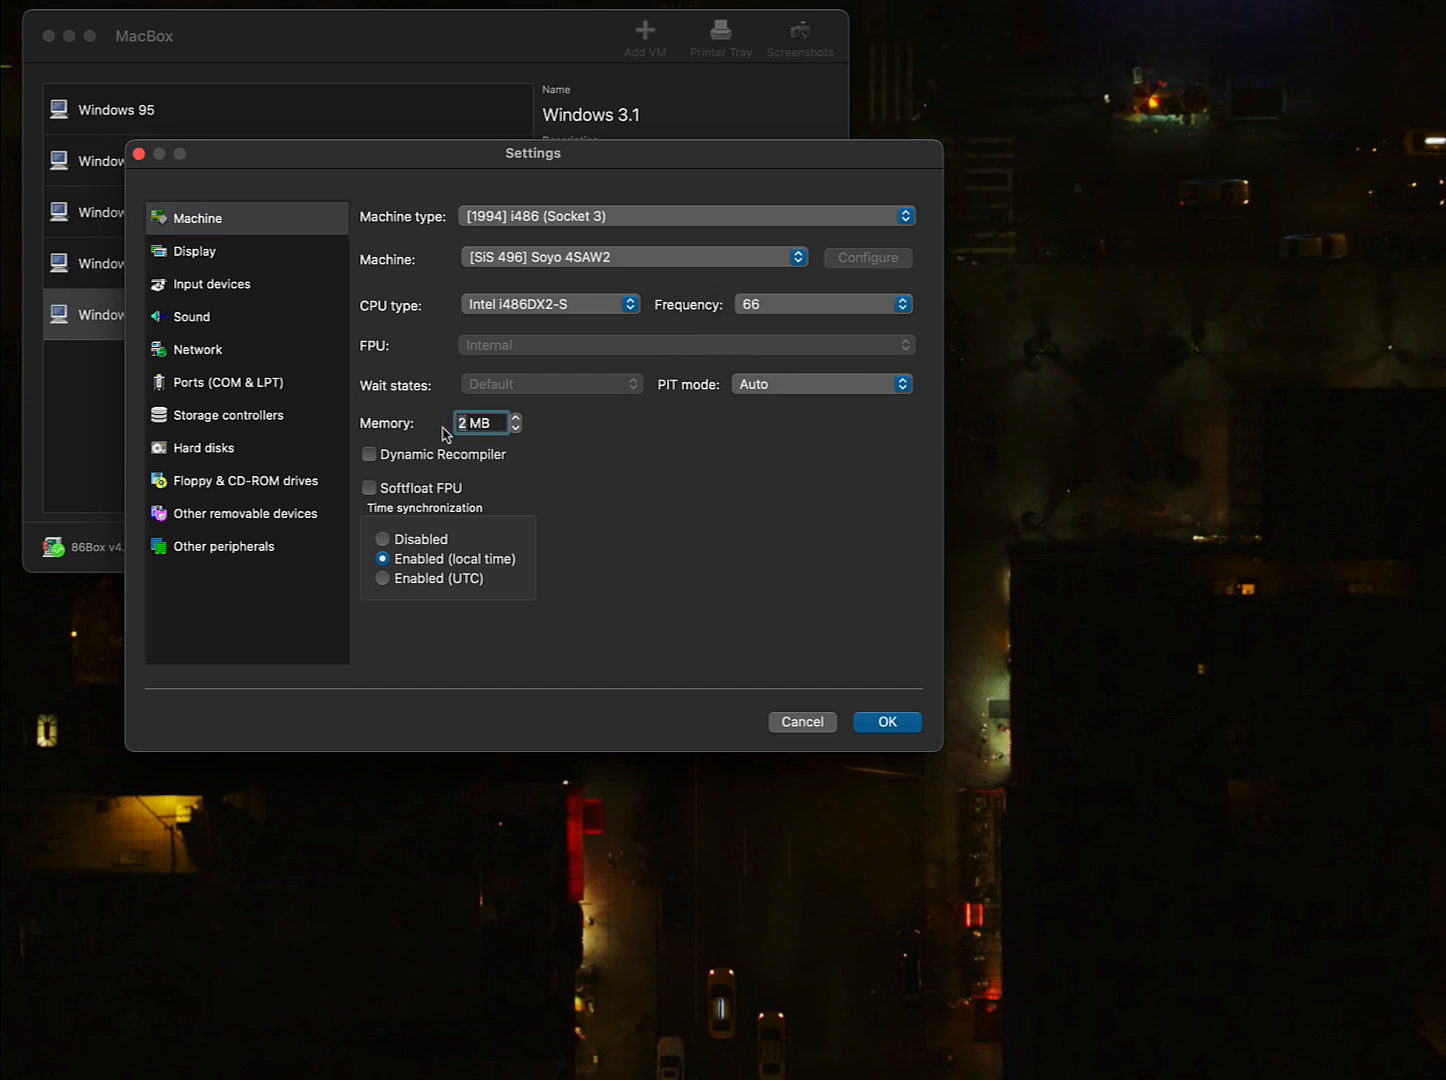
- Set memory to 16 MB and the video card to [PCI] S3 Vision964 (Diamond Stealth64 VRAM)
{"action": "type", "text": "16"}
{"action": "left_click", "coordinate": [249, 257]}
{"action": "left_click", "coordinate": [432, 243]}
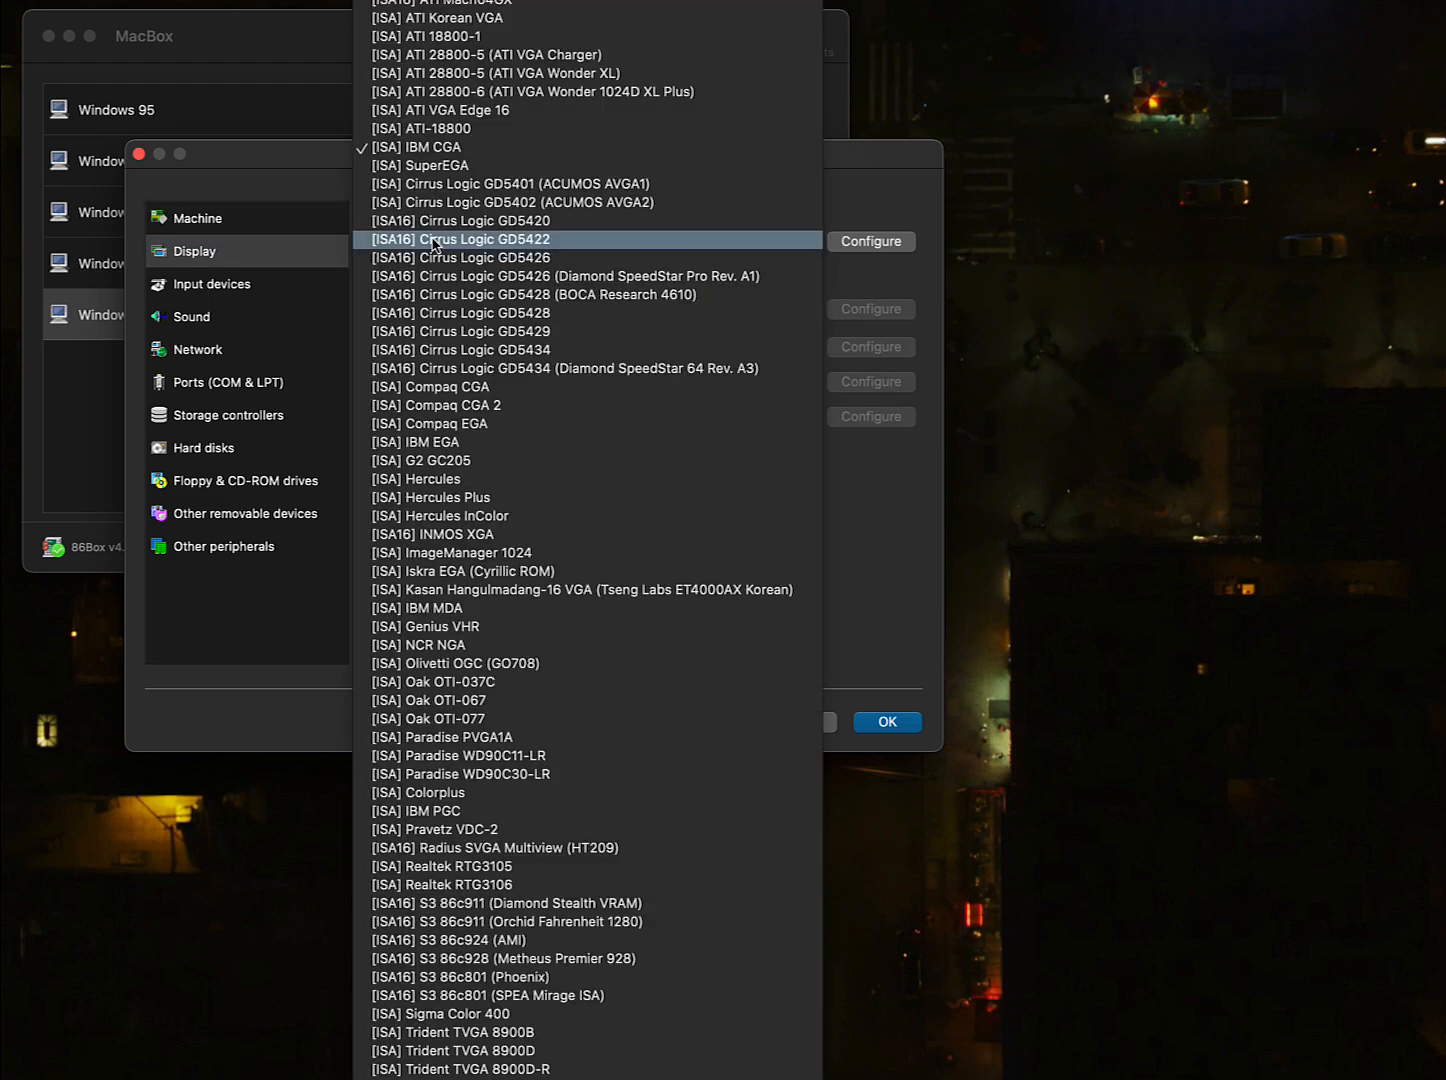
{"action": "scroll", "coordinate": [519, 319], "scroll_direction": "down", "scroll_amount": 5}
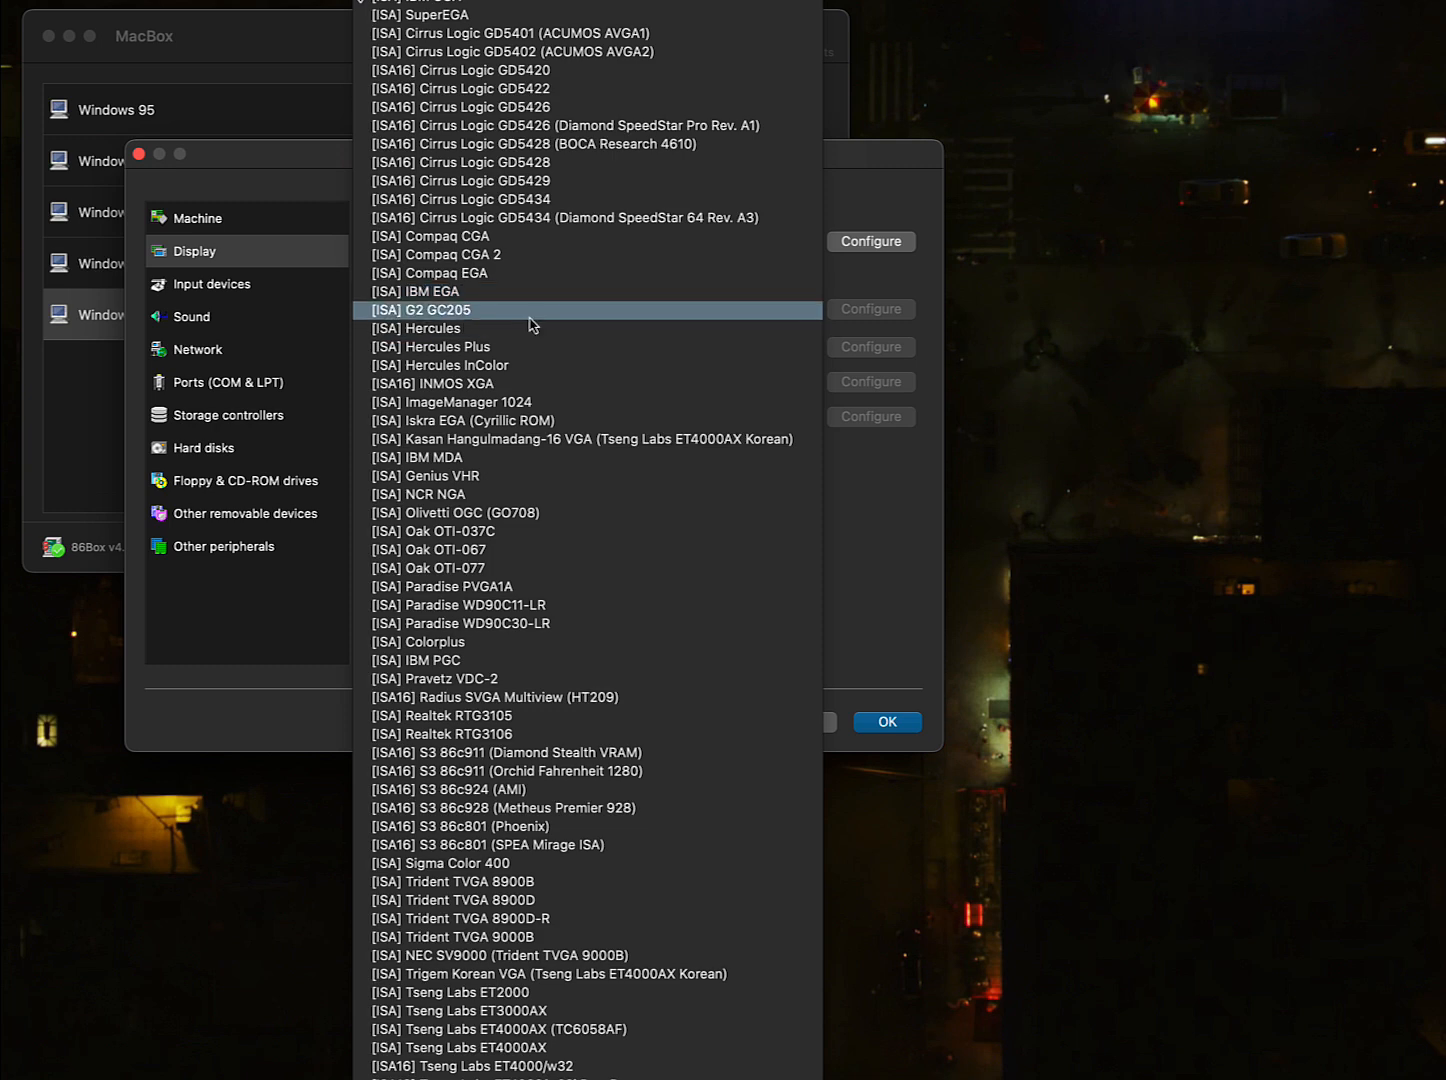
{"action": "scroll", "coordinate": [520, 327], "scroll_direction": "down", "scroll_amount": 12}
{"action": "scroll", "coordinate": [534, 322], "scroll_direction": "down", "scroll_amount": 9}
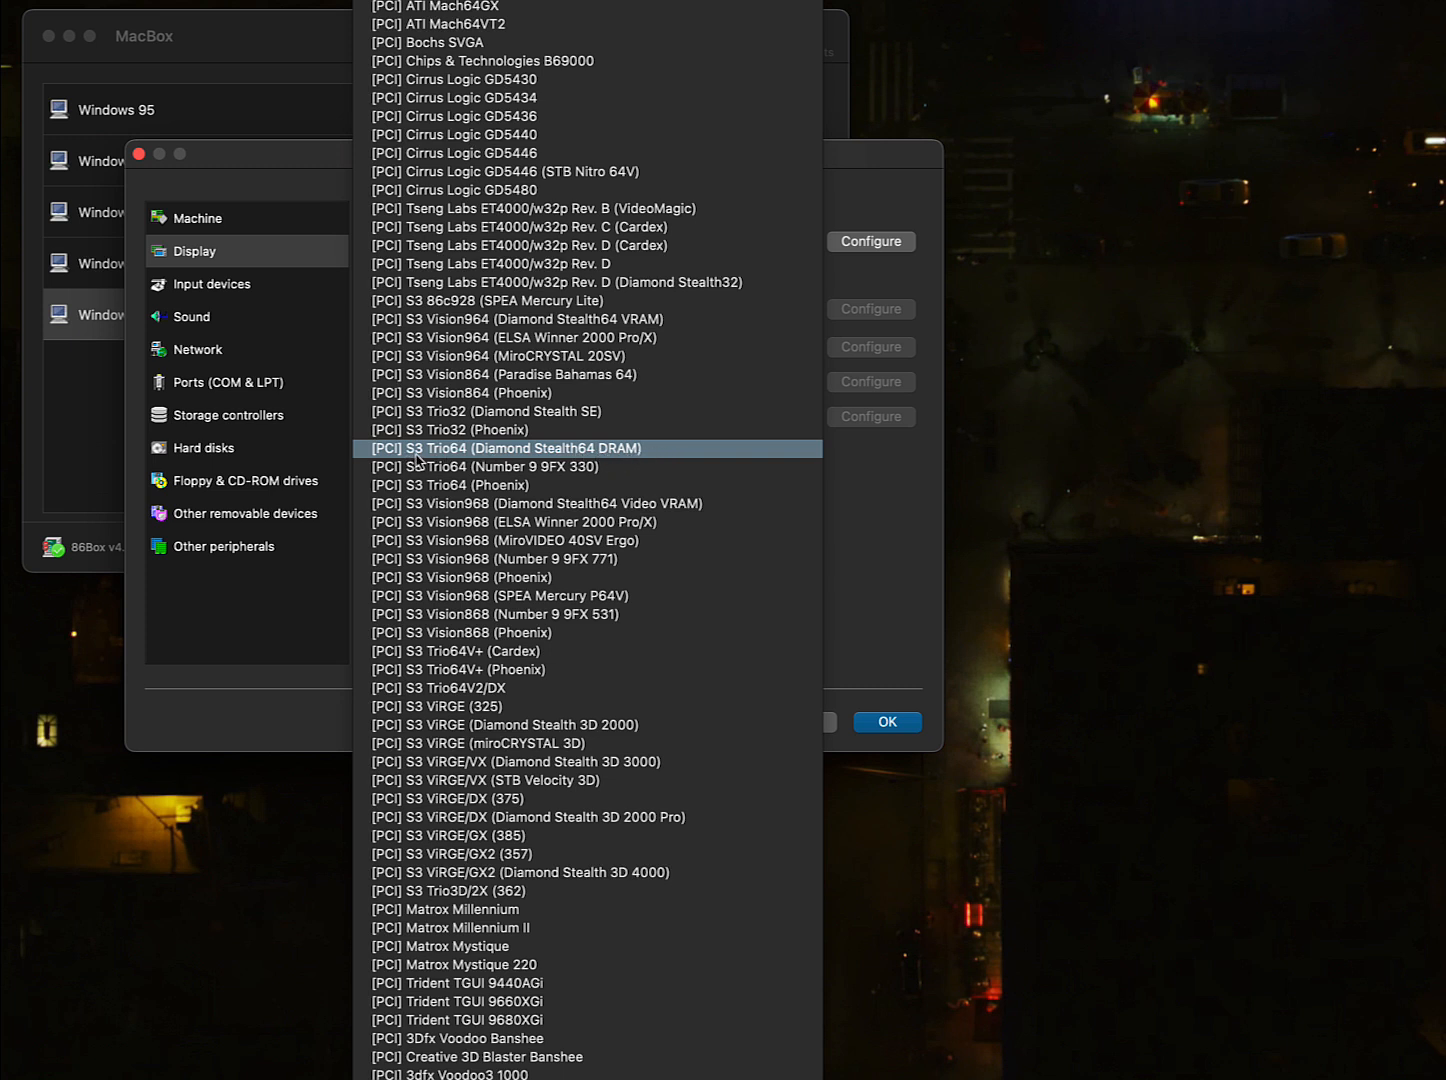
{"action": "scroll", "coordinate": [447, 456], "scroll_direction": "down", "scroll_amount": 2}
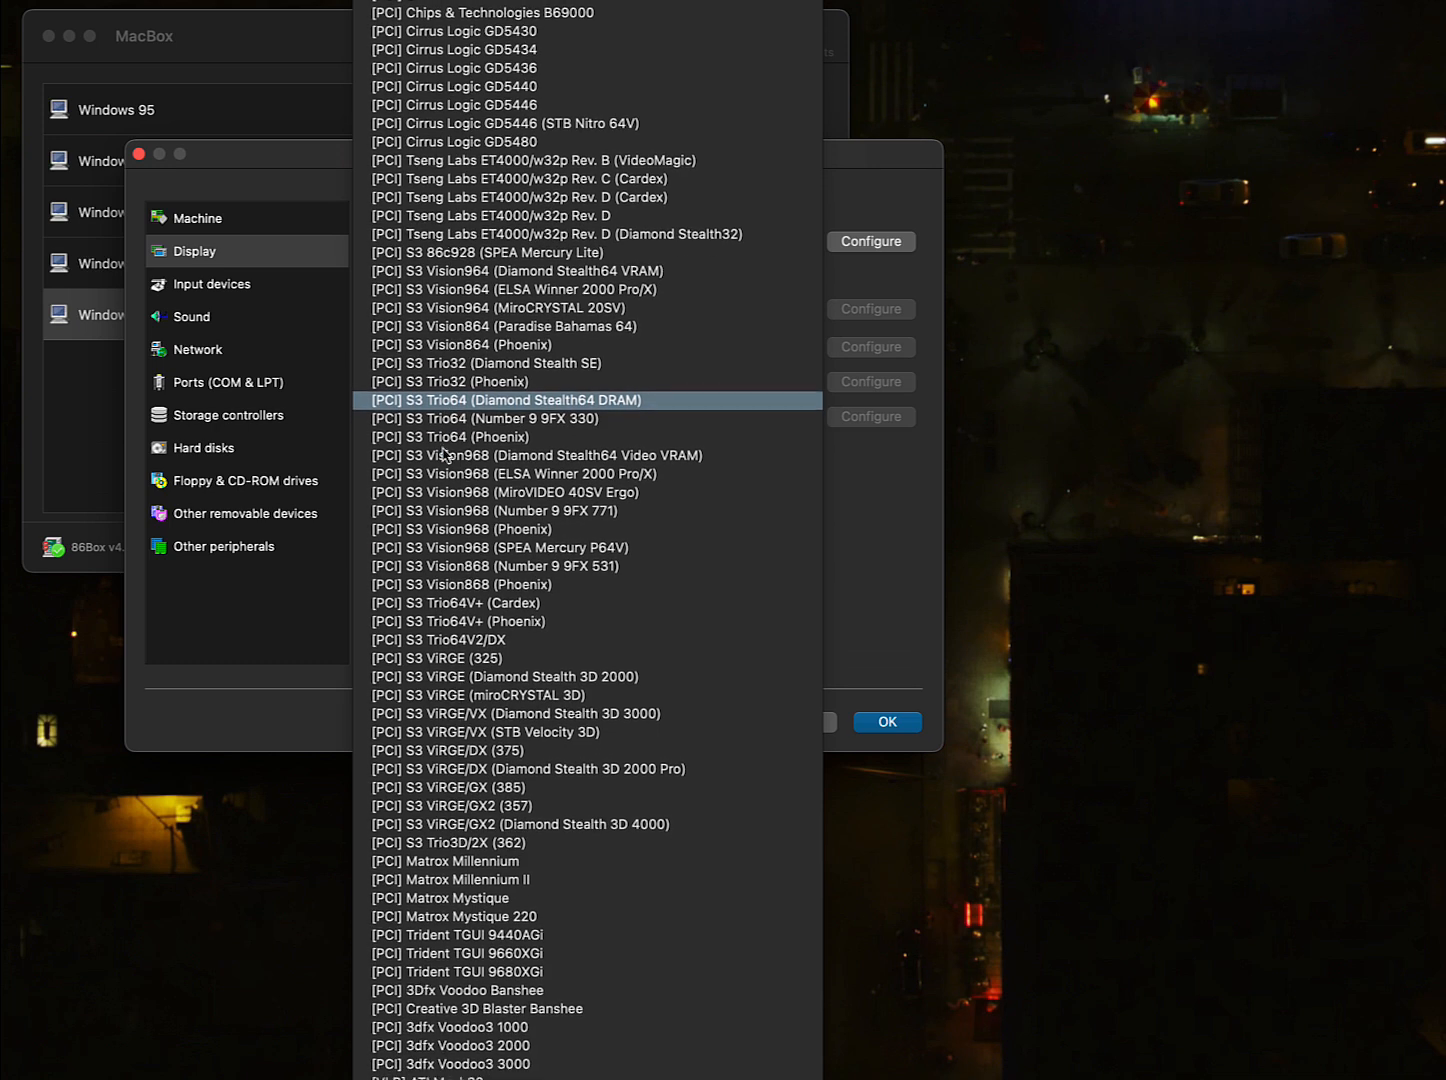
{"action": "scroll", "coordinate": [447, 455], "scroll_direction": "up", "scroll_amount": 5}
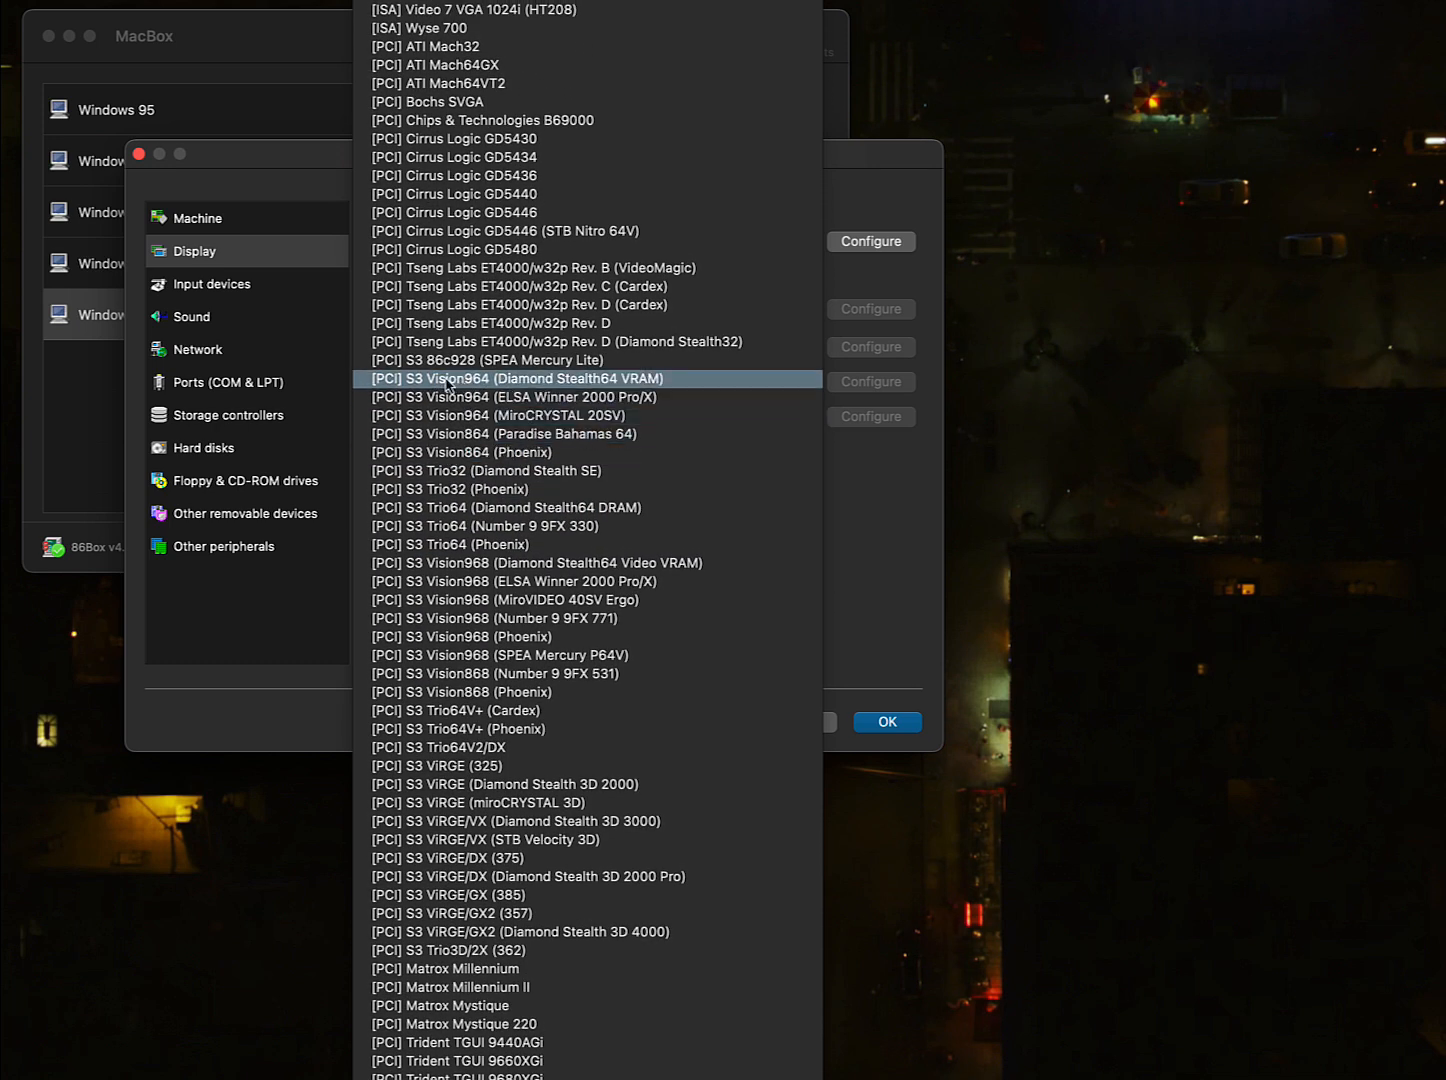
{"action": "left_click", "coordinate": [447, 385]}
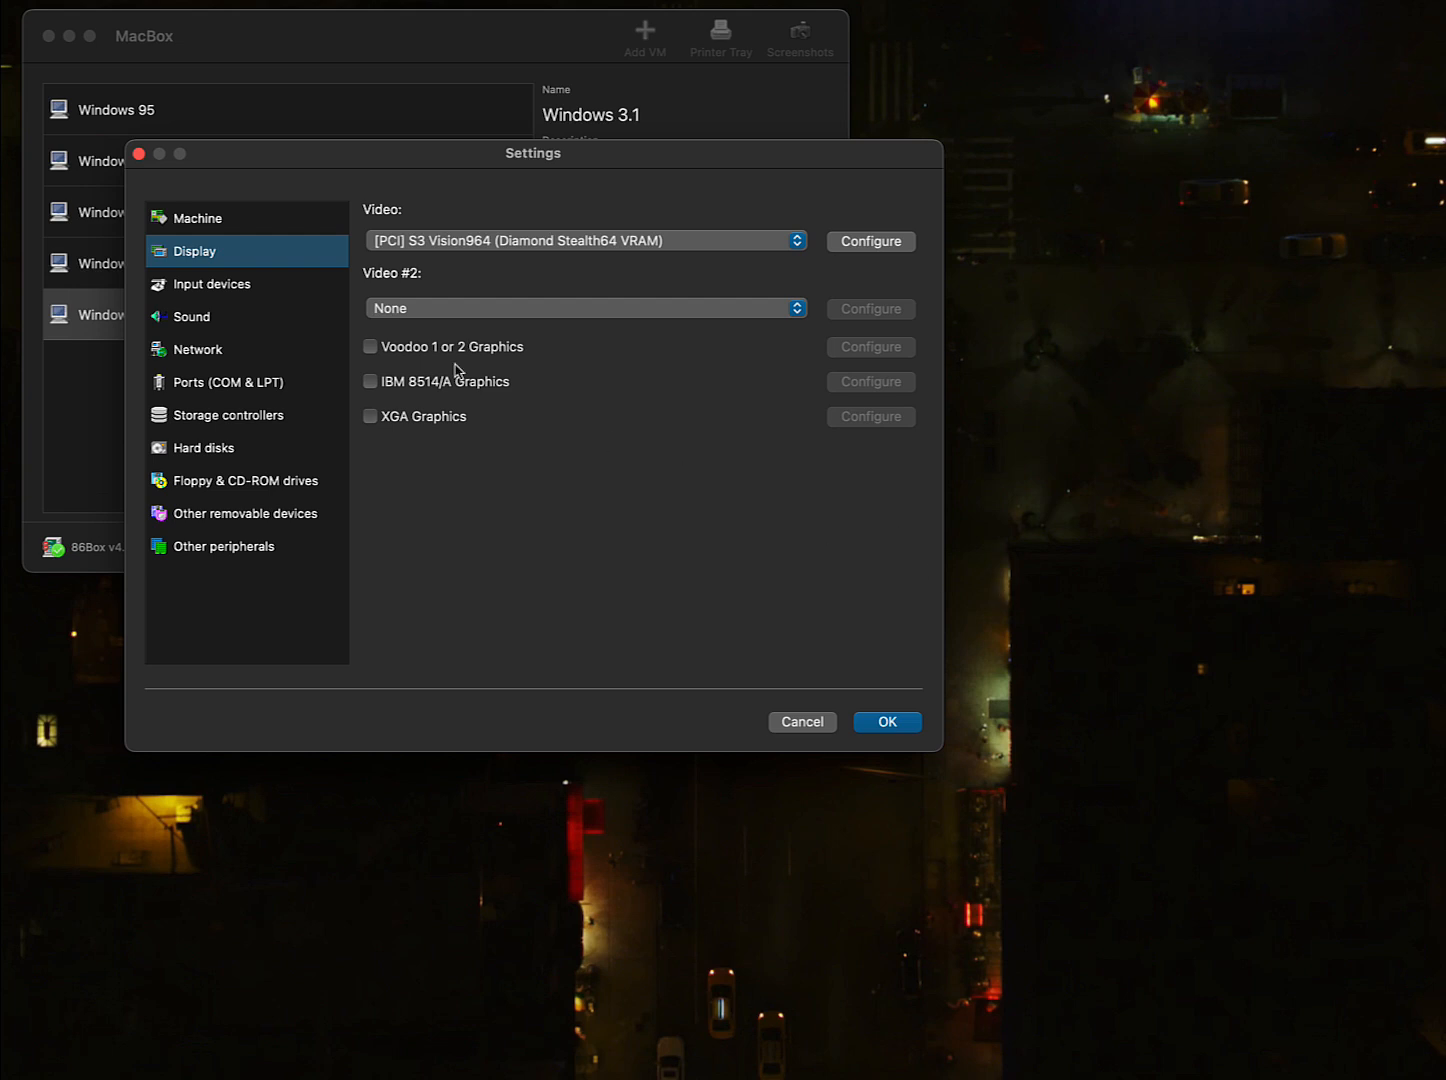
{"action": "left_click", "coordinate": [268, 287]}
{"action": "left_click", "coordinate": [586, 214]}
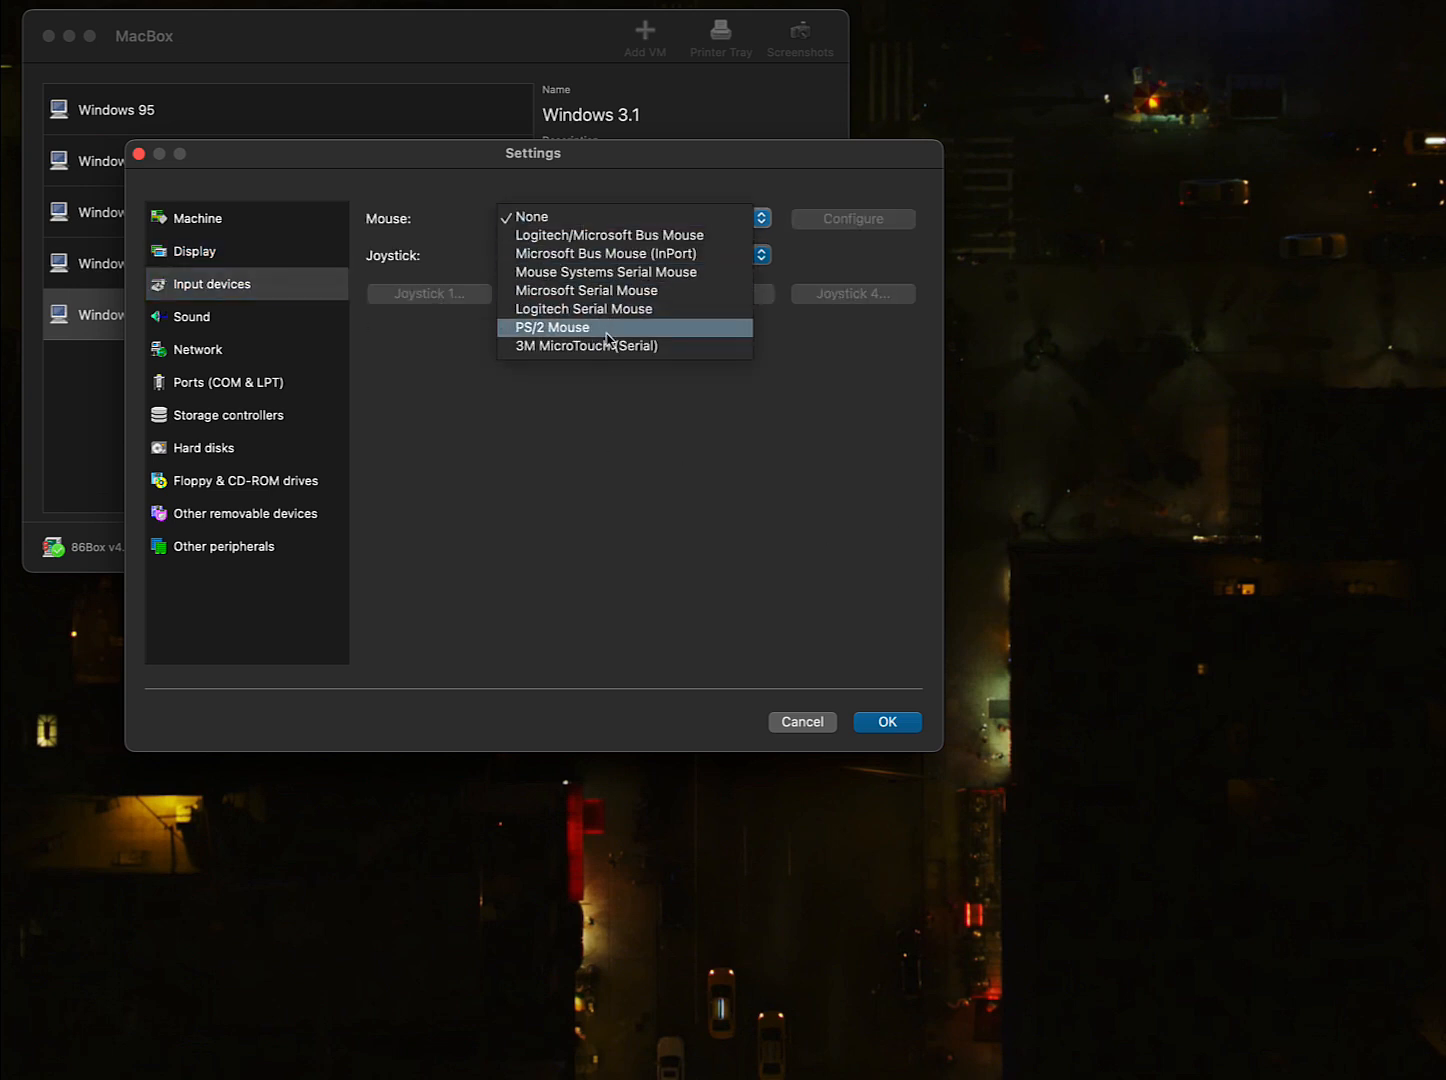
- Choose a PS/2 mouse and set Sound card #1 to [ISA16] Sound Blaster 16
{"action": "left_click", "coordinate": [524, 336]}
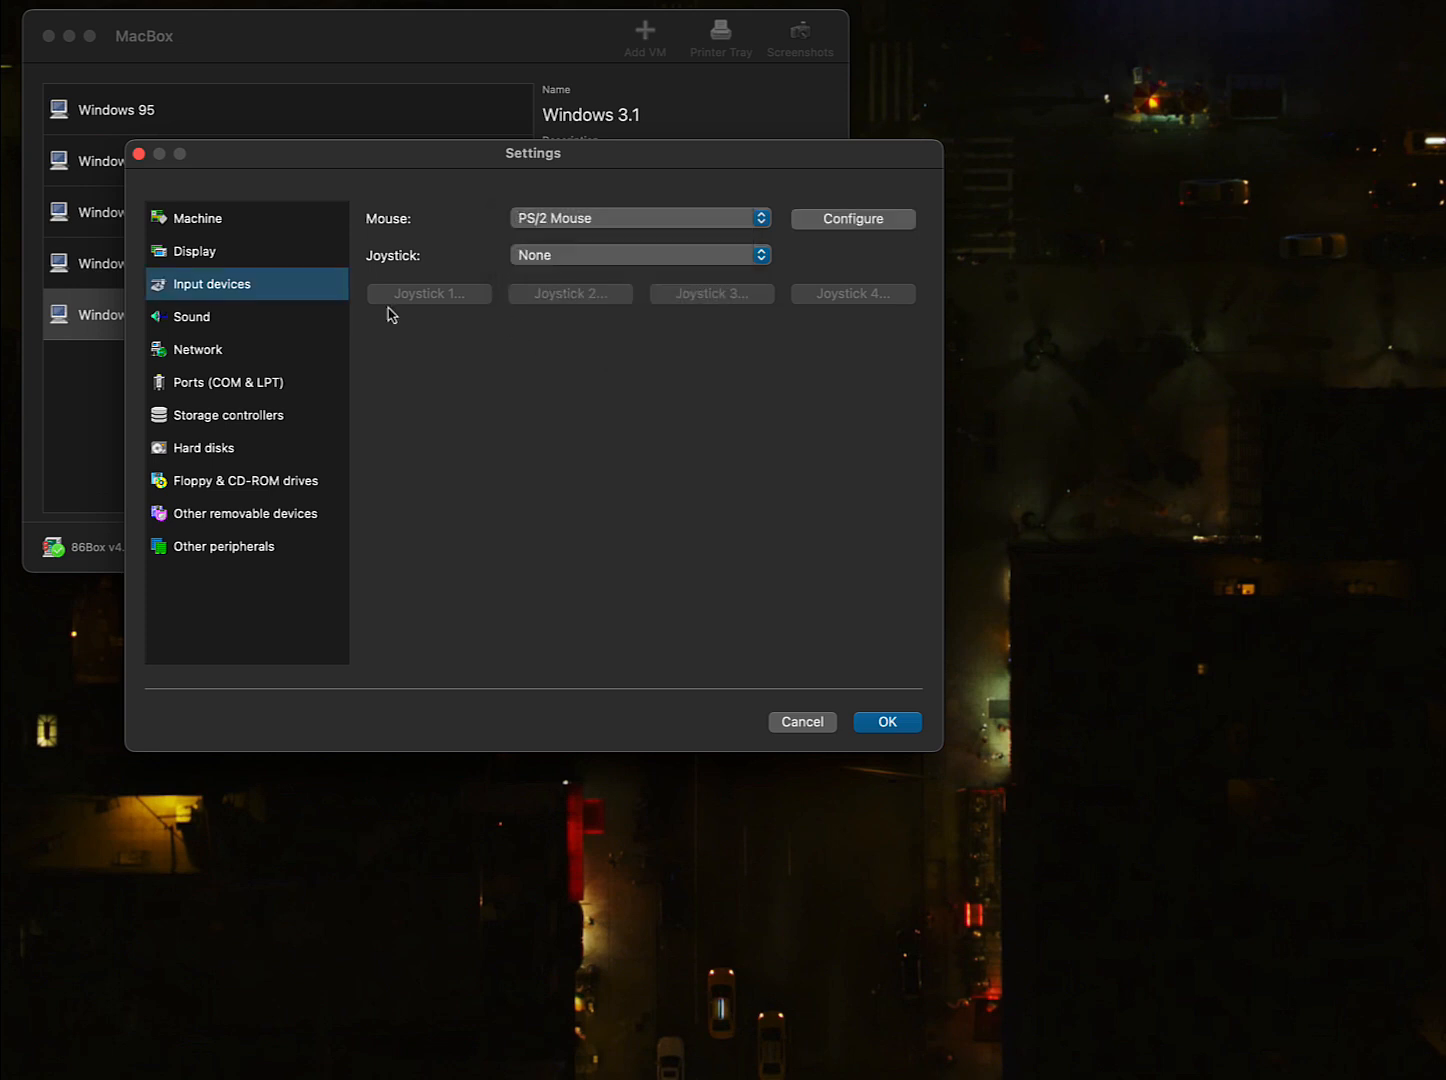
{"action": "left_click", "coordinate": [204, 317]}
{"action": "left_click", "coordinate": [690, 222]}
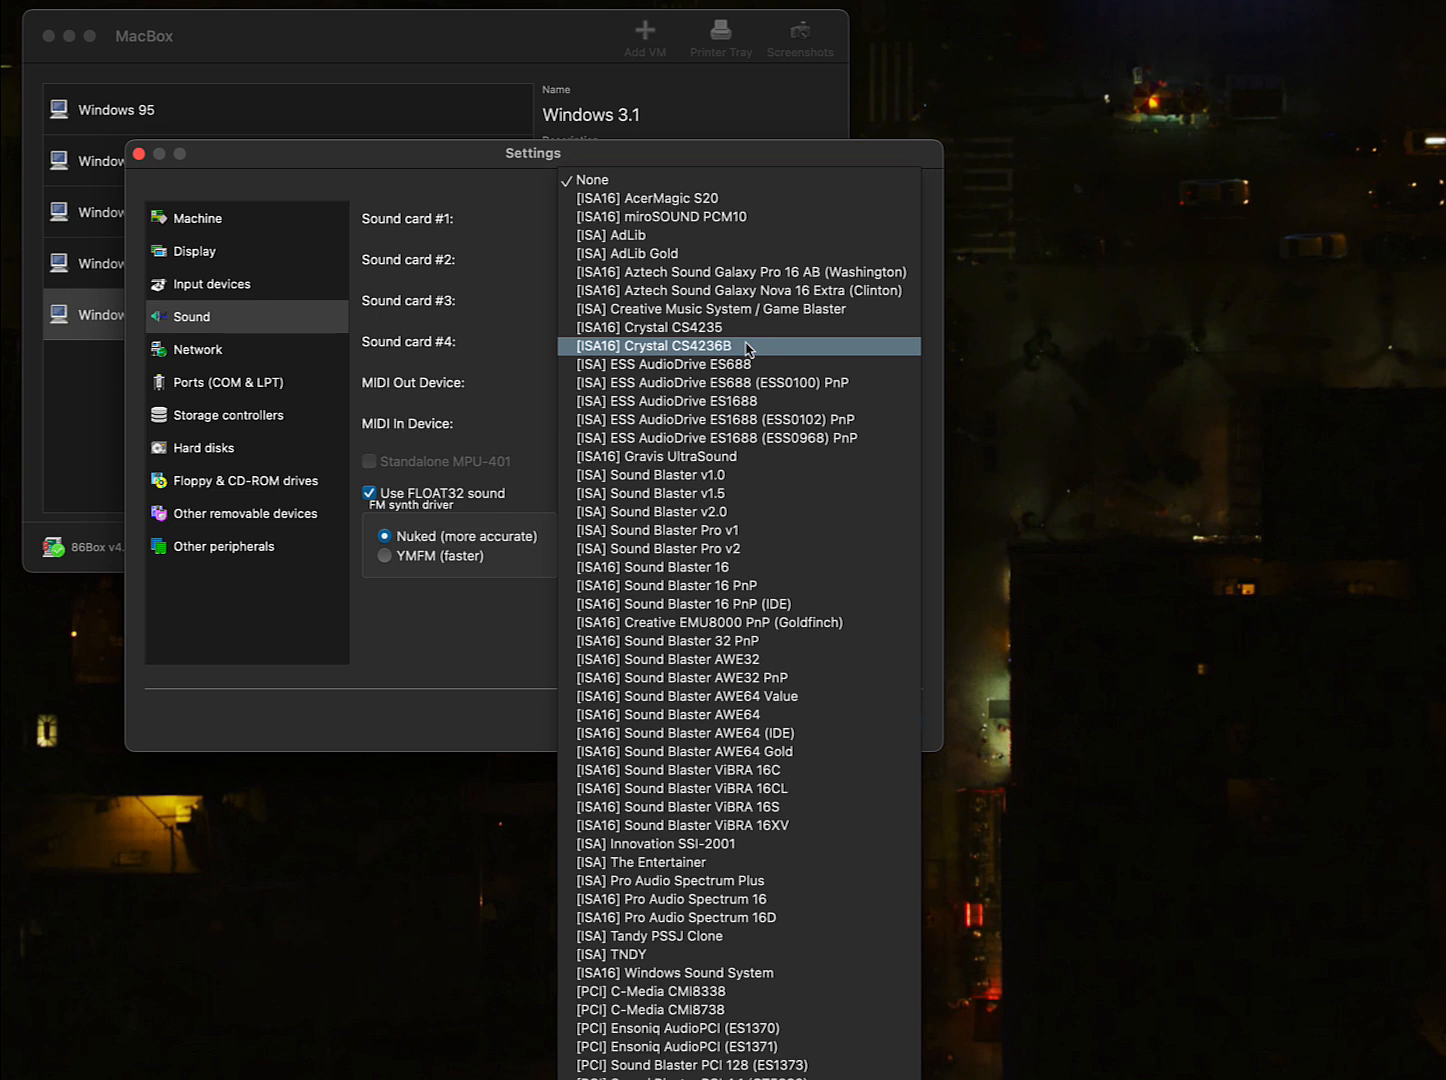
{"action": "left_click", "coordinate": [767, 571]}
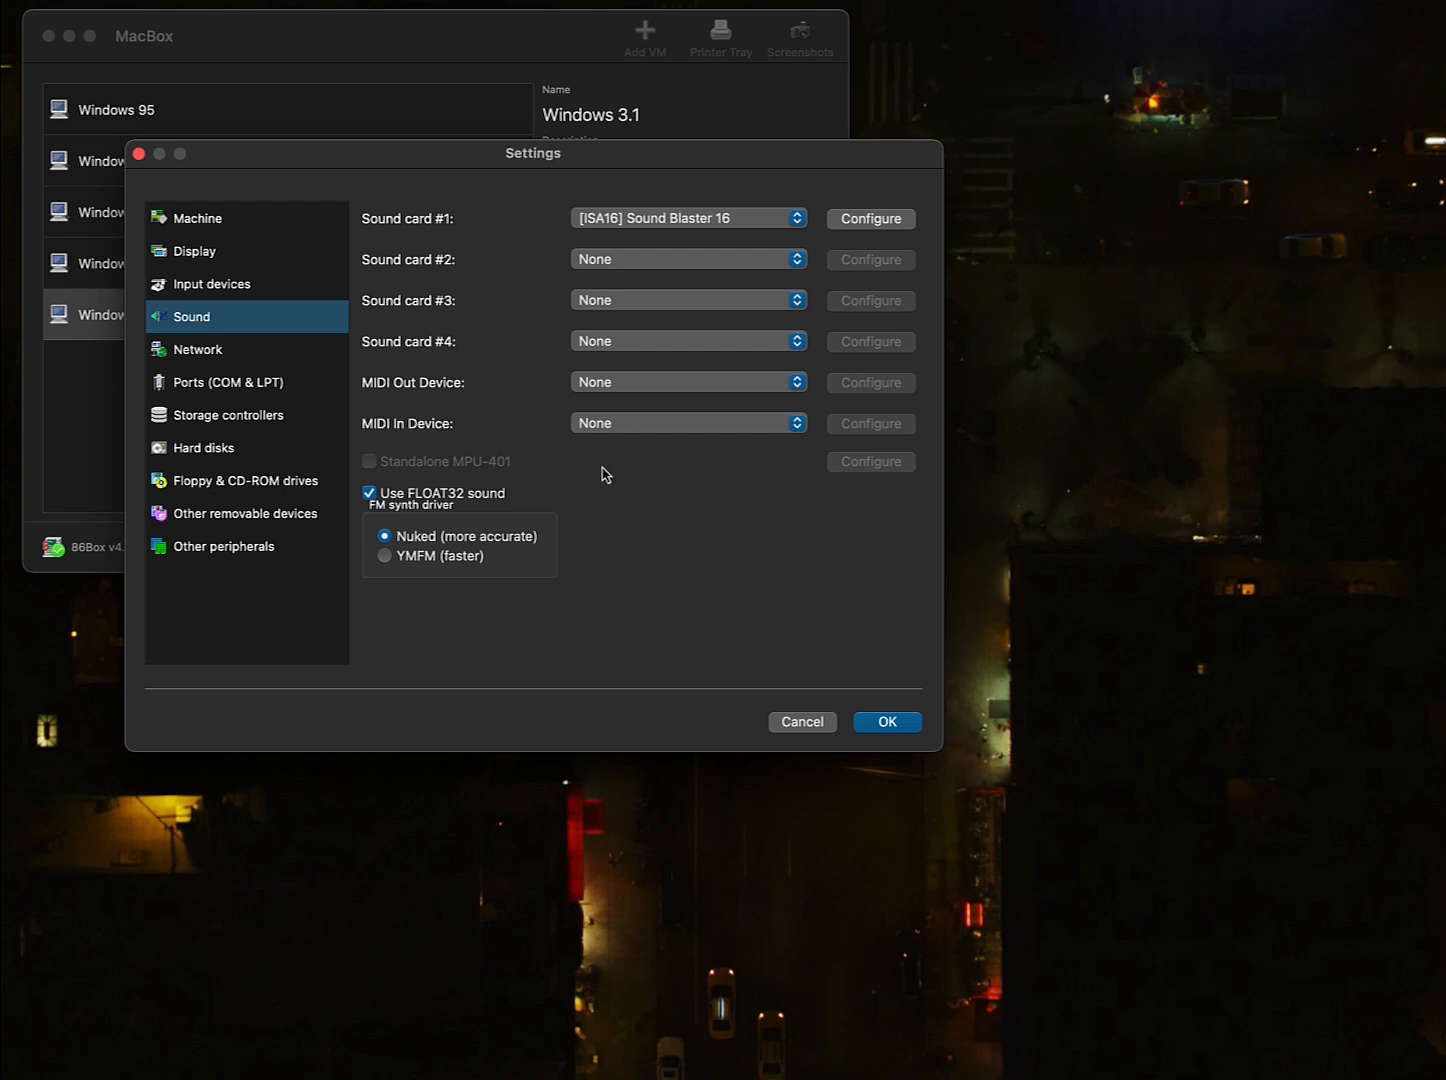
{"action": "left_click", "coordinate": [284, 357]}
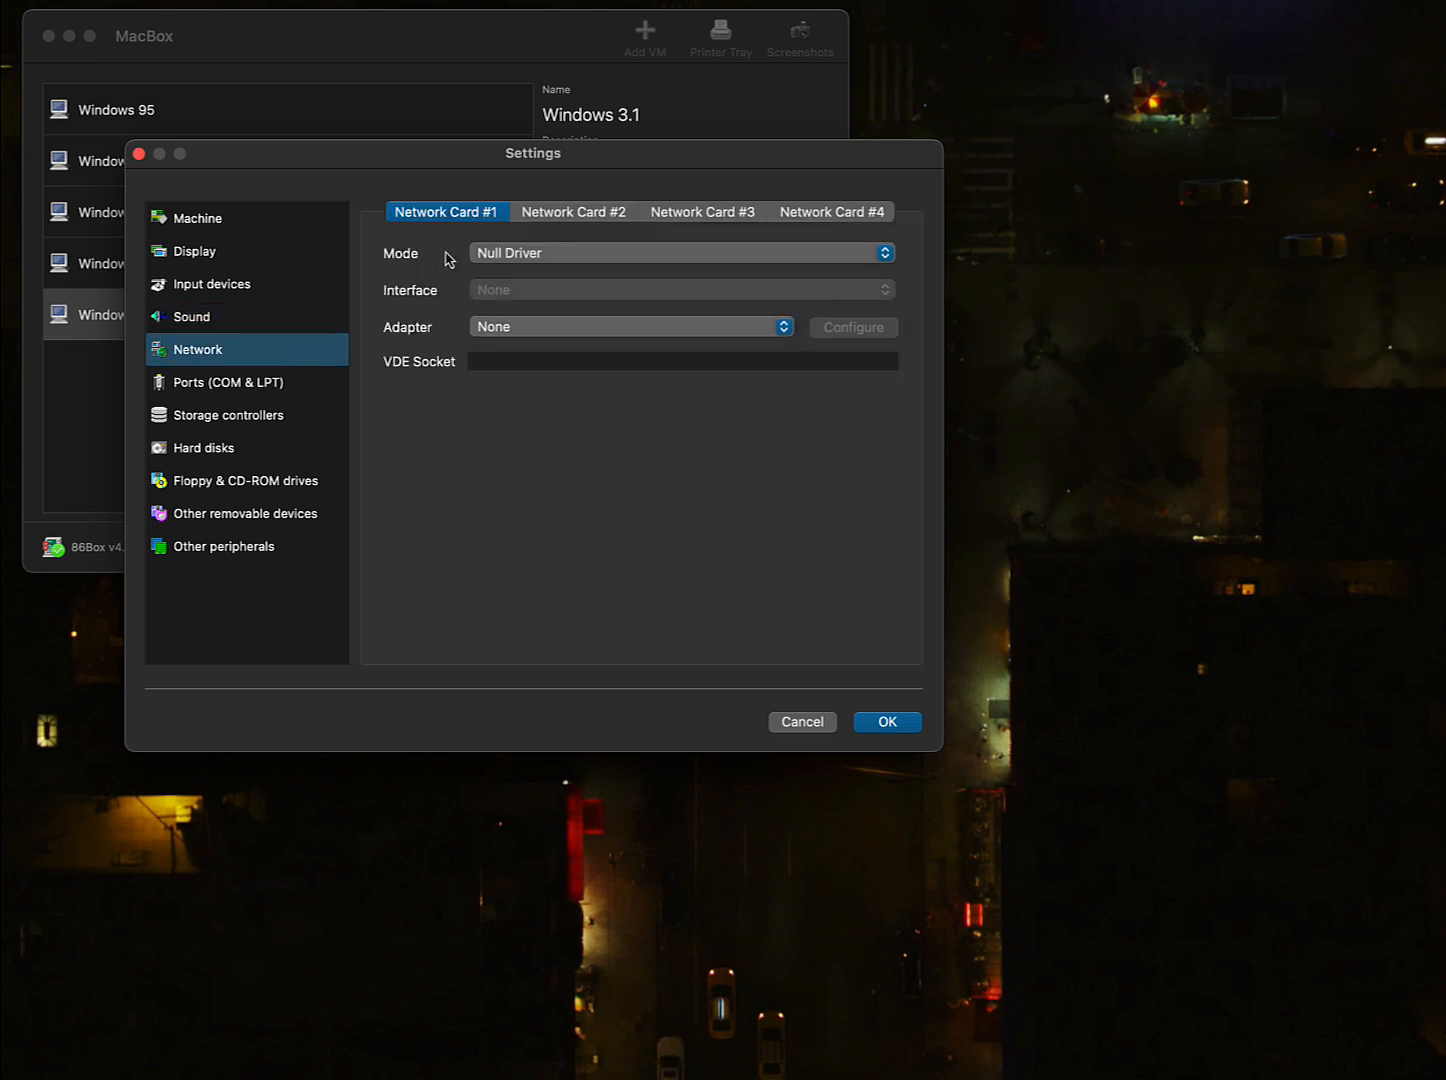
- Leave the network mode at Null Driver and skip past the COM and LPT port settings
{"action": "left_click", "coordinate": [519, 258]}
{"action": "left_click", "coordinate": [403, 266]}
{"action": "left_click", "coordinate": [253, 389]}
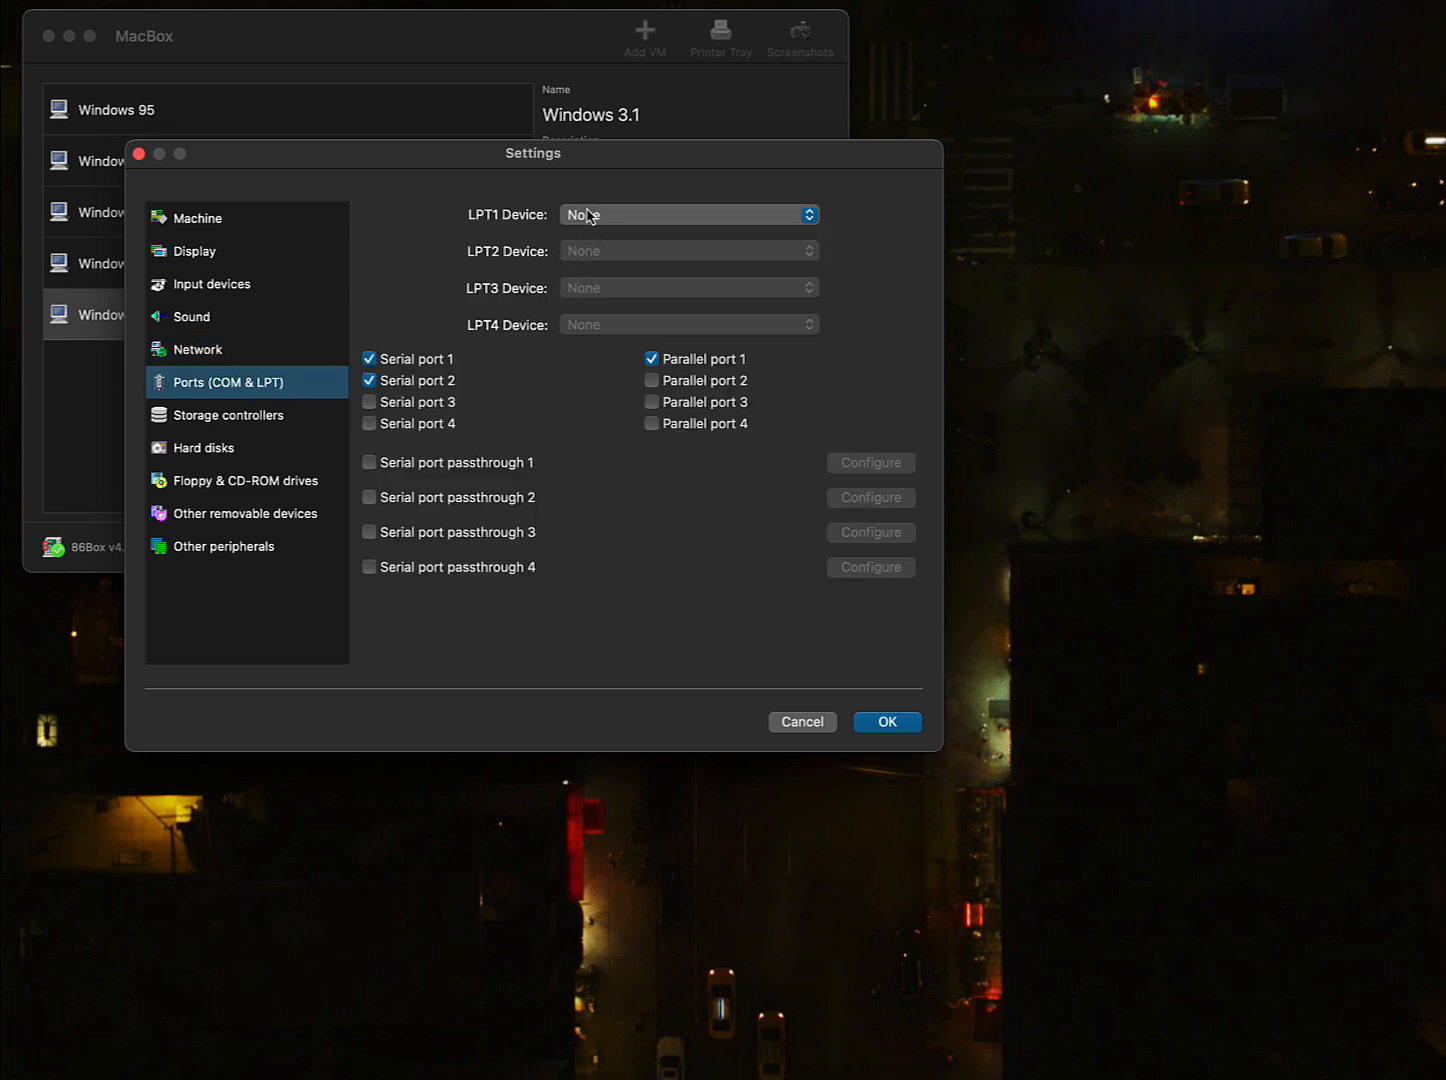
{"action": "left_click", "coordinate": [187, 418]}
- Set both the HD and FD controllers to Internal device
{"action": "left_click", "coordinate": [570, 220]}
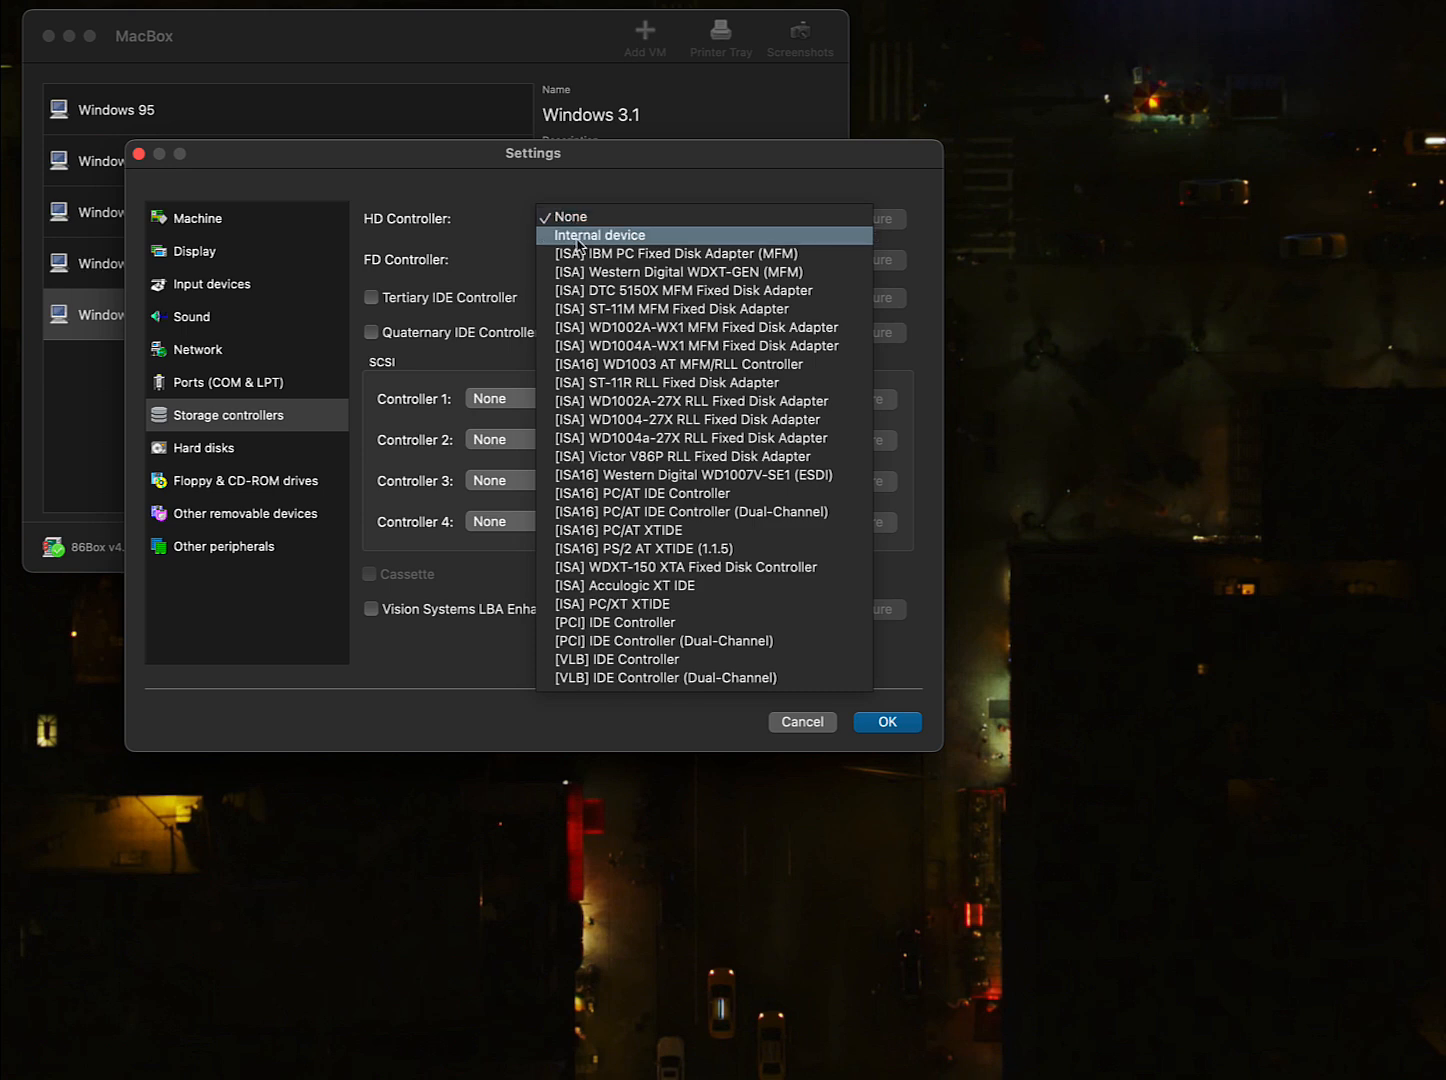
{"action": "left_click", "coordinate": [579, 237]}
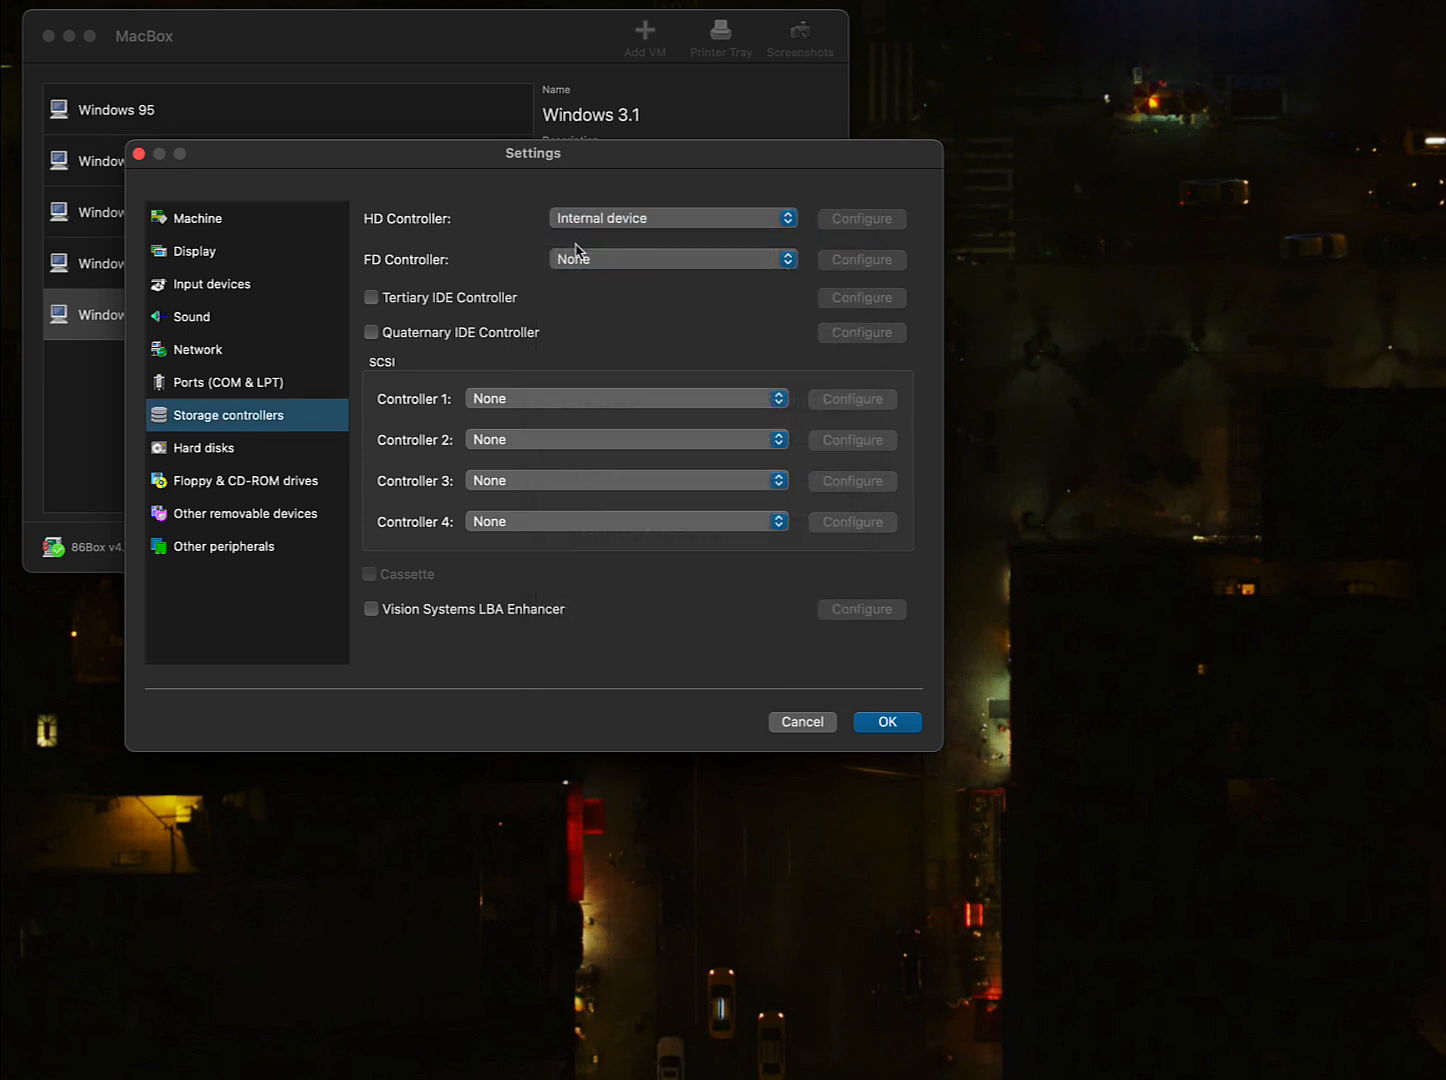
{"action": "left_click", "coordinate": [578, 260]}
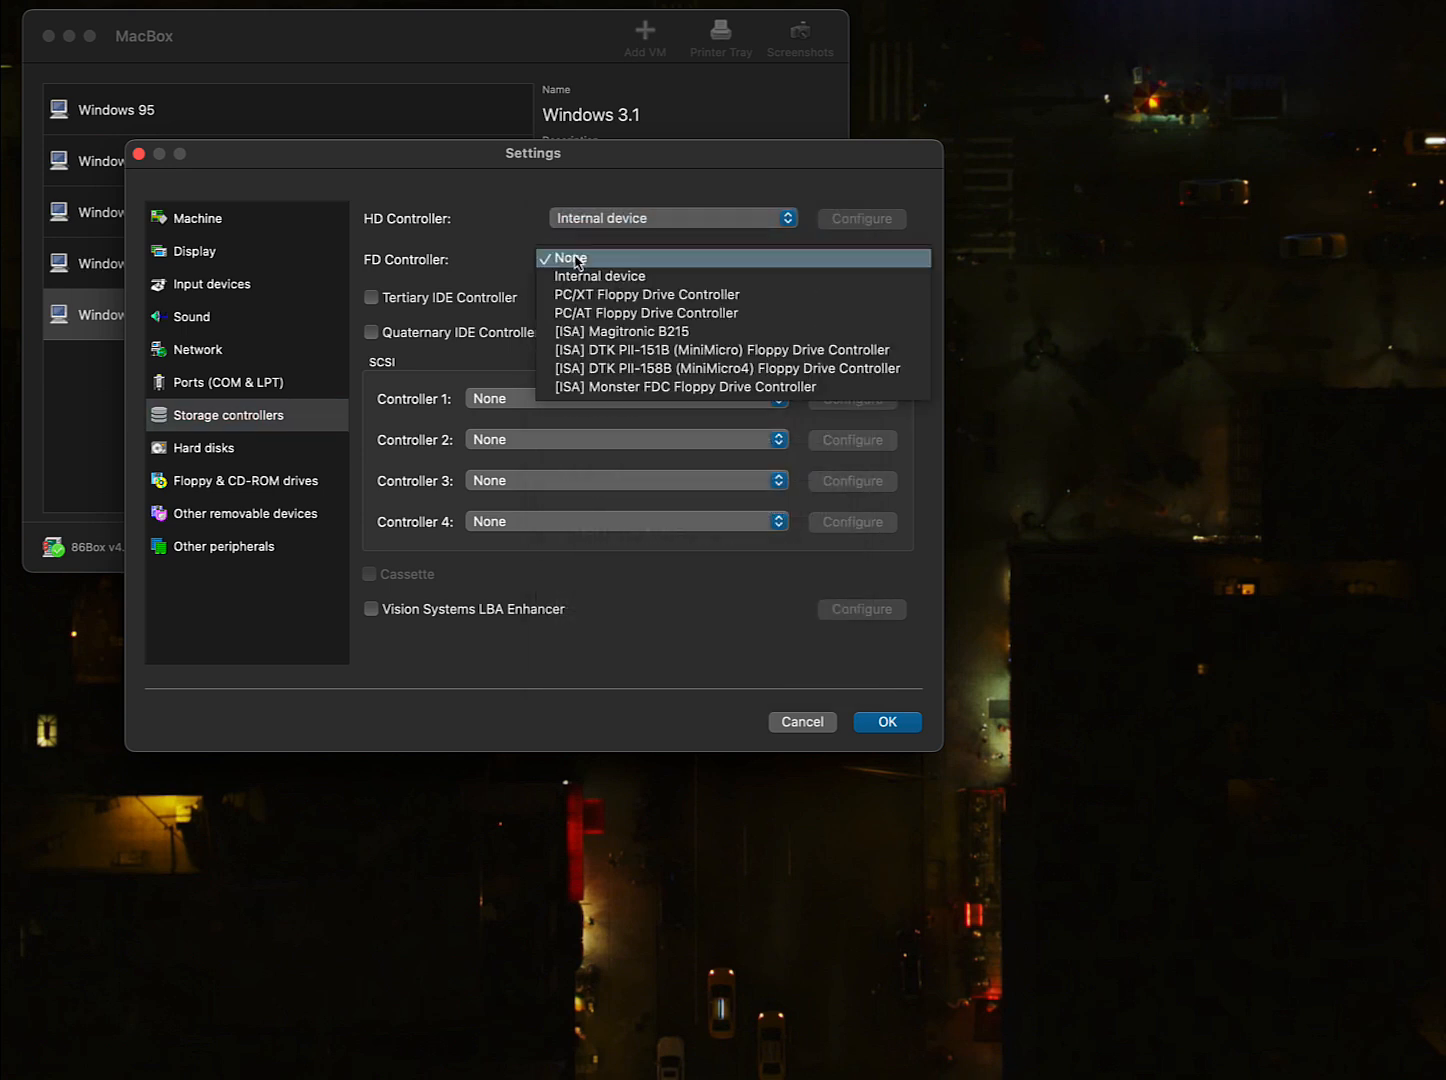
{"action": "left_click", "coordinate": [628, 281]}
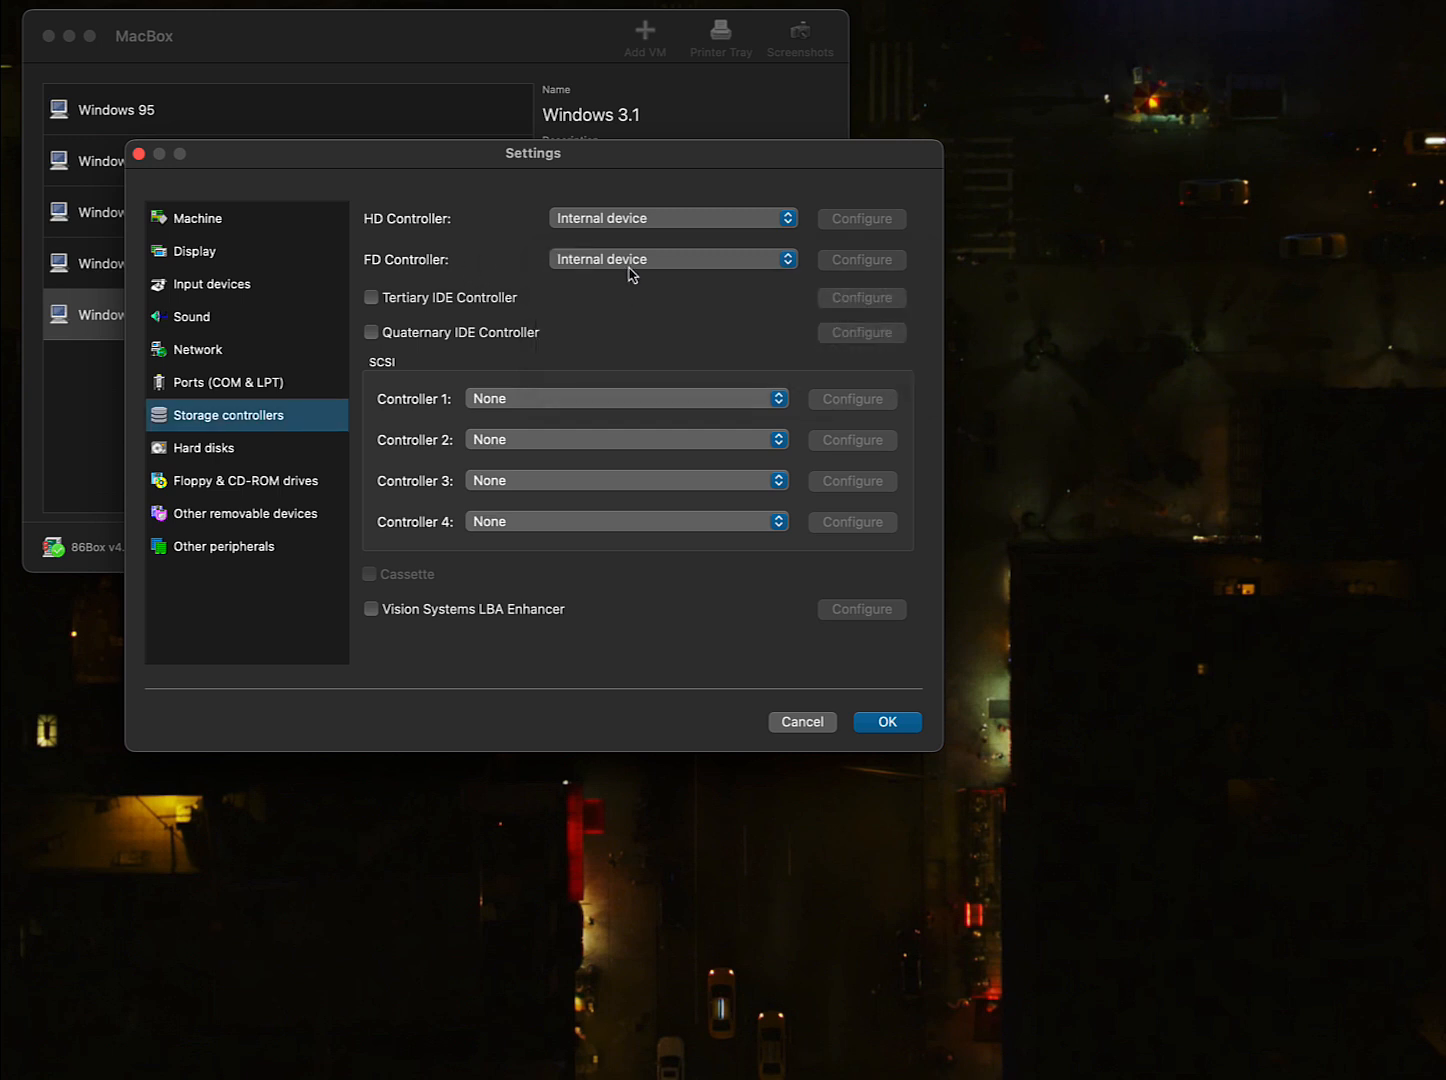
{"action": "left_click", "coordinate": [640, 263]}
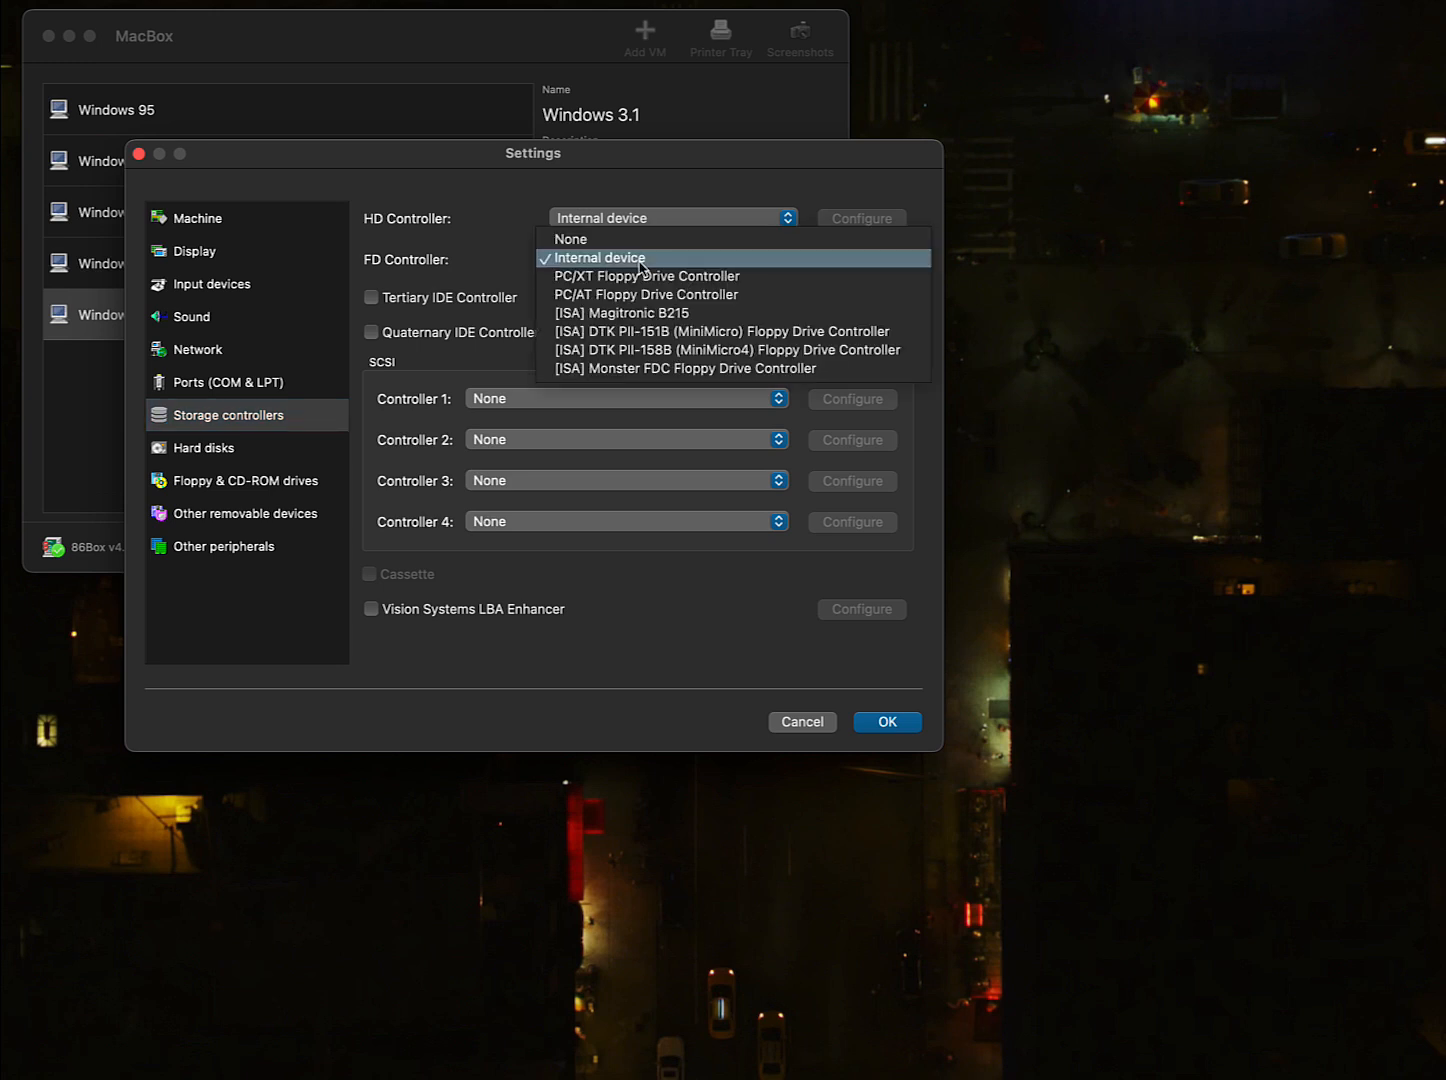
{"action": "left_click", "coordinate": [484, 293]}
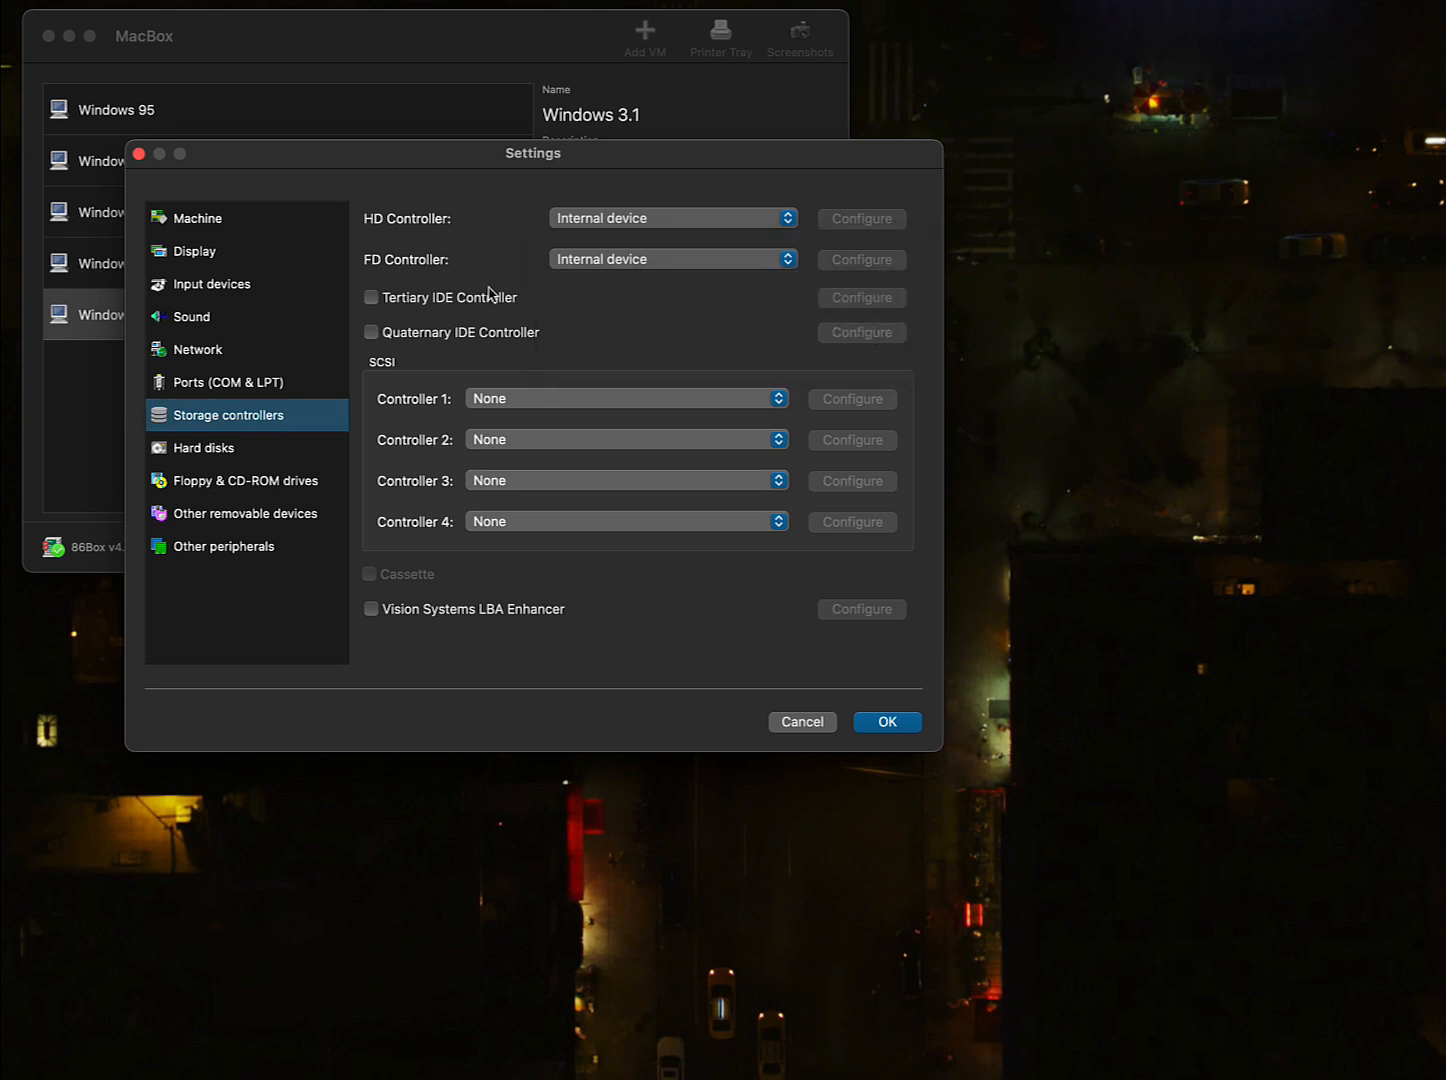
- Create an 850 MB hard disk image named 'Windows 3.1' and acknowledge the partition reminder
{"action": "left_click", "coordinate": [251, 458]}
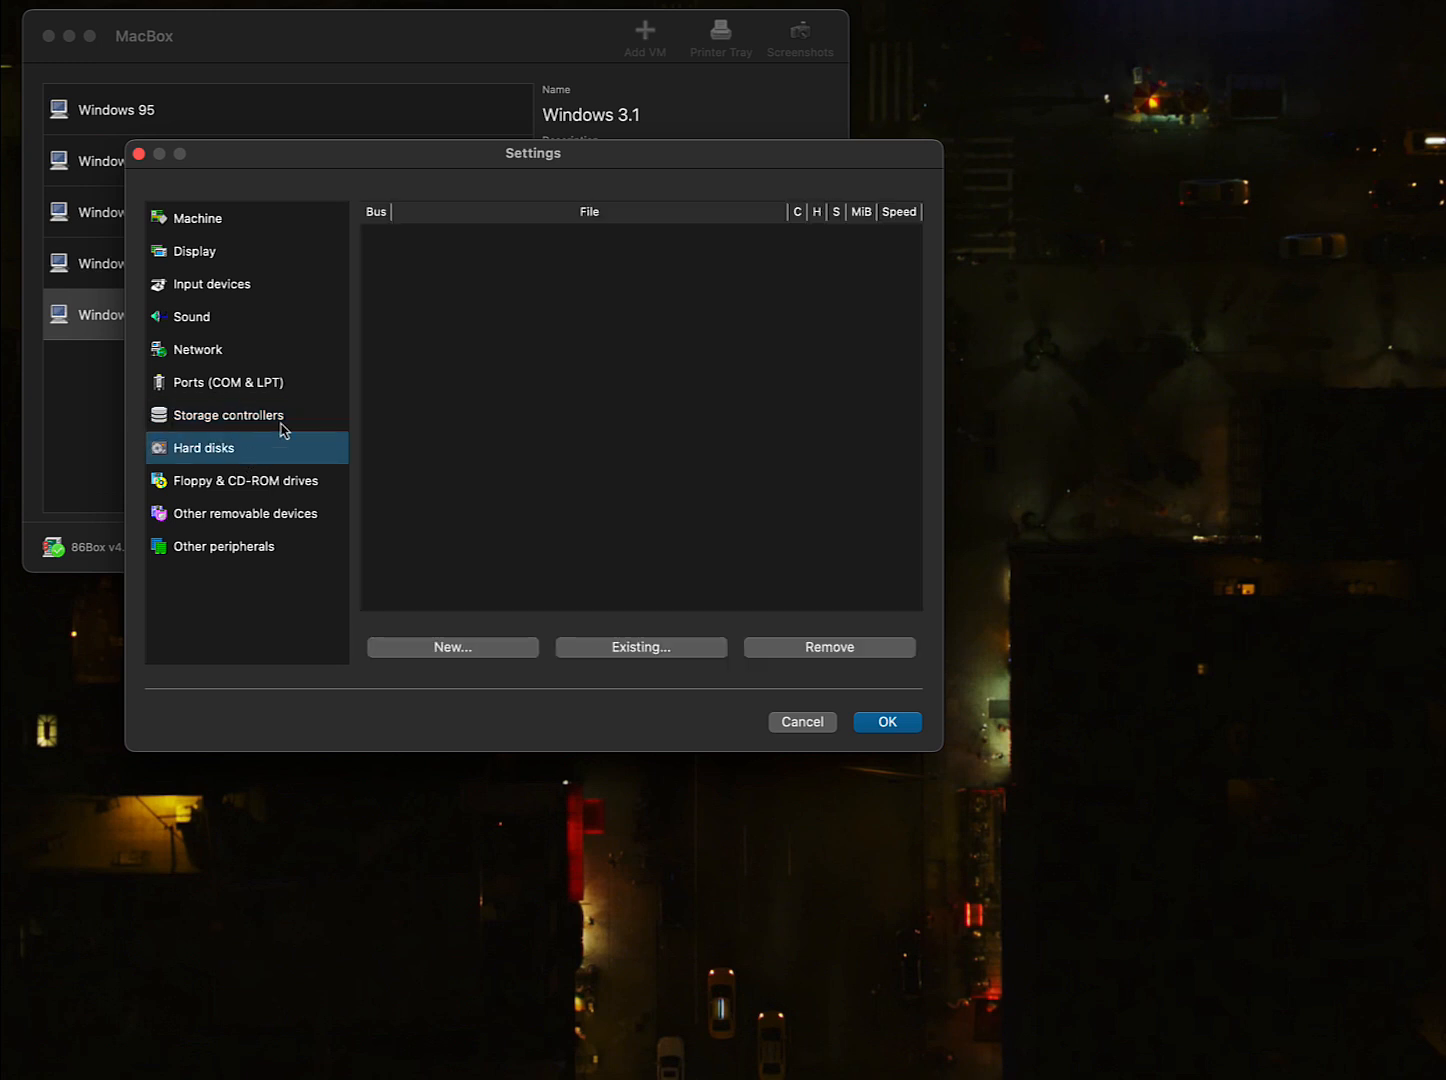
{"action": "left_click", "coordinate": [483, 650]}
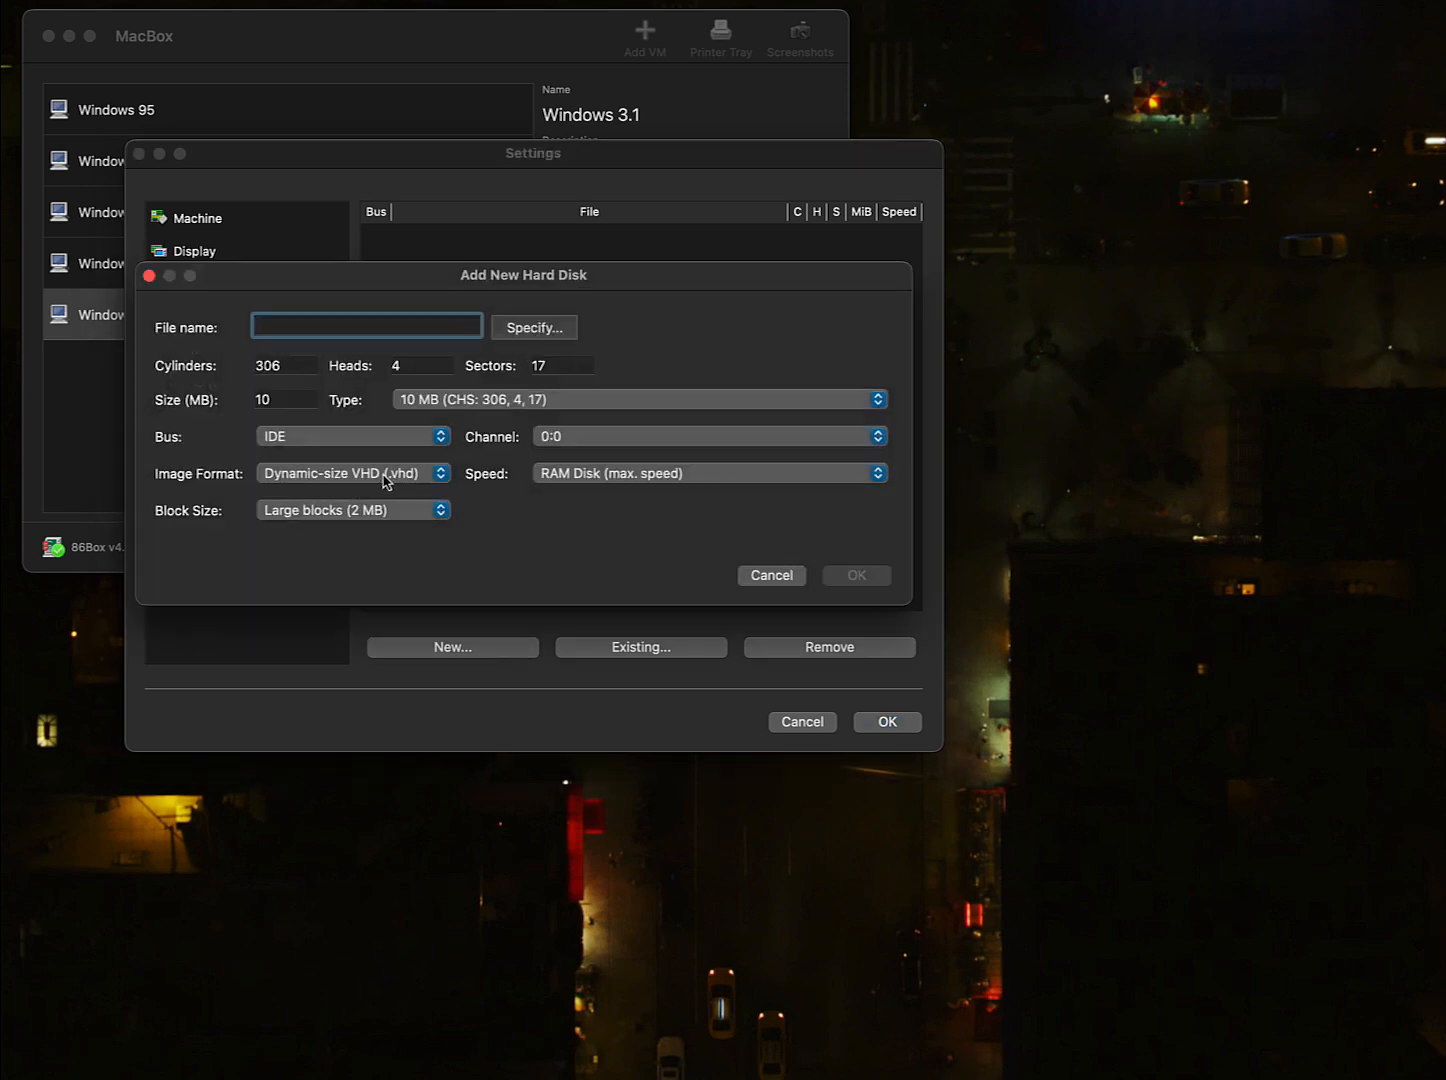
{"action": "type", "text": "Windows 3.1"}
{"action": "left_click", "coordinate": [261, 402]}
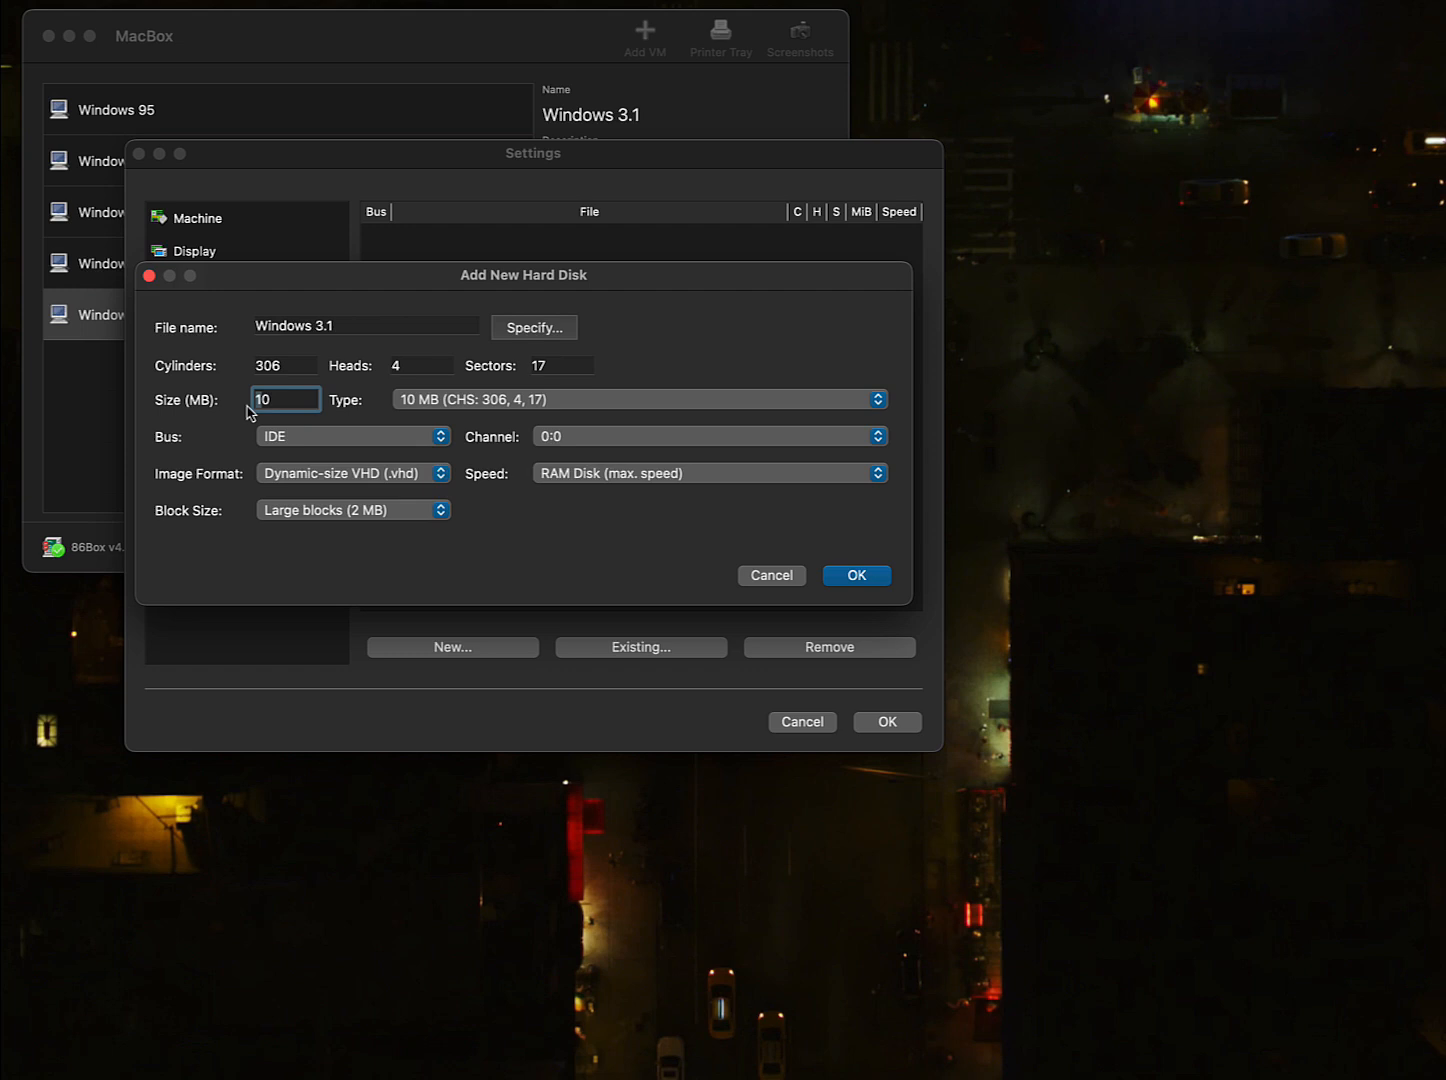
{"action": "type", "text": "850"}
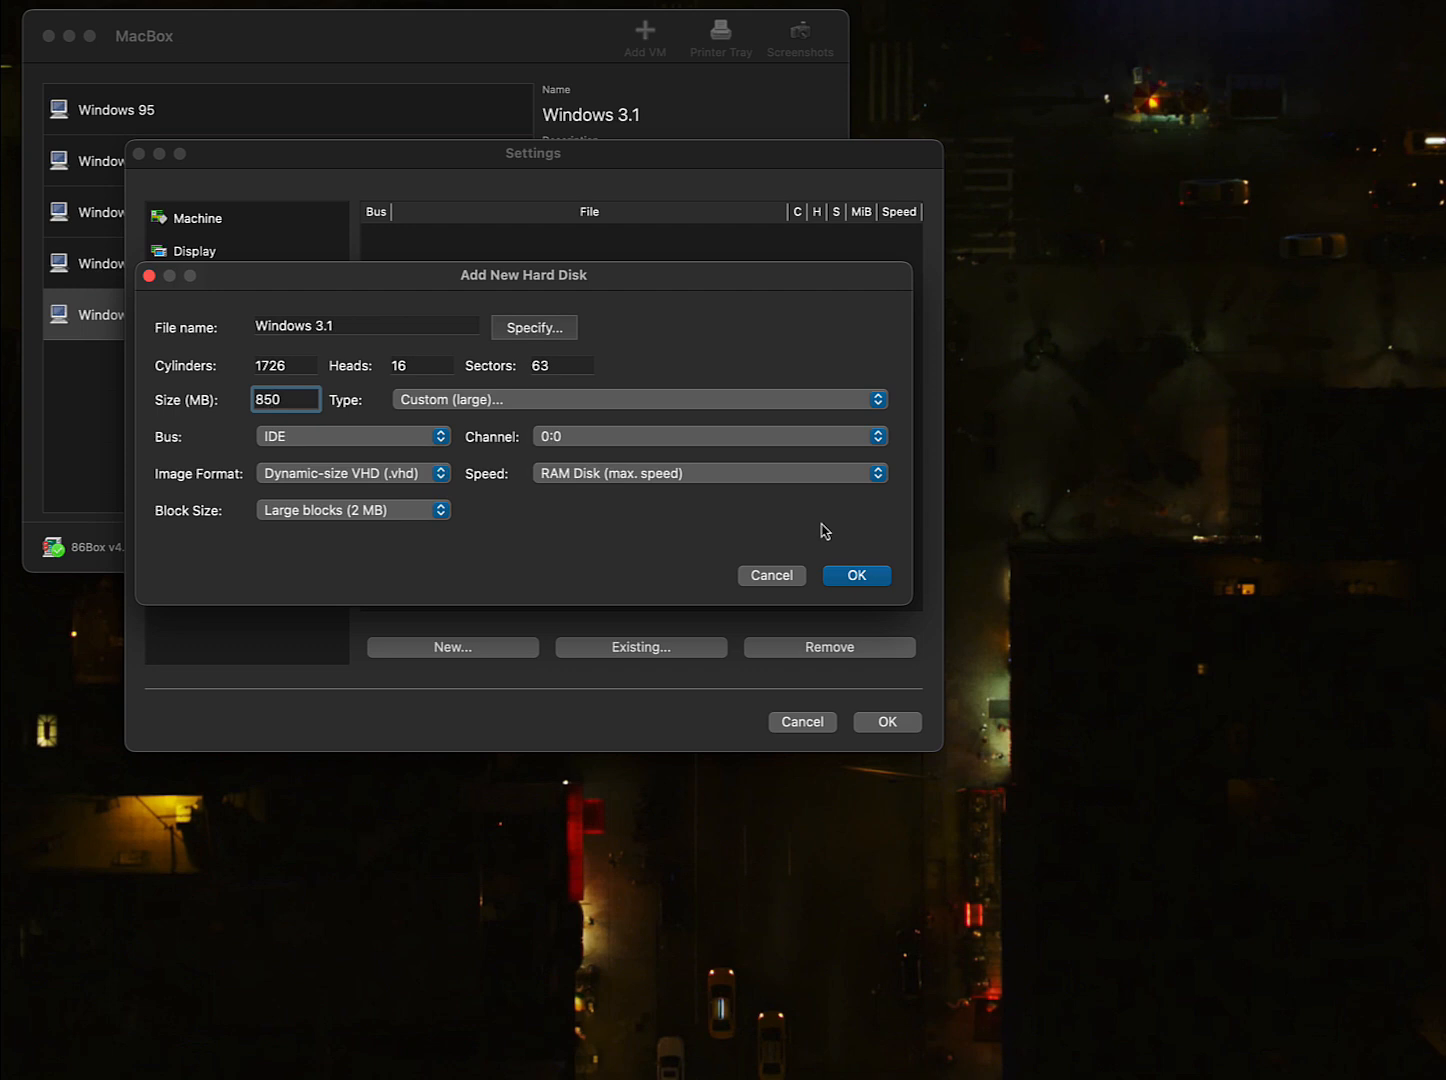
{"action": "left_click", "coordinate": [850, 580]}
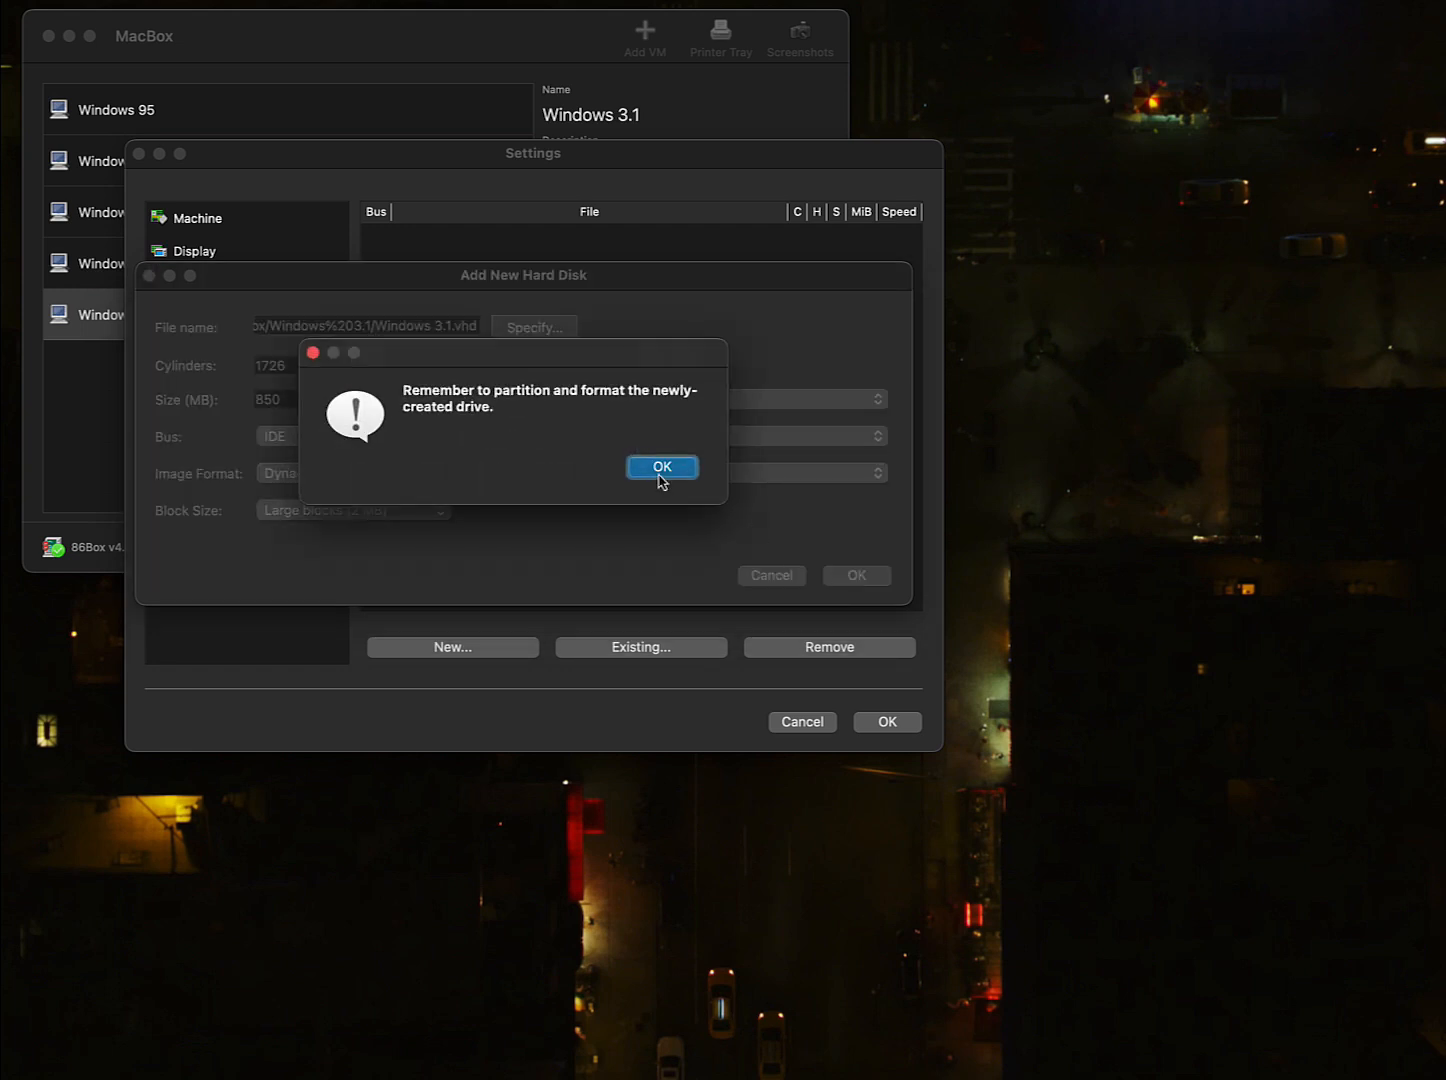
{"action": "left_click", "coordinate": [653, 472]}
- Make floppy 1 a 3.5" 1.44M drive and set floppy 2 to None
{"action": "left_click", "coordinate": [193, 483]}
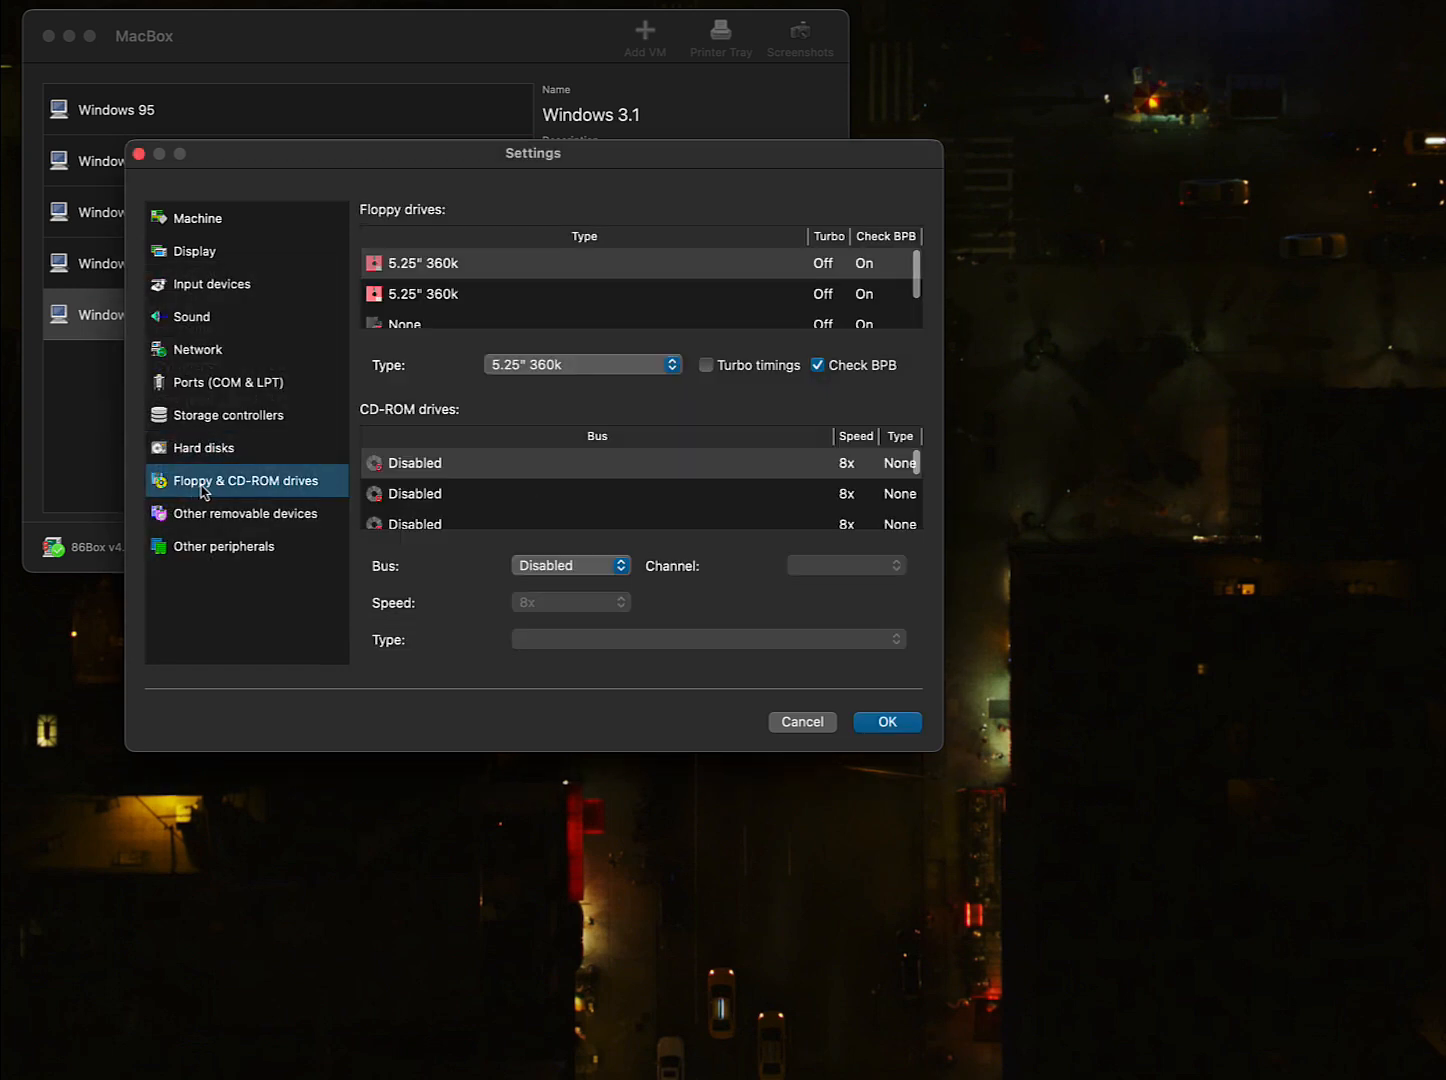
{"action": "left_click", "coordinate": [535, 368]}
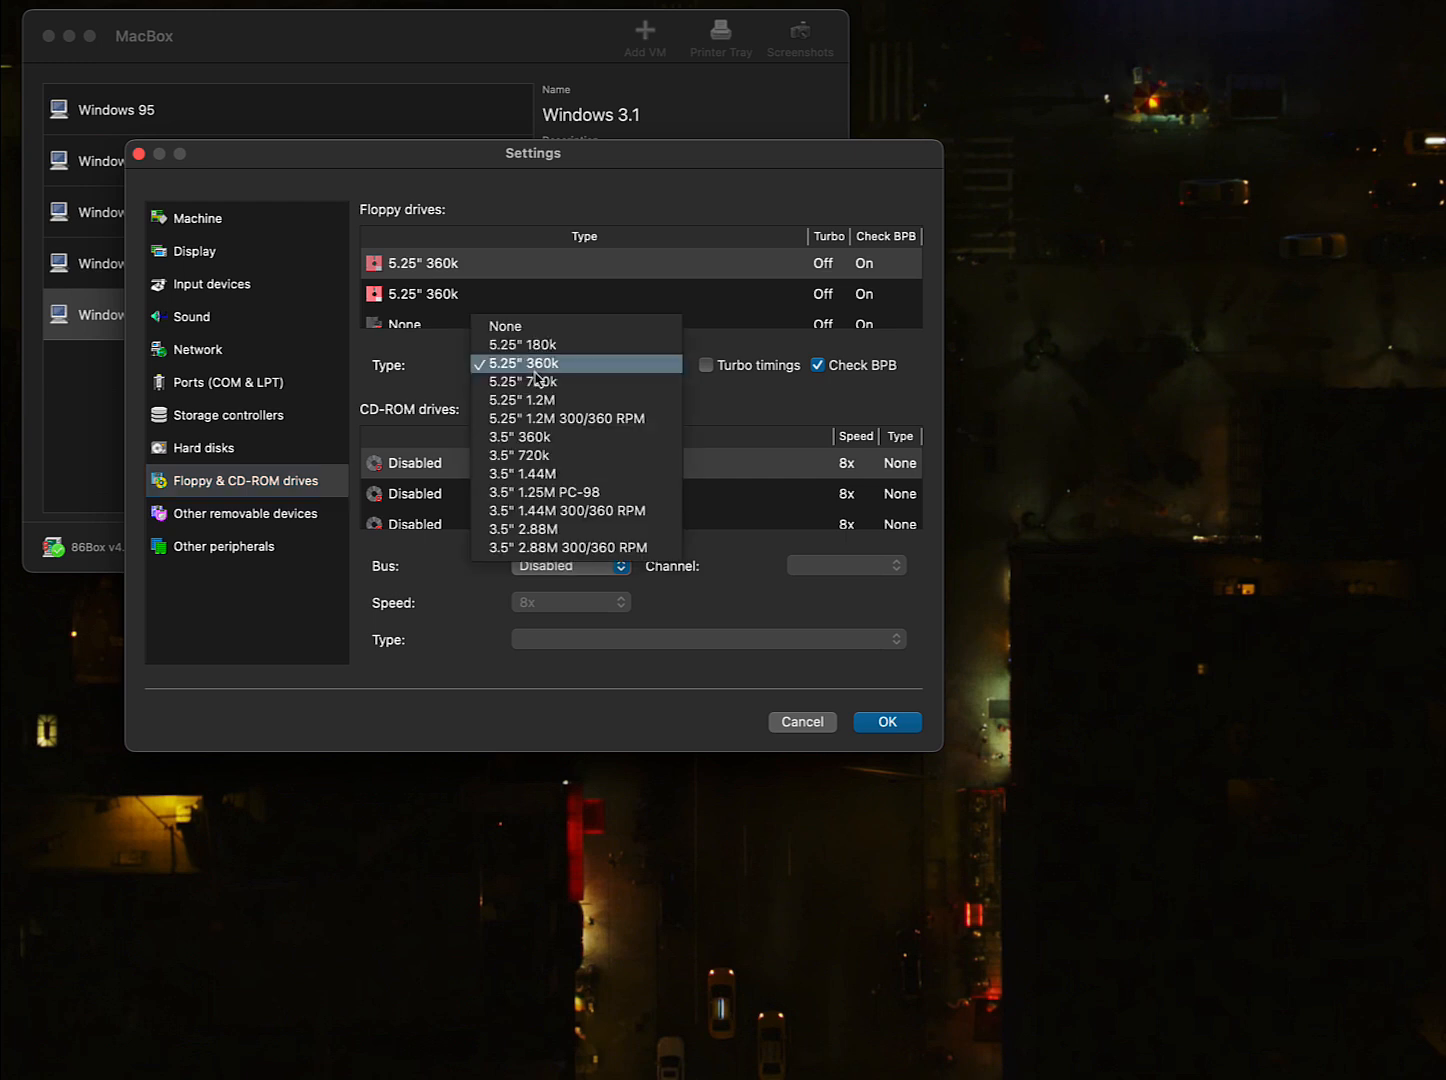
{"action": "left_click", "coordinate": [527, 484]}
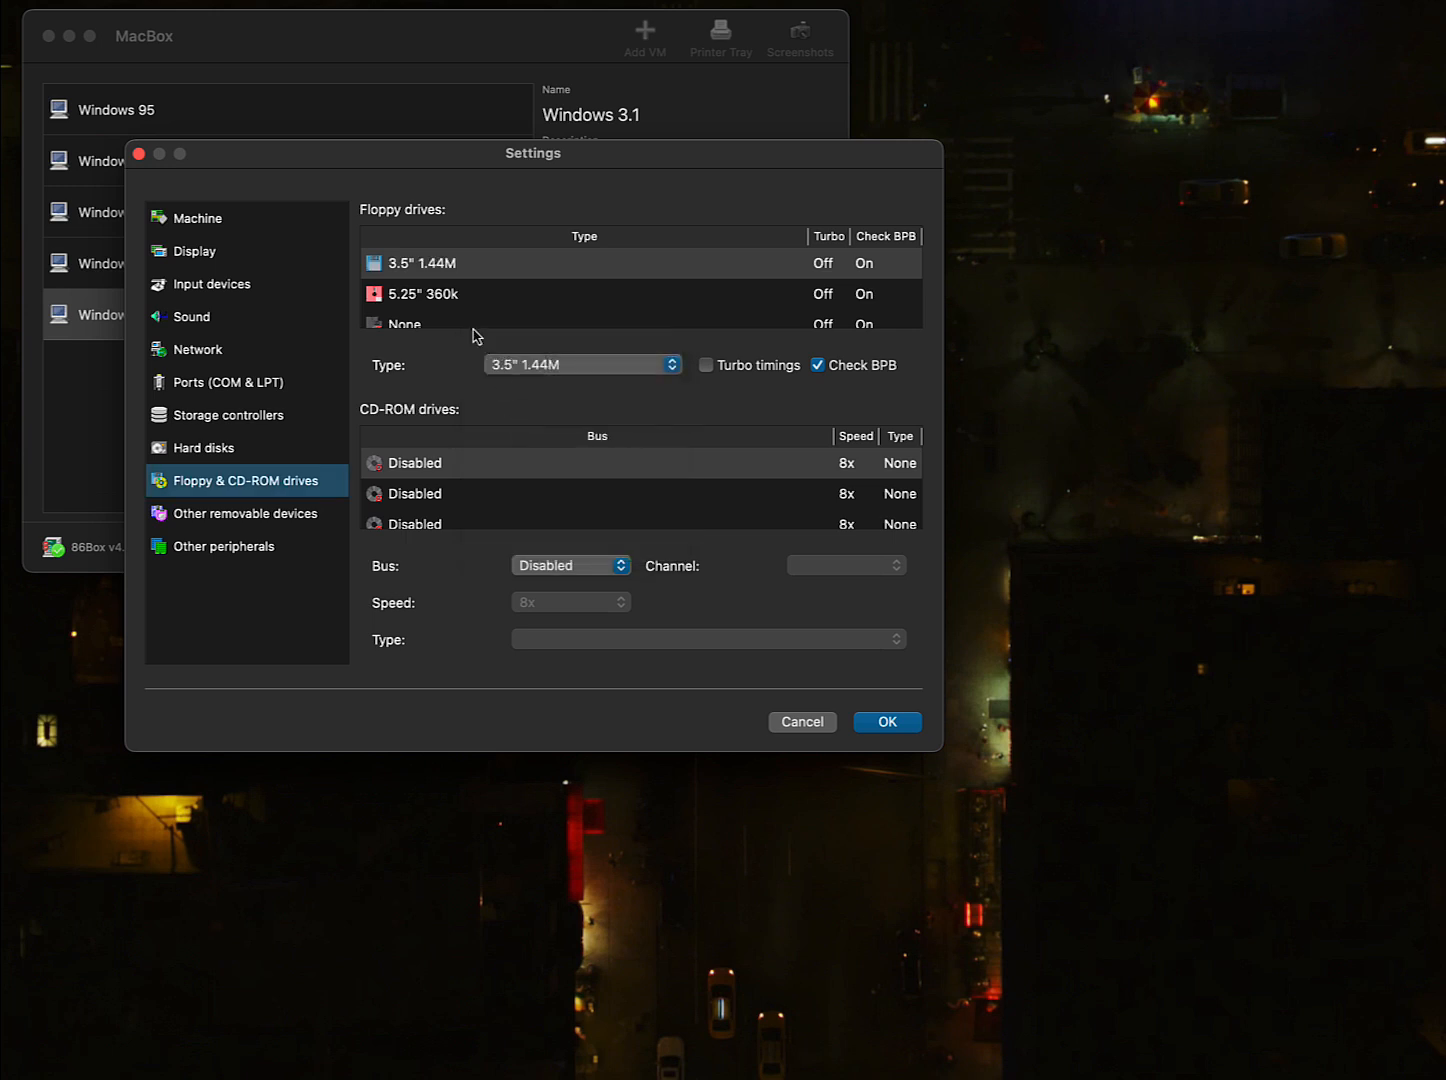
{"action": "left_click", "coordinate": [447, 300]}
{"action": "left_click", "coordinate": [536, 371]}
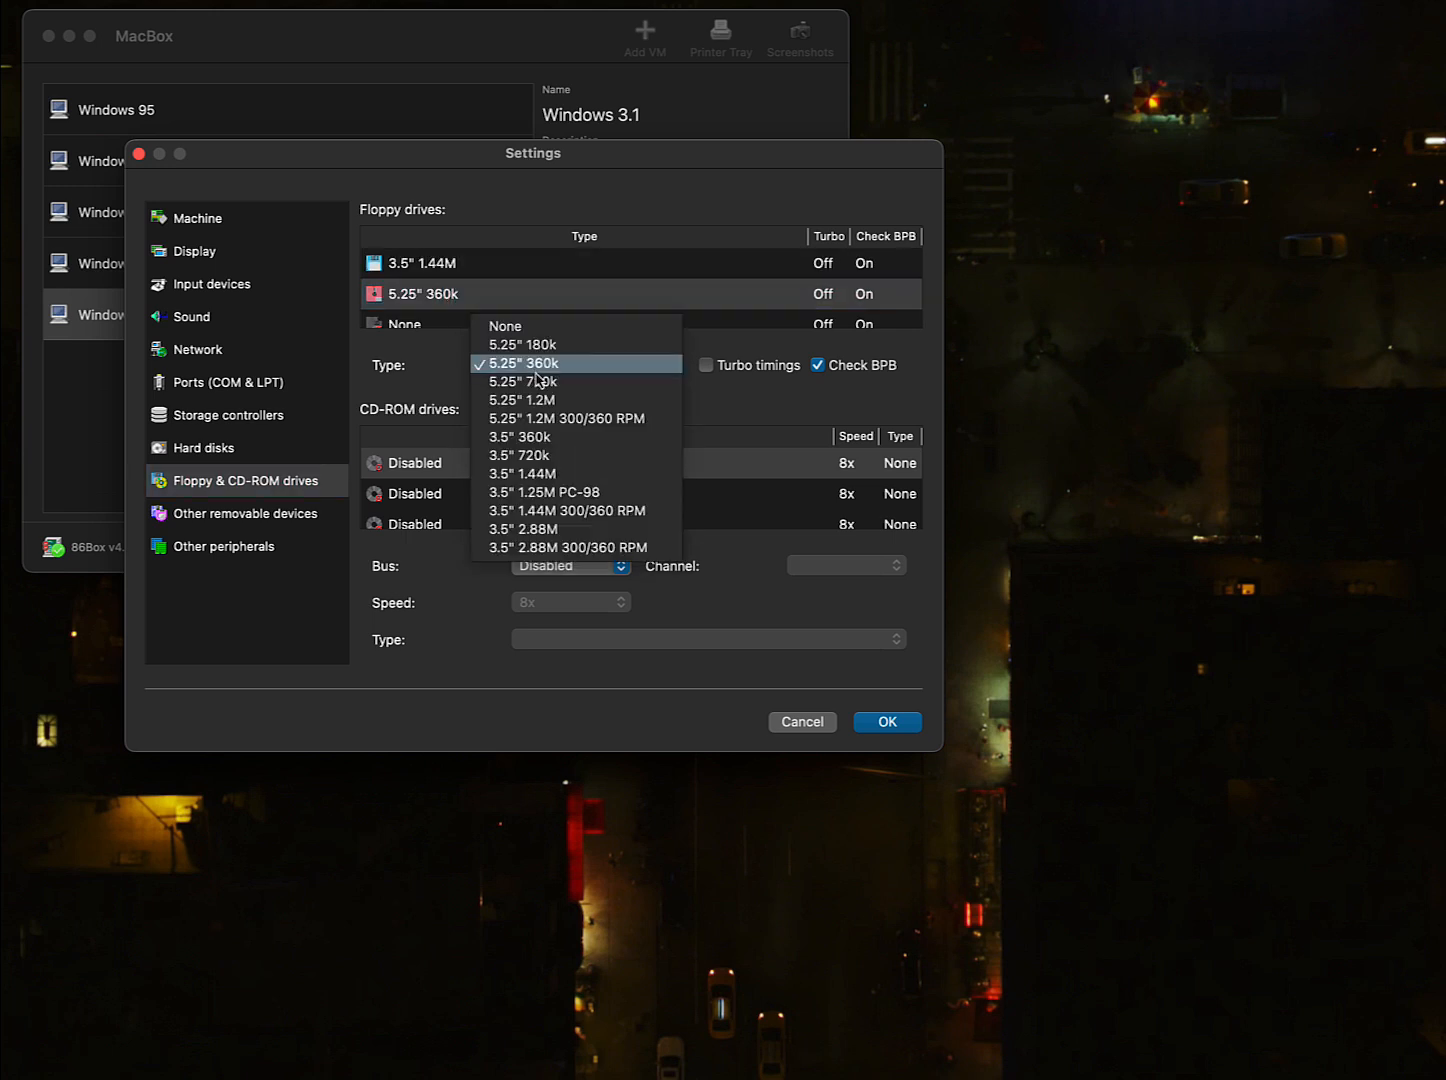
{"action": "left_click", "coordinate": [498, 332]}
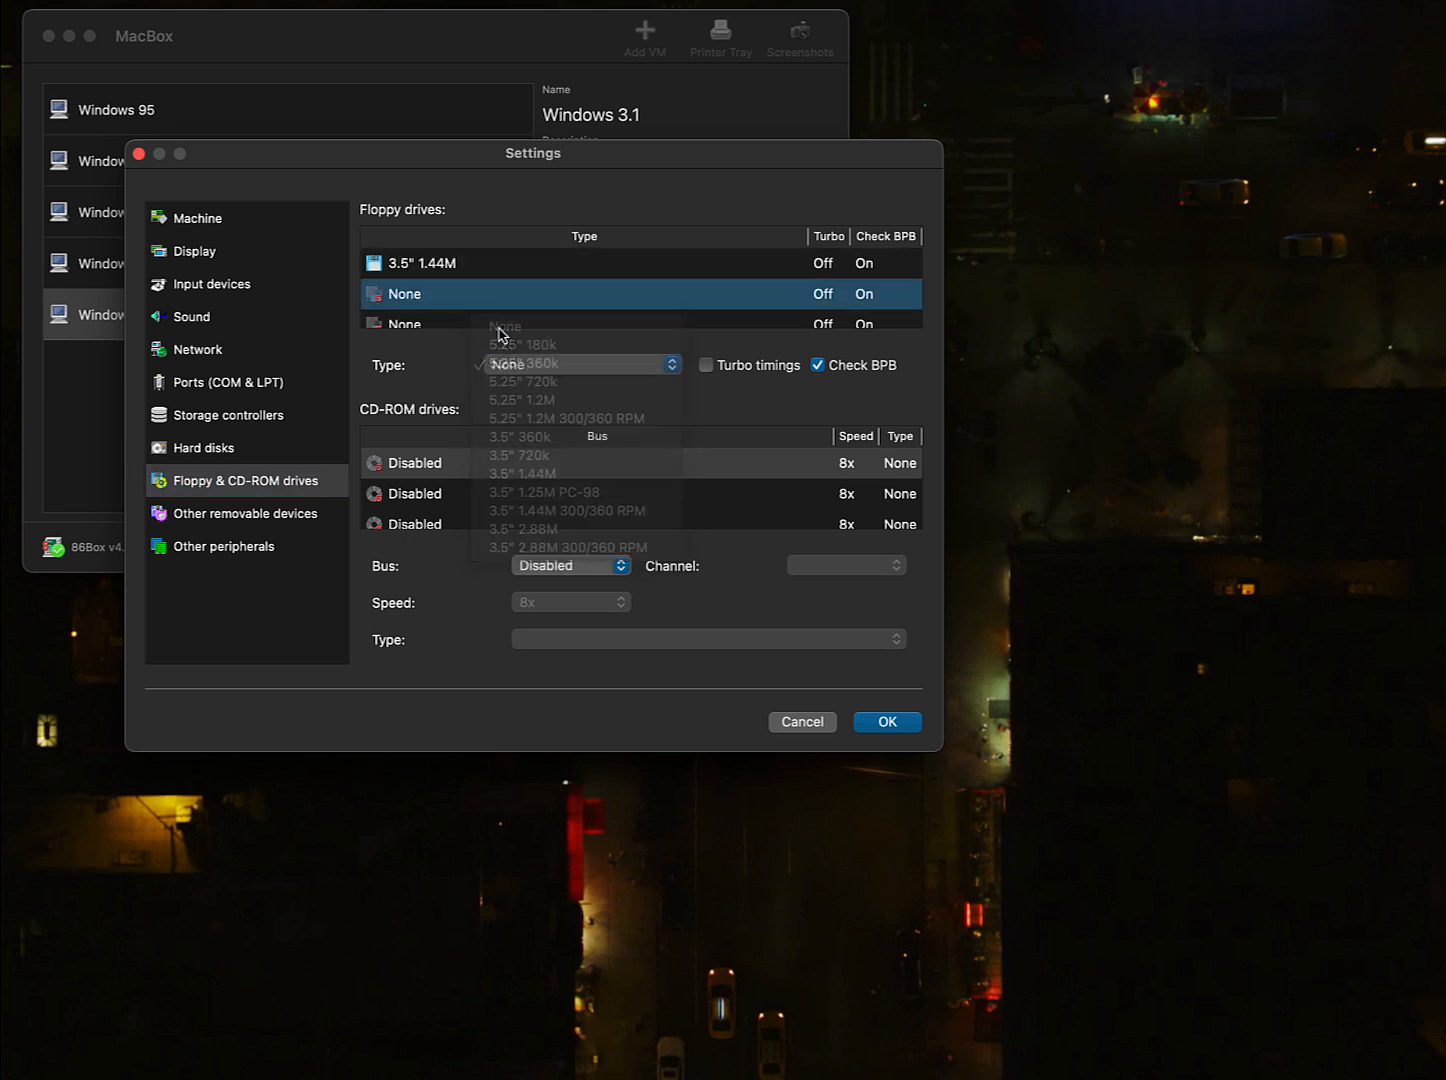
- Attach the CD-ROM drive to the ATAPI bus
{"action": "left_click", "coordinate": [584, 572]}
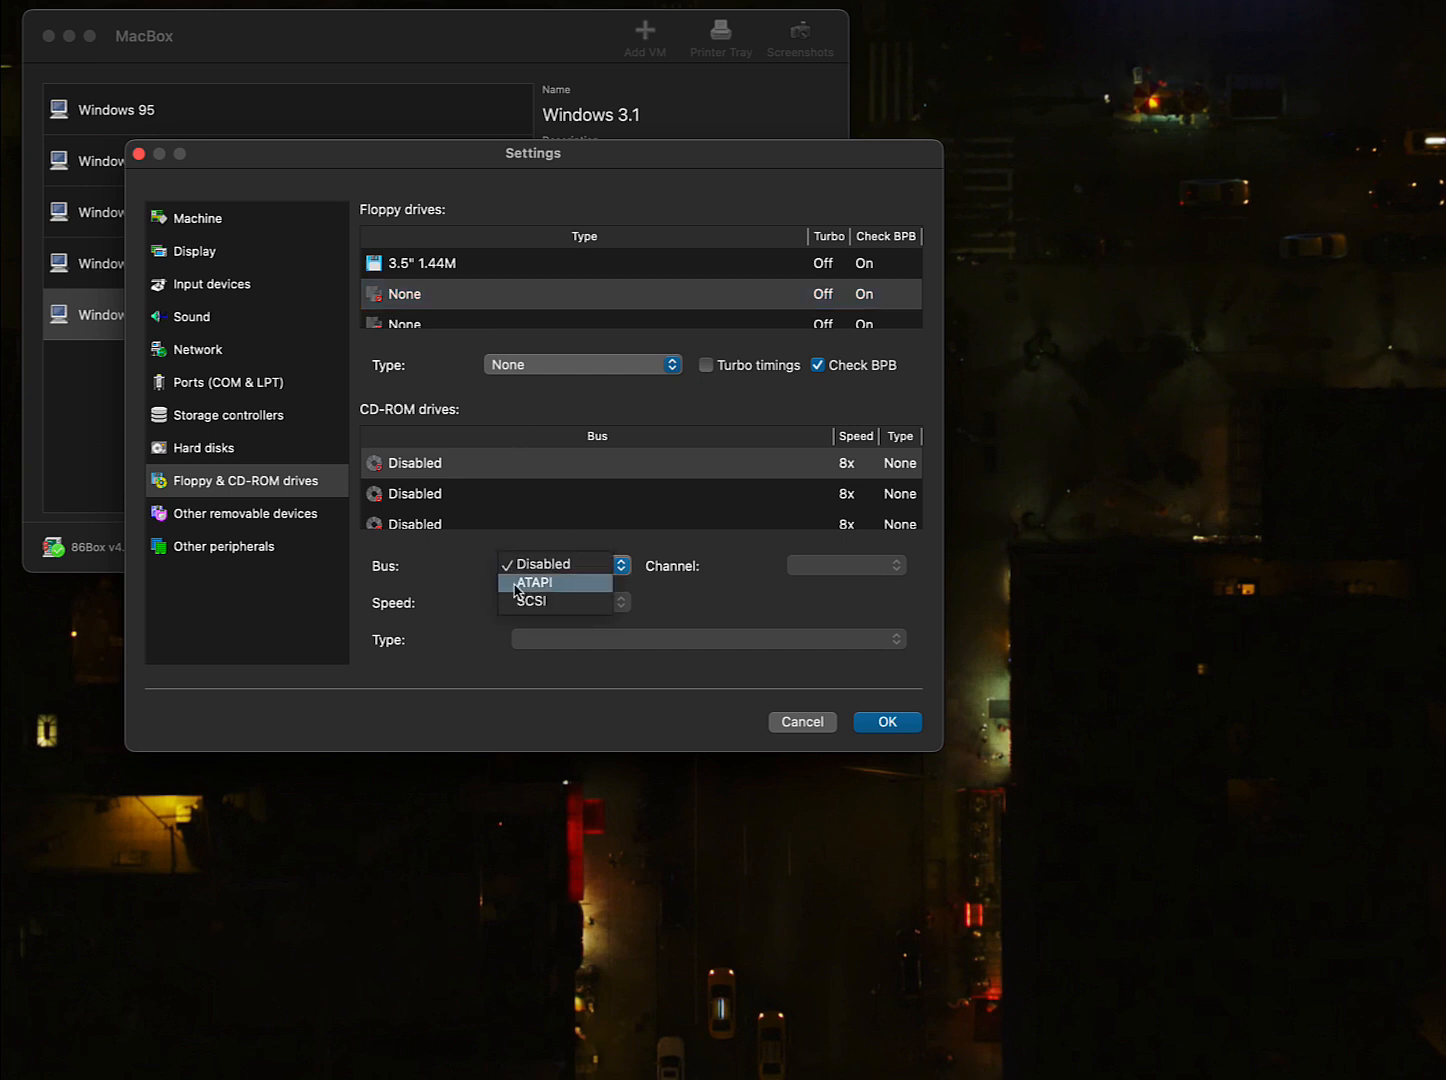
{"action": "left_click", "coordinate": [552, 585]}
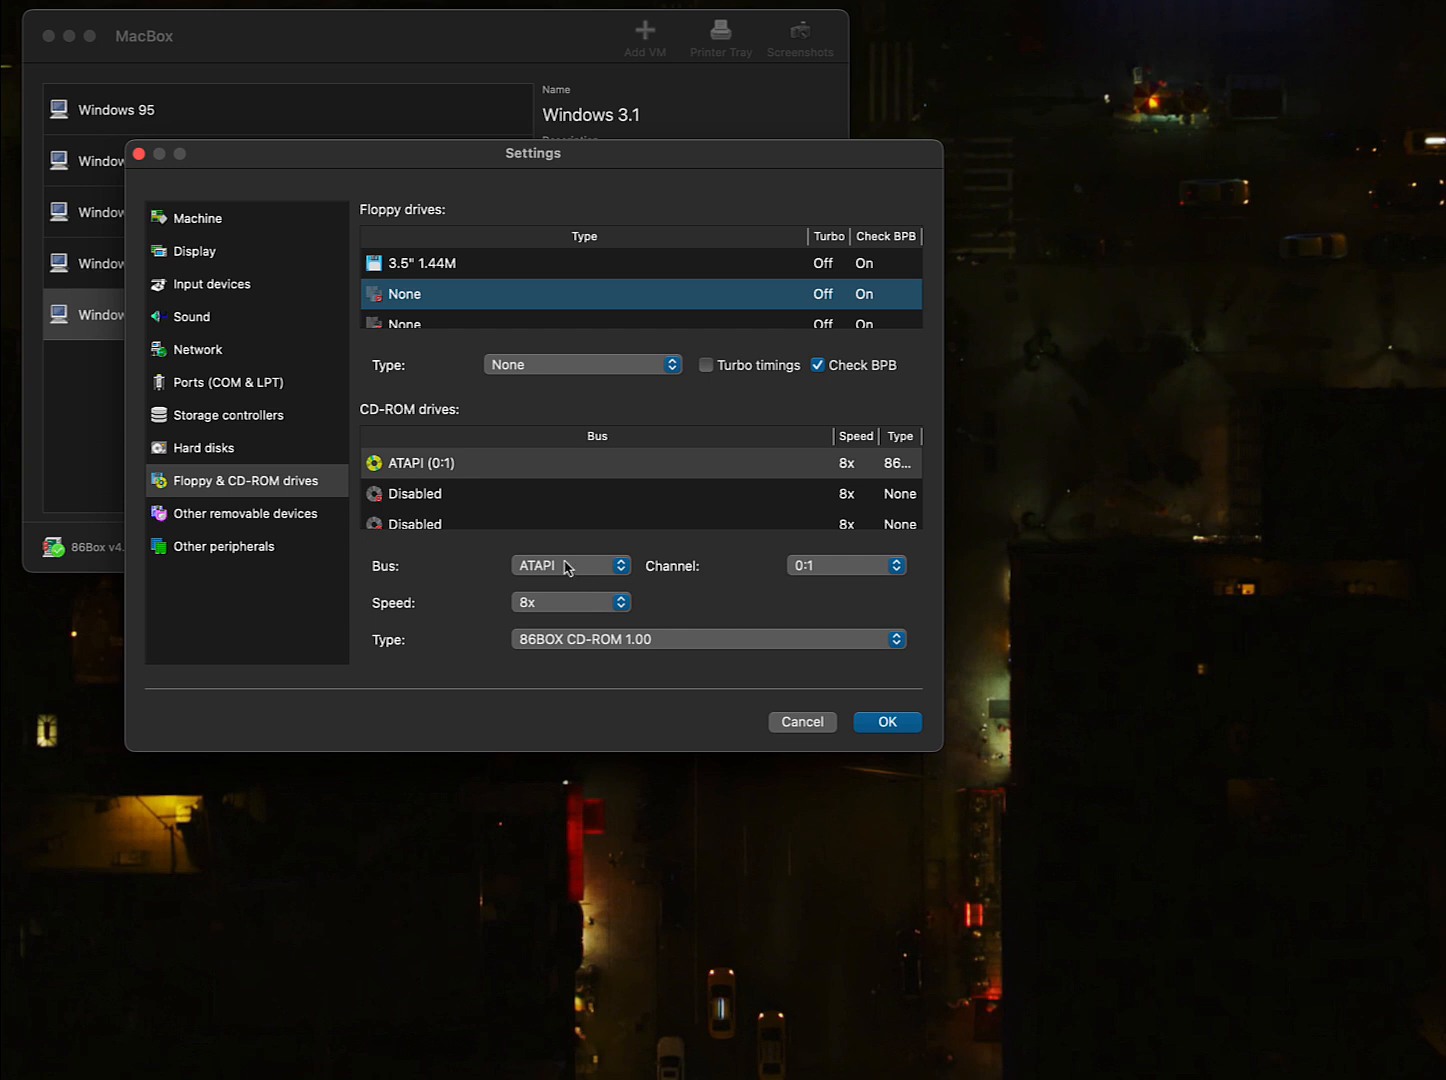
{"action": "left_click", "coordinate": [274, 514]}
{"action": "left_click", "coordinate": [273, 550]}
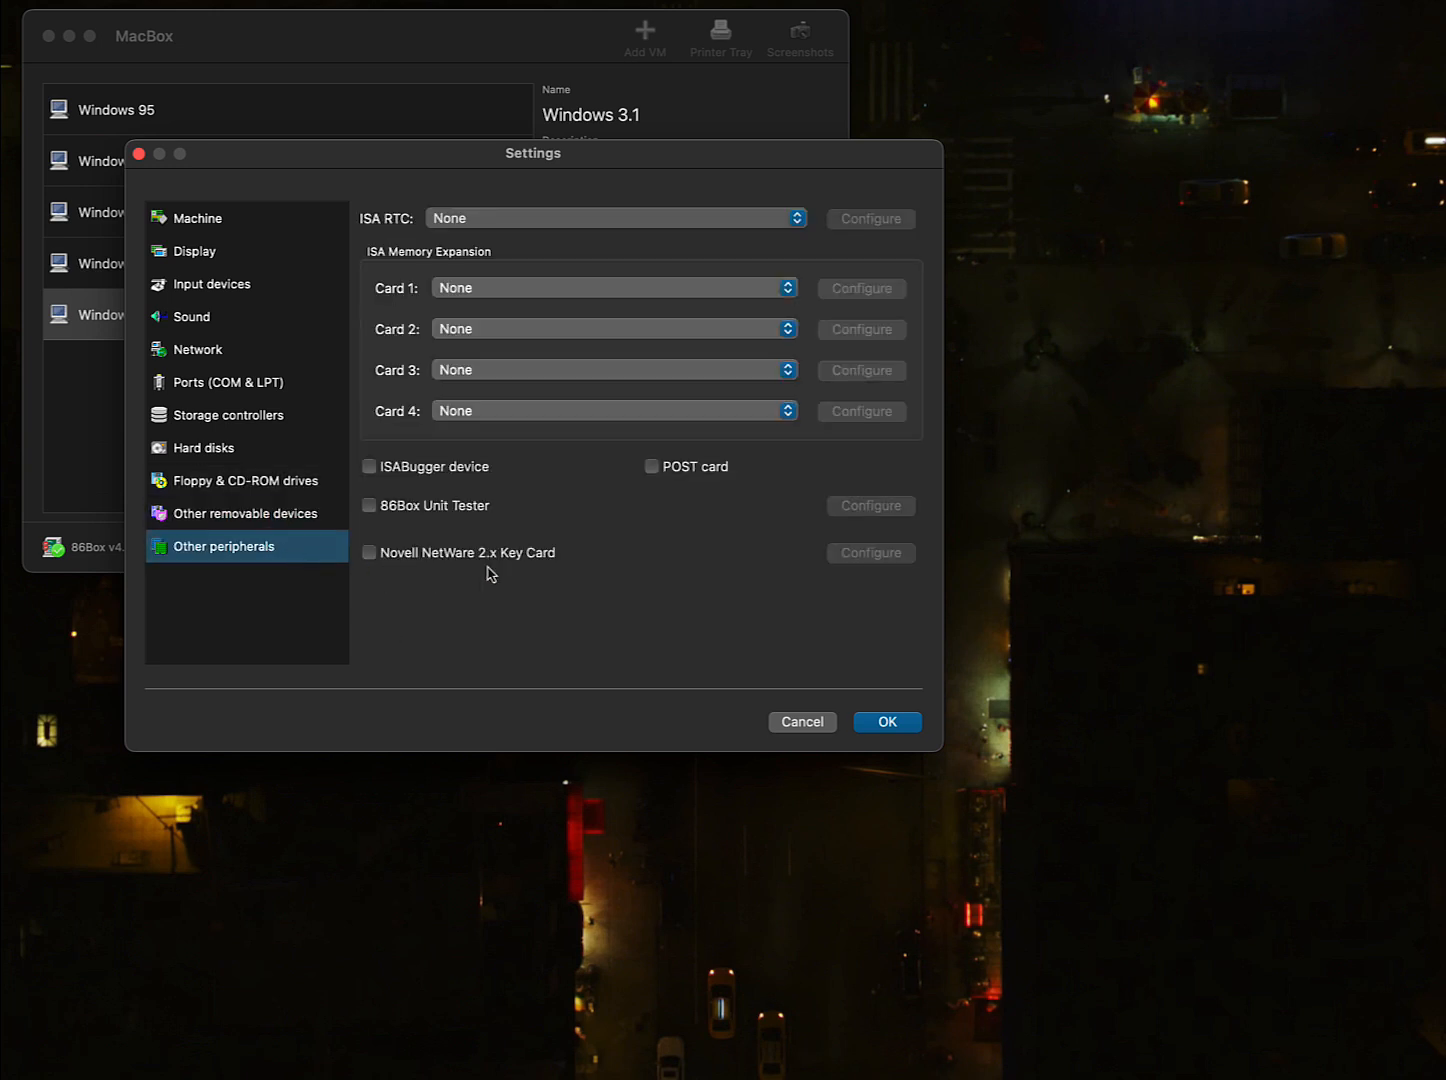
- Save the settings, start the Windows 3.1 VM, and move its window to the top-left
{"action": "left_click", "coordinate": [885, 722]}
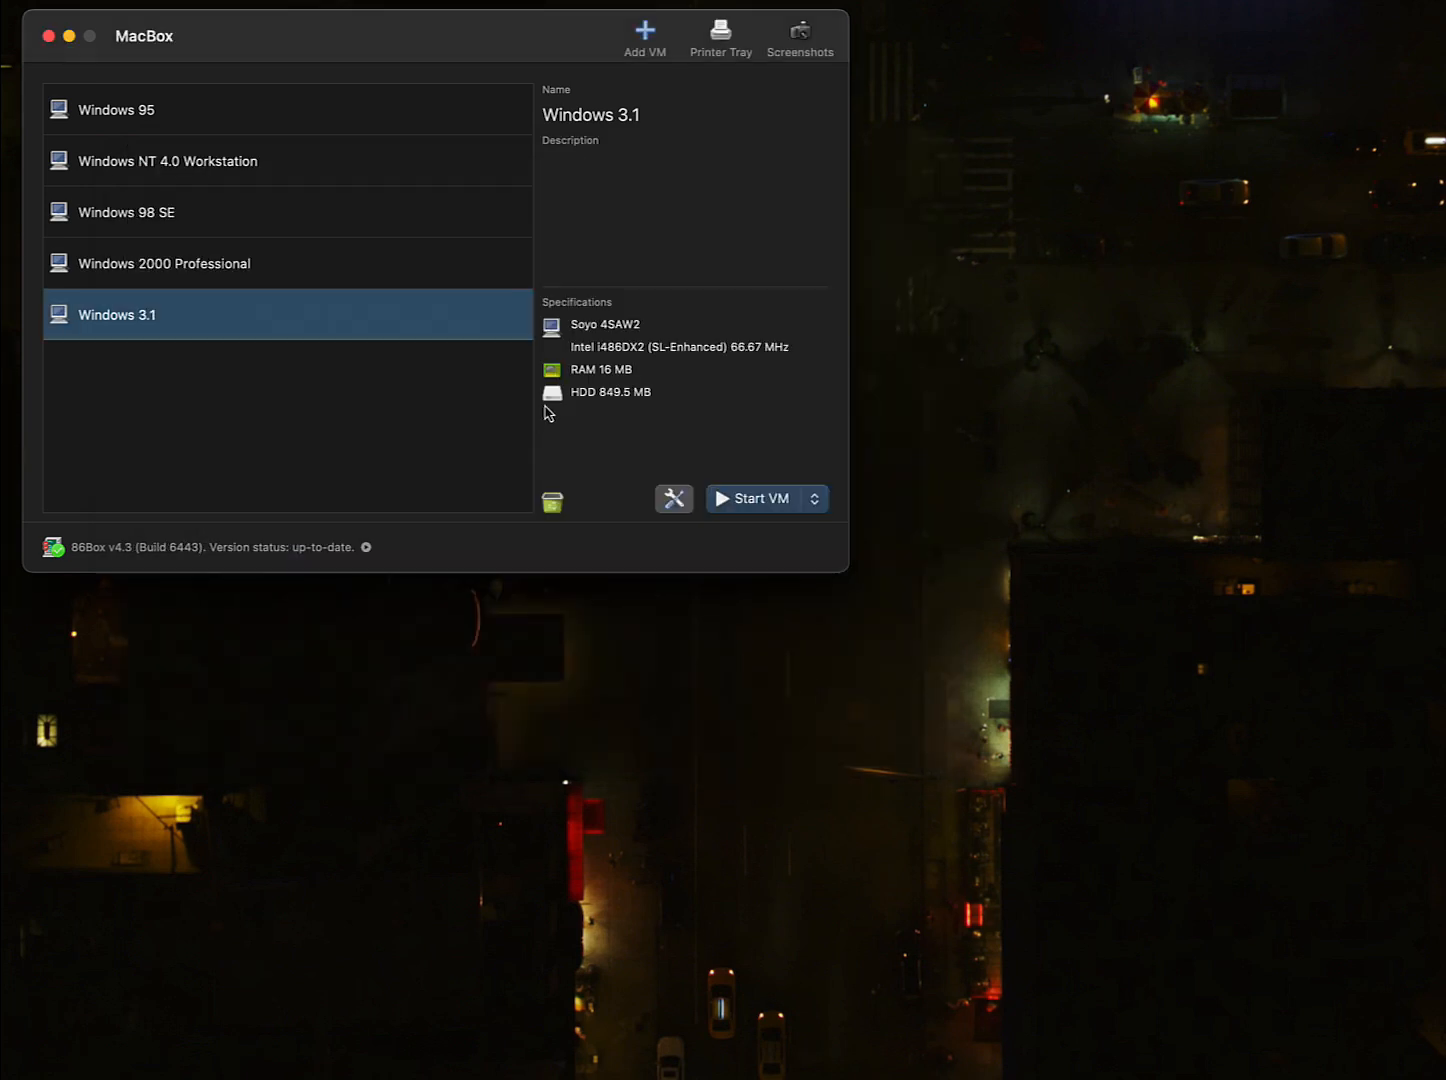
{"action": "left_click", "coordinate": [761, 502]}
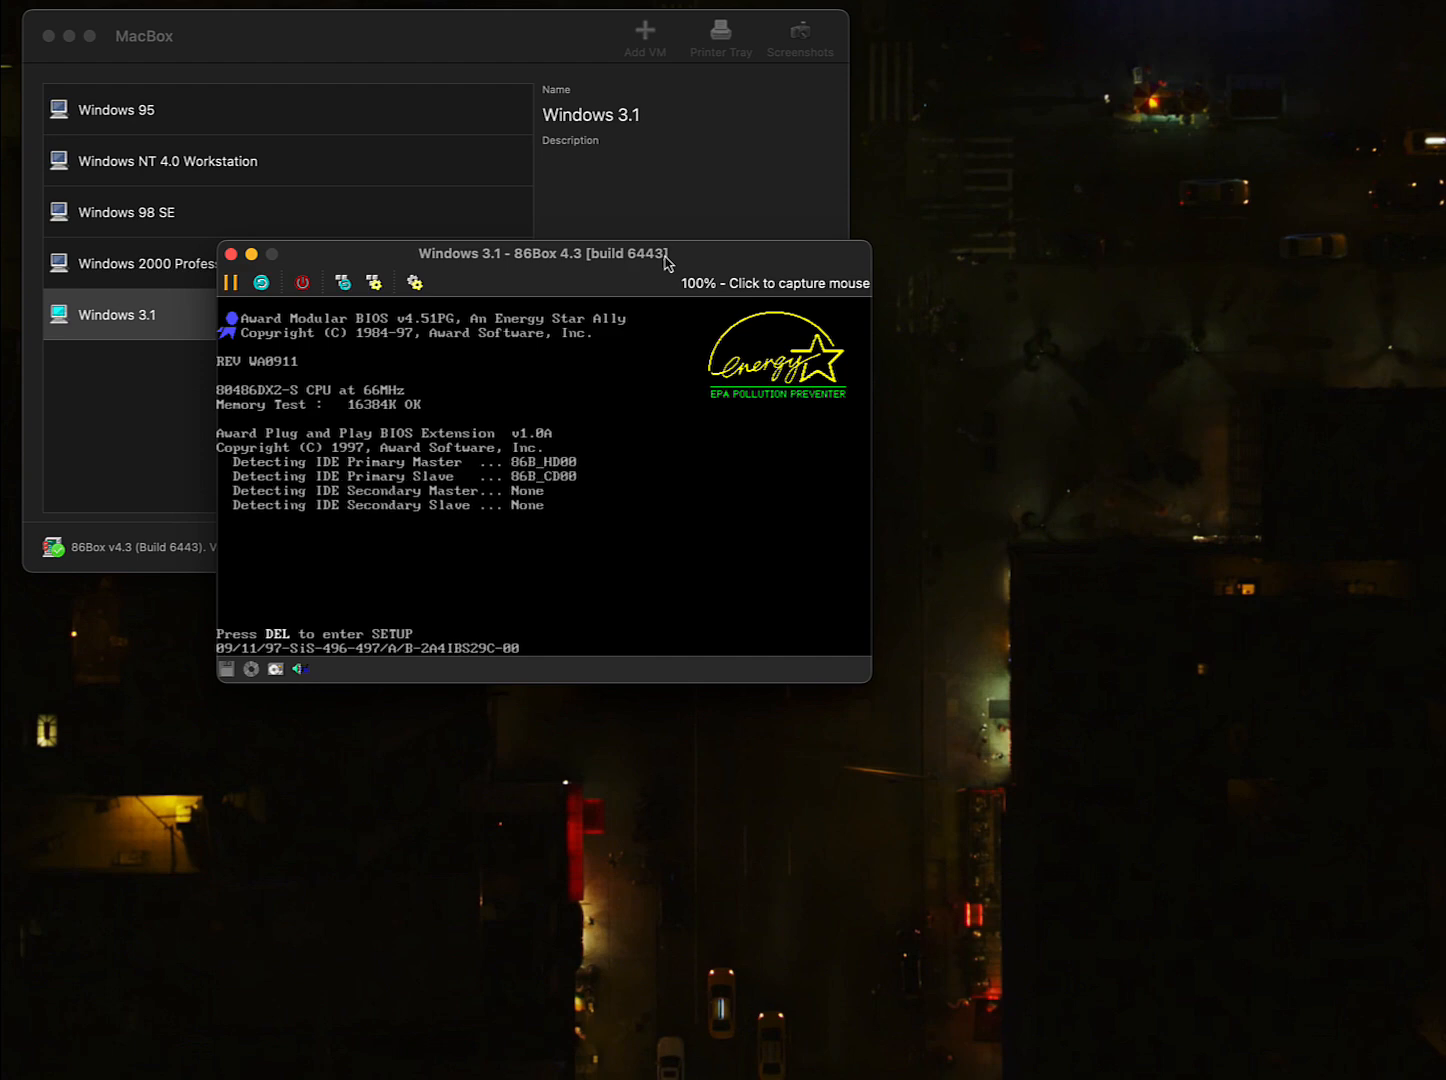
{"action": "left_click_drag", "start_coordinate": [665, 264], "coordinate": [481, 35]}
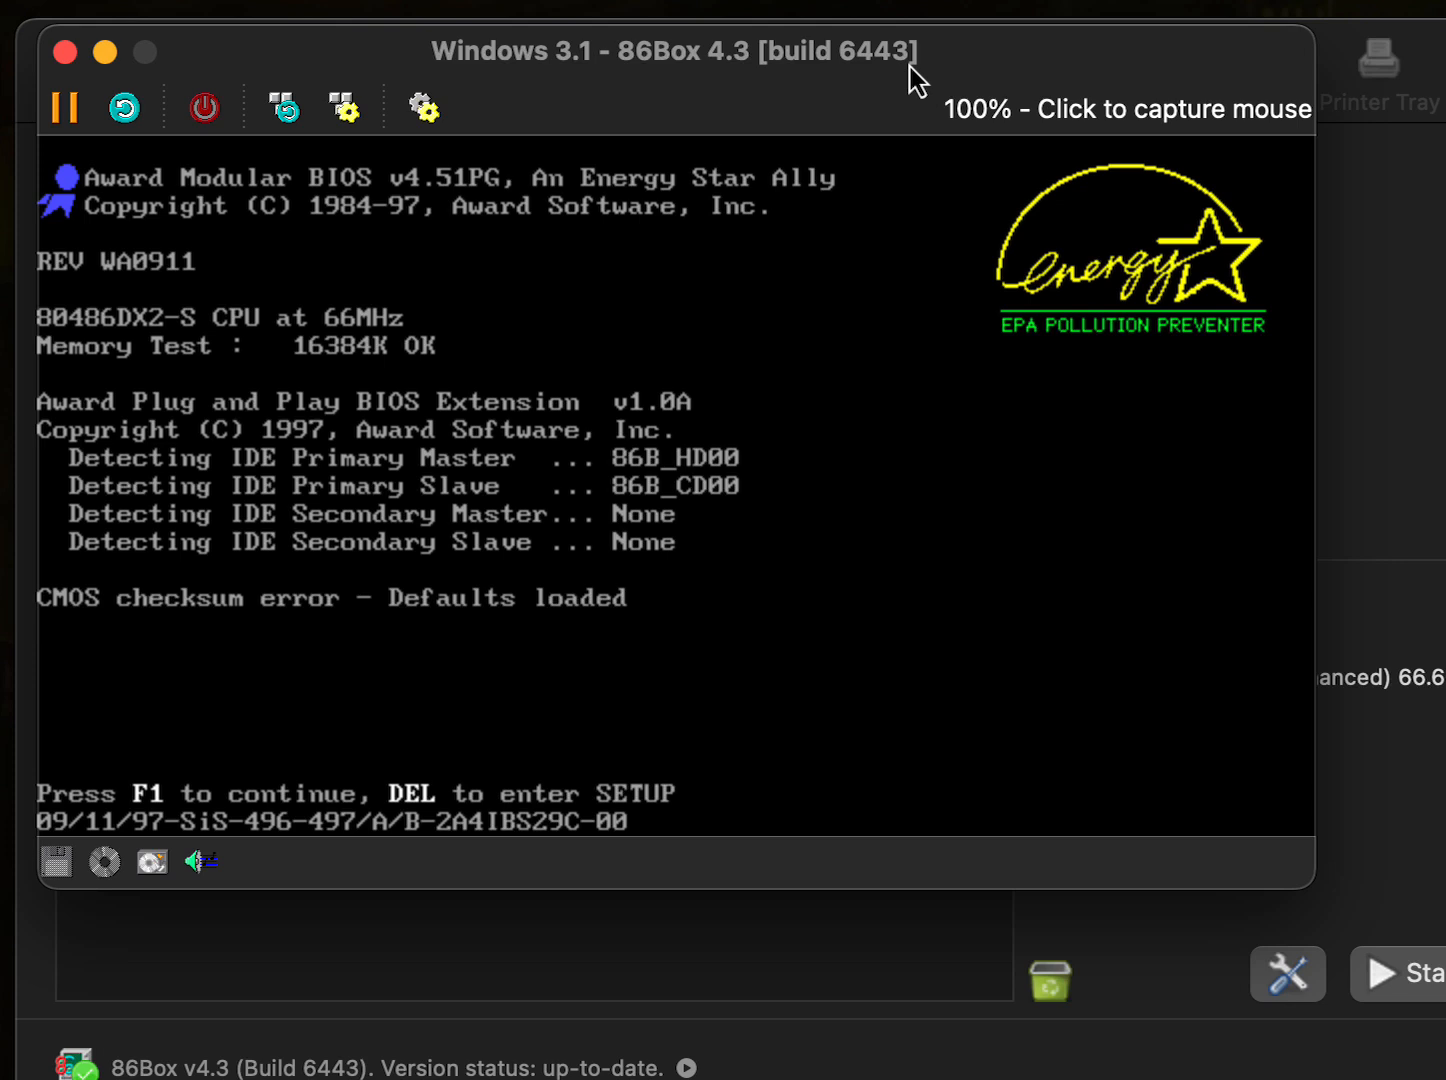
- Get past the CMOS checksum error, restart, and open Standard CMOS Setup in the BIOS
{"action": "key", "text": "F1"}
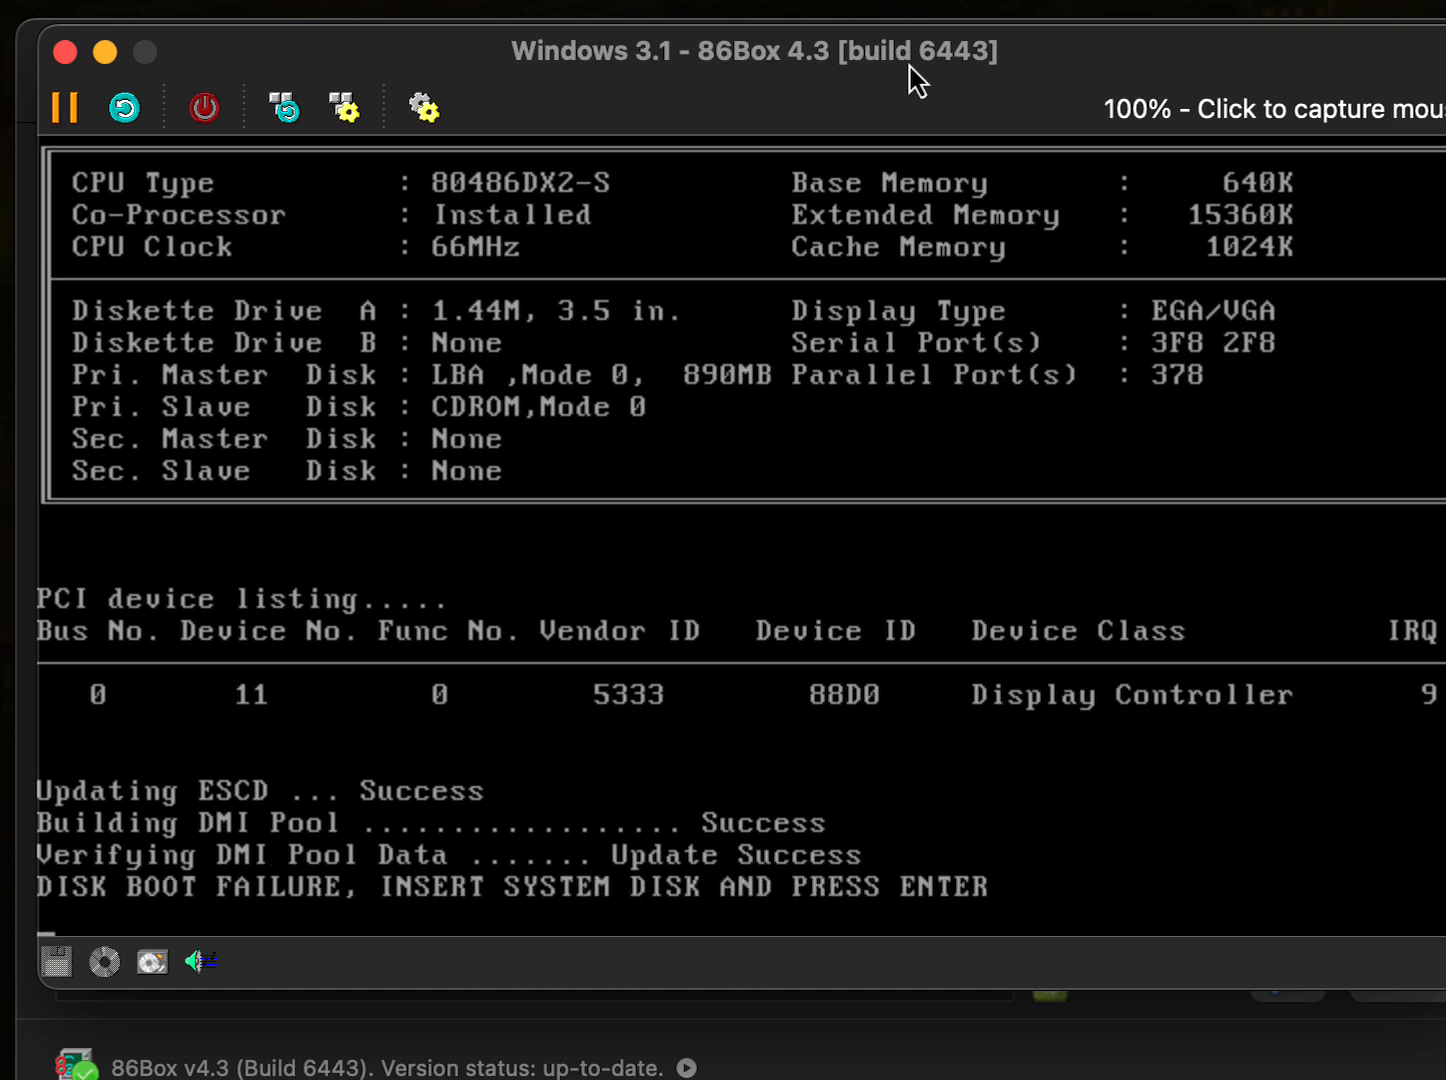
{"action": "key", "text": "Return"}
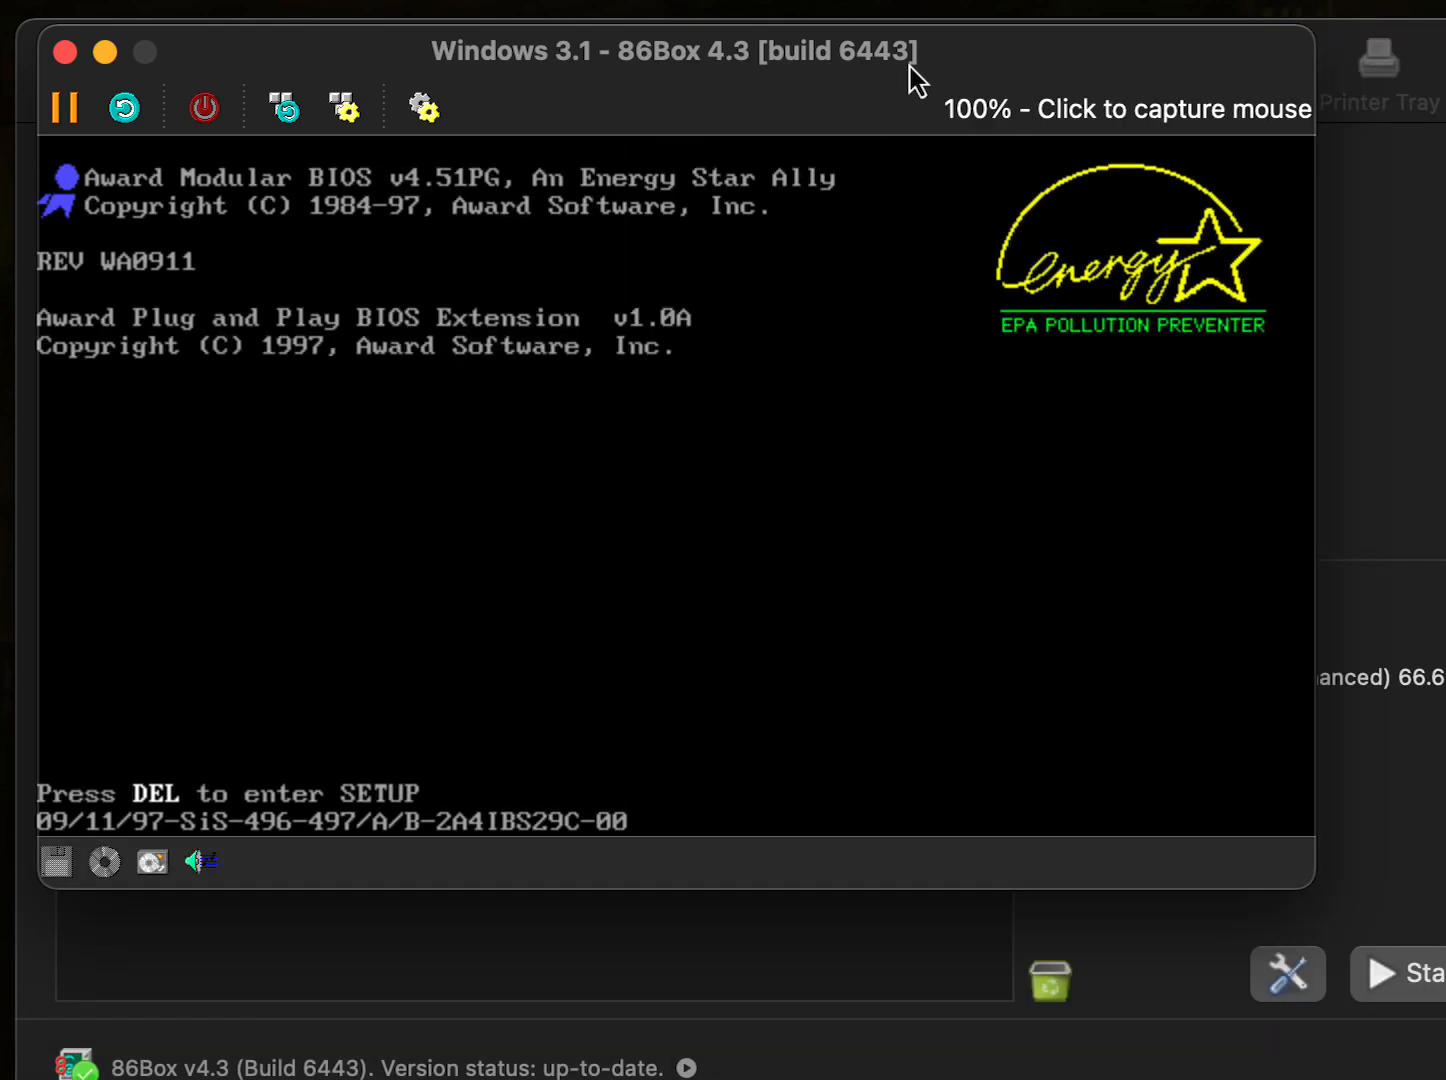
{"action": "key", "text": "Delete"}
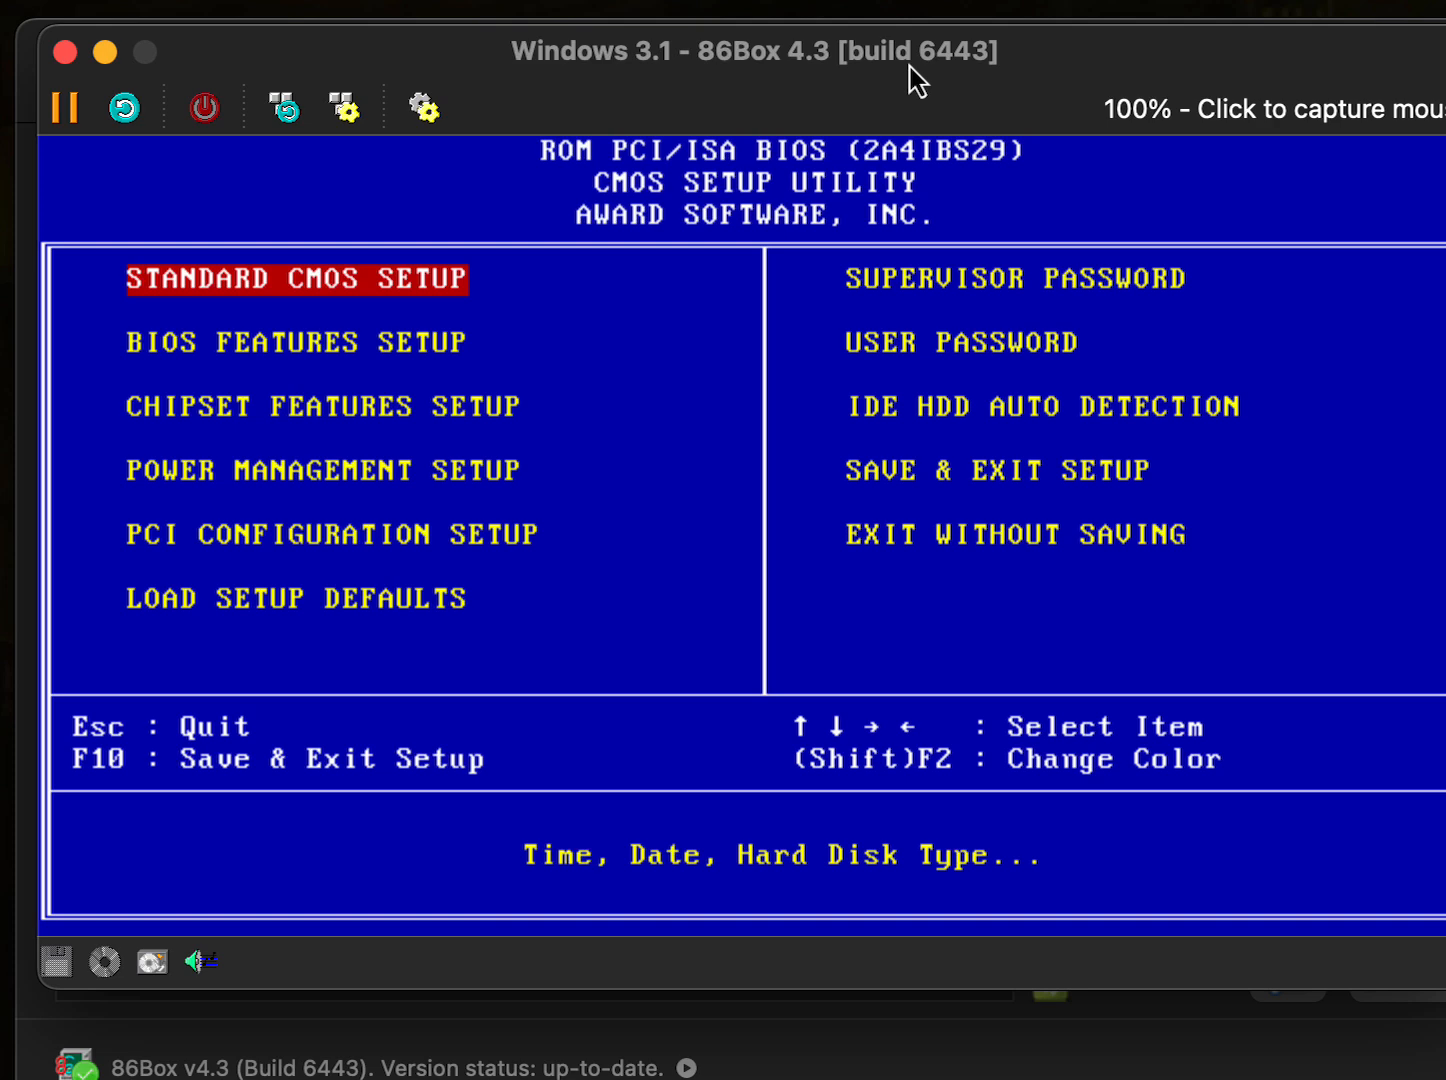
{"action": "key", "text": "Return"}
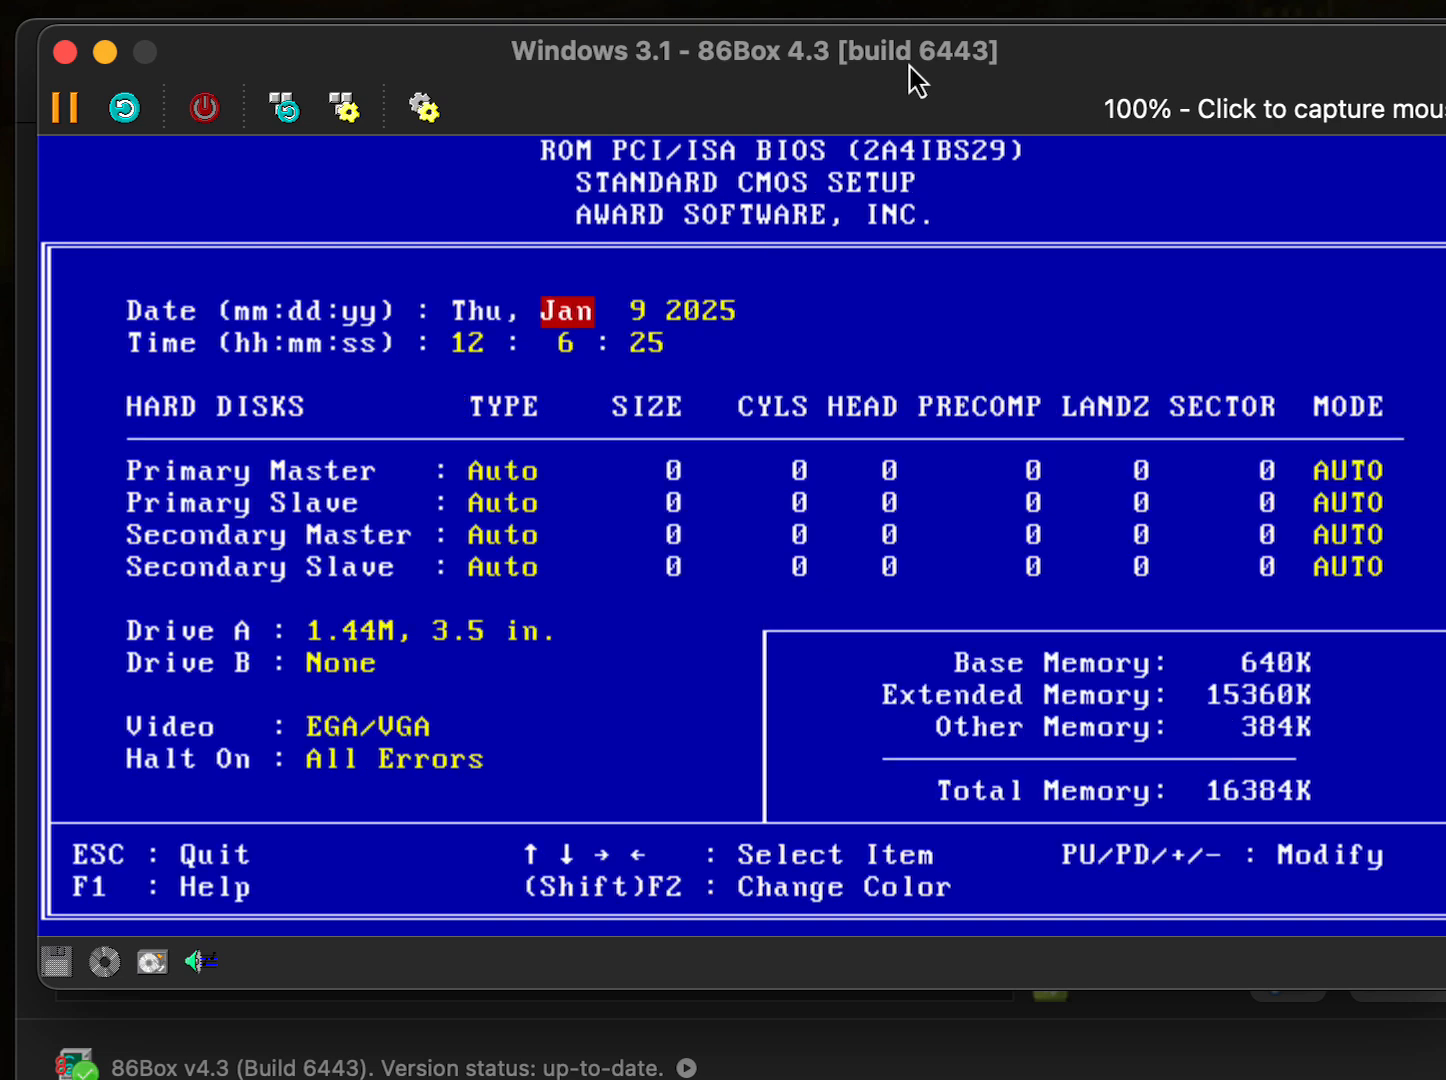
- Step through the date, hard disk, and Halt On fields, ending on Drive A
{"action": "key", "text": "Right"}
{"action": "key", "text": "Right"}
{"action": "key", "text": "Right"}
{"action": "key", "text": "Right"}
{"action": "key", "text": "Right"}
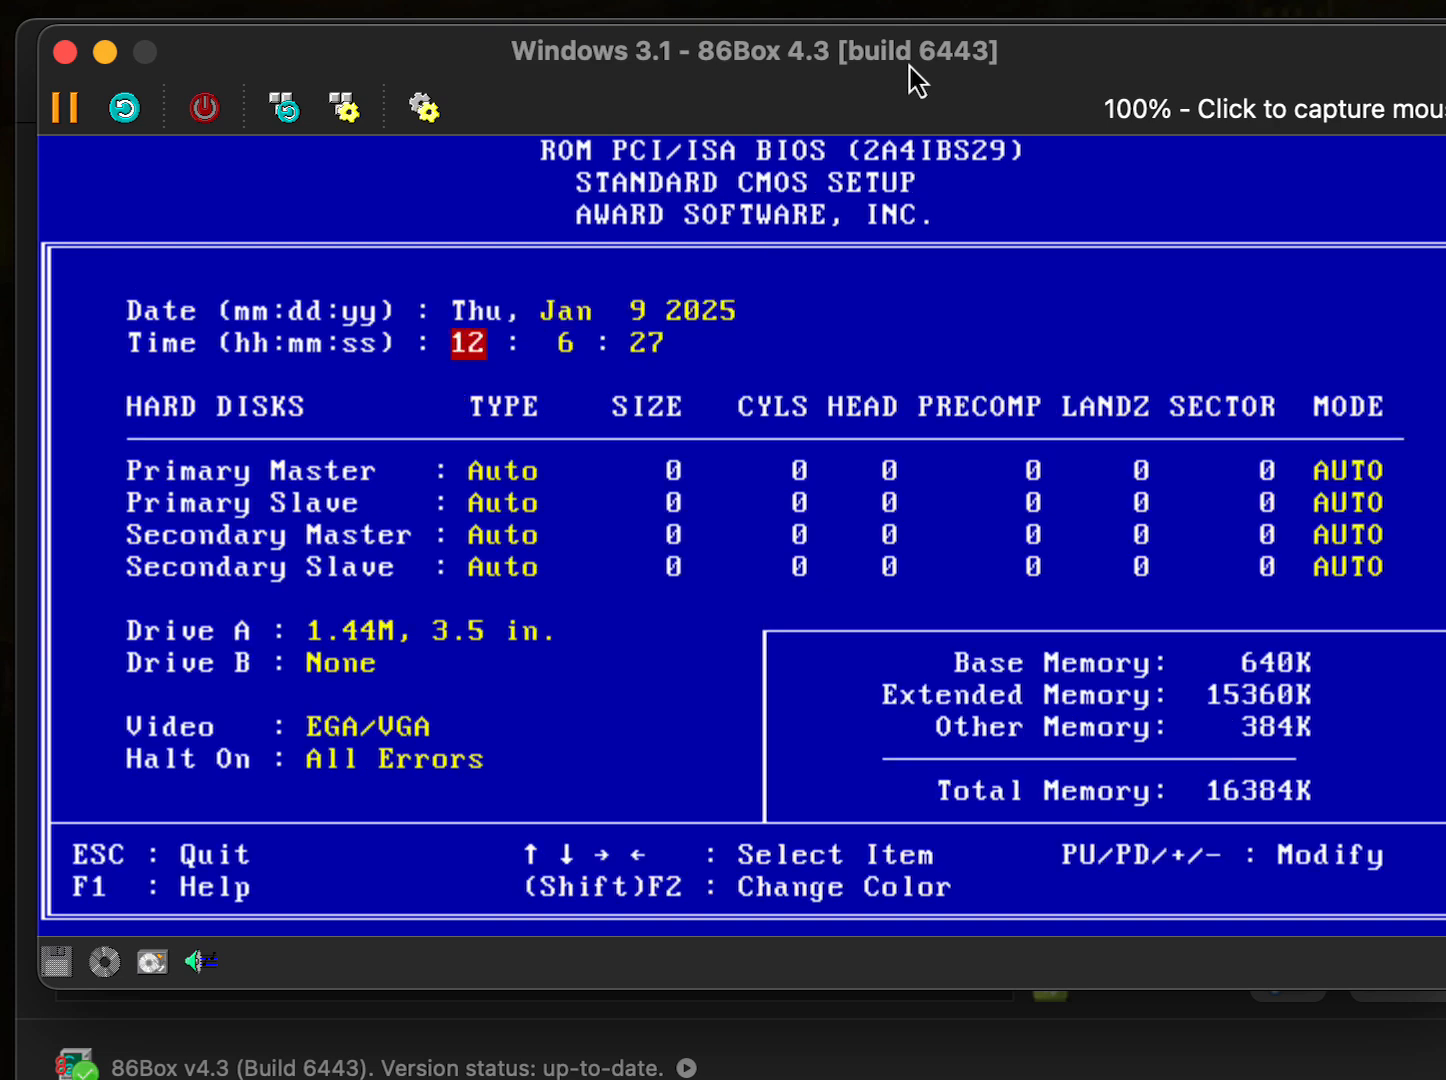
{"action": "key", "text": "Right"}
{"action": "key", "text": "Right"}
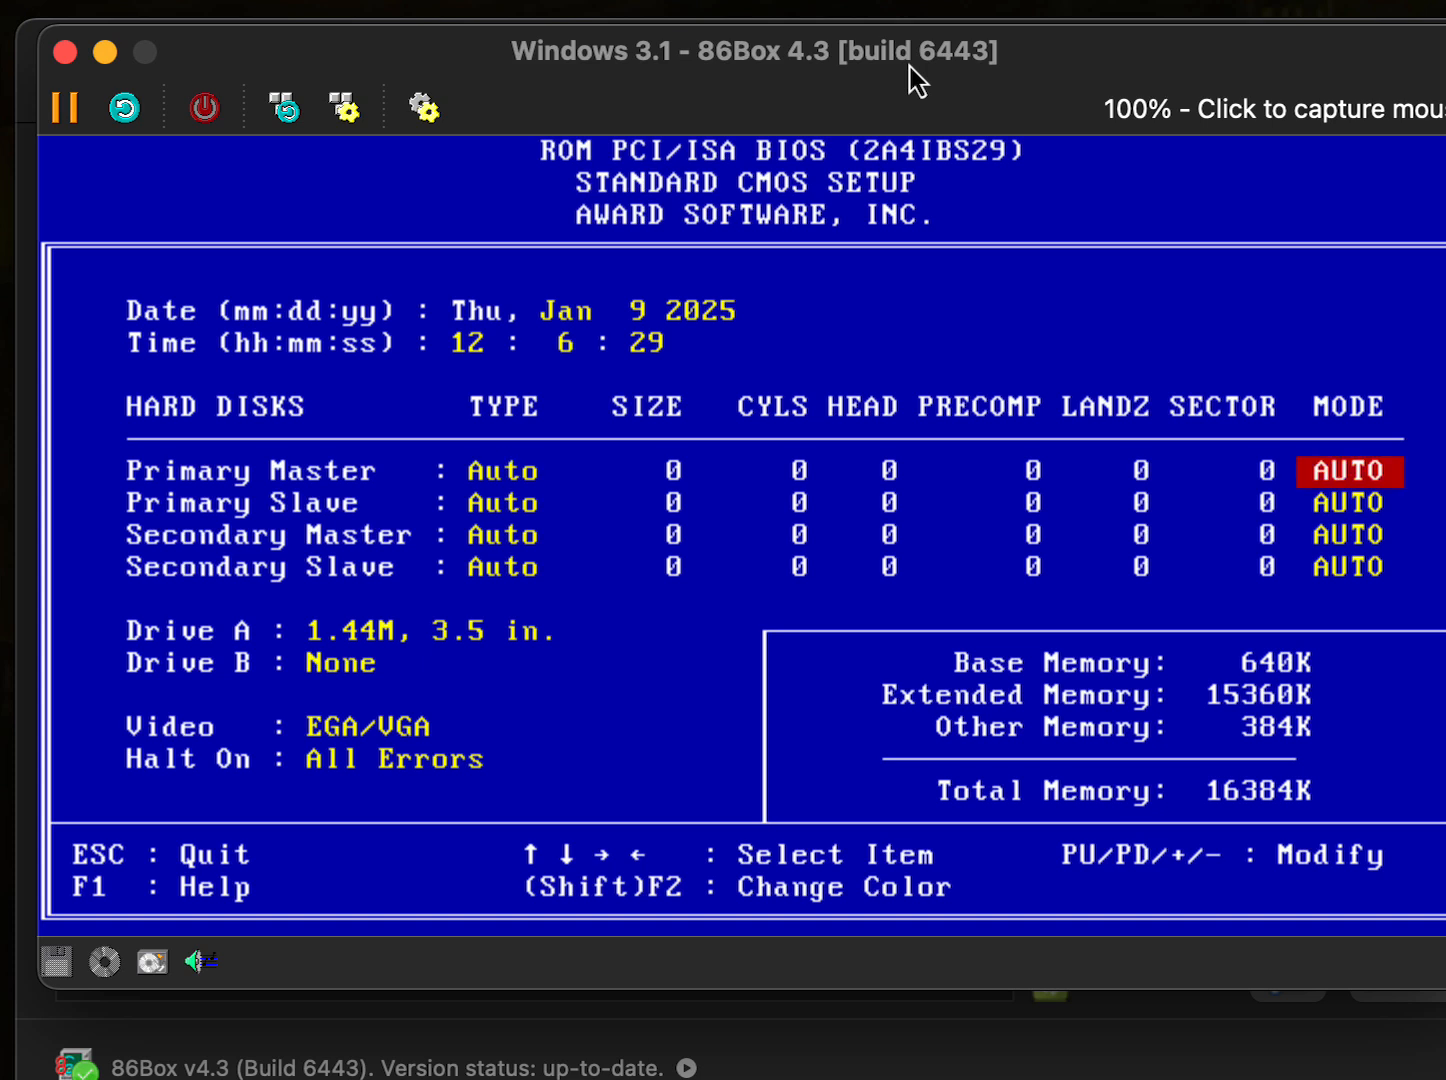
{"action": "key", "text": "Down"}
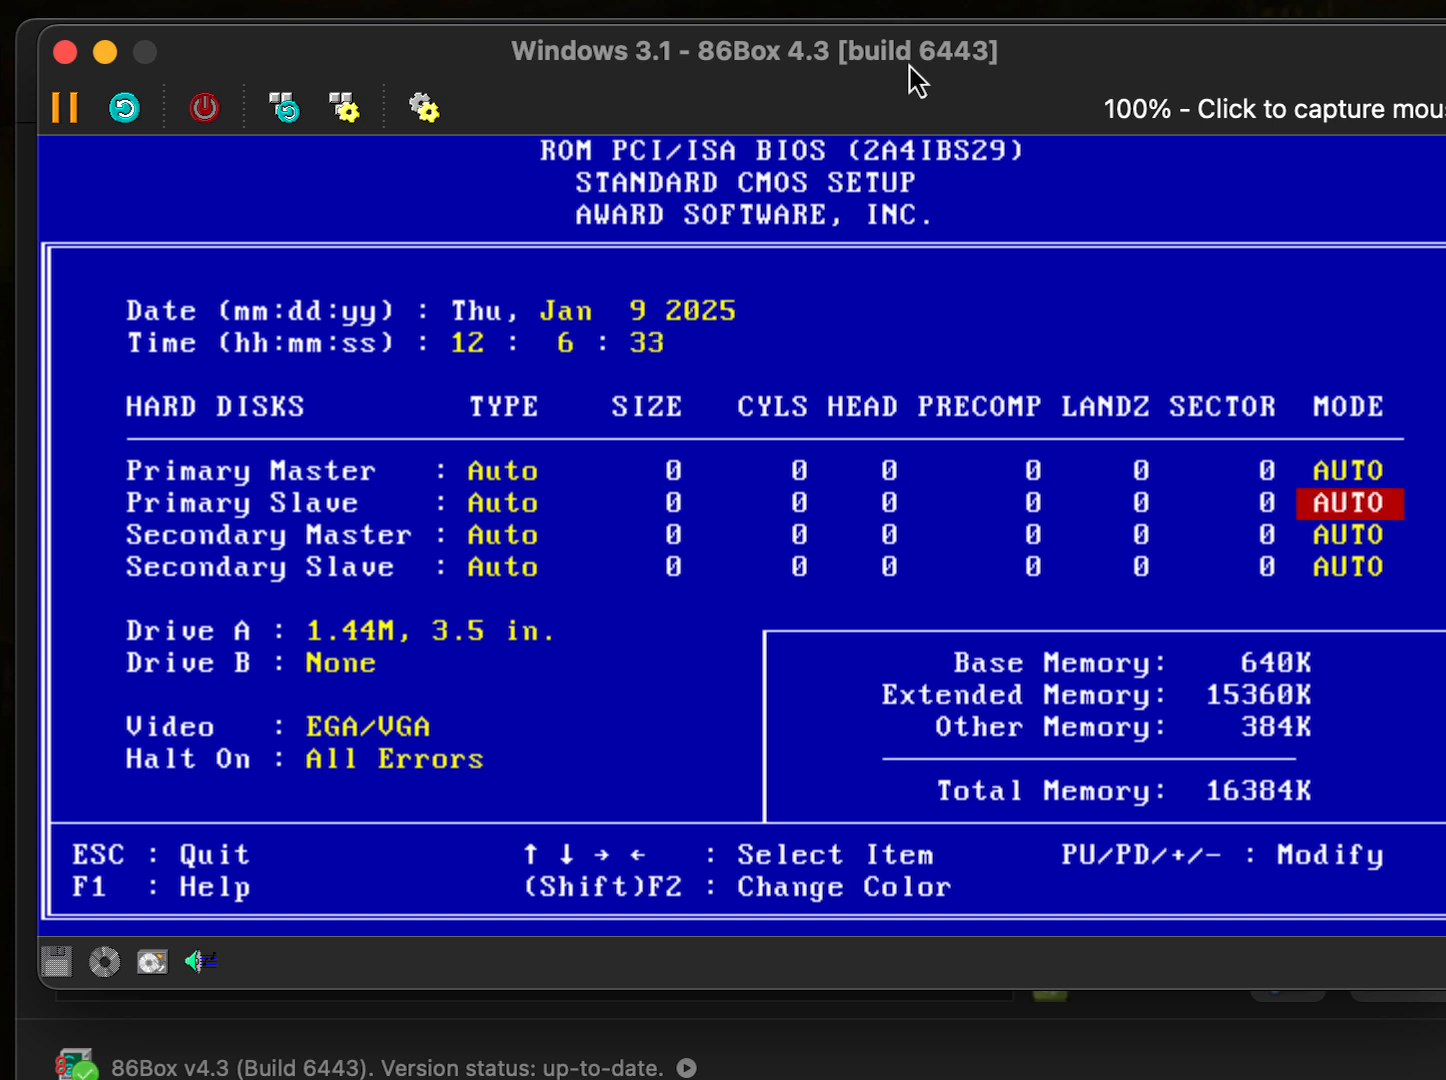
{"action": "key", "text": "Down"}
{"action": "key", "text": "Down"}
{"action": "key", "text": "Down"}
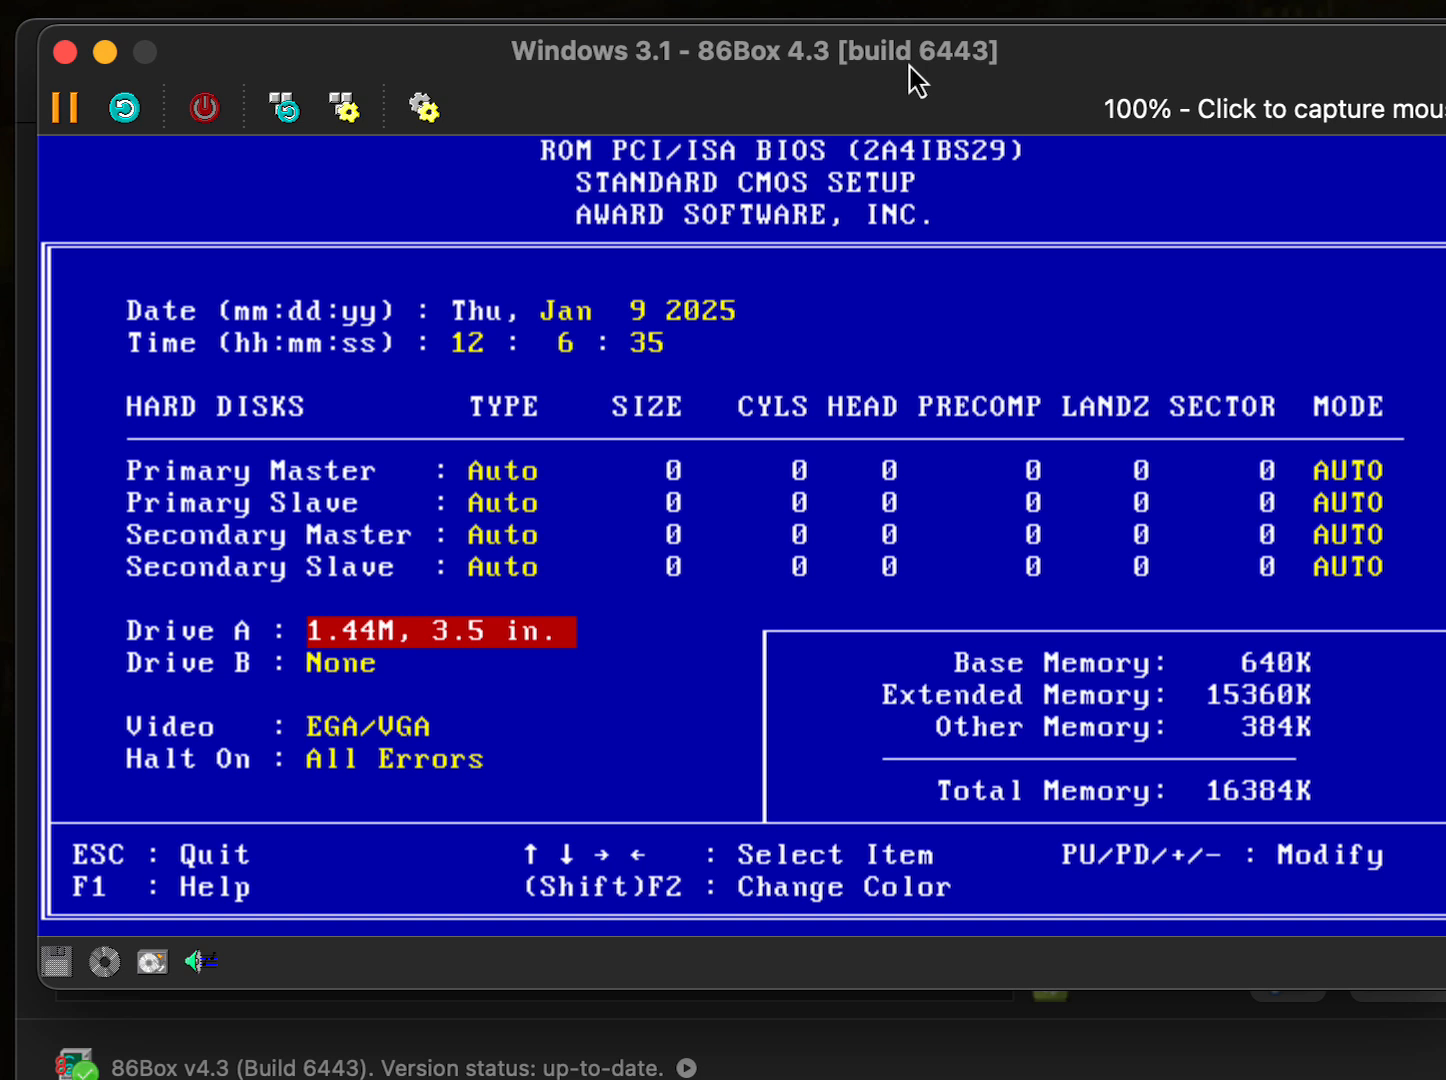
{"action": "key", "text": "Down"}
{"action": "key", "text": "Down"}
{"action": "key", "text": "Down"}
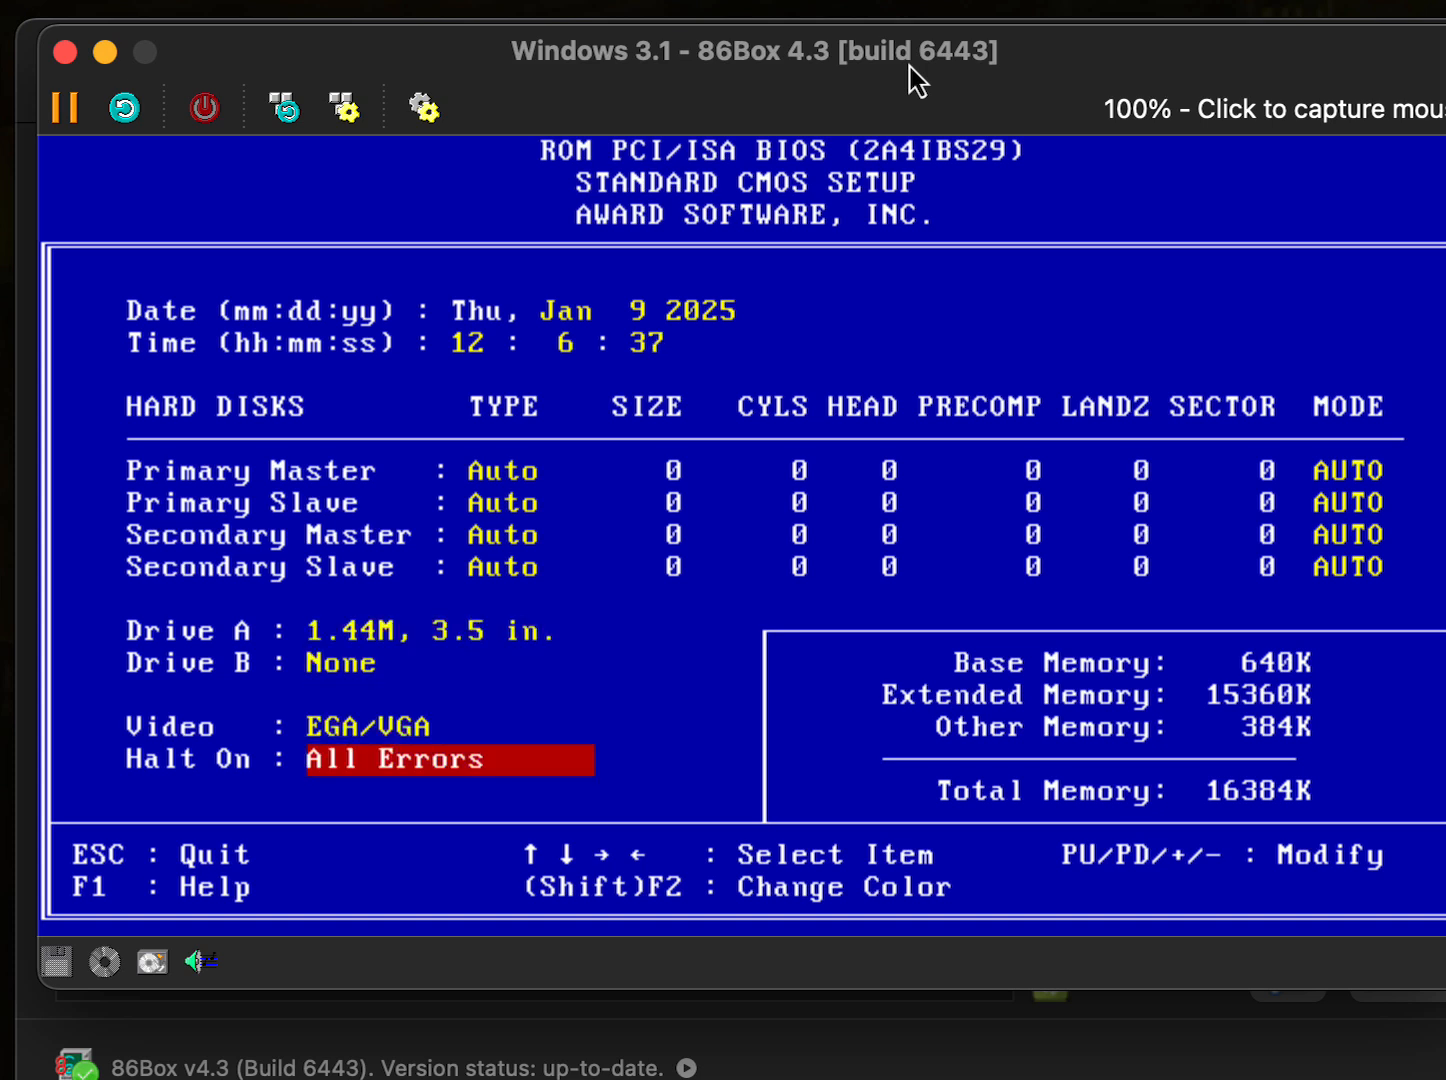
{"action": "key", "text": "Up"}
{"action": "key", "text": "Up"}
{"action": "key", "text": "Up"}
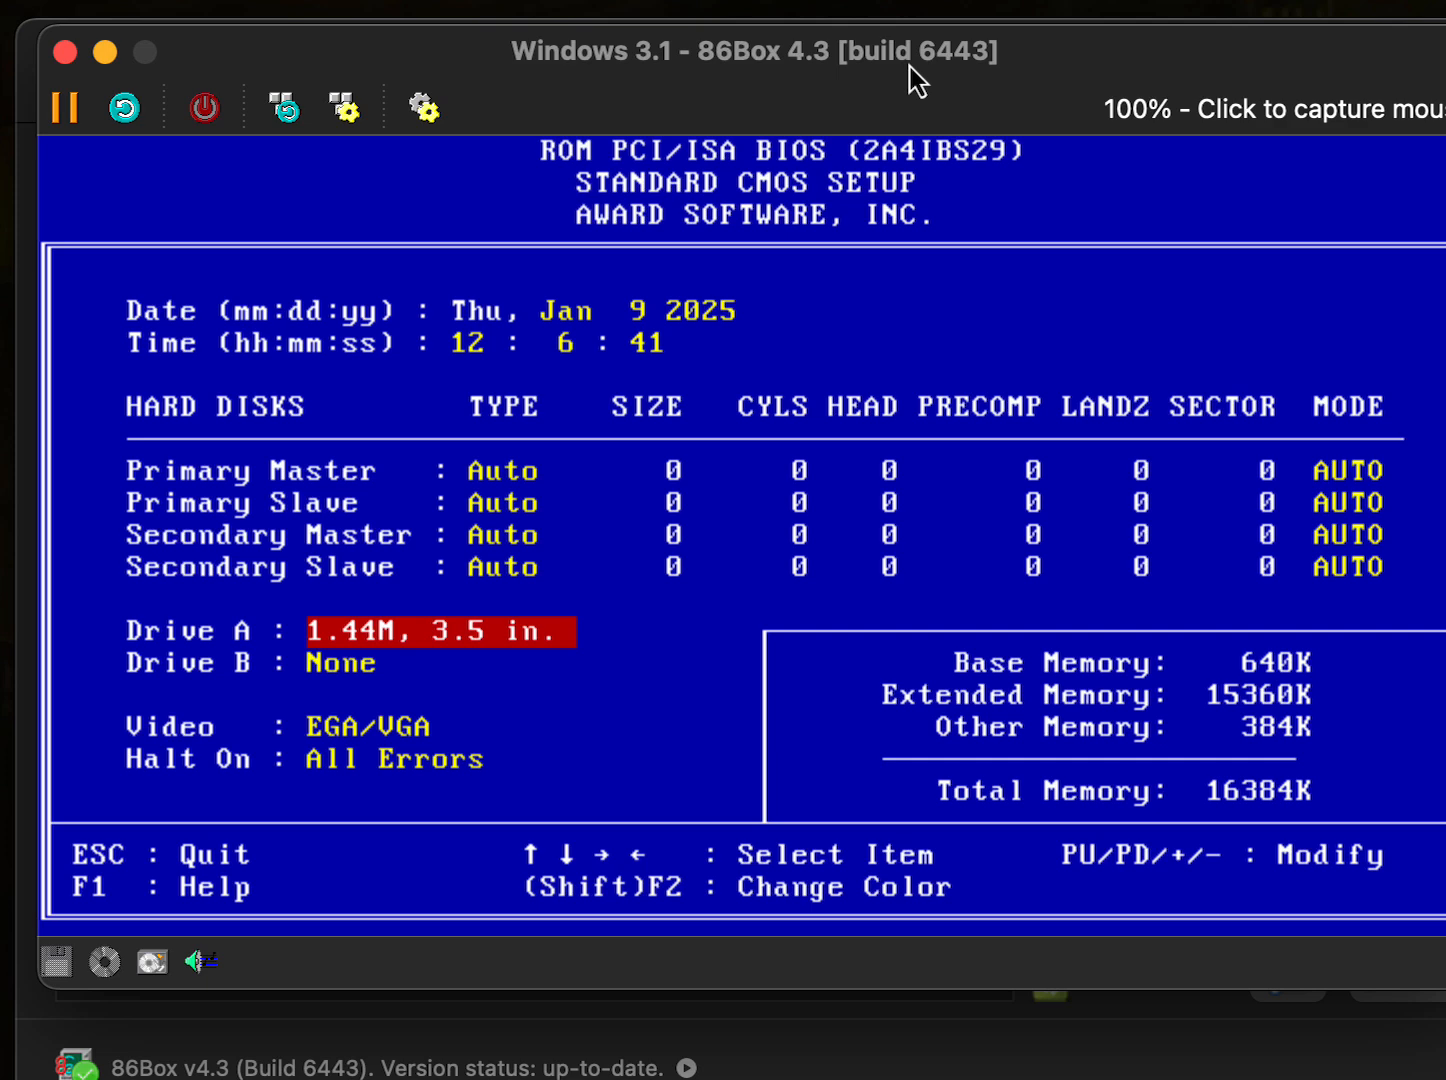
- In BIOS Features Setup, cycle the Boot Sequence options and leave it at A,C,SCSI
{"action": "key", "text": "Escape"}
{"action": "key", "text": "Down"}
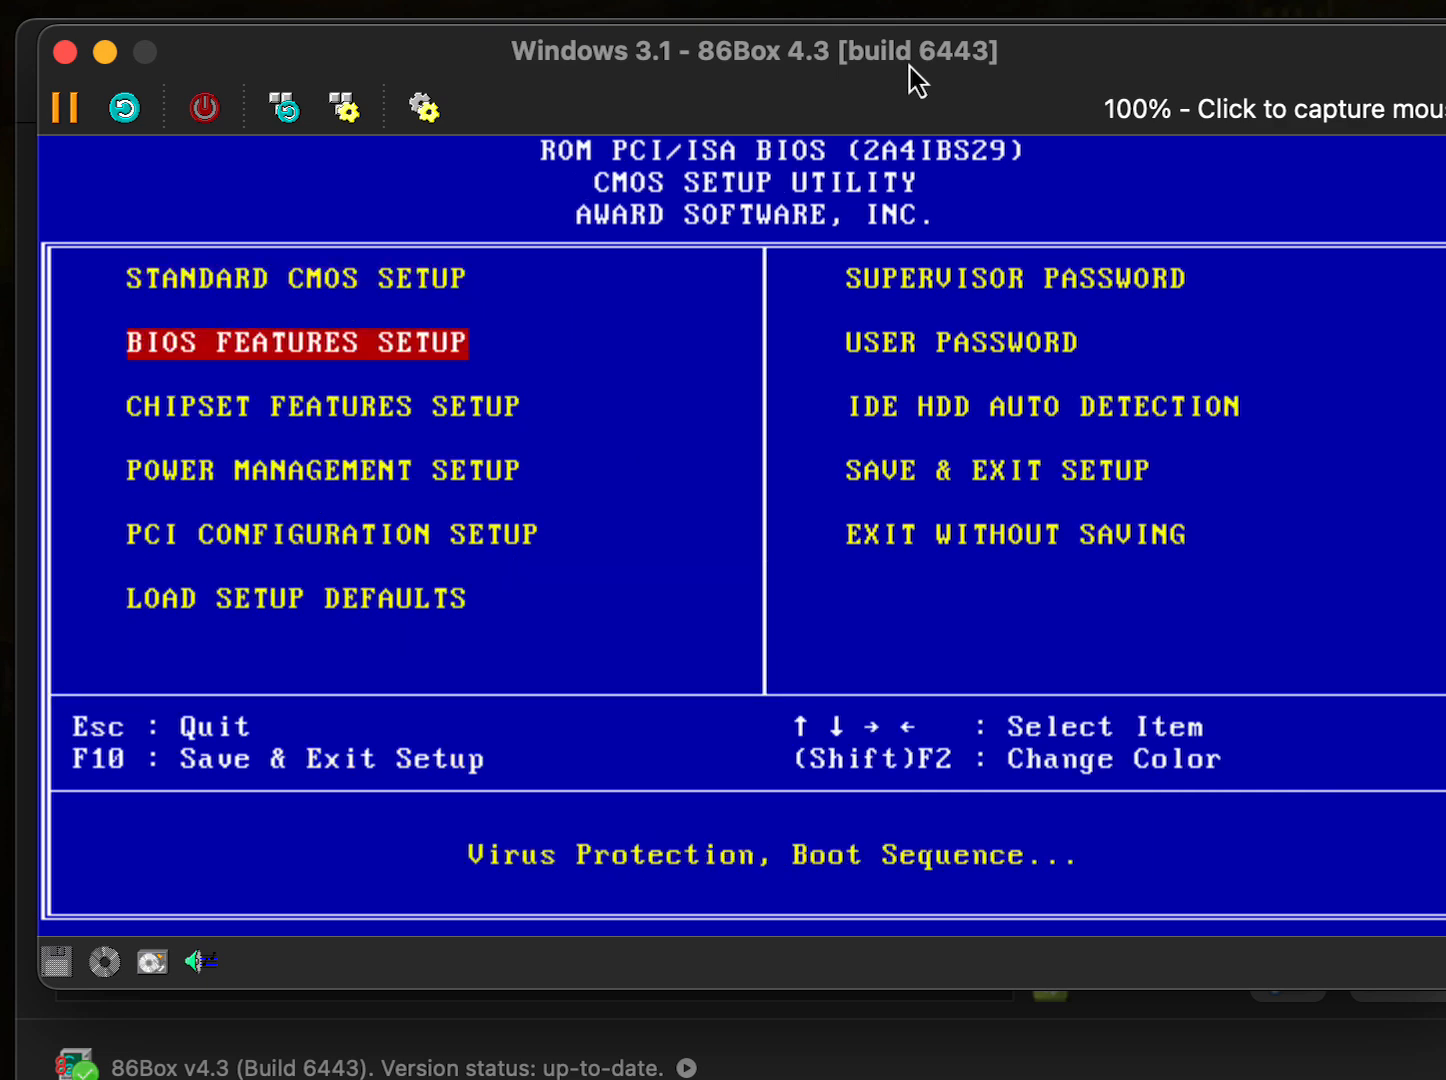
{"action": "key", "text": "Return"}
{"action": "key", "text": "Down"}
{"action": "key", "text": "Down"}
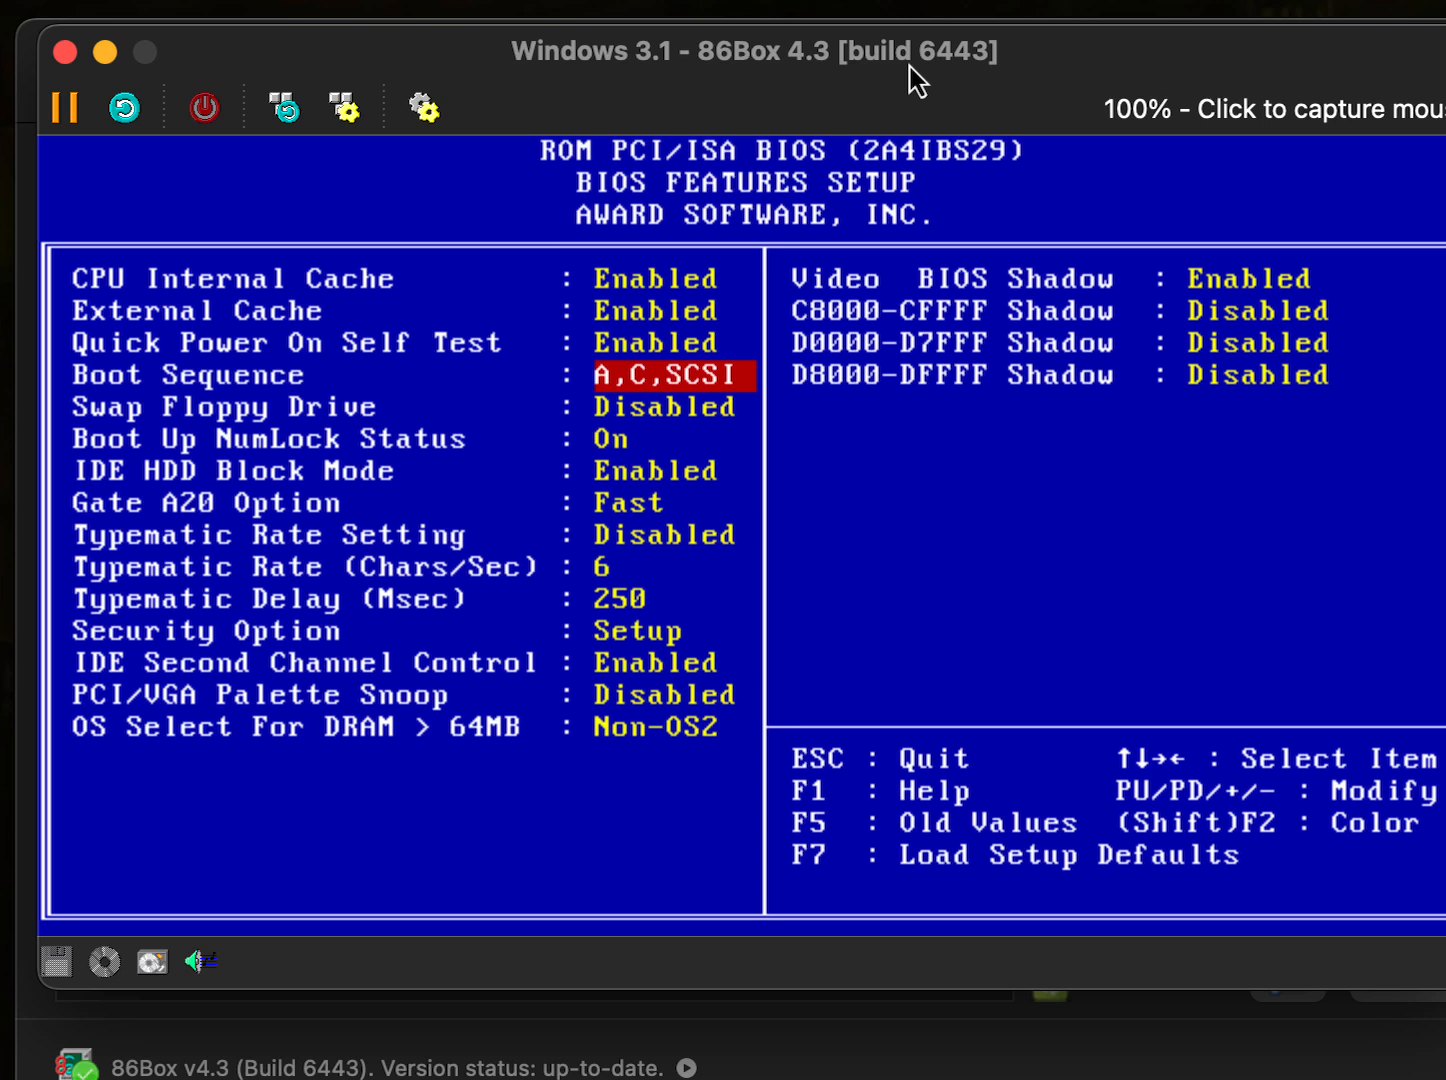
{"action": "key", "text": "Page_Up"}
{"action": "key", "text": "Page_Up"}
{"action": "key", "text": "Page_Up"}
{"action": "key", "text": "Page_Up"}
{"action": "key", "text": "Page_Up"}
{"action": "key", "text": "Page_Up"}
{"action": "key", "text": "Page_Up"}
{"action": "key", "text": "Page_Up"}
{"action": "key", "text": "Page_Up"}
{"action": "key", "text": "Page_Down"}
{"action": "key", "text": "Page_Up"}
{"action": "key", "text": "Page_Up"}
{"action": "key", "text": "Page_Up"}
{"action": "key", "text": "Page_Up"}
{"action": "key", "text": "Page_Up"}
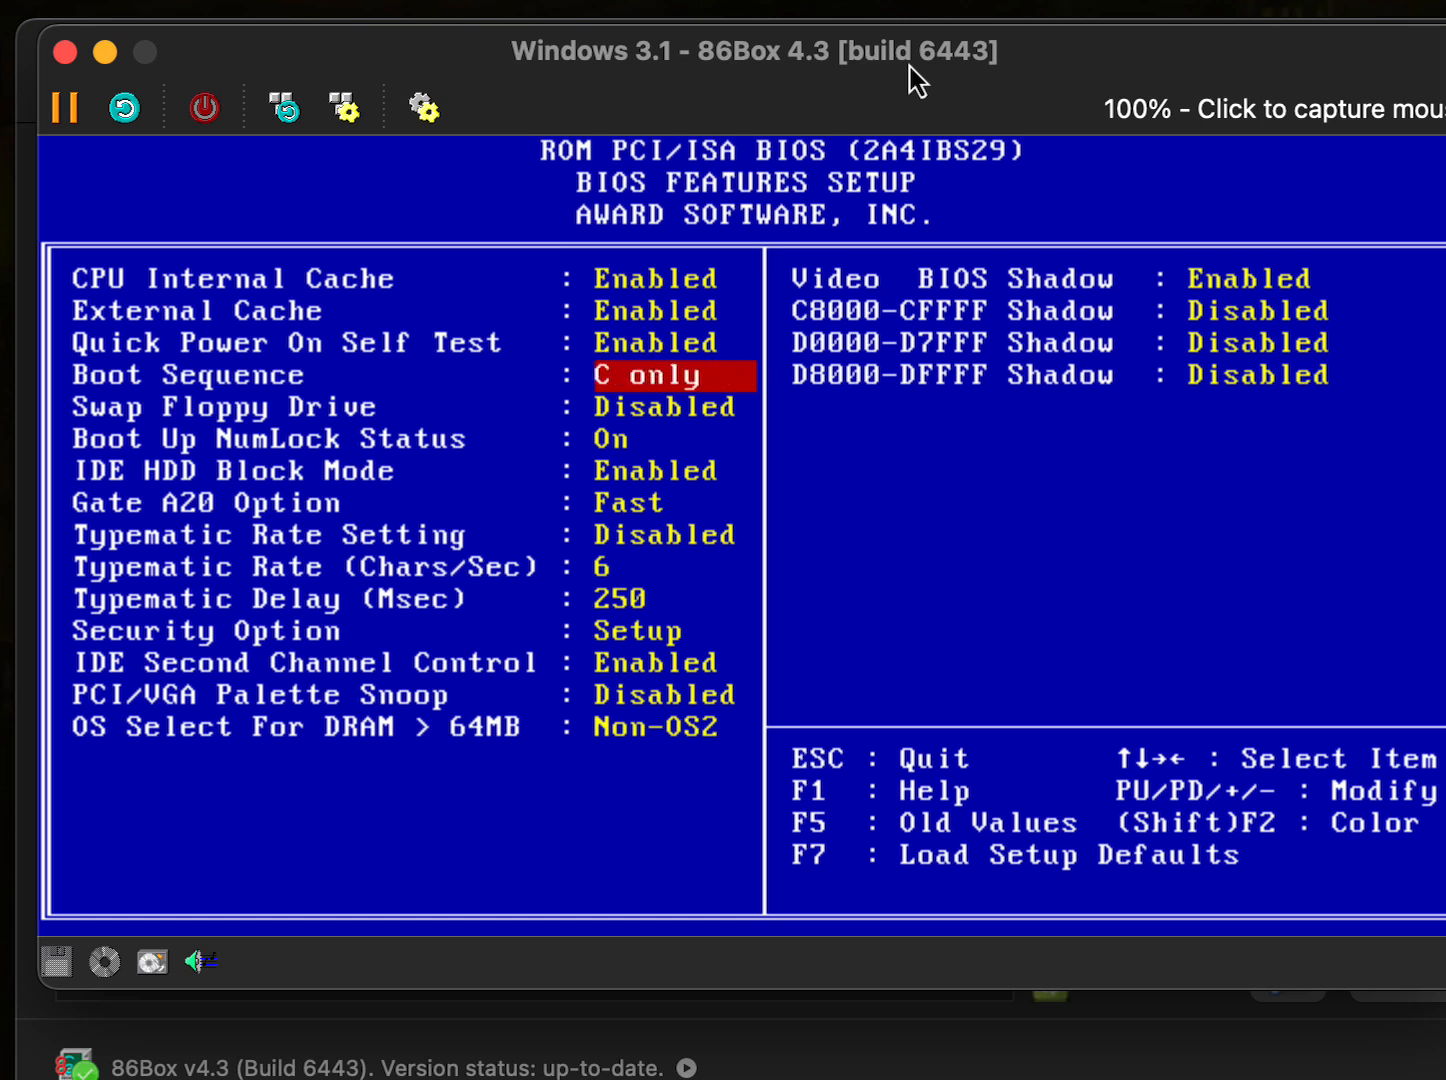
{"action": "key", "text": "Page_Up"}
{"action": "key", "text": "Page_Up"}
{"action": "key", "text": "Page_Up"}
{"action": "key", "text": "Page_Up"}
{"action": "key", "text": "Page_Up"}
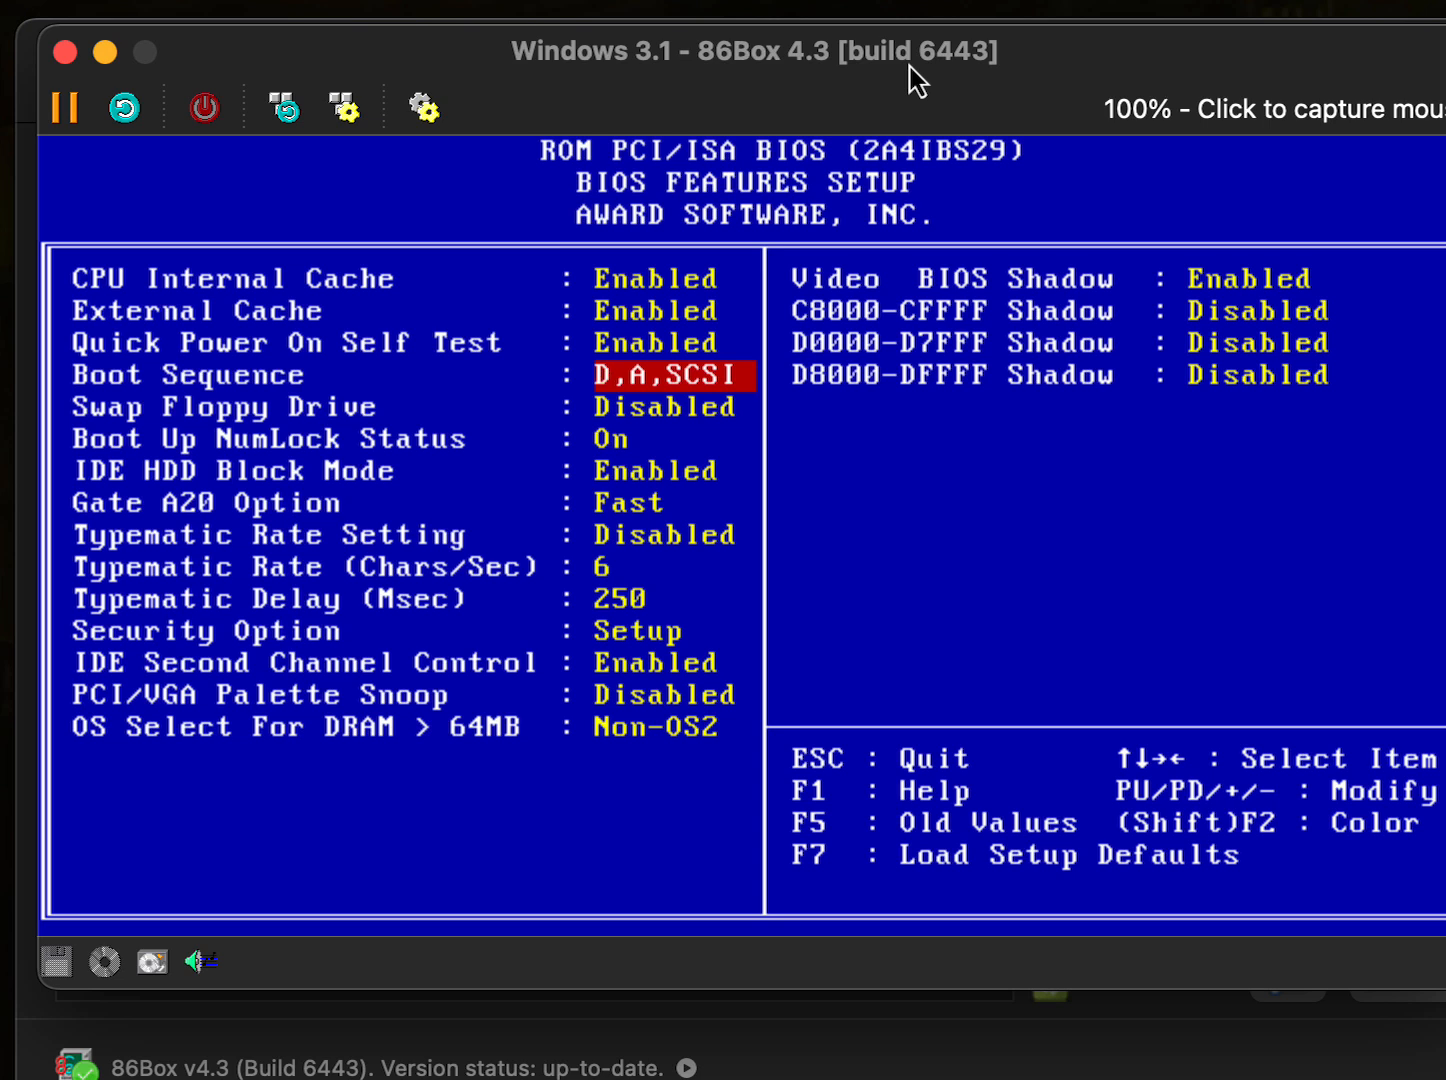
{"action": "key", "text": "Page_Up"}
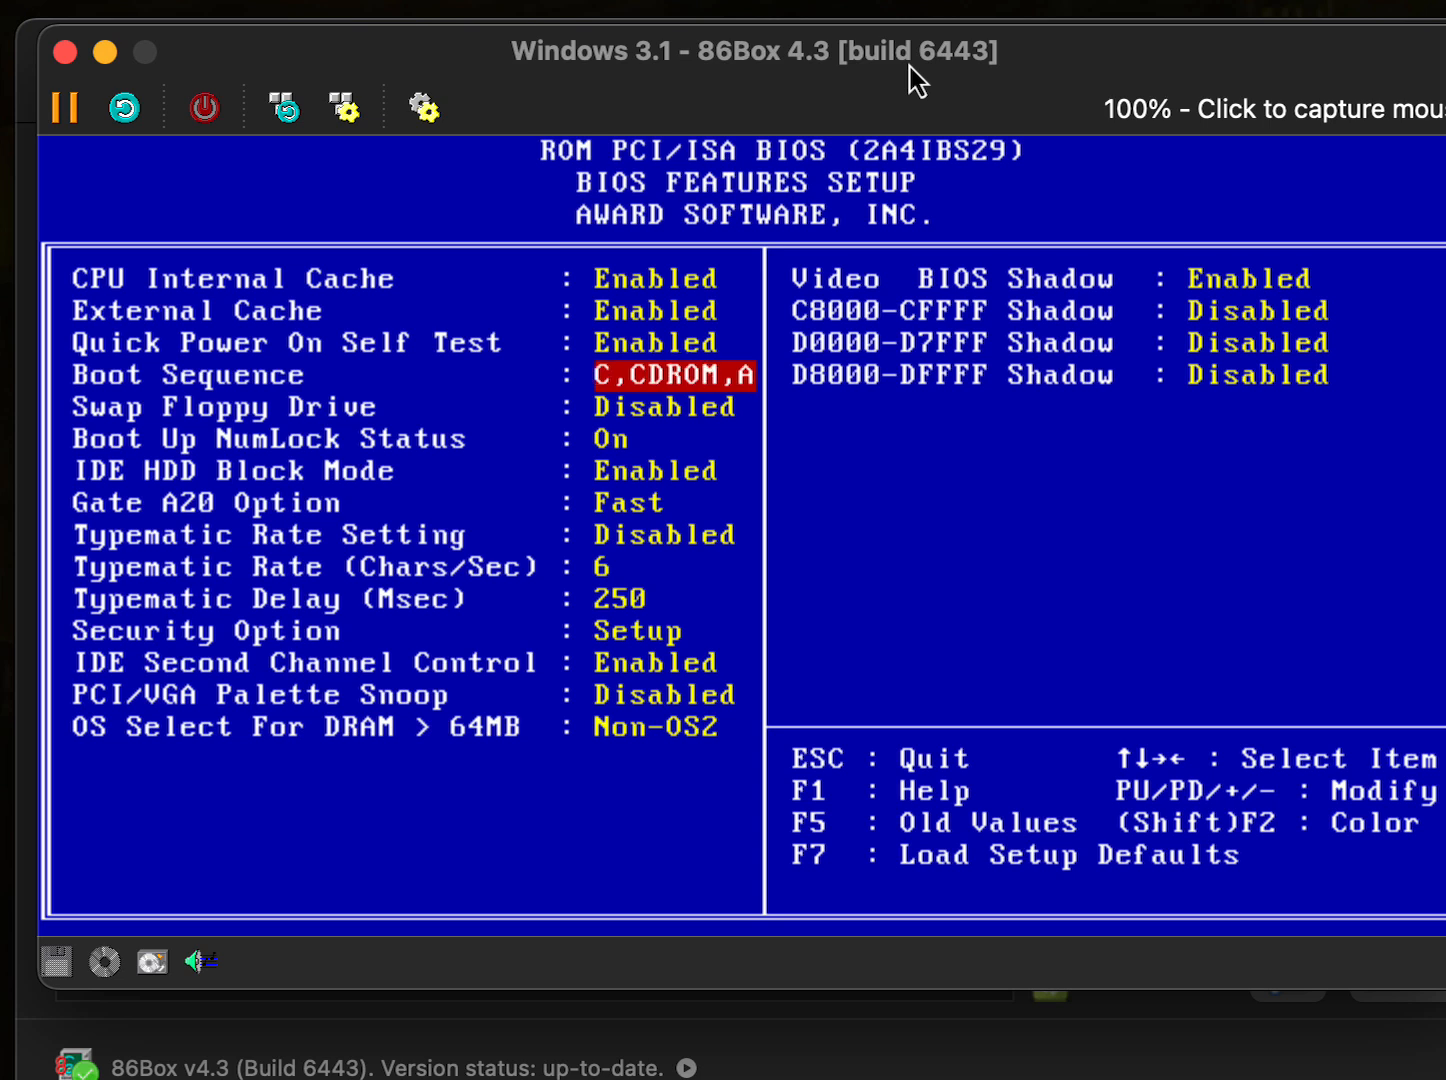
{"action": "key", "text": "Page_Up"}
{"action": "key", "text": "Page_Up"}
{"action": "key", "text": "Page_Up"}
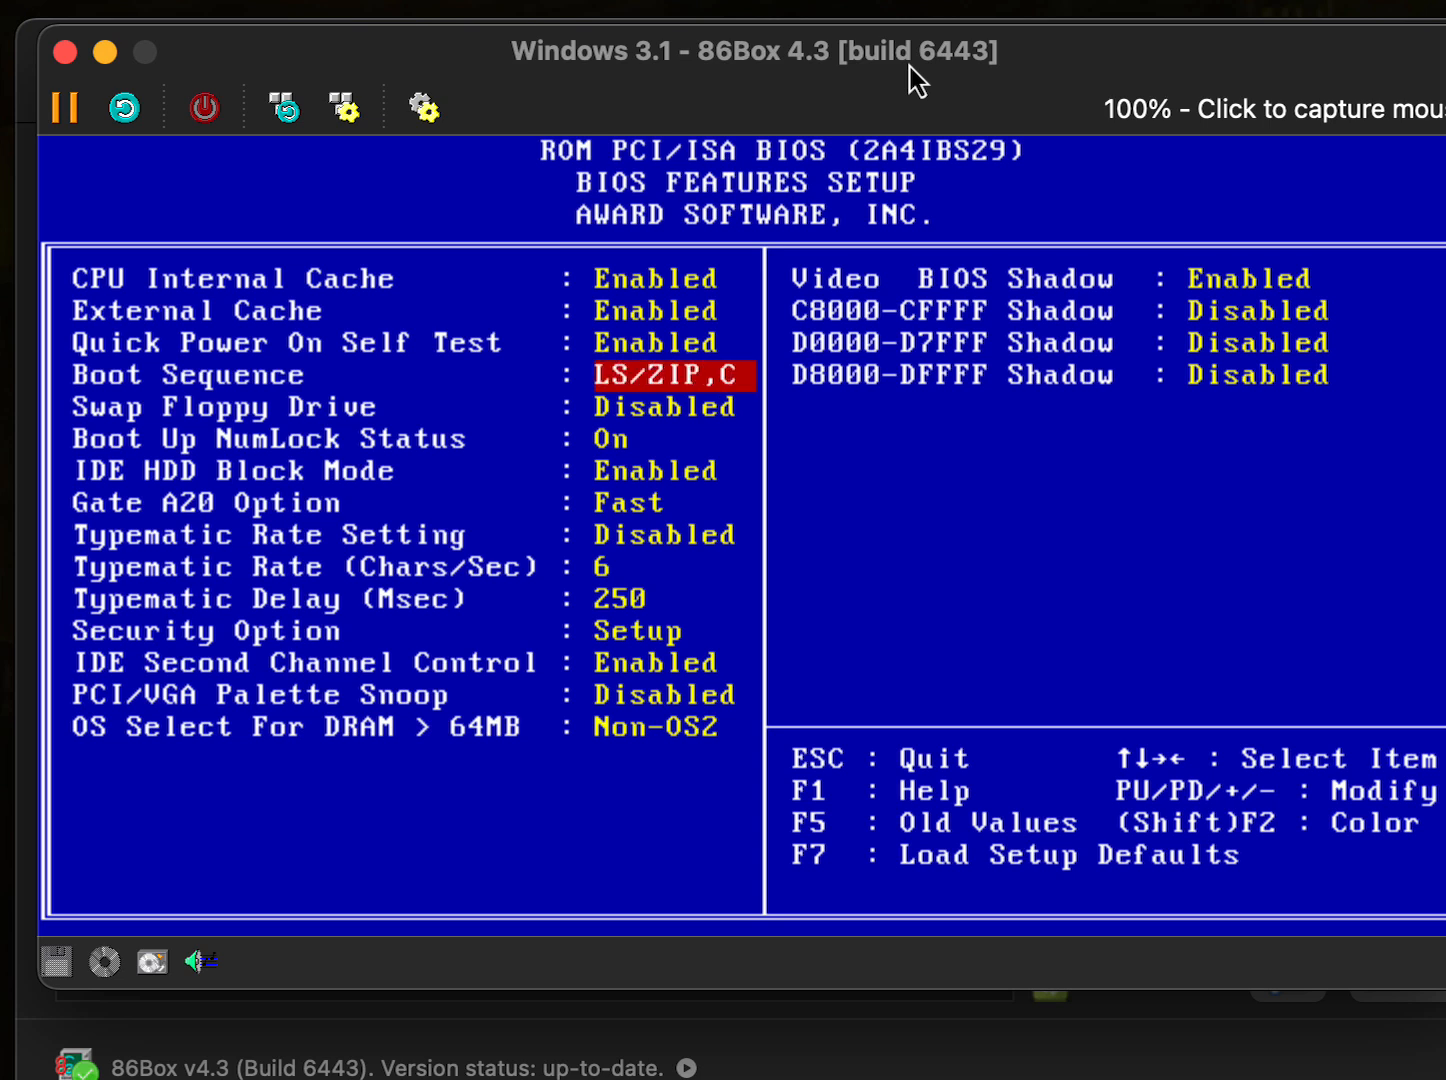
{"action": "key", "text": "Page_Down"}
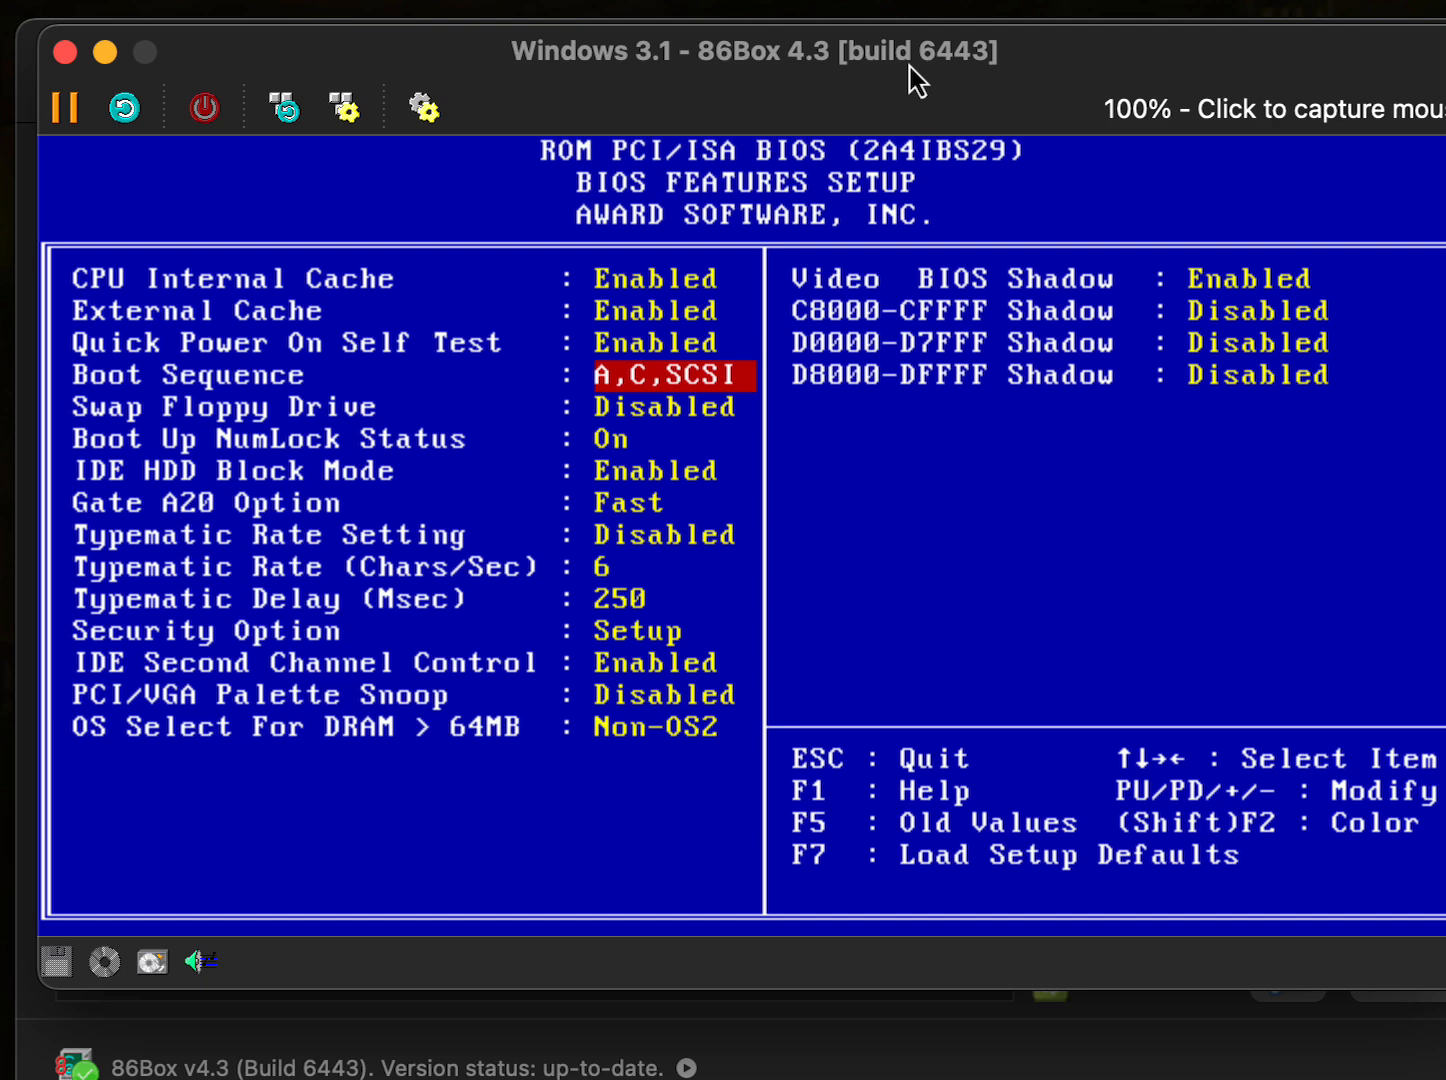
- Save the BIOS settings to CMOS with Y and reboot the emulated PC
{"action": "key", "text": "Escape"}
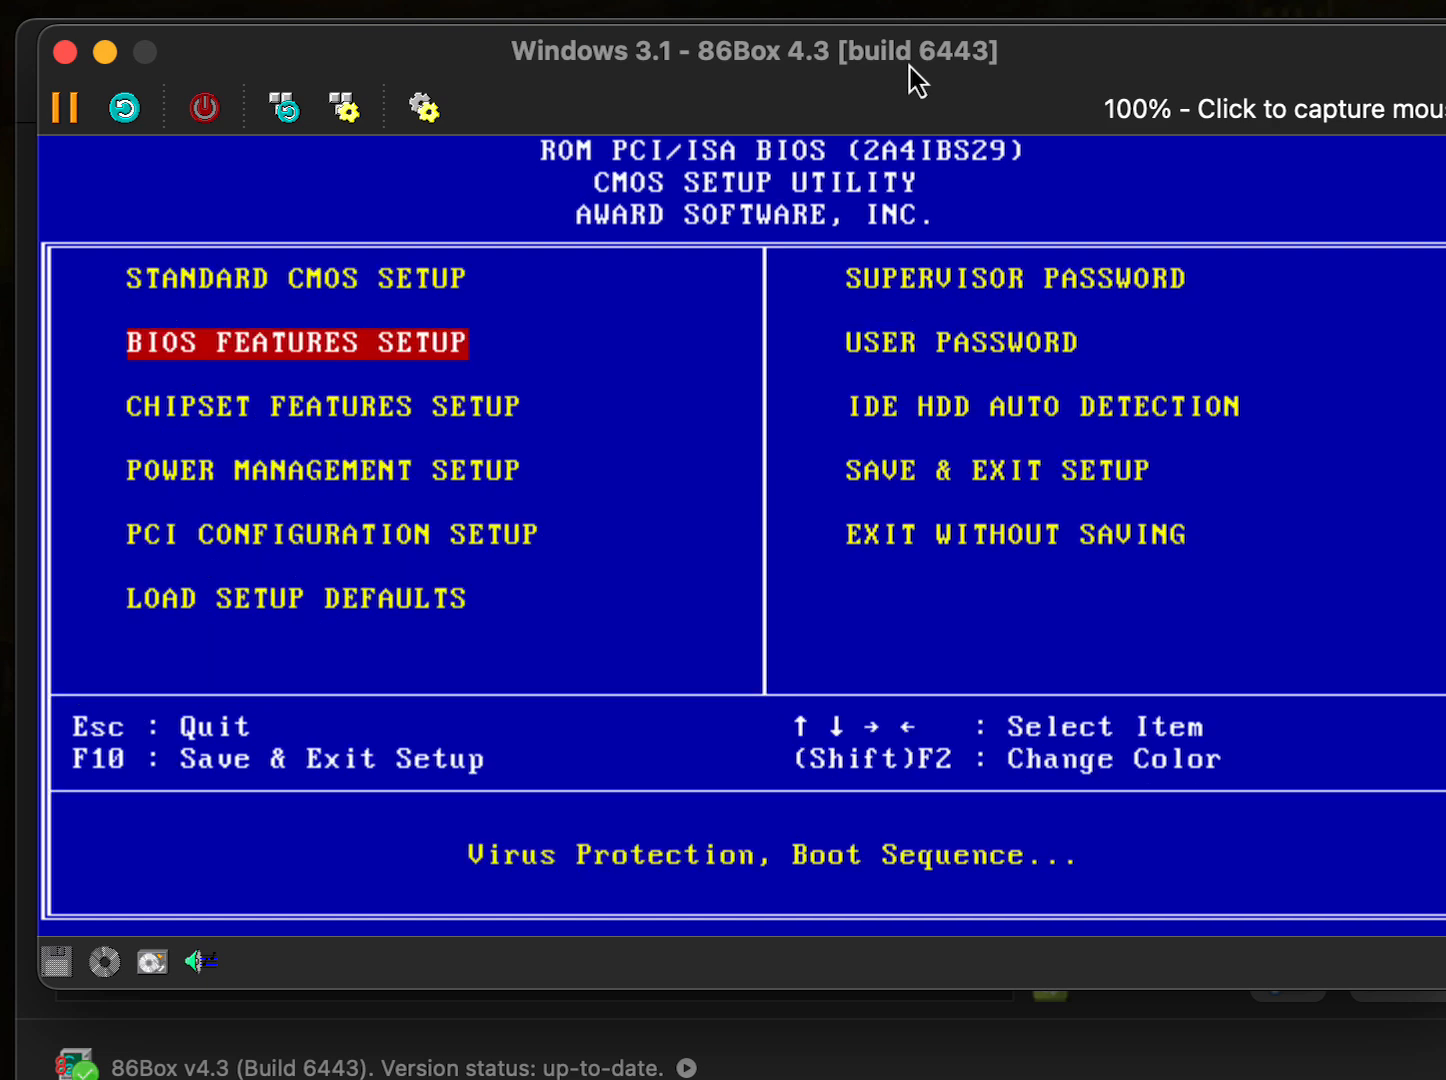
{"action": "key", "text": "Right"}
{"action": "key", "text": "Down"}
{"action": "key", "text": "Down"}
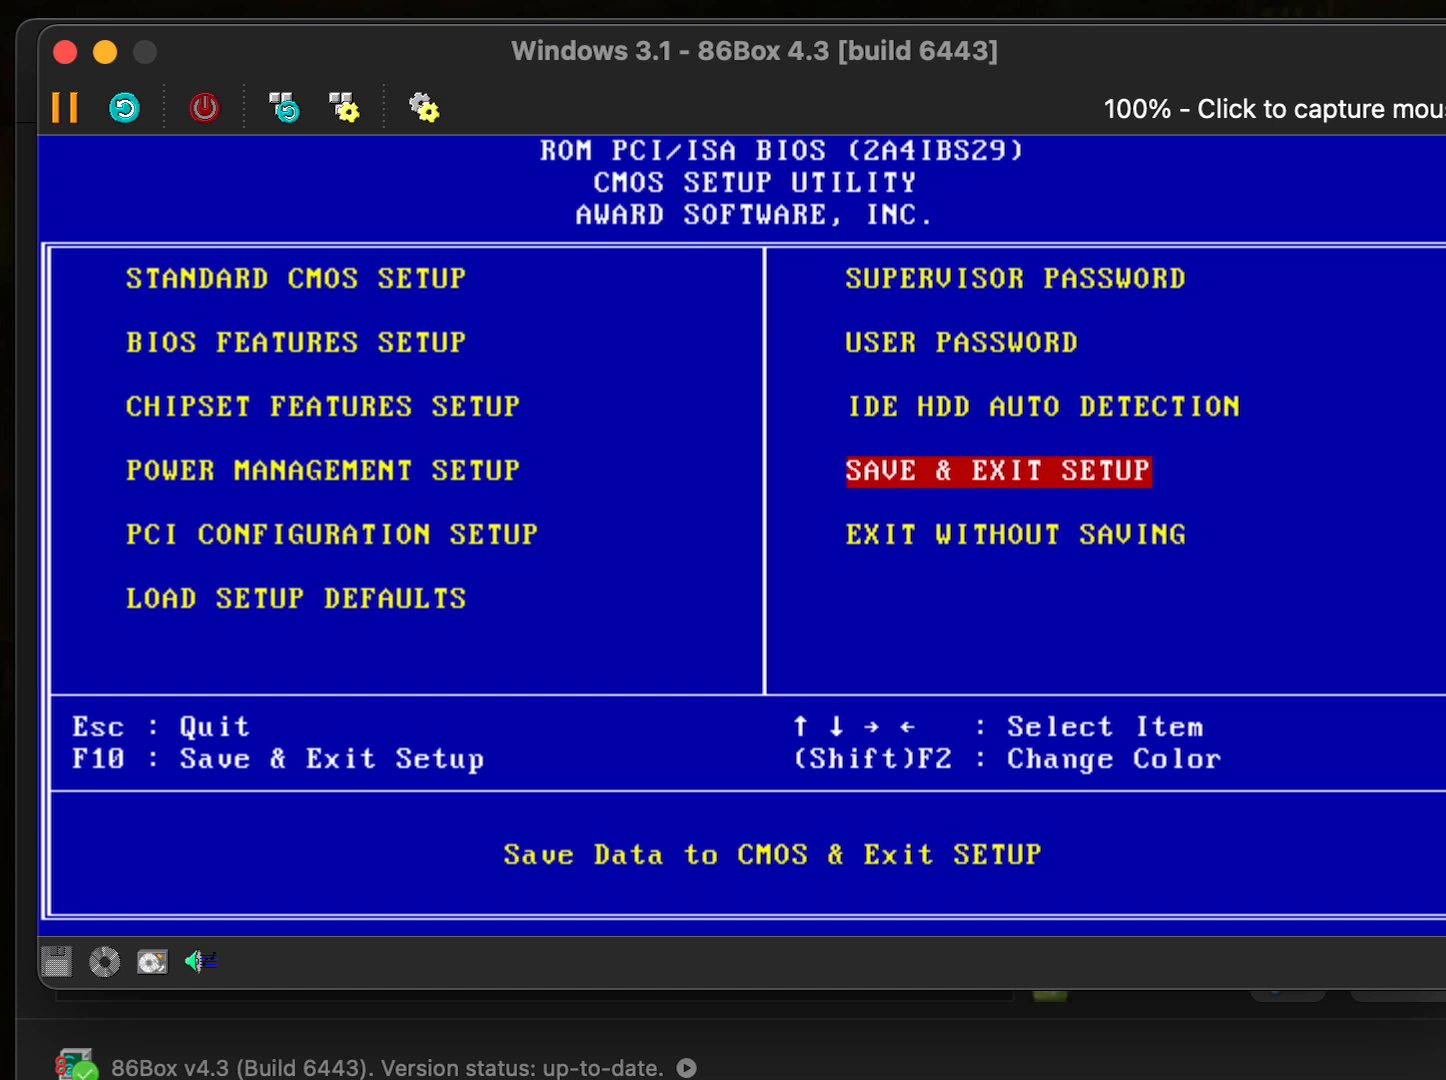
{"action": "key", "text": "Return"}
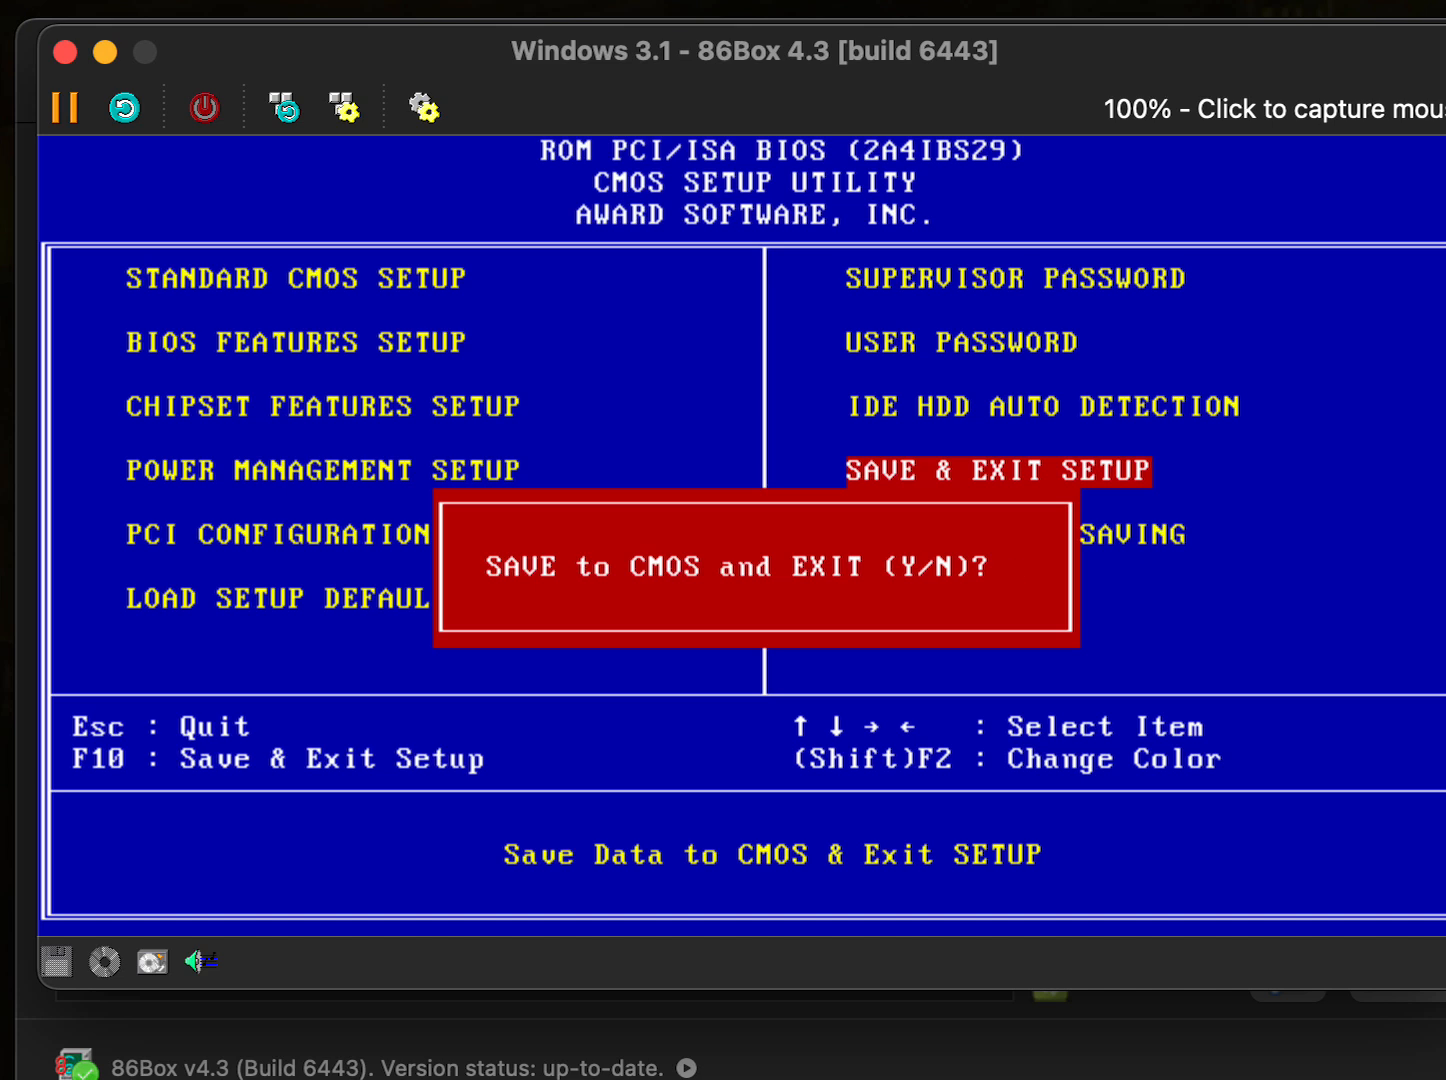
{"action": "type", "text": "y"}
{"action": "key", "text": "Return"}
- Continue past the MS-DOS 6.22 Setup welcome screen and accept configuring the unallocated disk space
{"action": "left_click", "coordinate": [628, 482]}
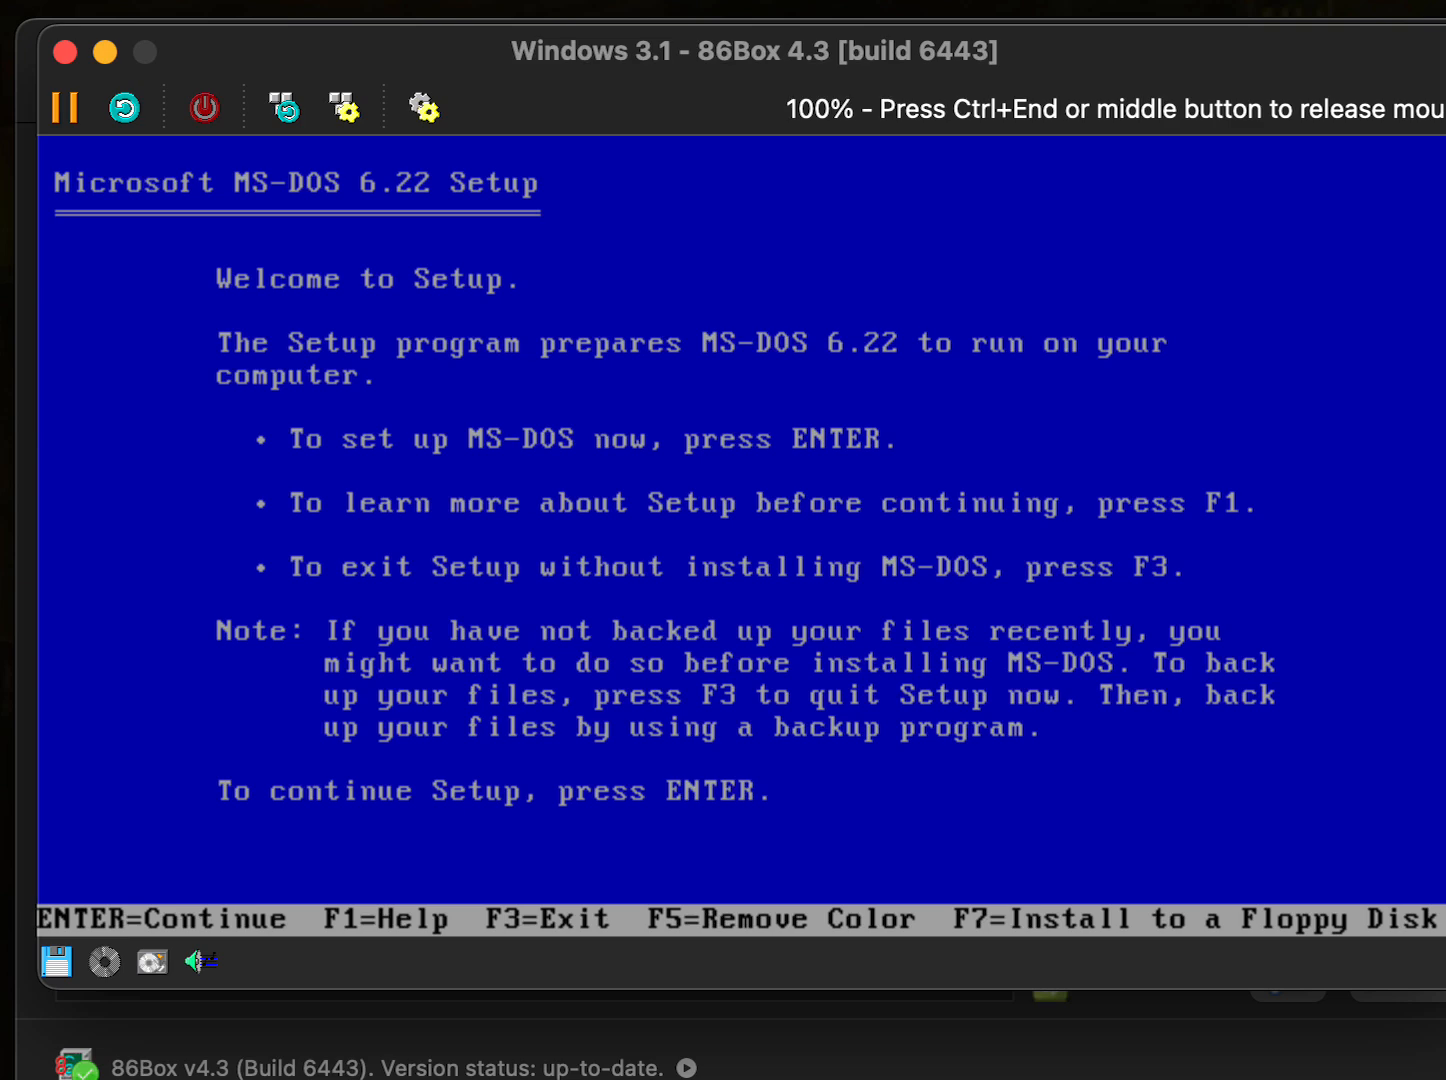
{"action": "key", "text": "ctrl+End"}
{"action": "key", "text": "Return"}
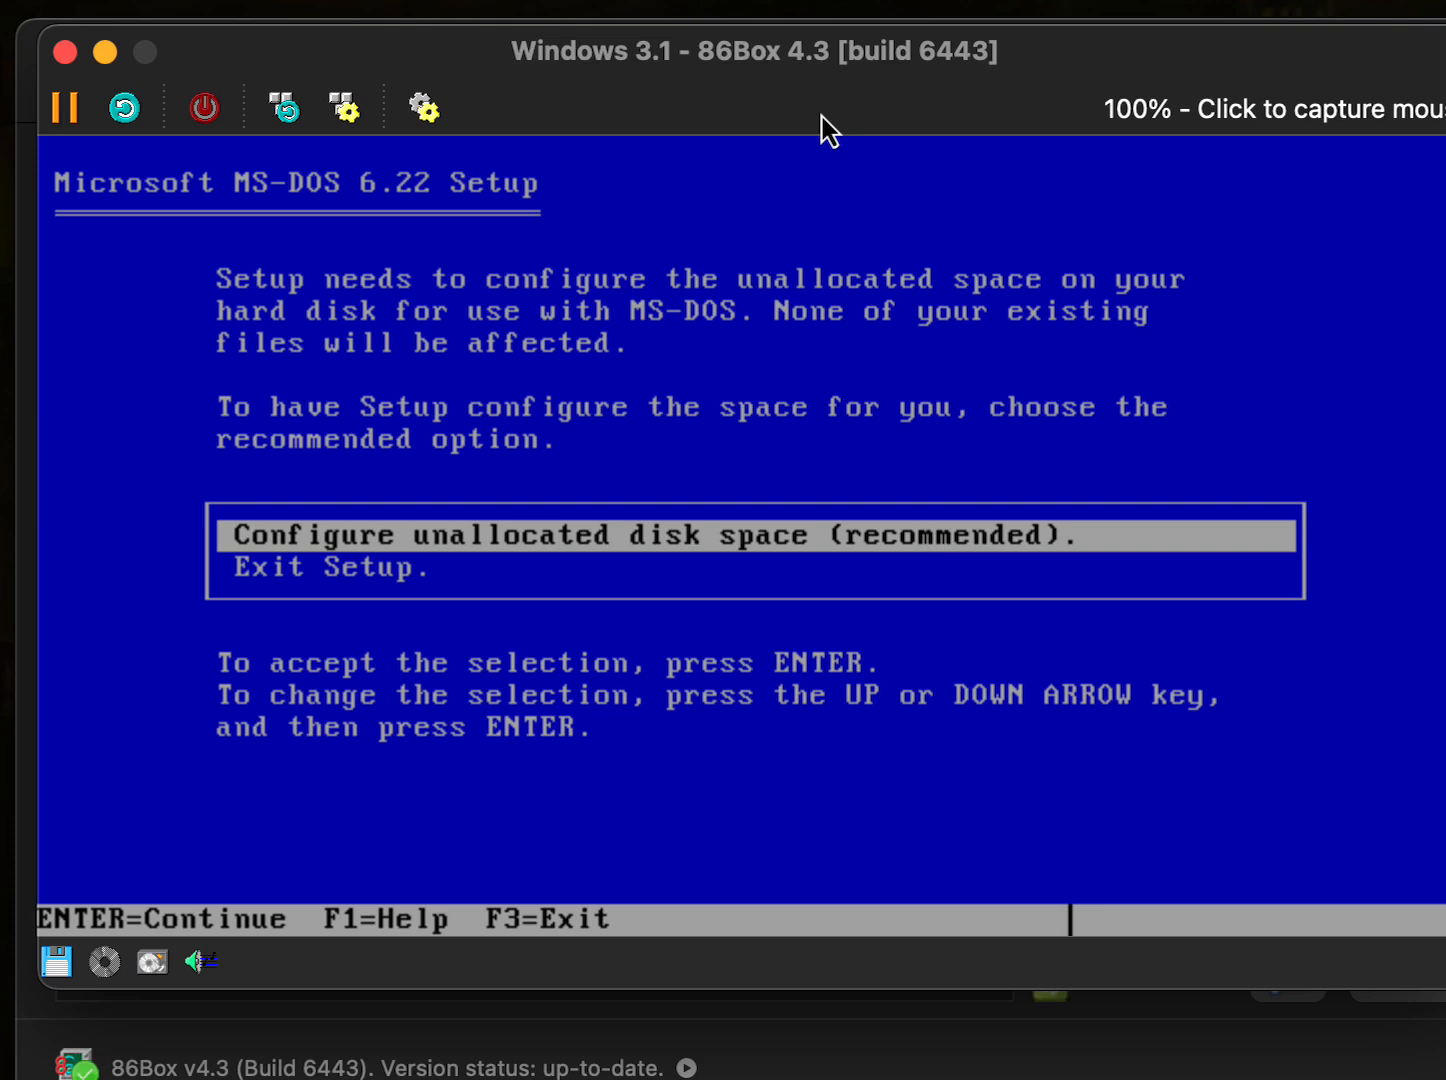
{"action": "key", "text": "Return"}
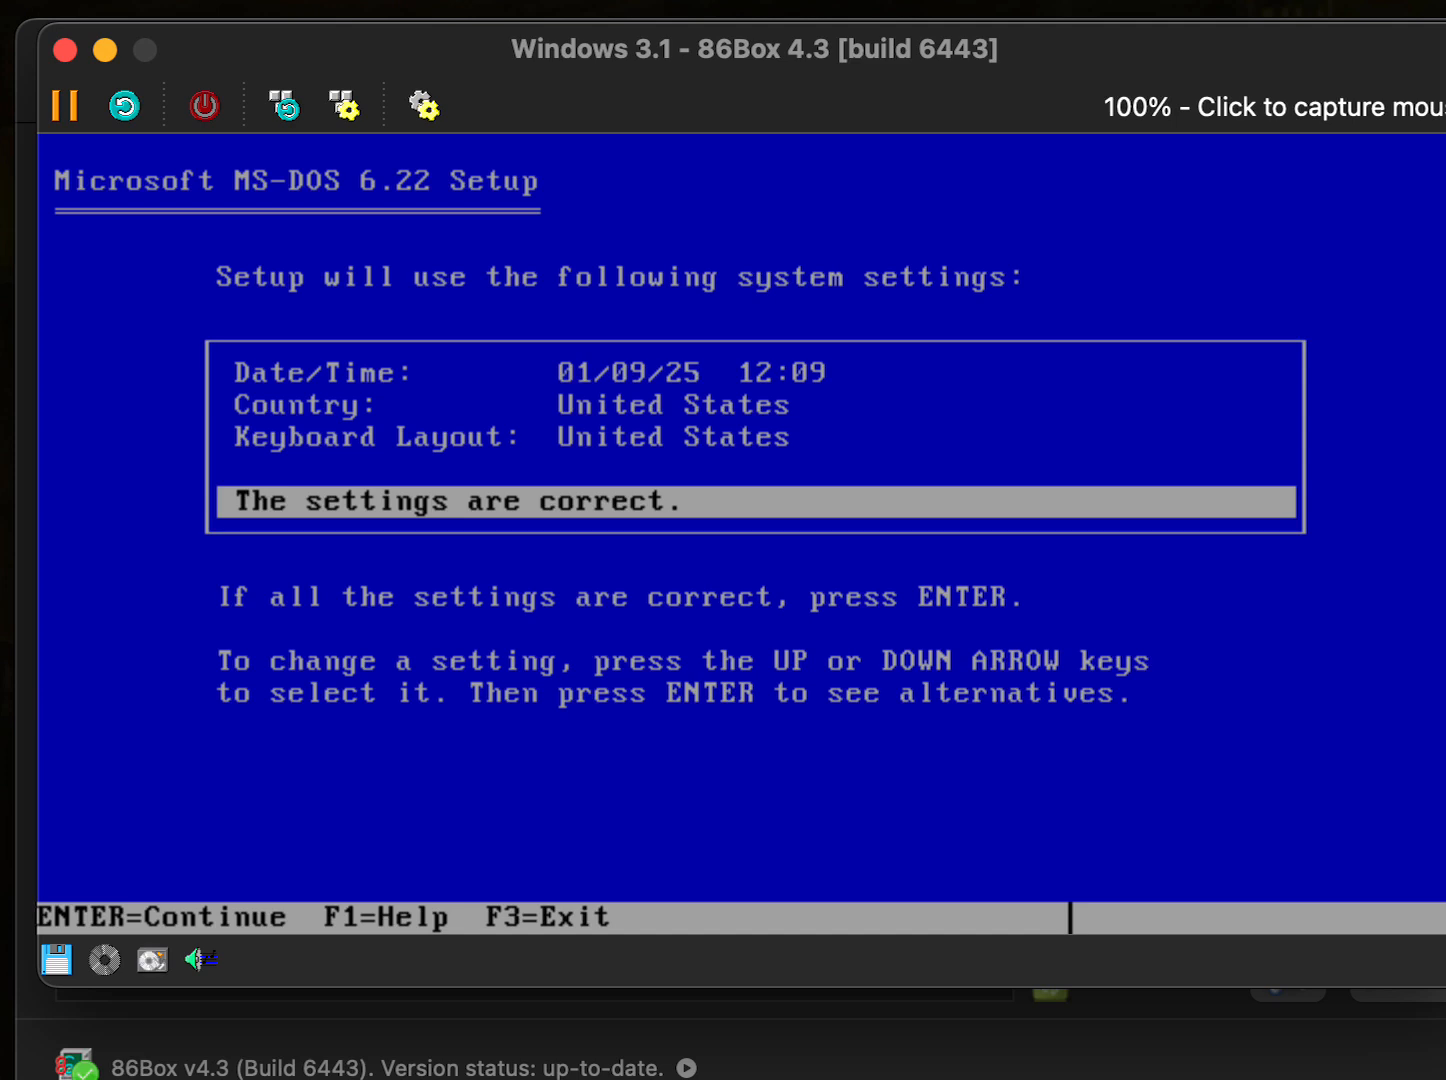
- Accept the default date, country and keyboard settings and C:\DOS, then confirm the floppies are removed
{"action": "key", "text": "Return"}
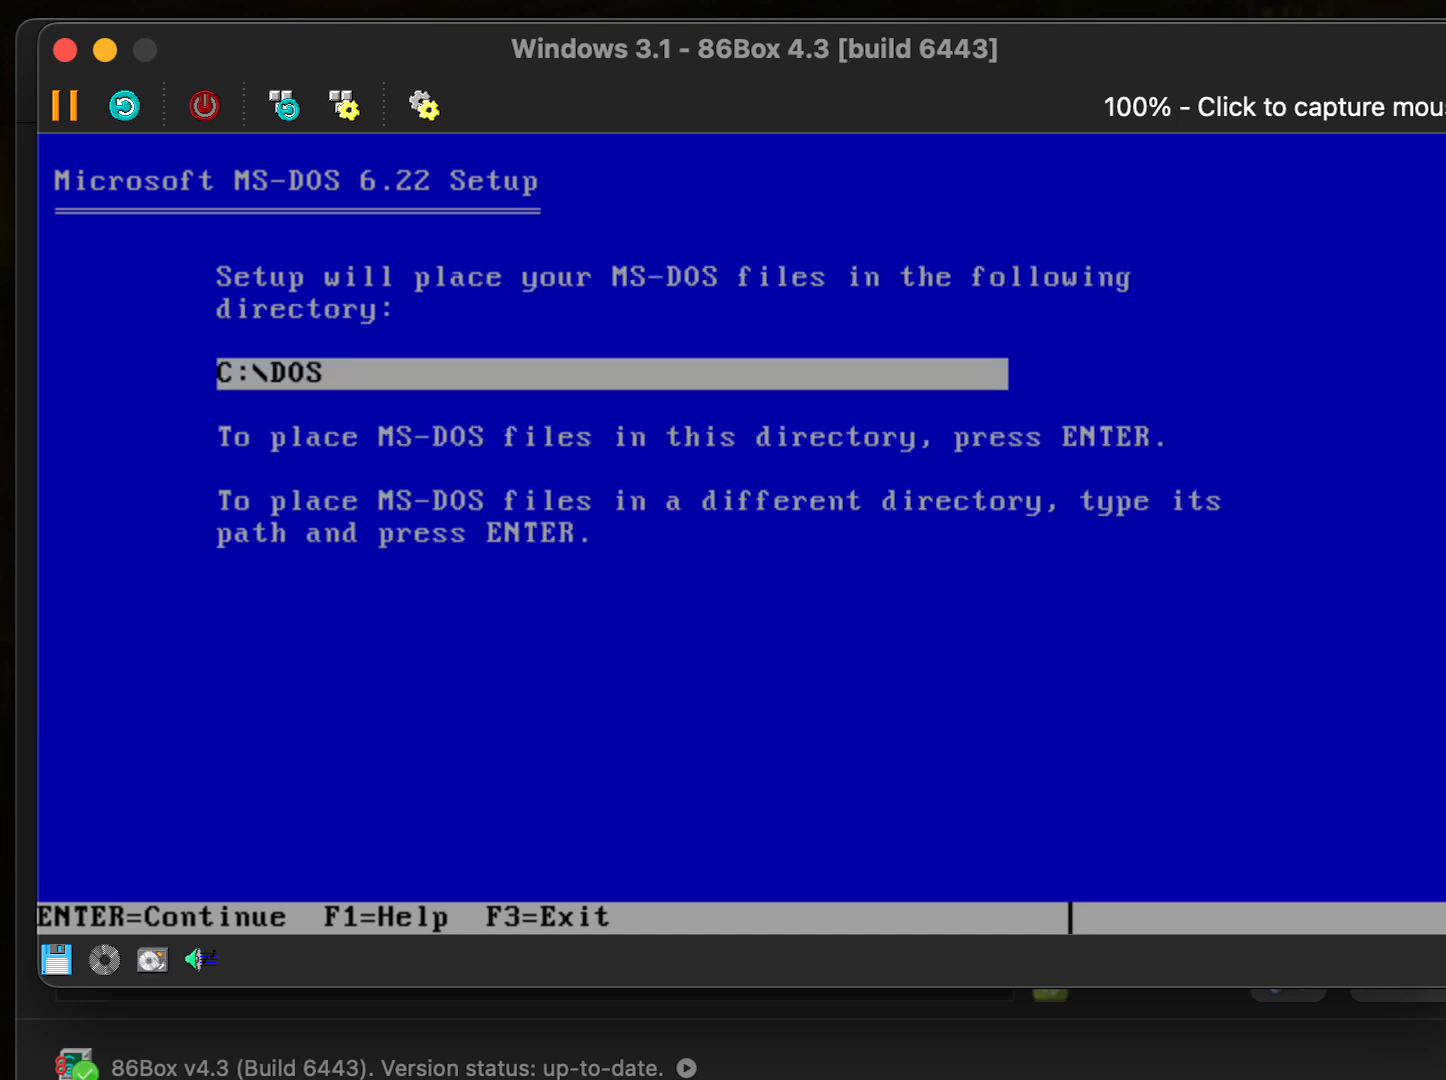
{"action": "key", "text": "Return"}
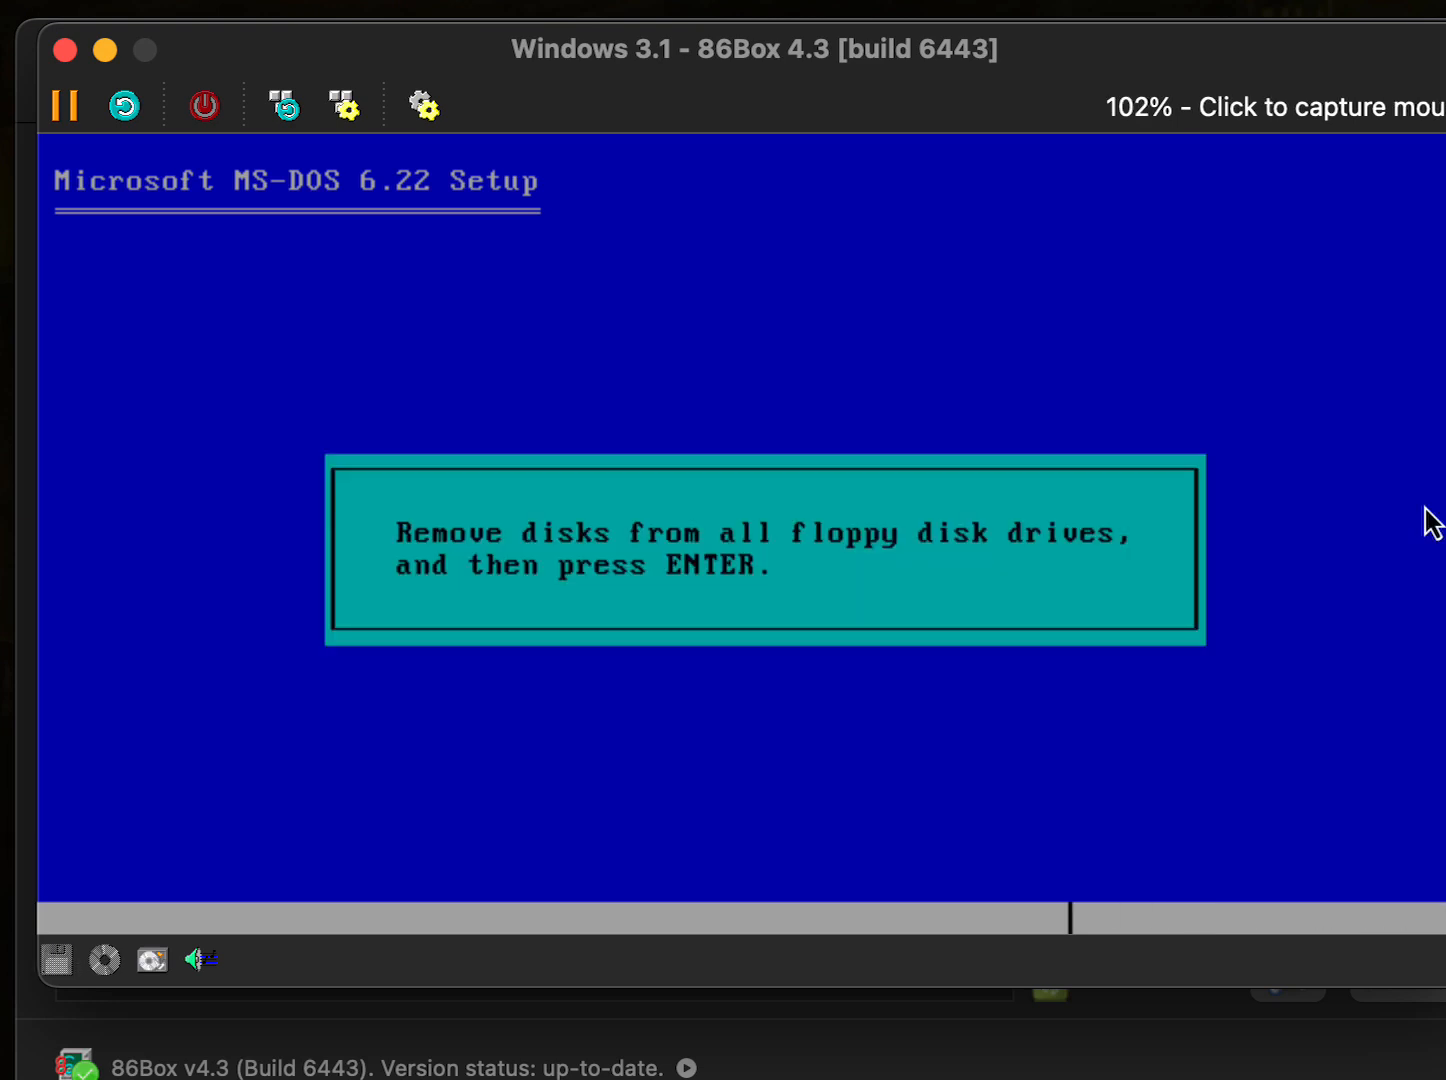
{"action": "left_click", "coordinate": [755, 518]}
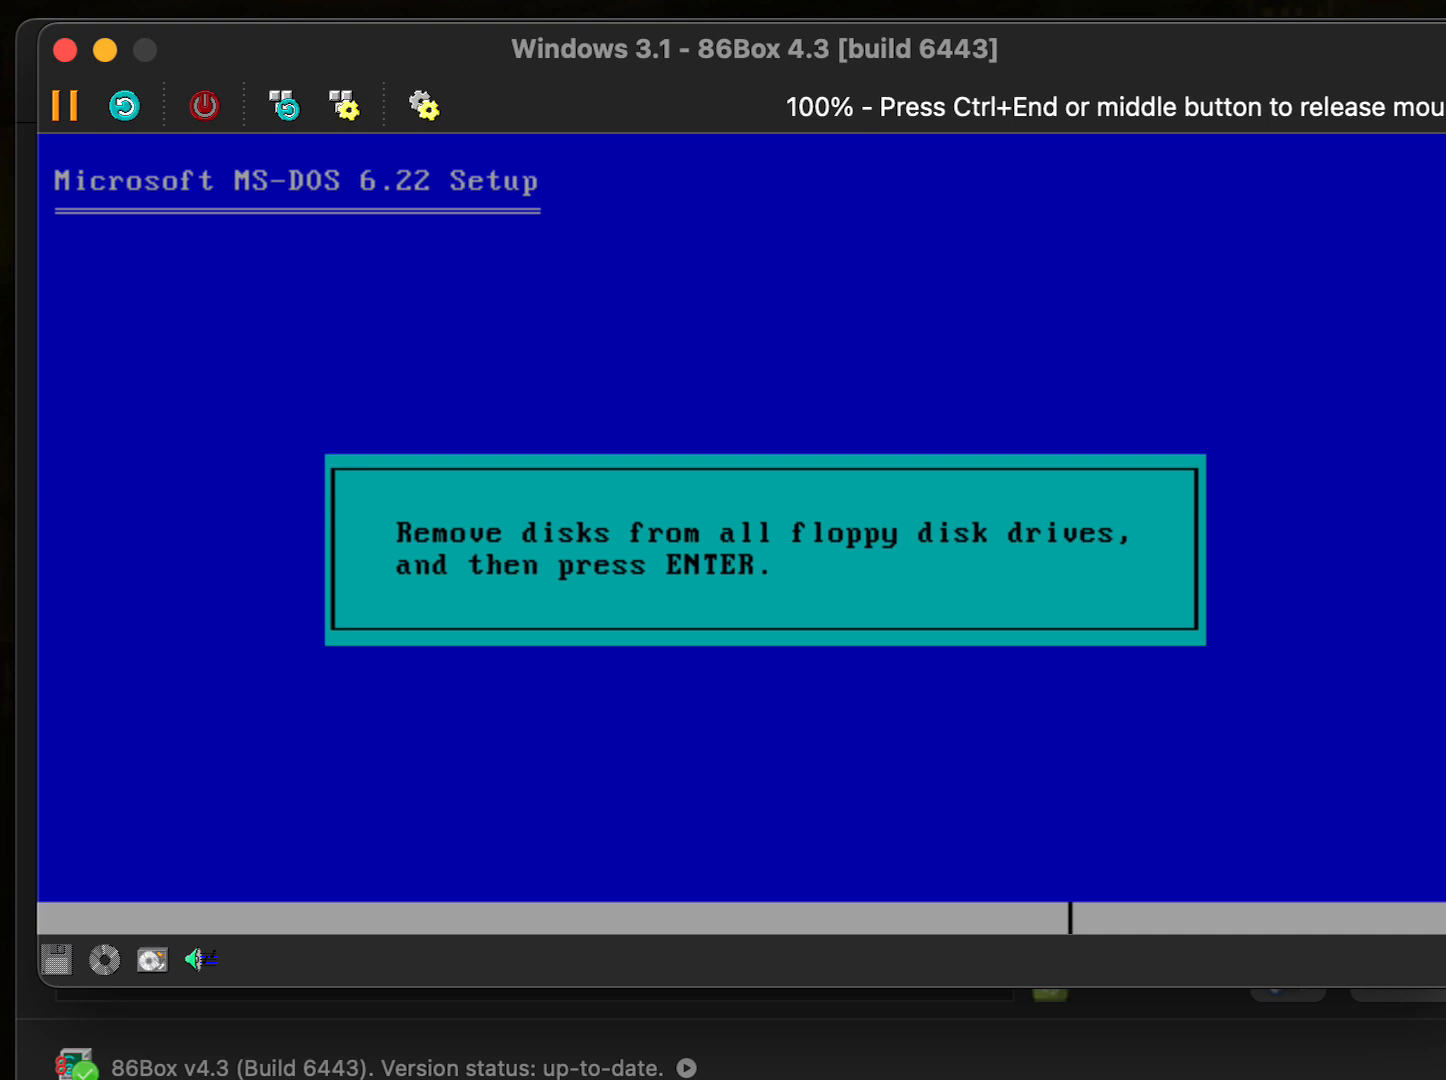
{"action": "key", "text": "Return"}
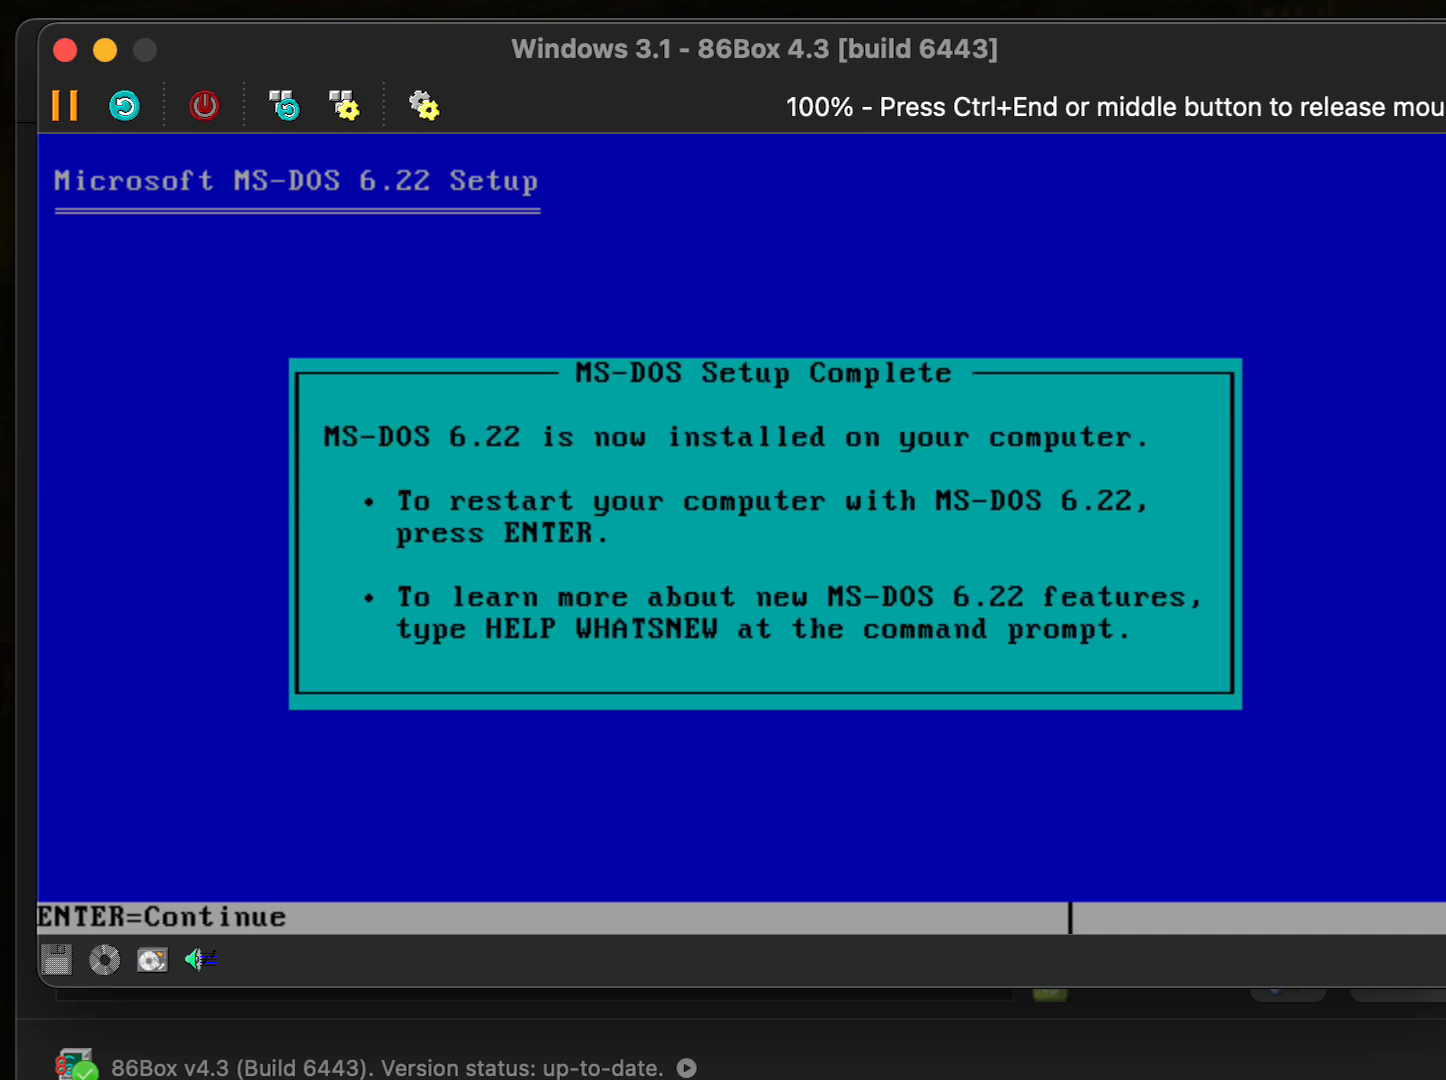
- Reboot into the new MS-DOS and check the floppy disk image options without creating a new image
{"action": "key", "text": "Return"}
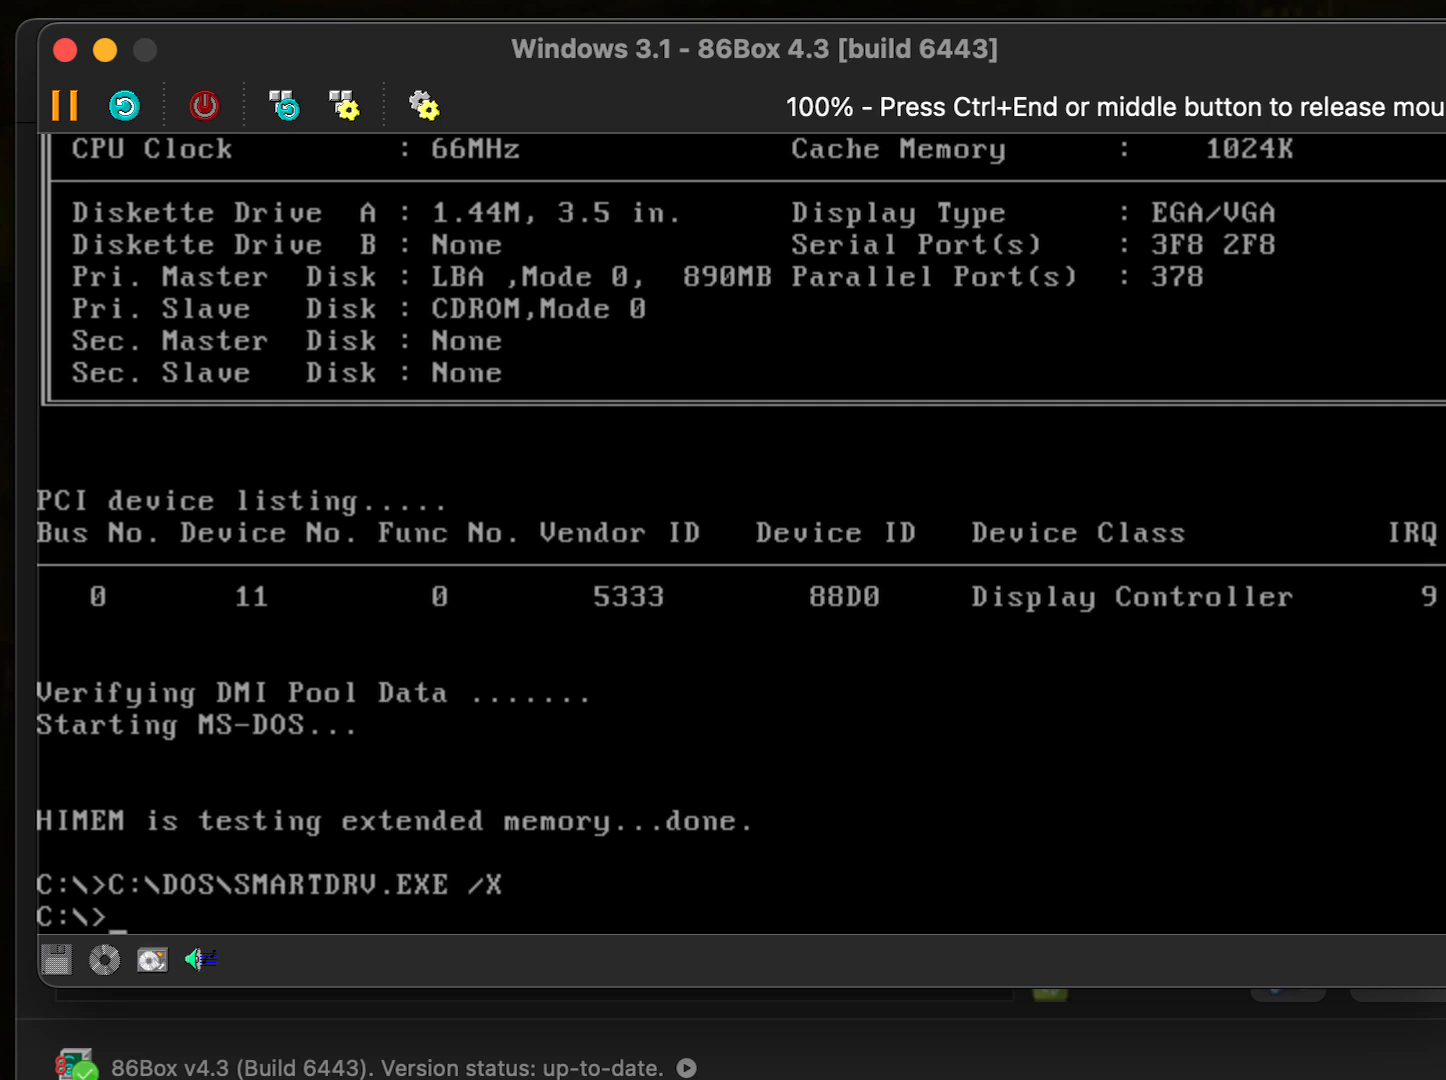
{"action": "key", "text": "ctrl+End"}
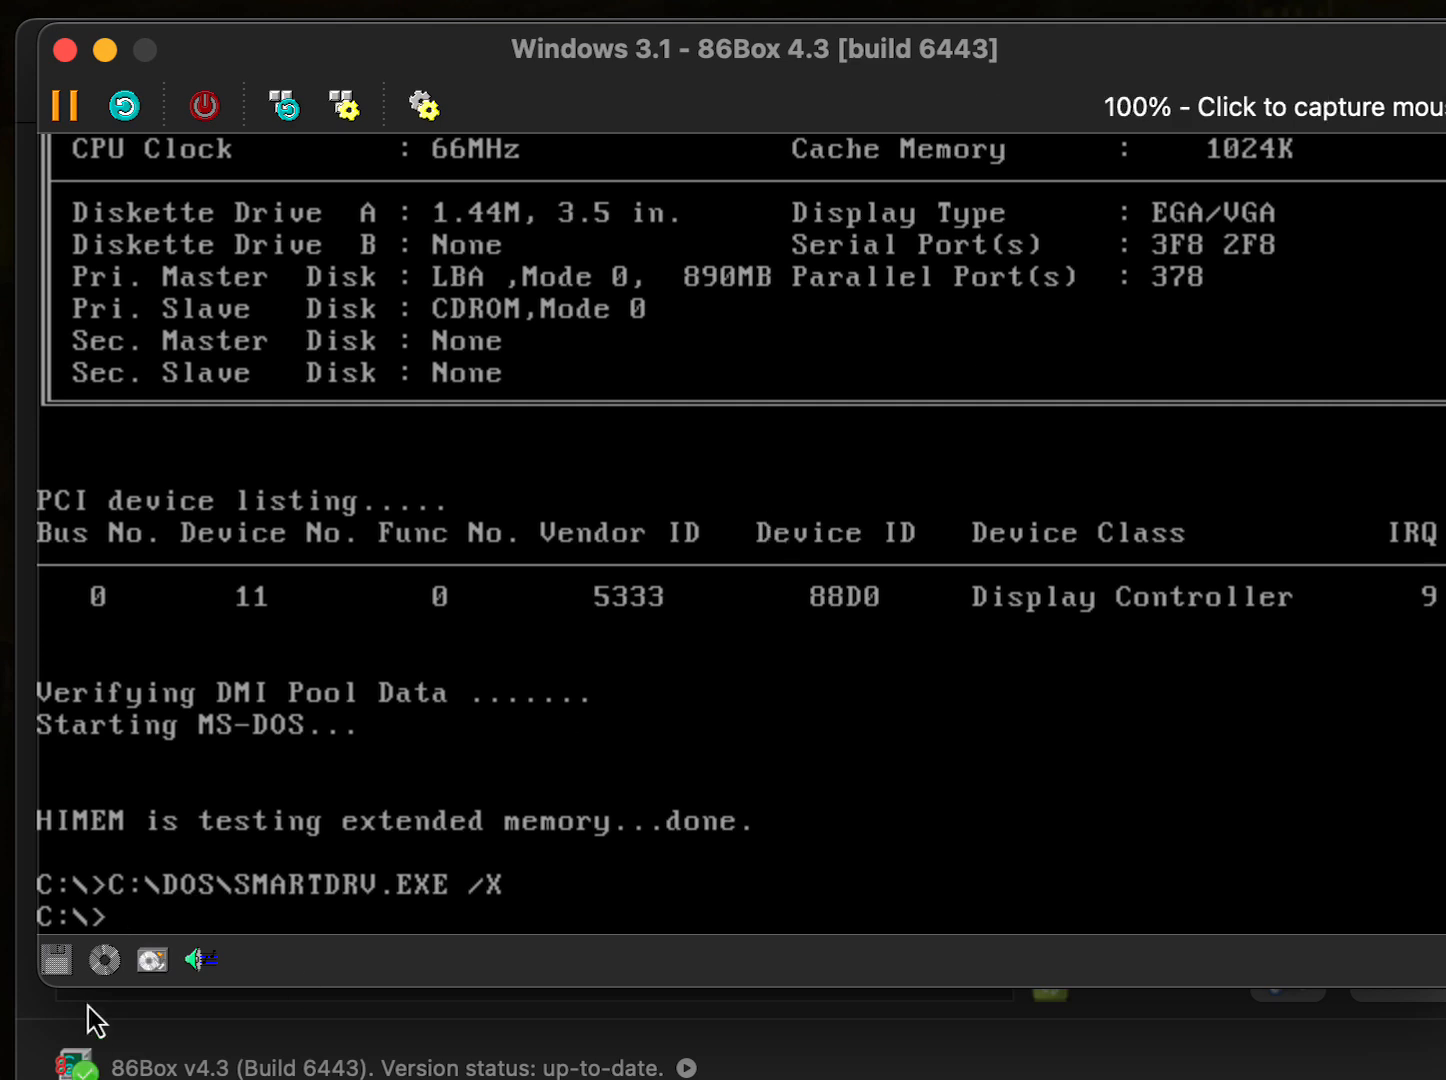
{"action": "left_click", "coordinate": [68, 975]}
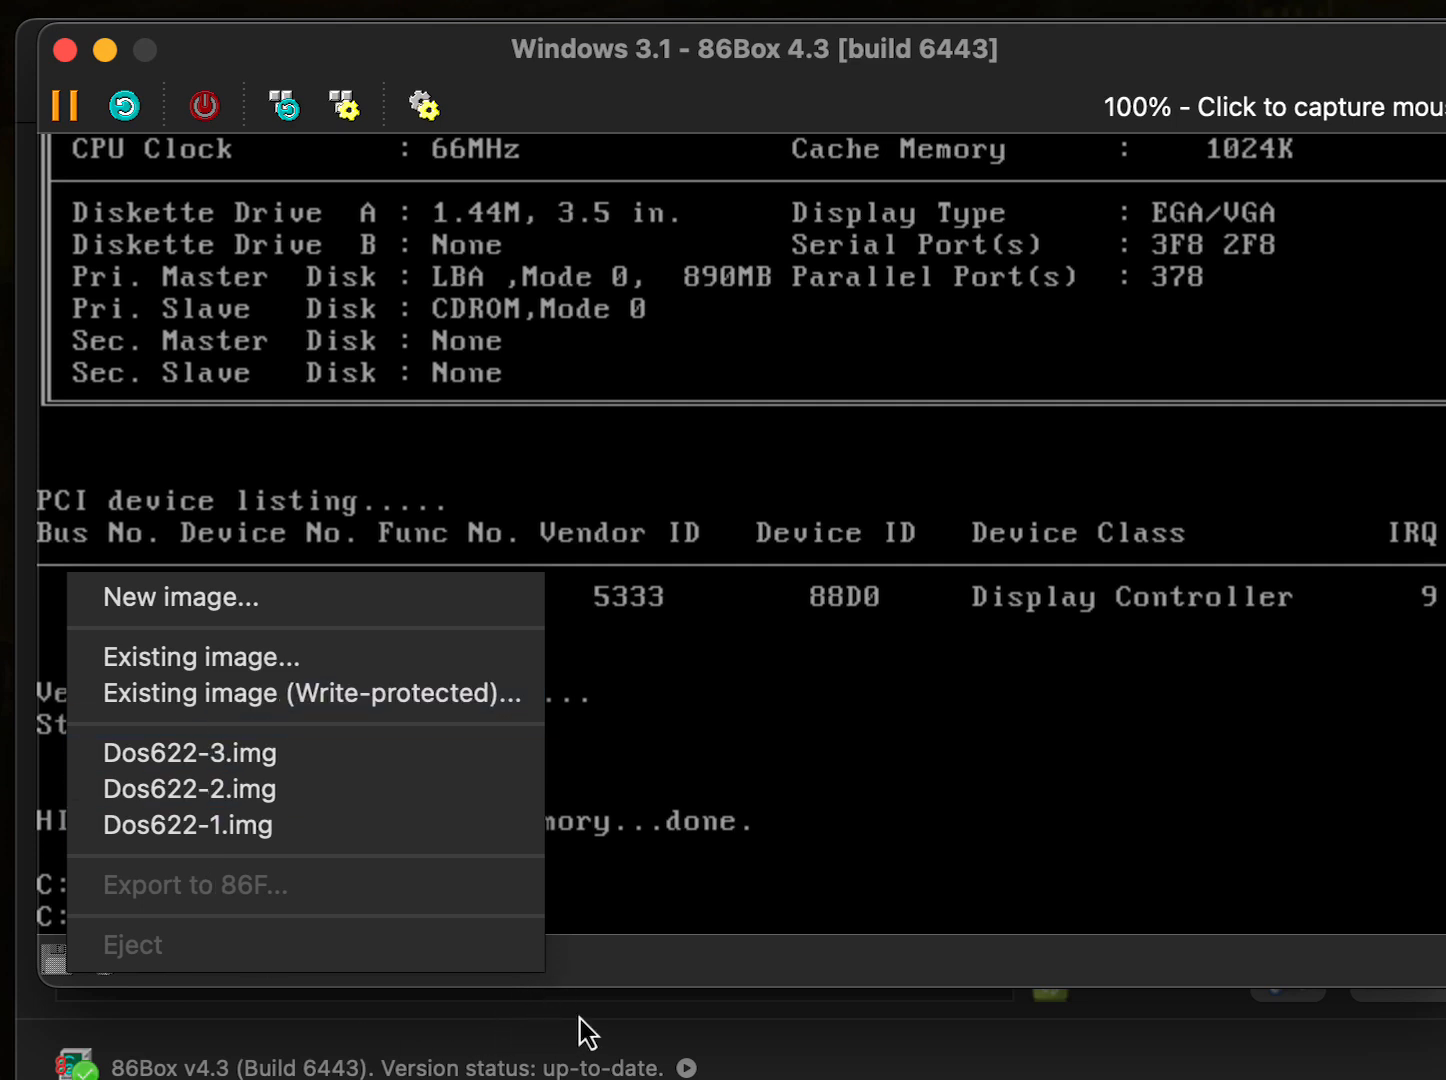
{"action": "left_click", "coordinate": [477, 598]}
{"action": "left_click", "coordinate": [898, 655]}
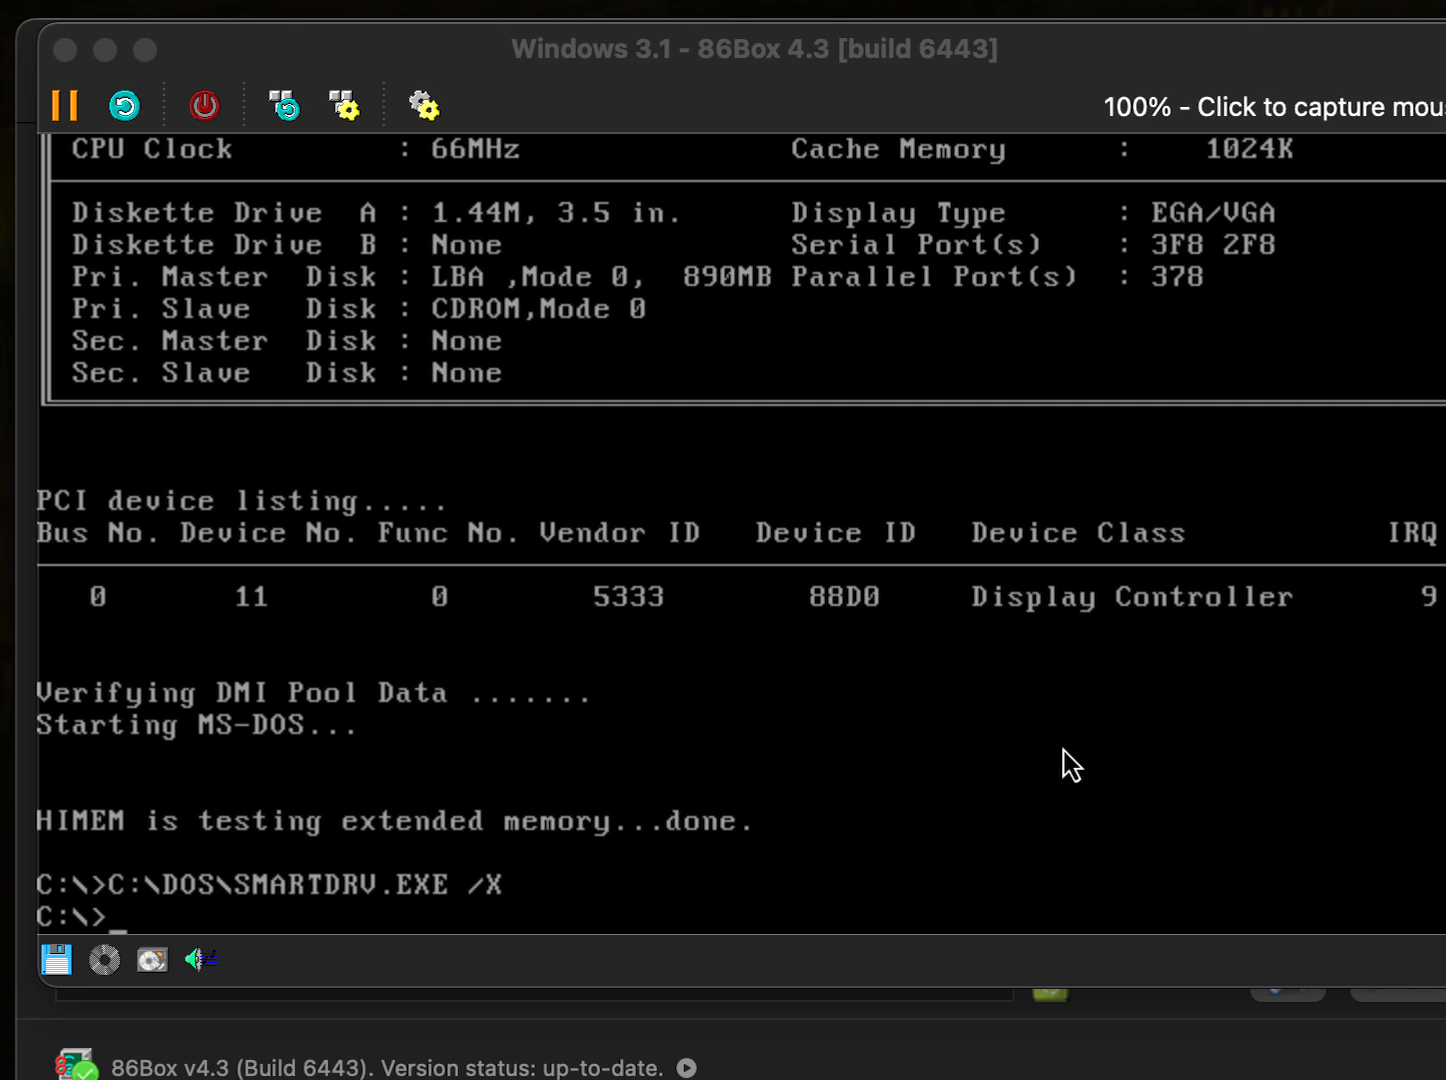
- Switch the DOS prompt to drive A: with the A: command
{"action": "left_click", "coordinate": [1070, 765]}
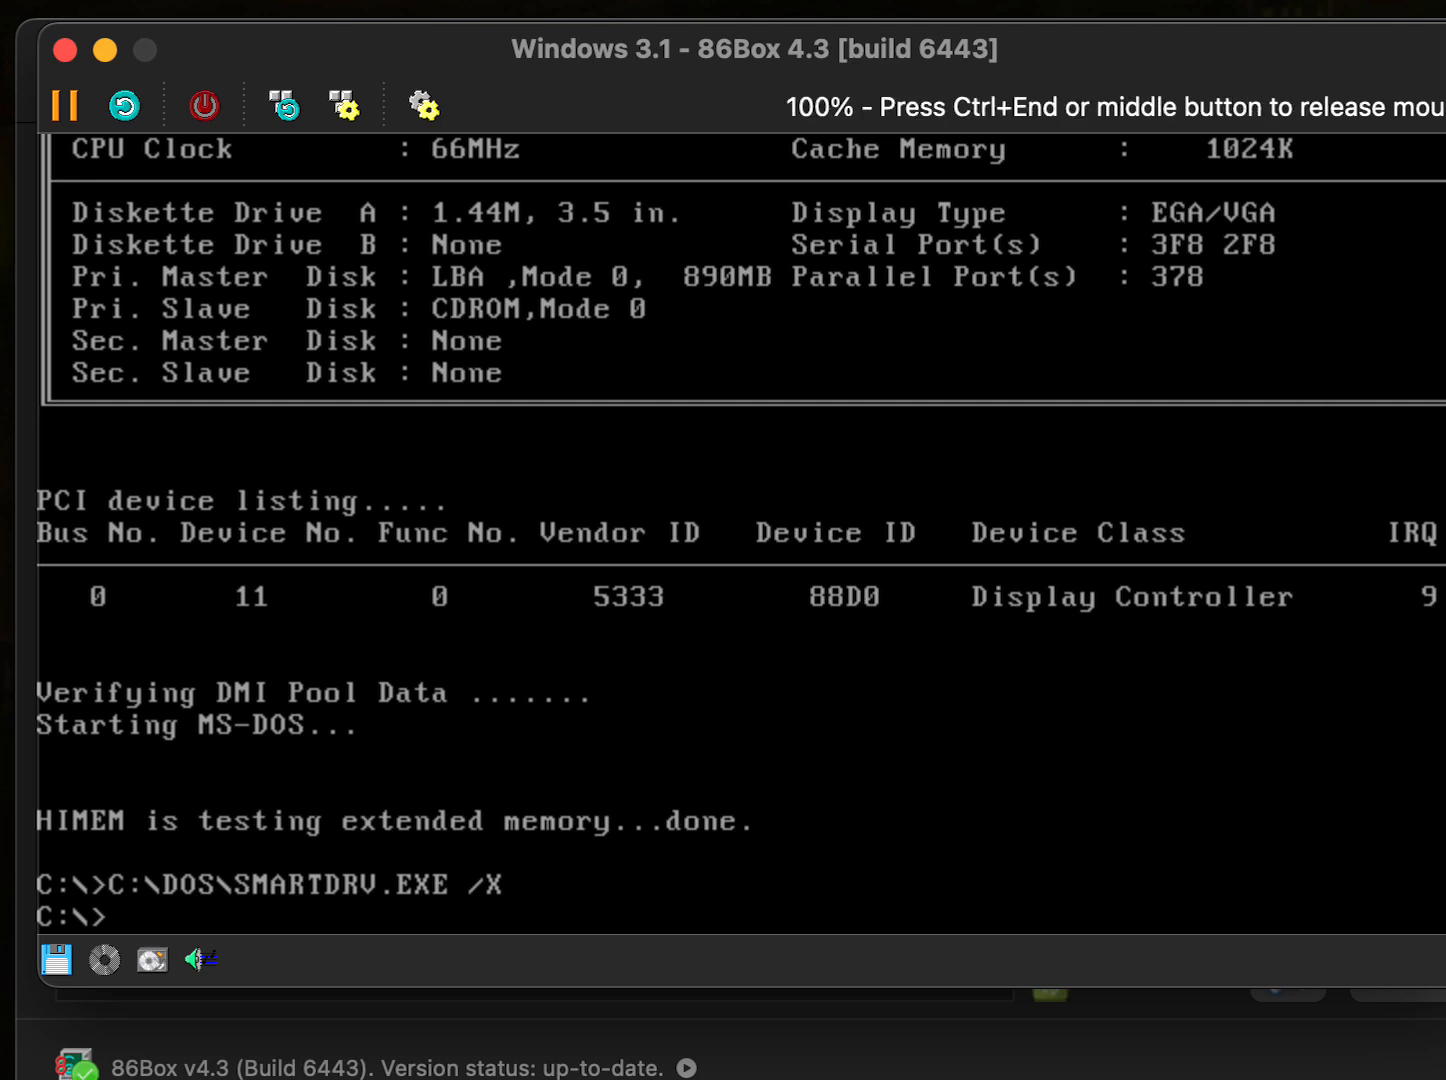
{"action": "type", "text": "A:"}
{"action": "key", "text": "Return"}
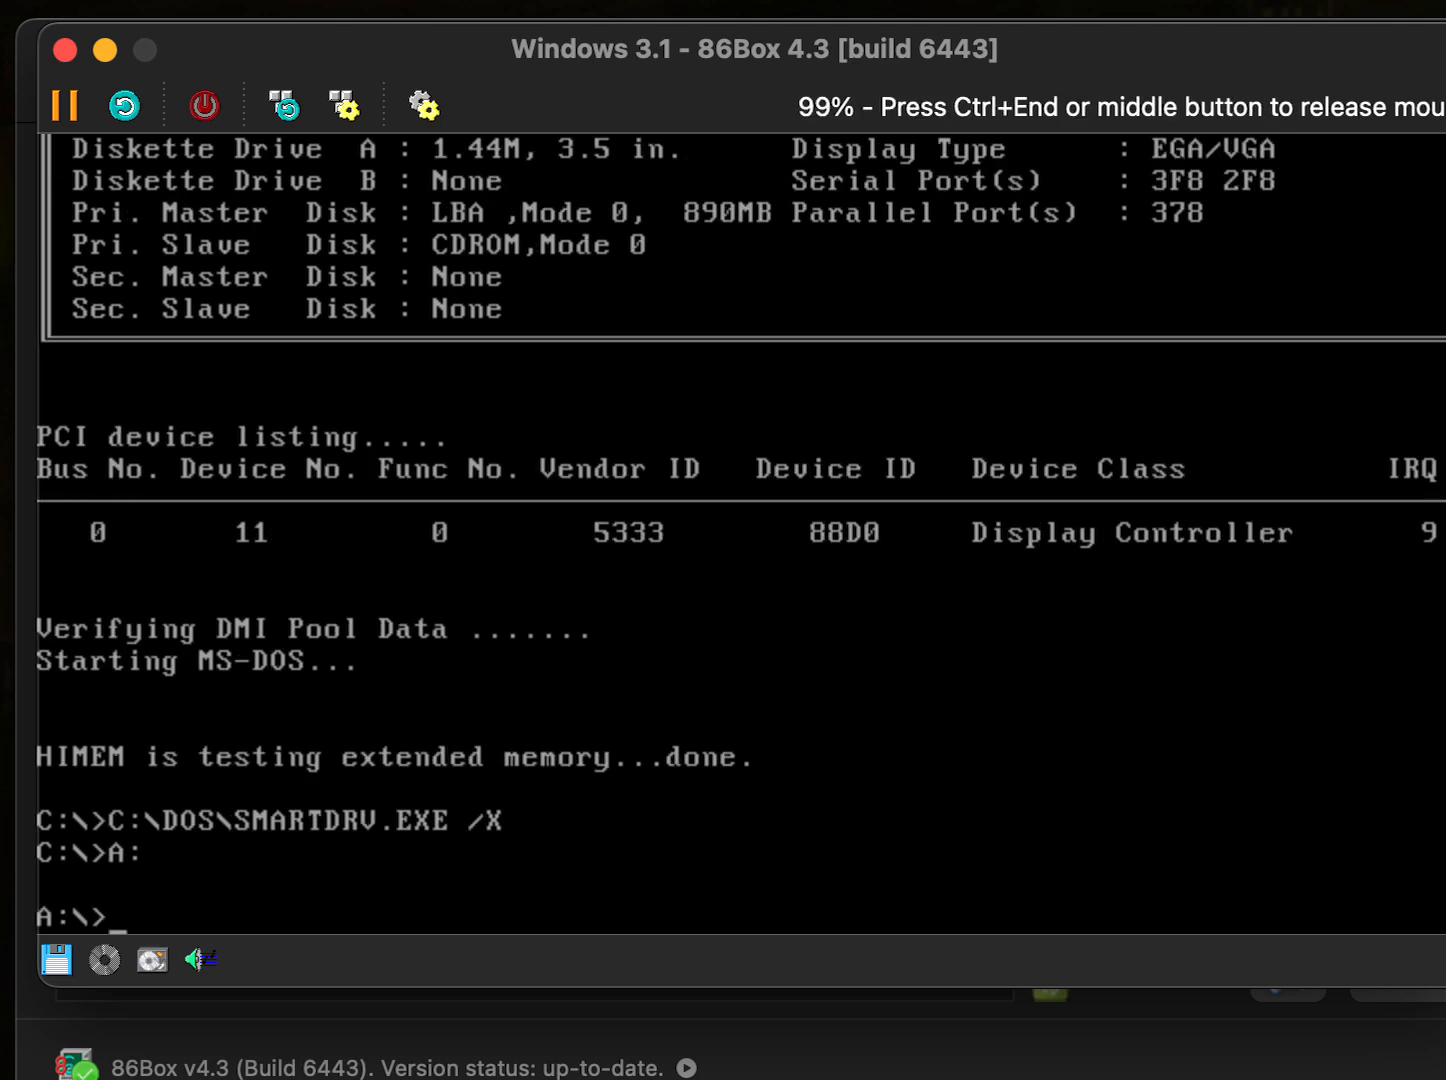
- List the floppy with dir, run install.exe, and install the CD-ROM driver into C:\CDROM
{"action": "type", "text": "dir"}
{"action": "key", "text": "Return"}
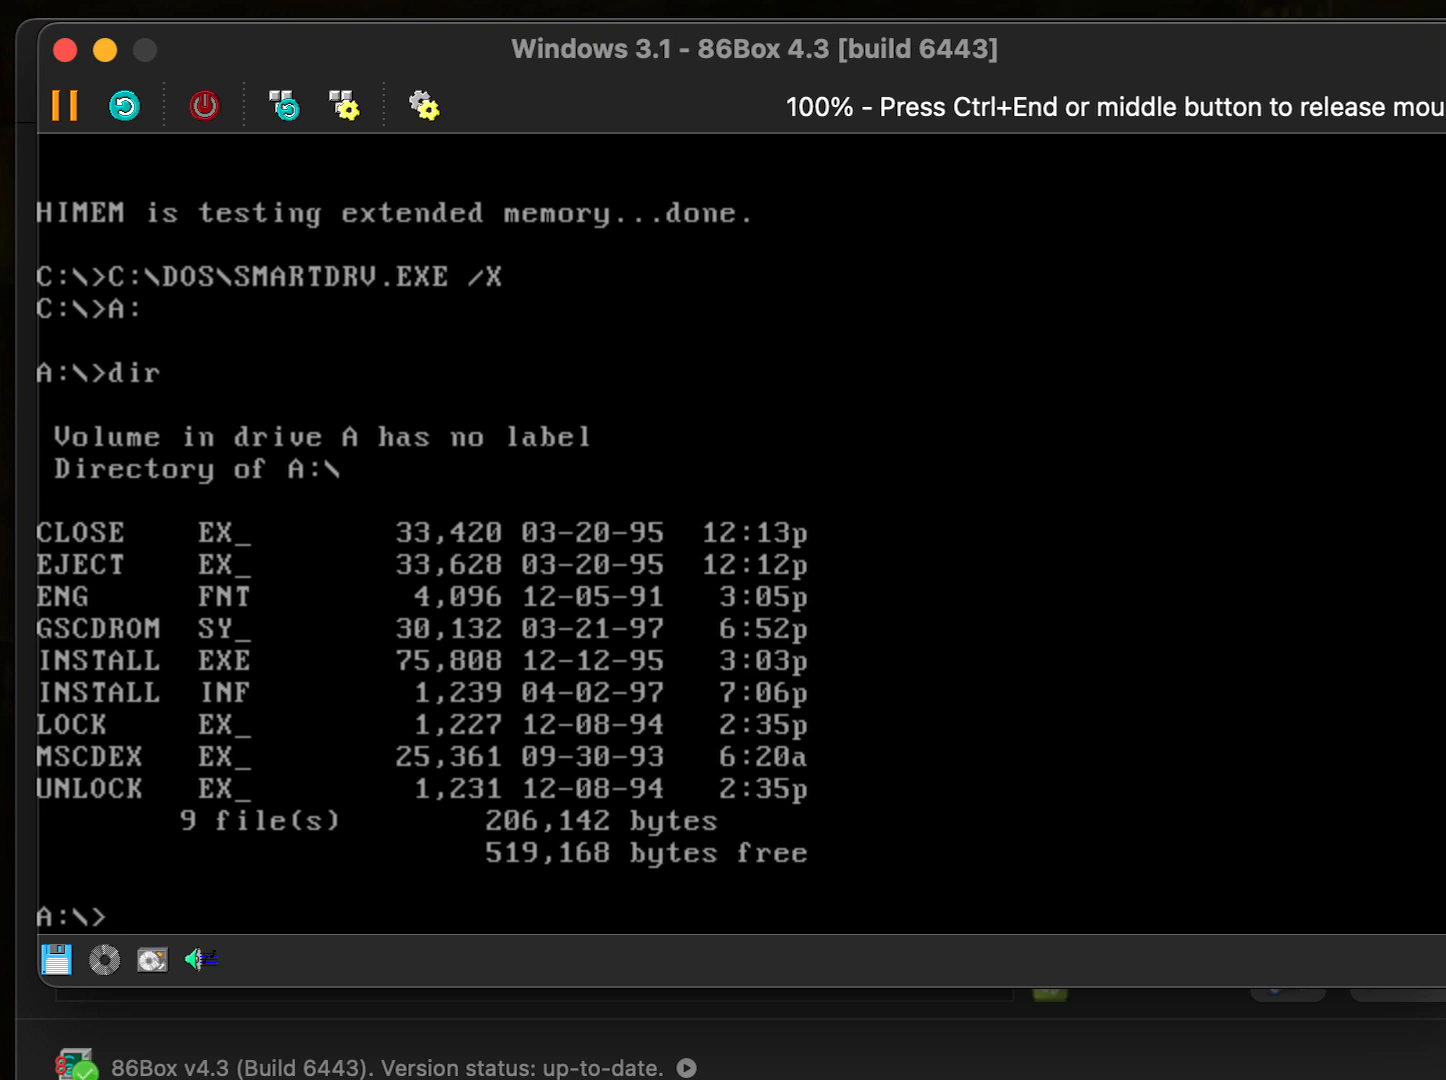
{"action": "type", "text": "install.exe"}
{"action": "key", "text": "Return"}
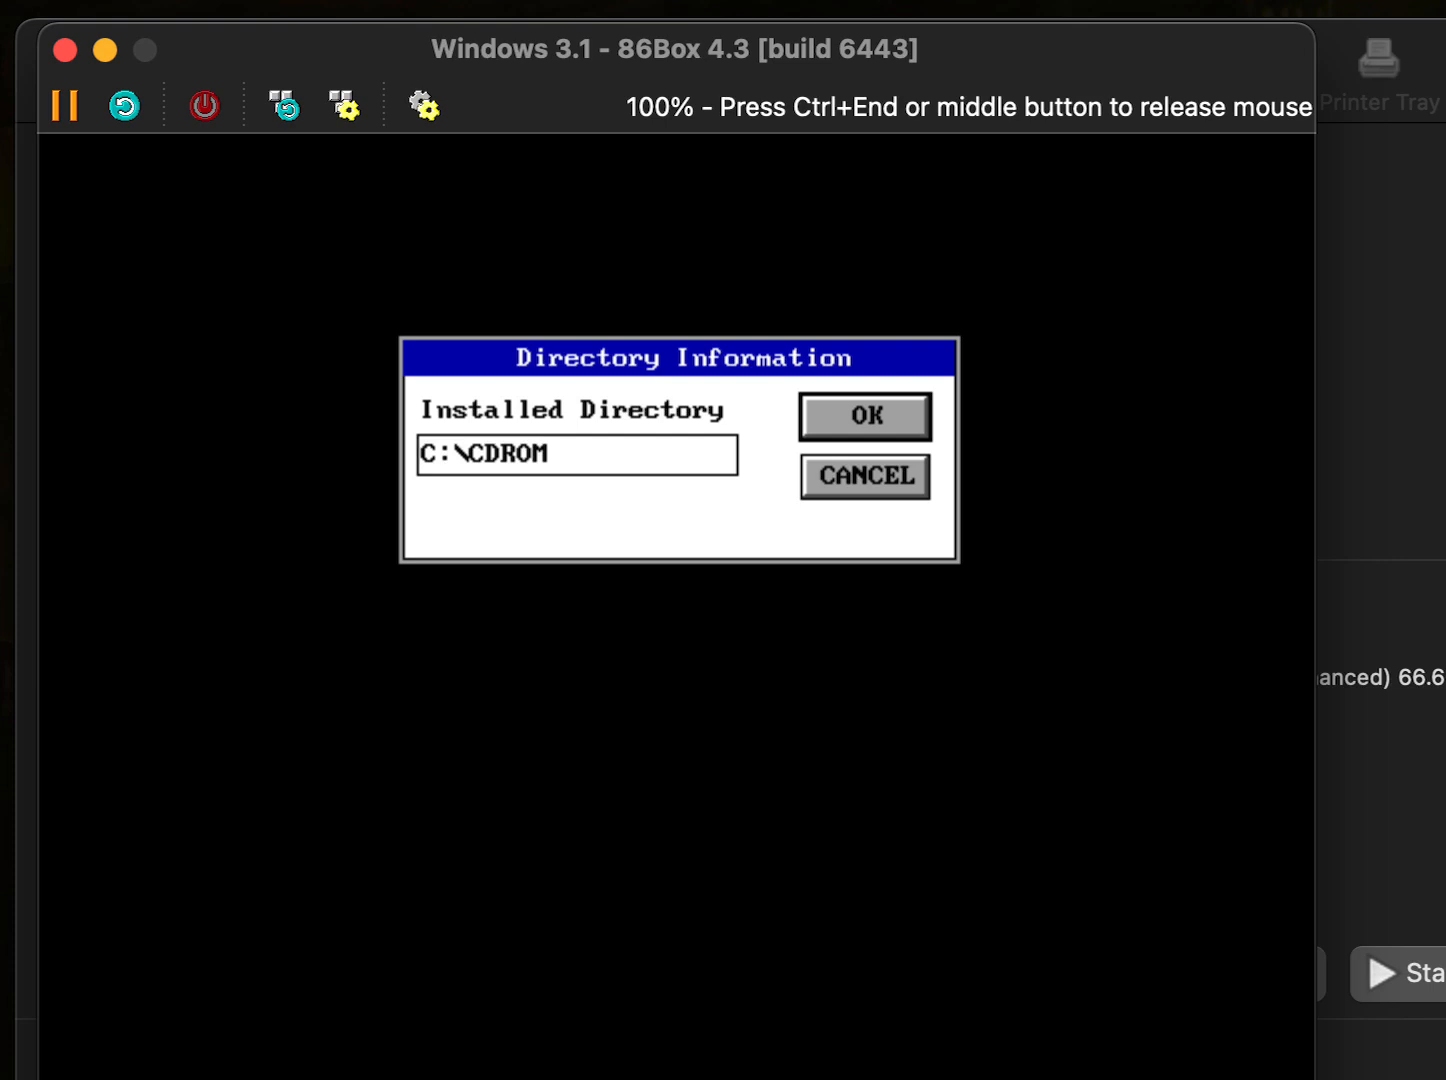
{"action": "key", "text": "Return"}
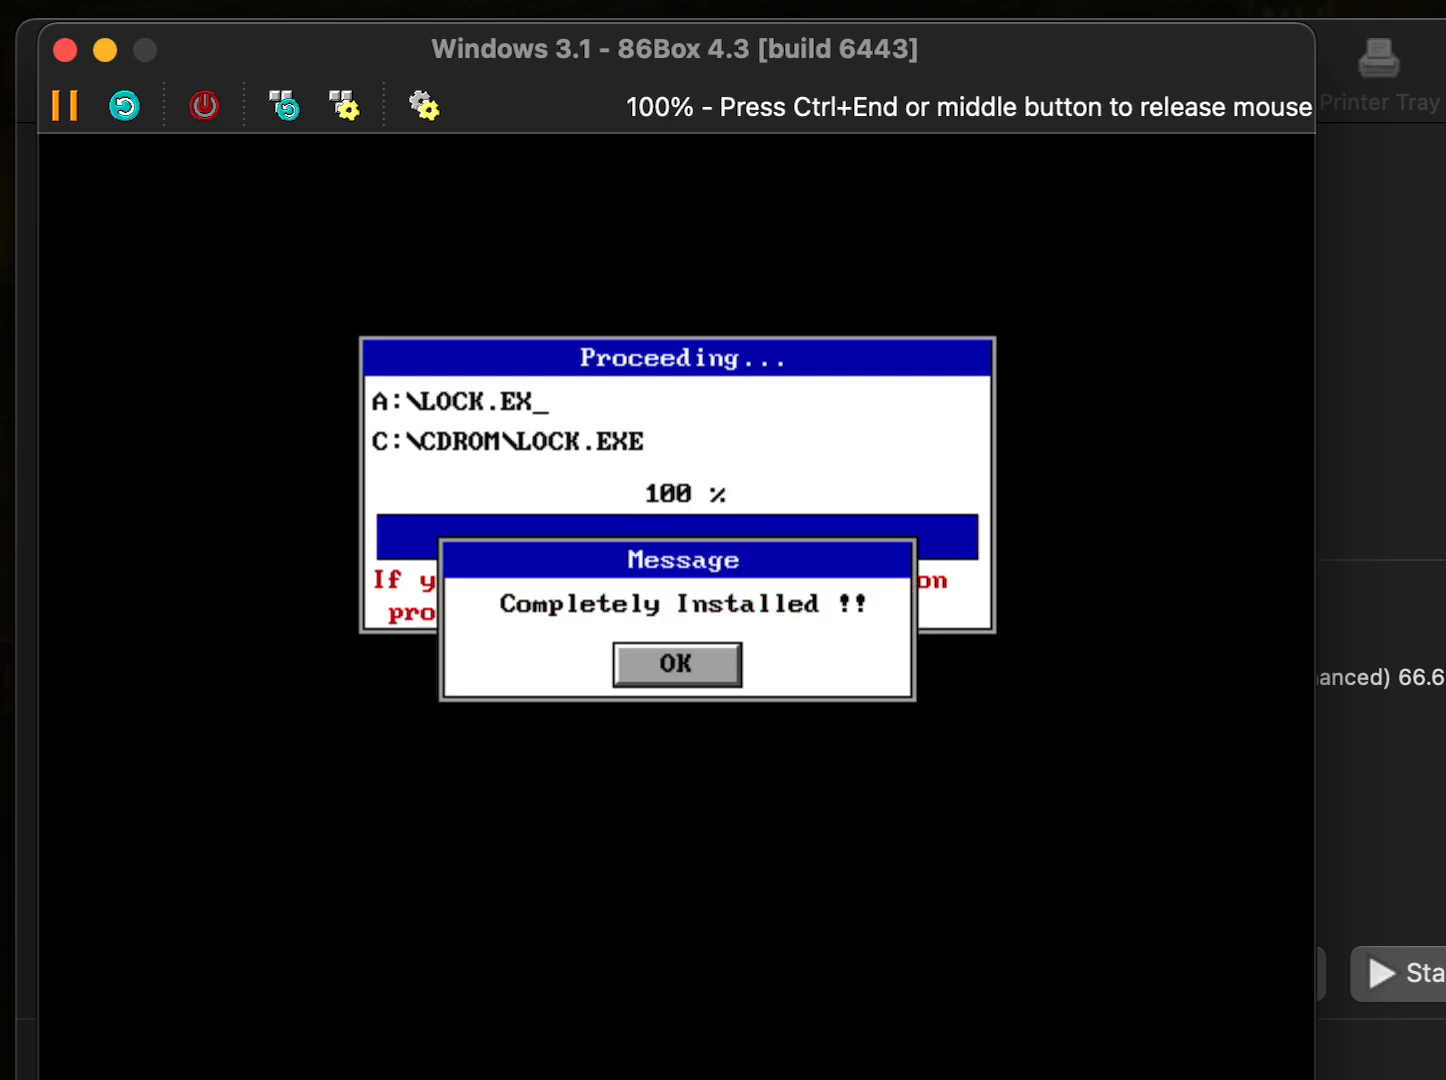
{"action": "key", "text": "Return"}
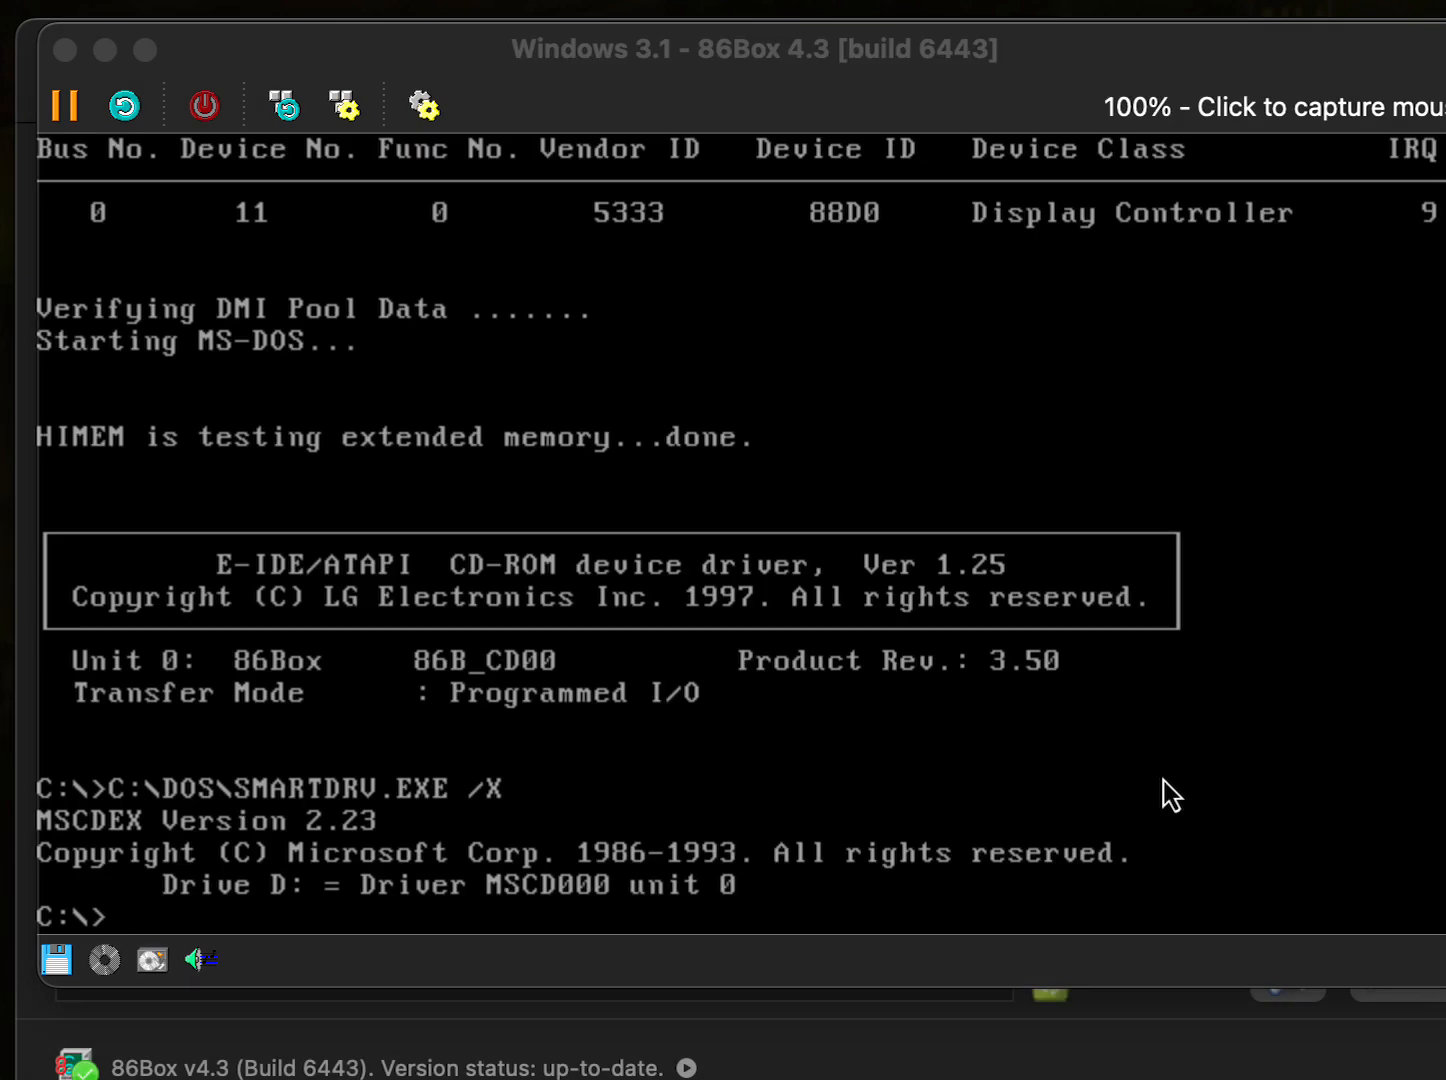
- From the A:\> prompt, list the floppy's files and run setup.exe
{"action": "left_click", "coordinate": [1233, 838]}
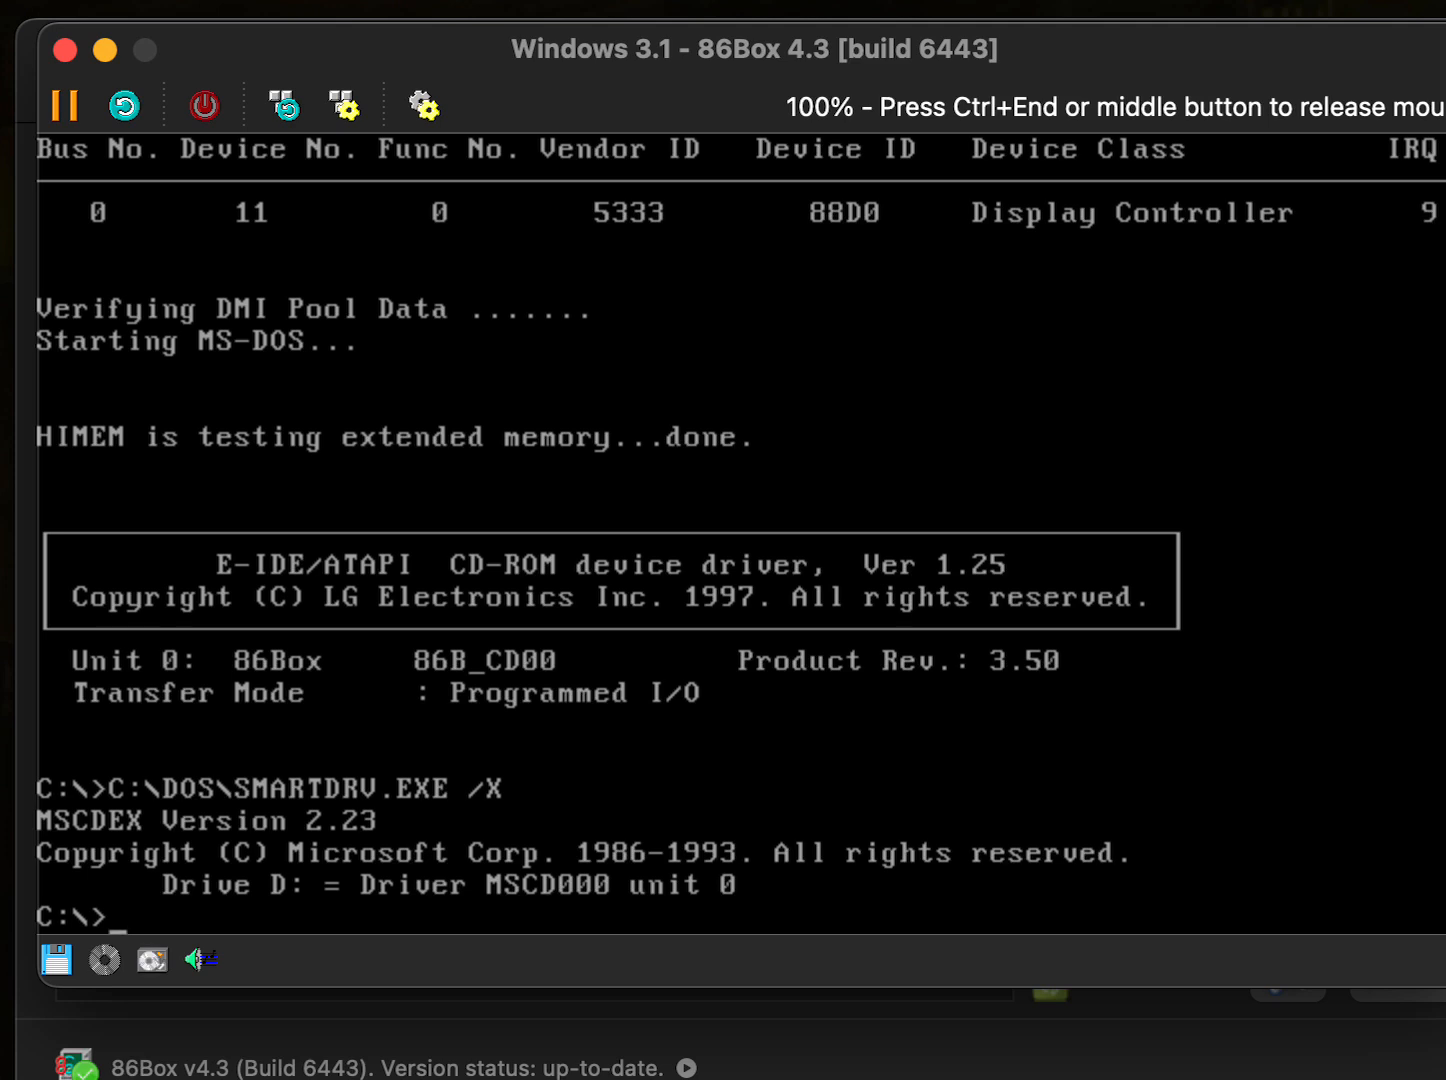
{"action": "type", "text": "A:"}
{"action": "key", "text": "Return"}
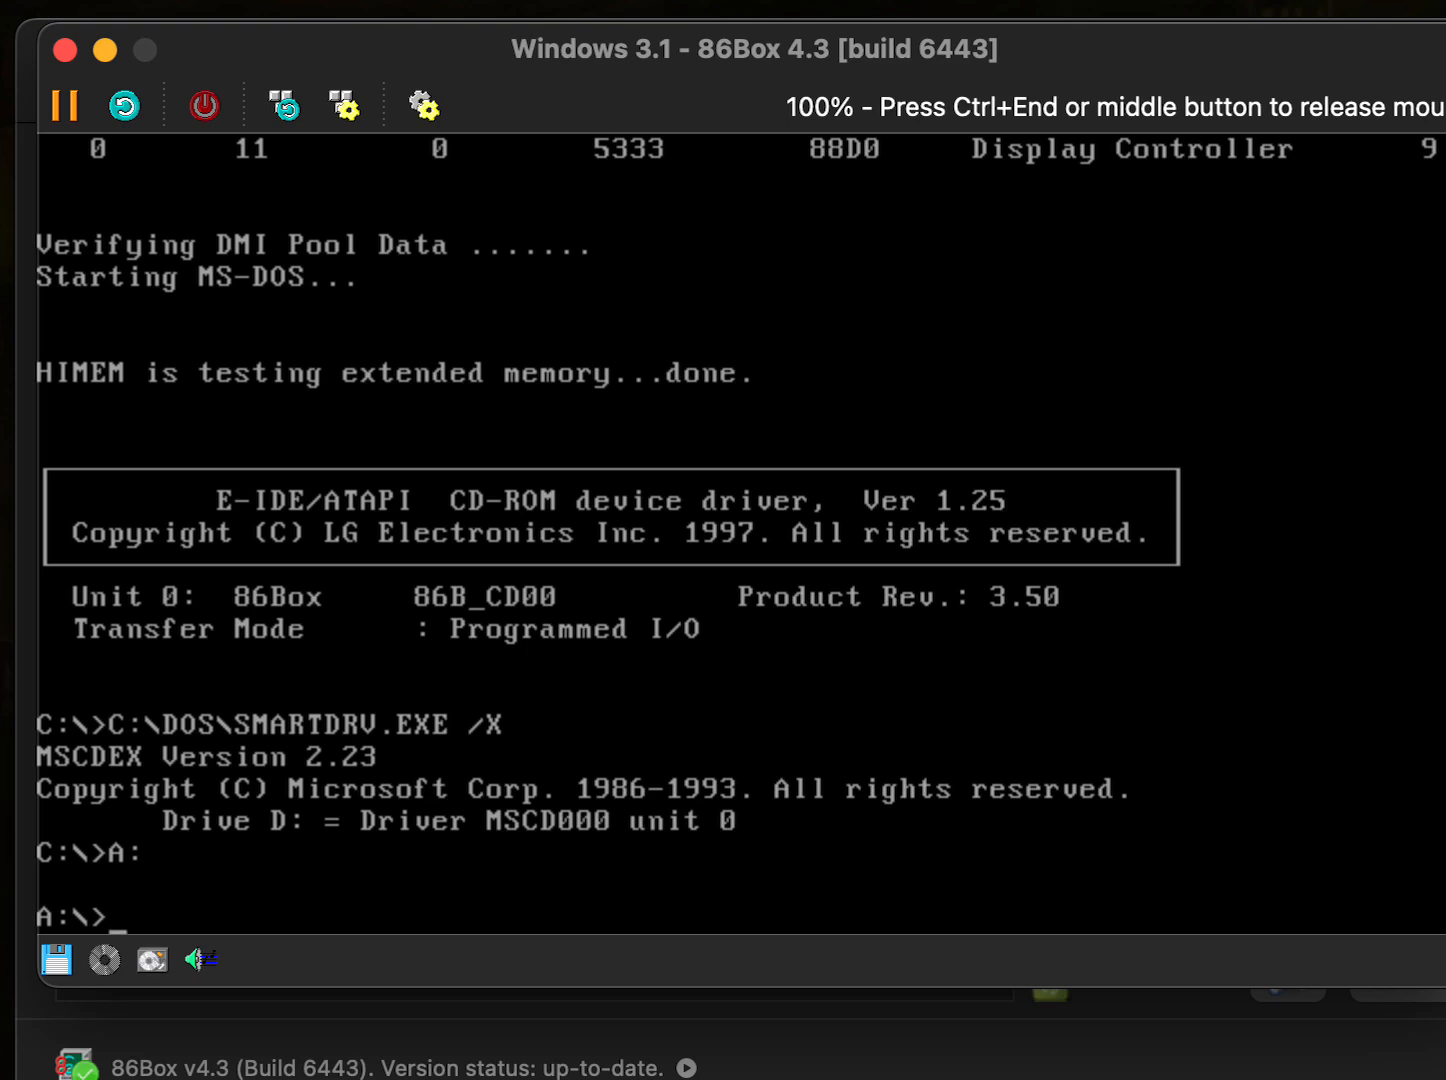
{"action": "type", "text": "dir"}
{"action": "key", "text": "Return"}
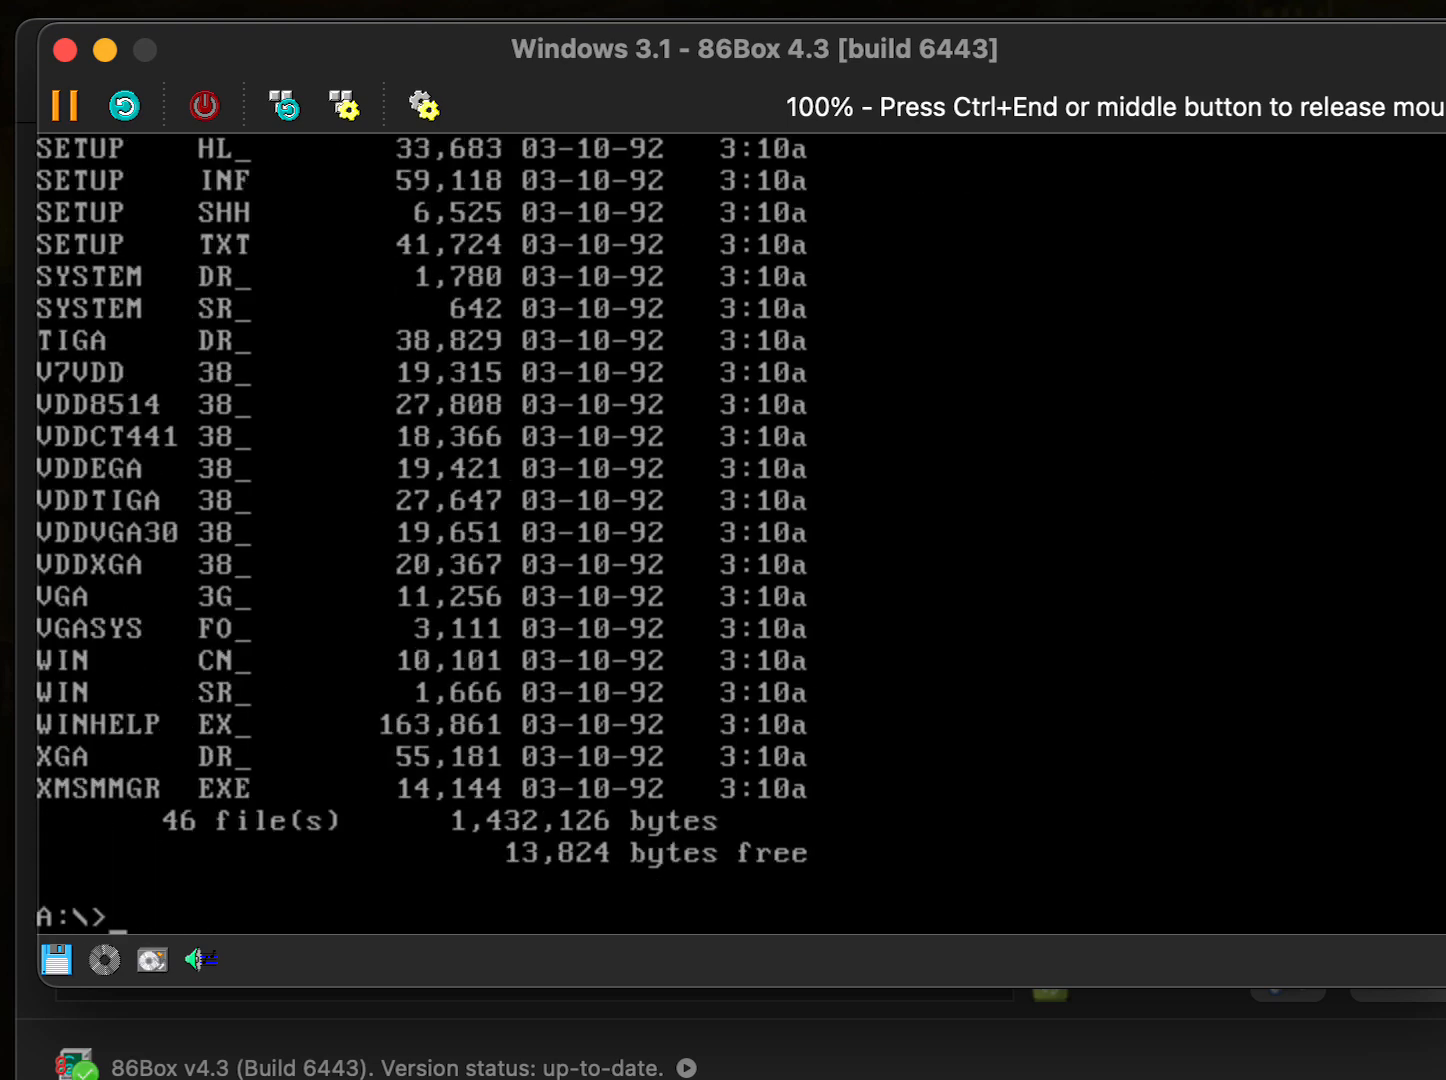
{"action": "type", "text": "setup.exe"}
{"action": "key", "text": "Return"}
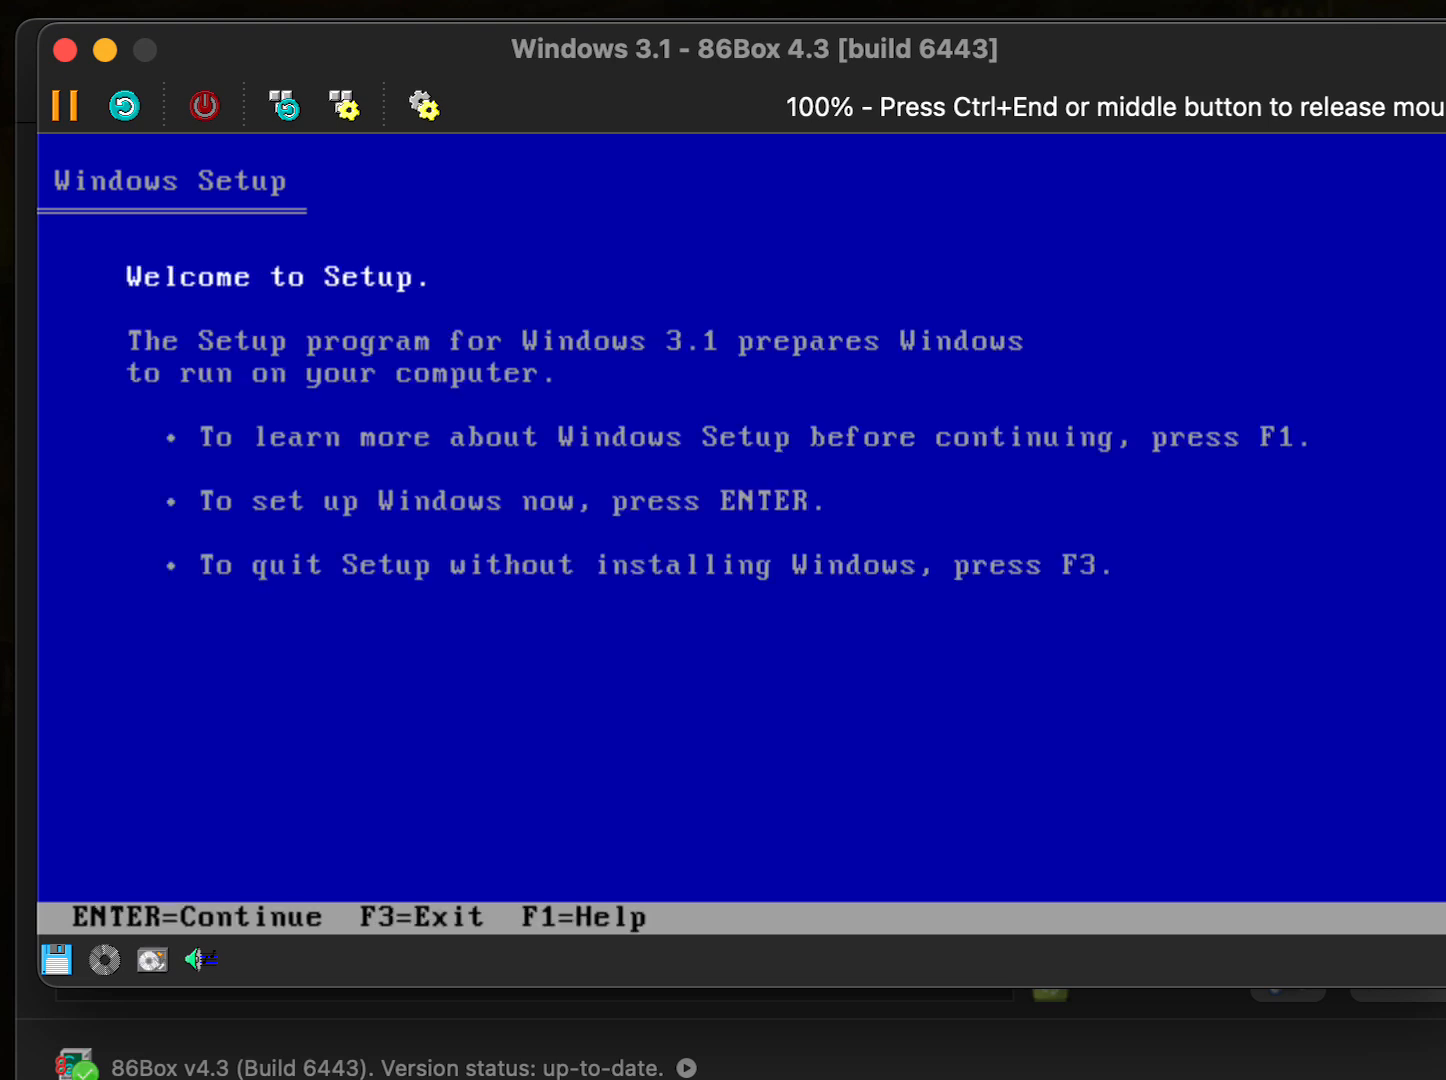
- Continue past the welcome screen and choose Express Setup, letting files copy from the disks
{"action": "key", "text": "Return"}
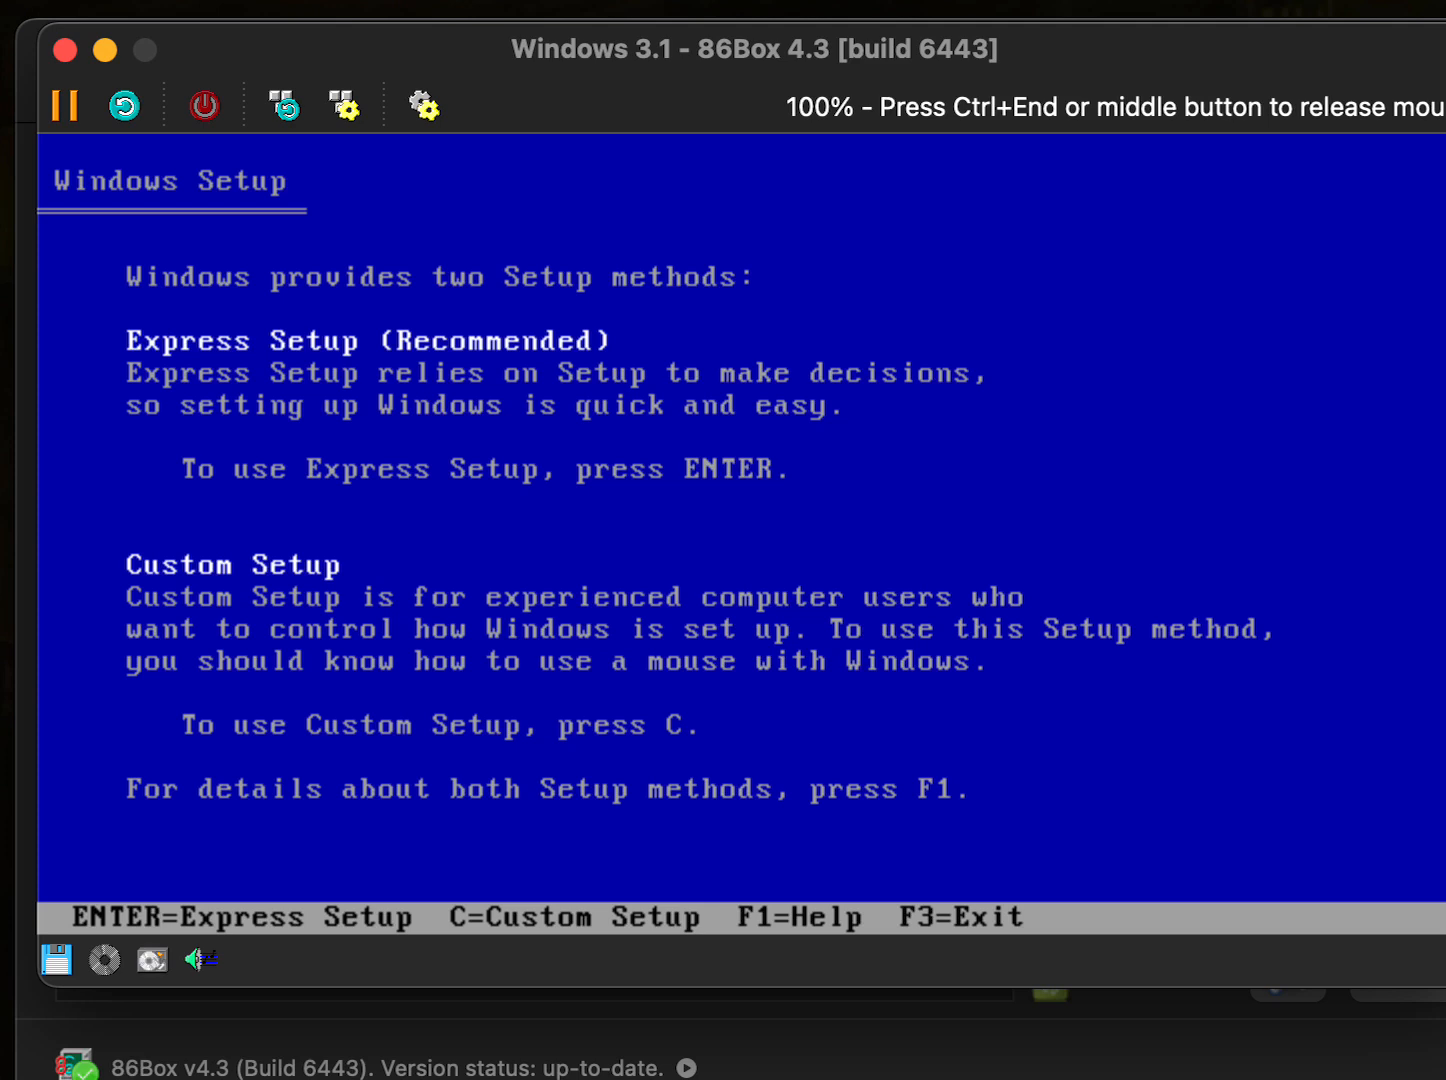
{"action": "key", "text": "Return"}
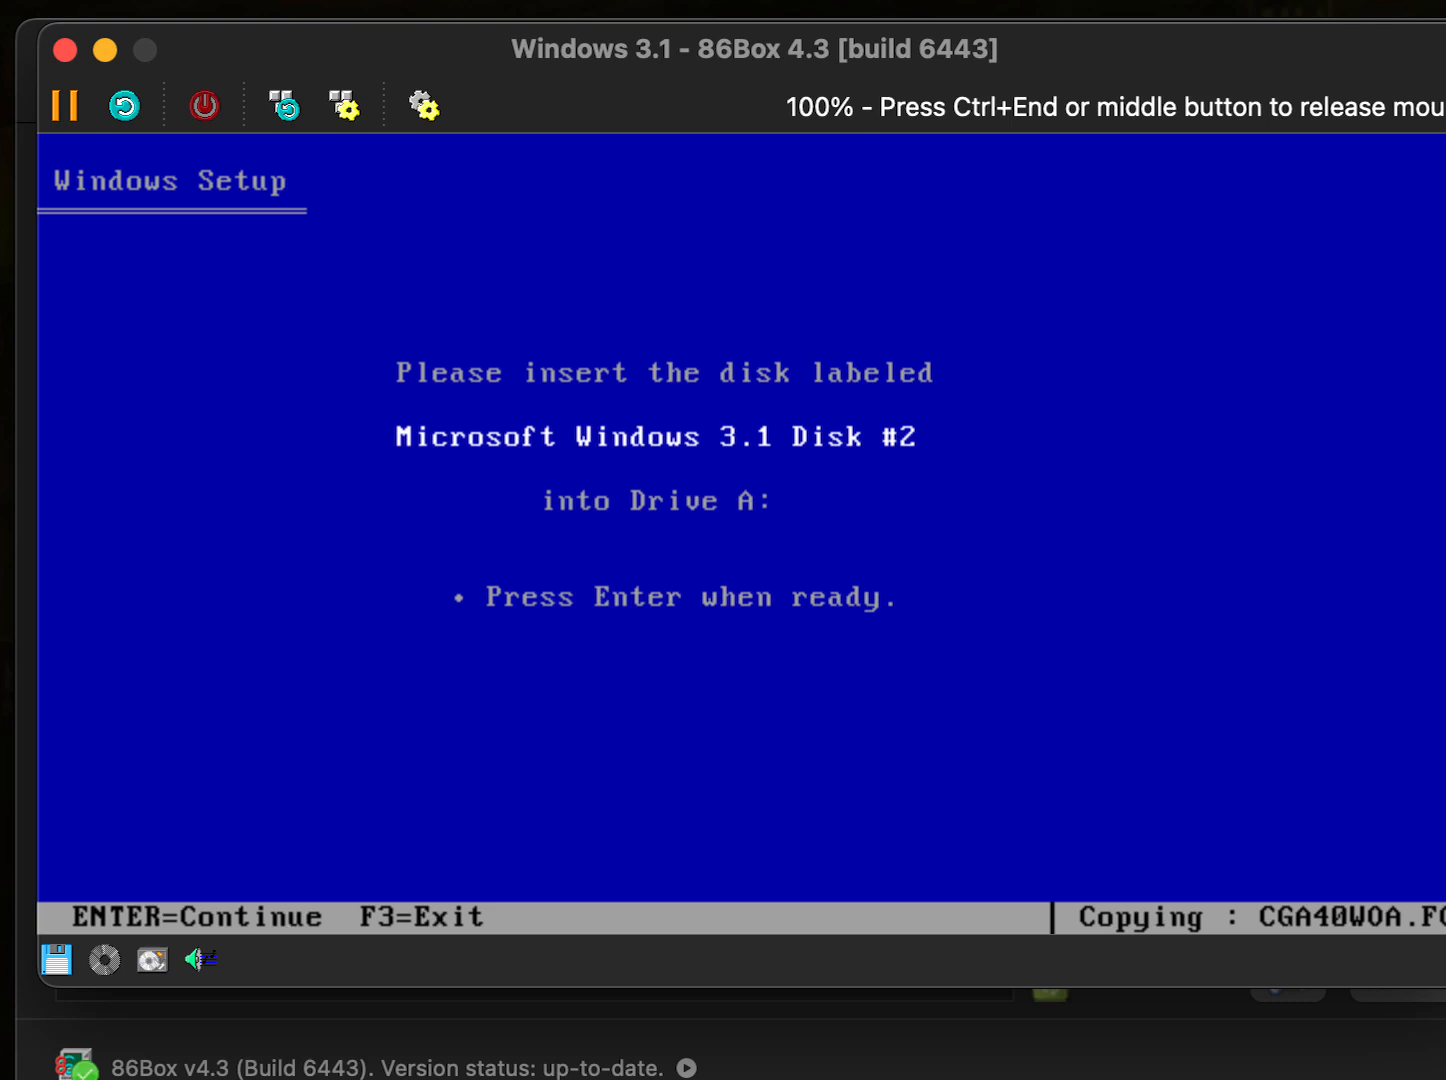
{"action": "key", "text": "ctrl+End"}
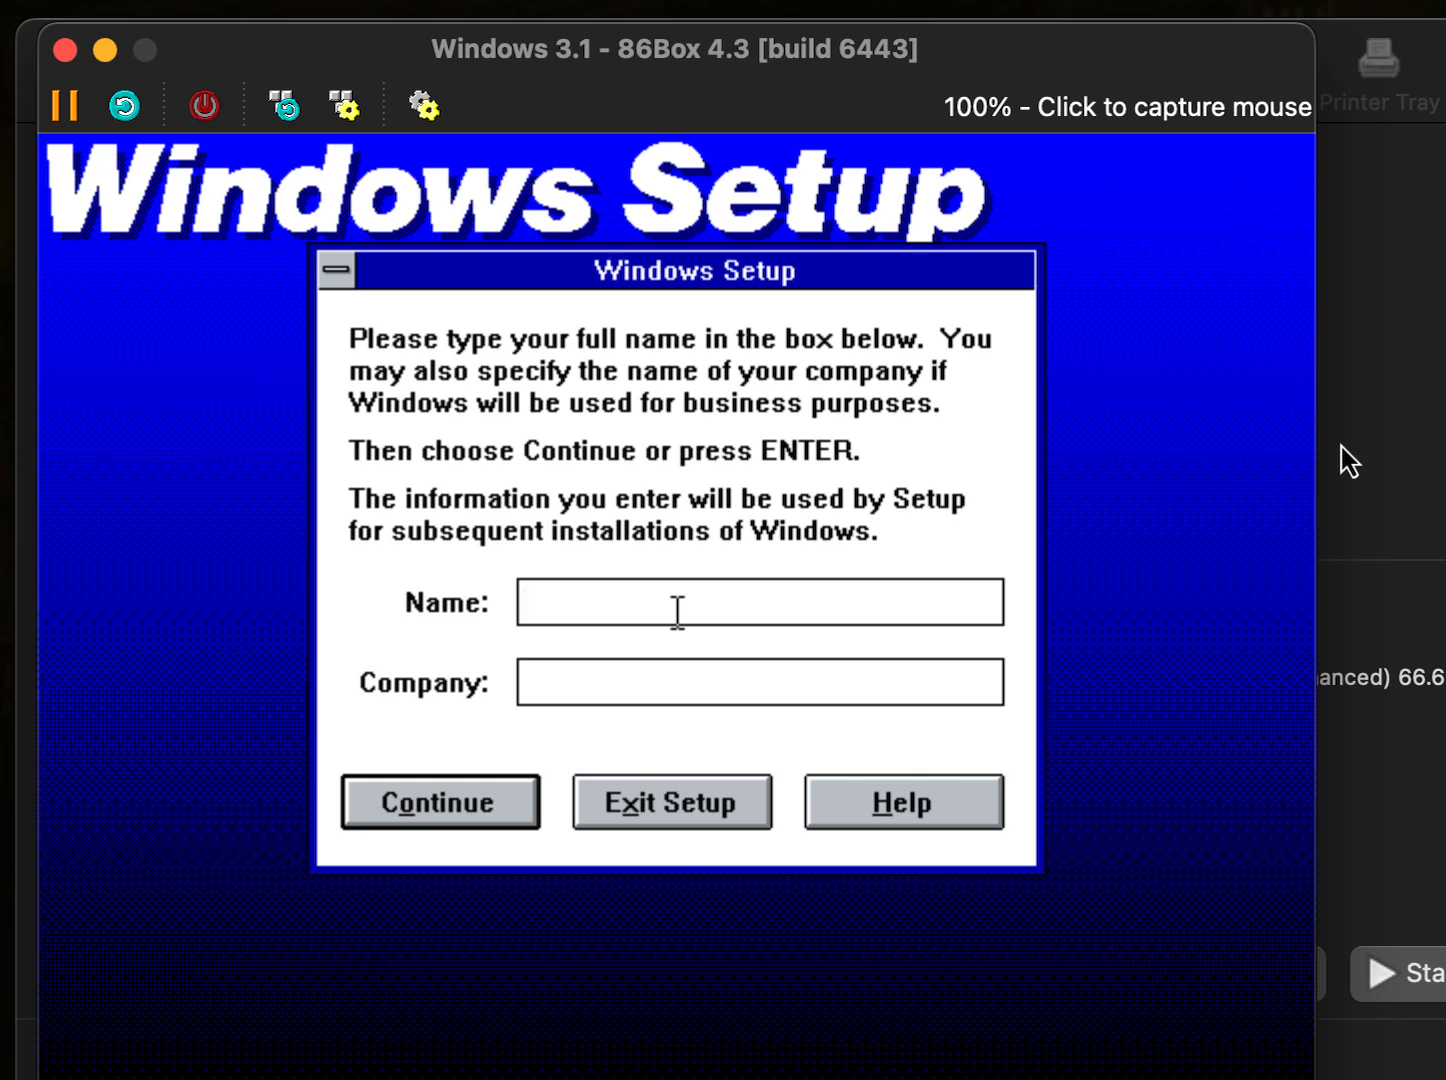
- Enter the user's full name in the Name field and confirm it to start copying files
{"action": "left_click", "coordinate": [815, 461]}
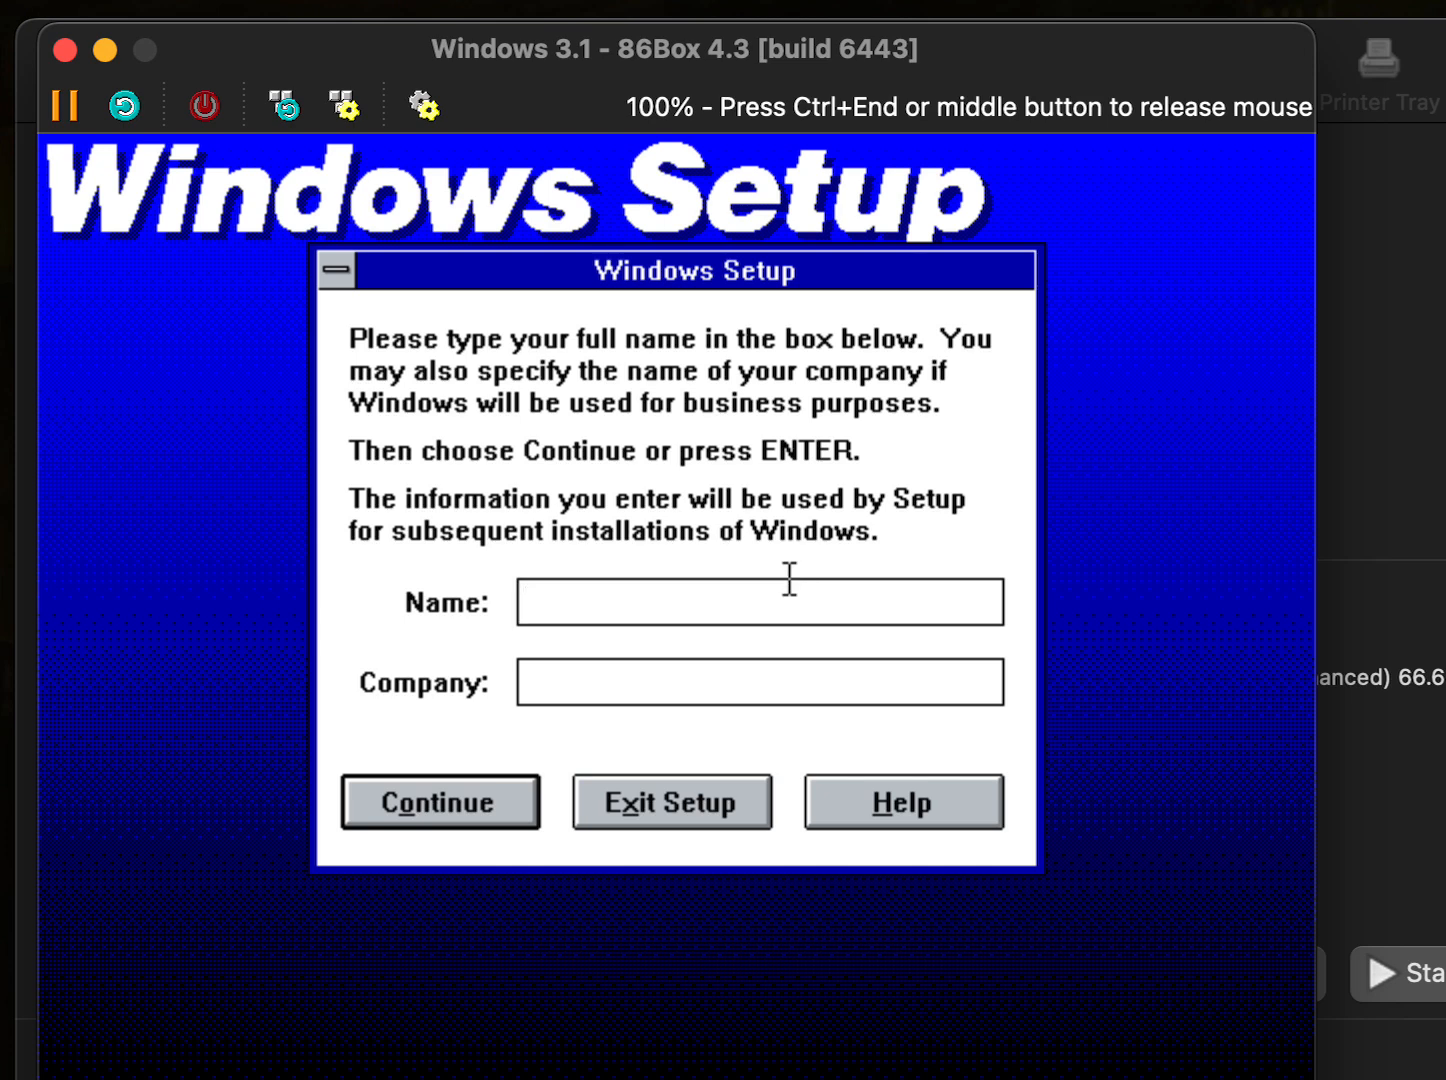
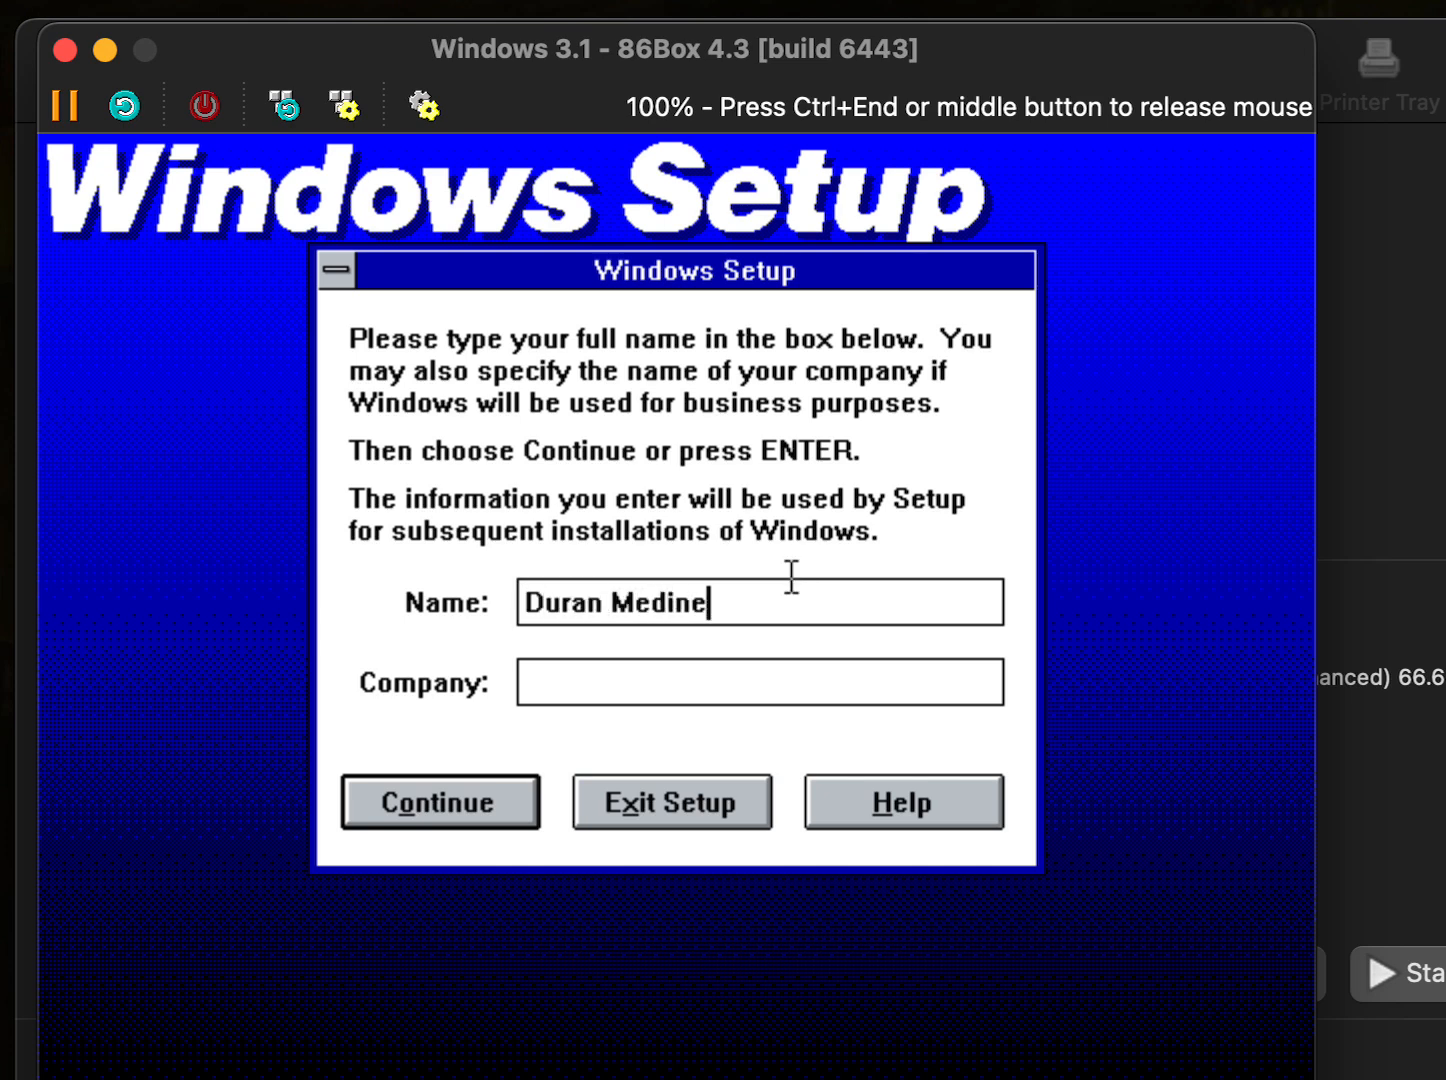
{"action": "key", "text": "Tab"}
{"action": "left_click", "coordinate": [503, 786]}
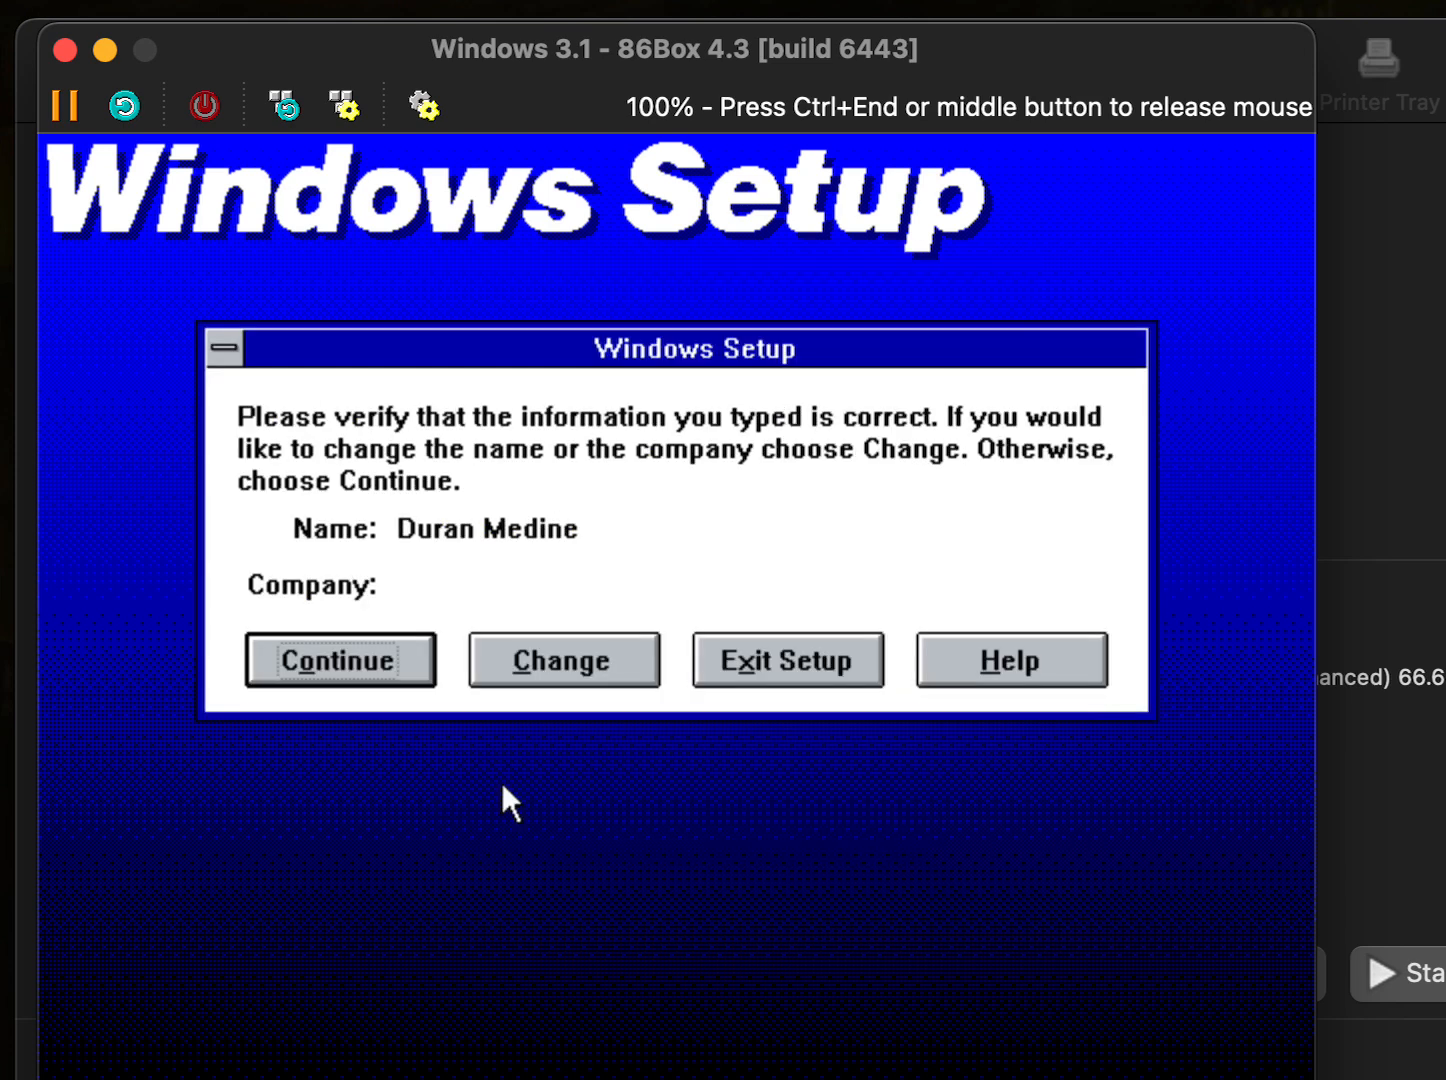
{"action": "left_click", "coordinate": [329, 660]}
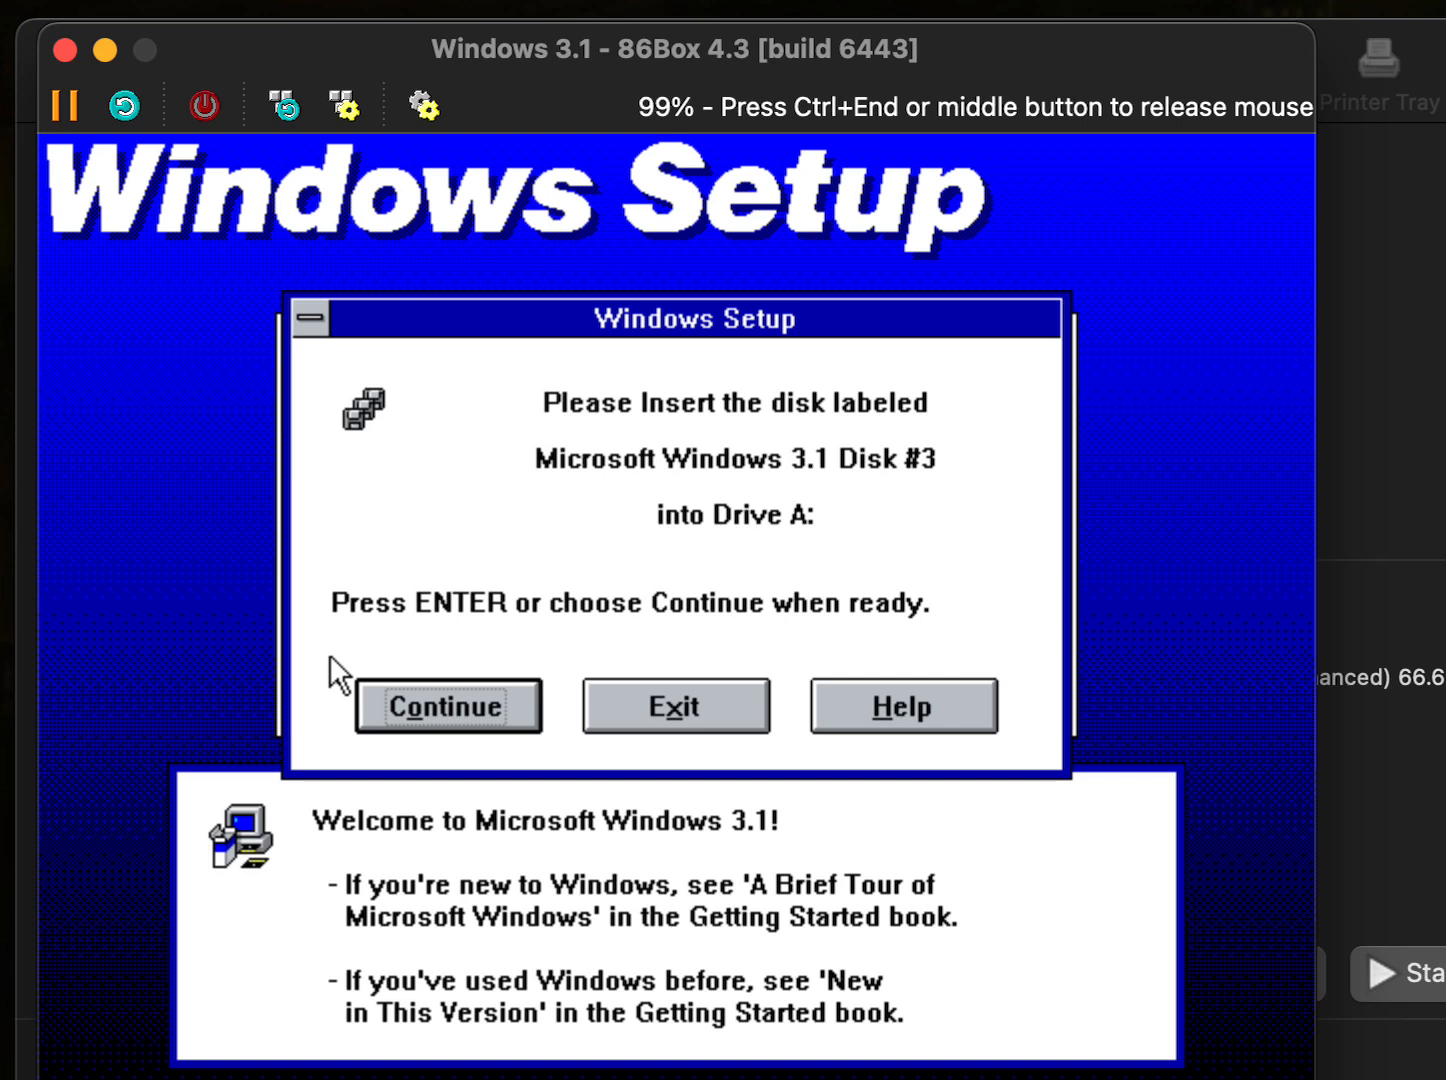
- Continue past the Disk #3 prompt until Printer Installation appears
{"action": "key", "text": "ctrl+End"}
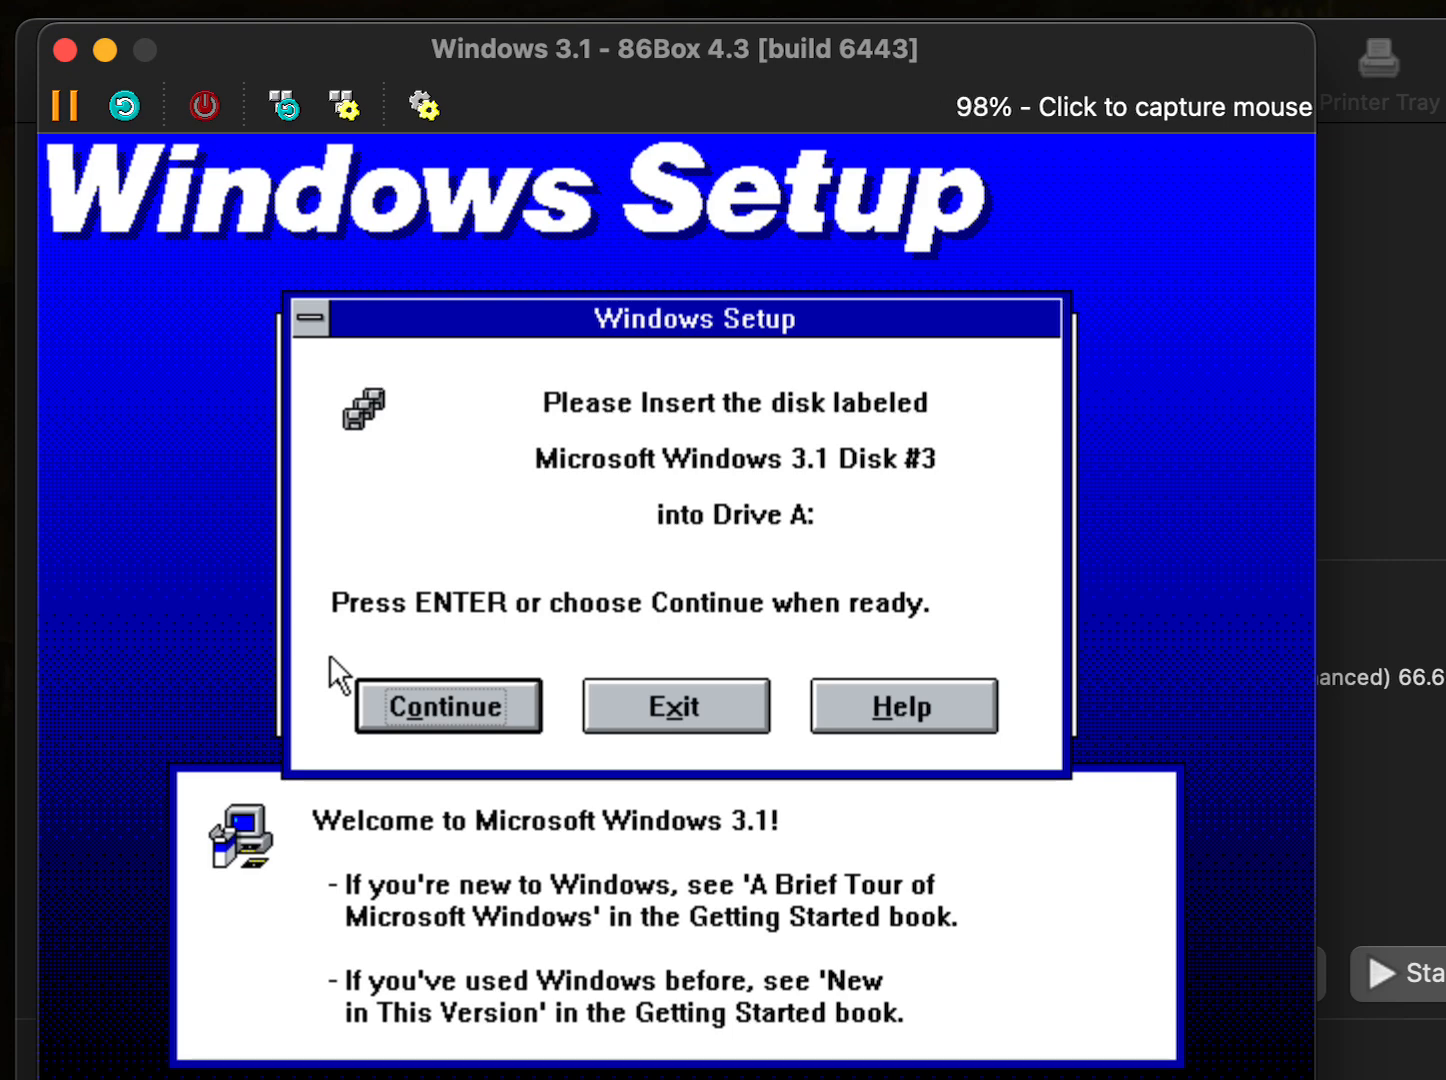
{"action": "key", "text": "Return"}
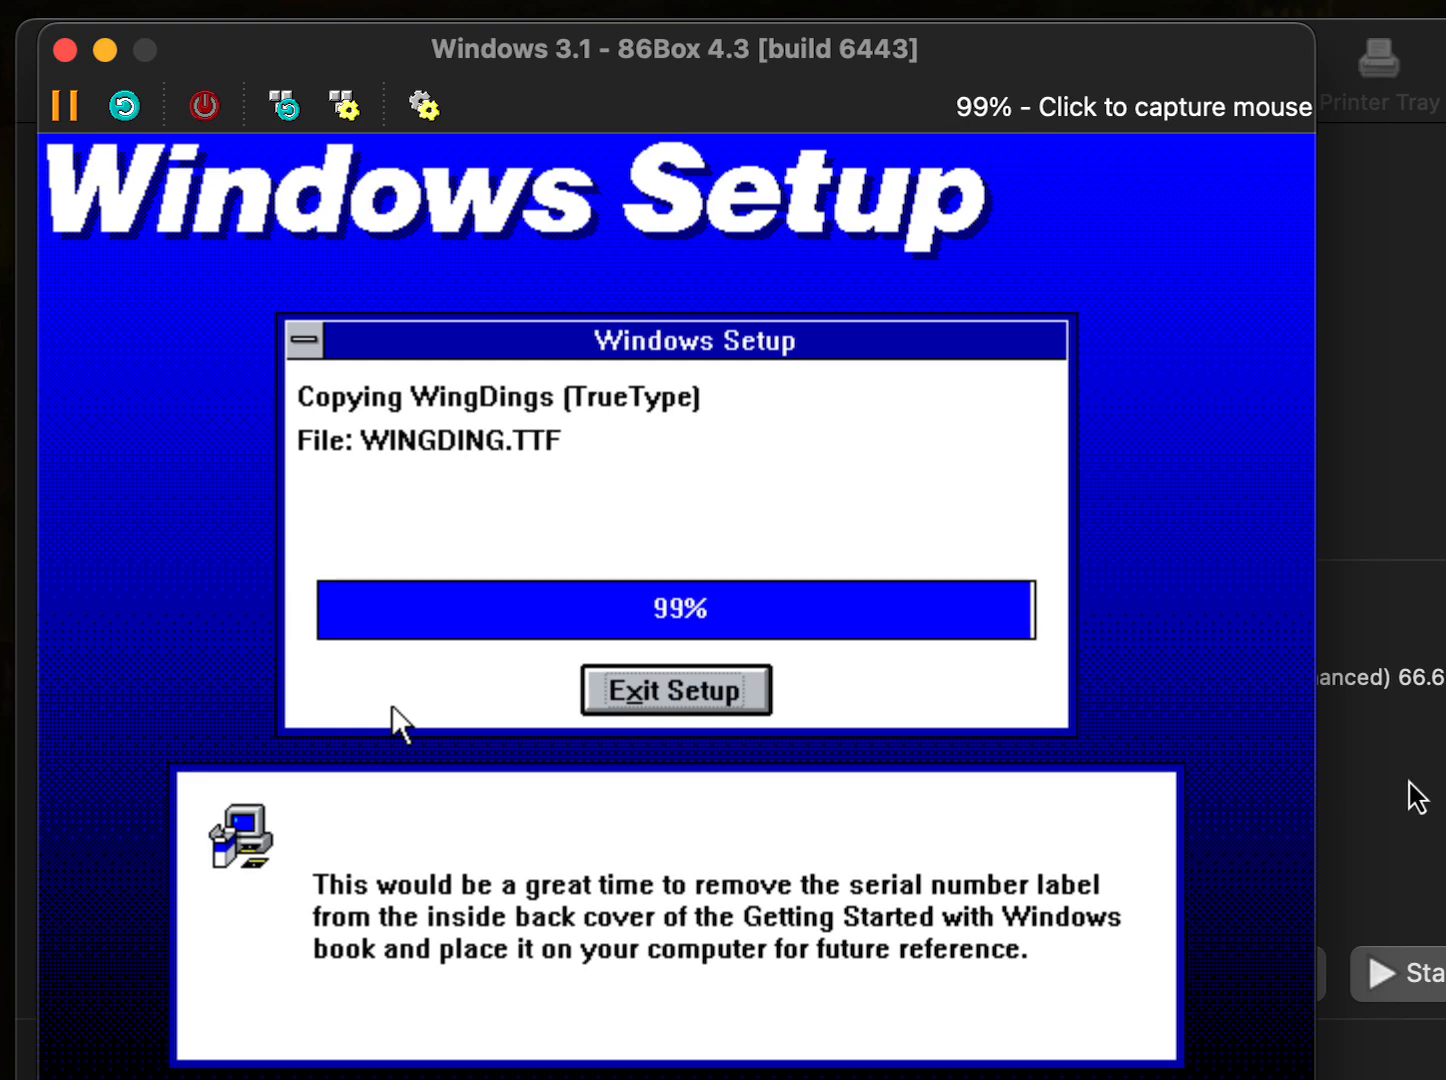
{"action": "left_click", "coordinate": [1197, 797]}
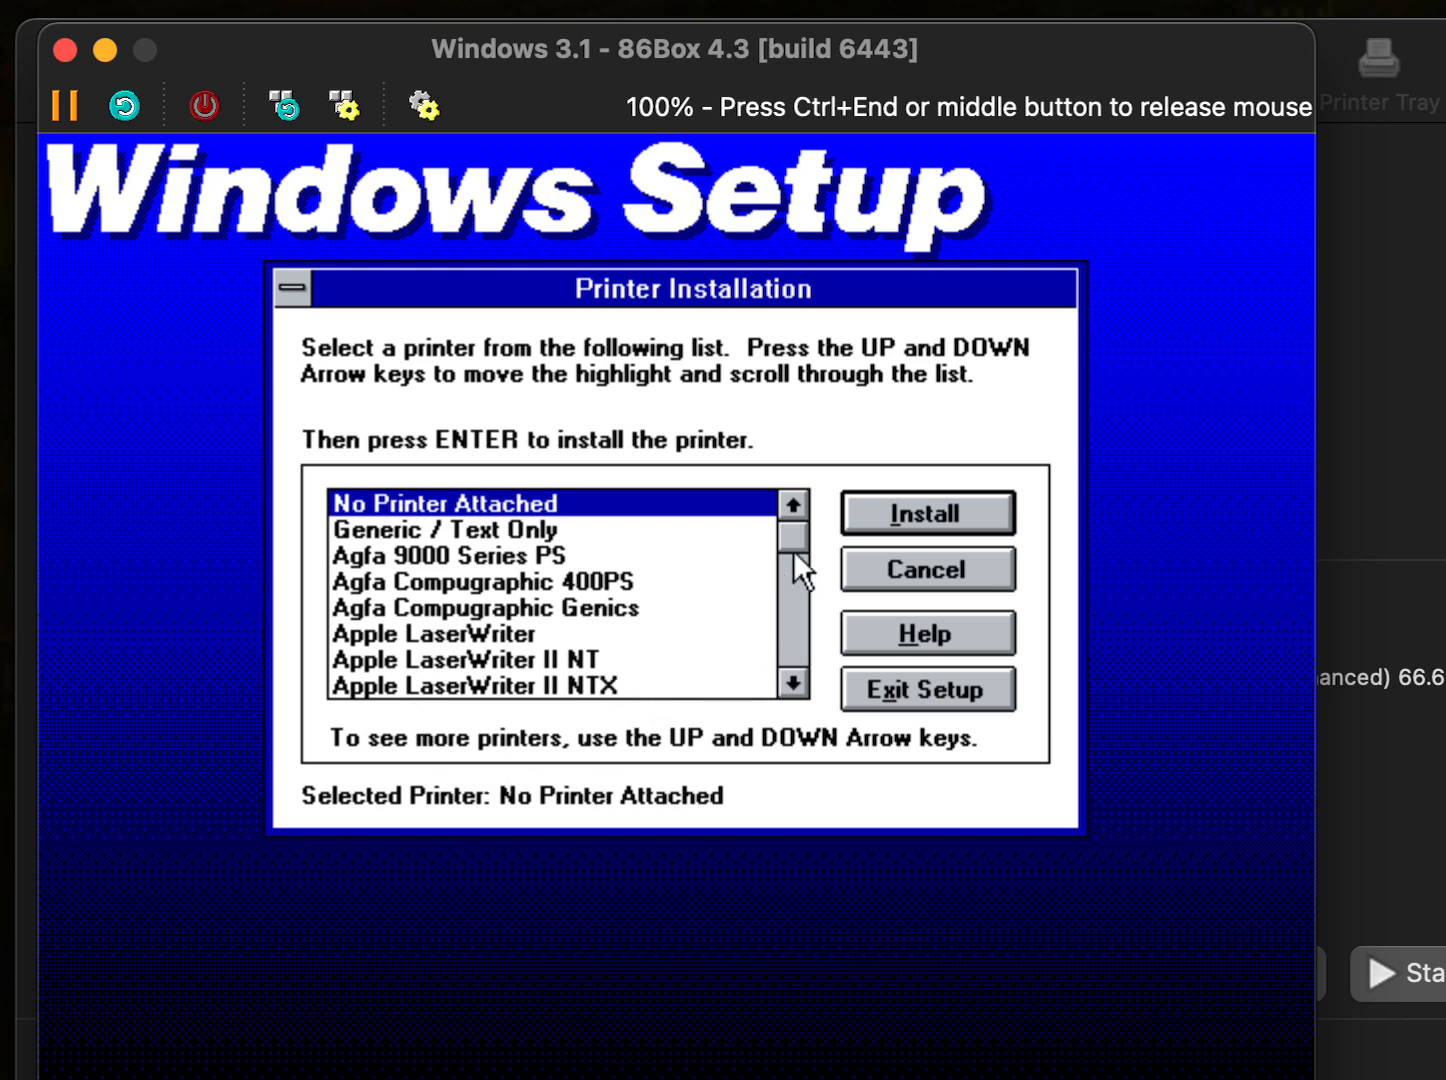
- Cancel printer installation, accept MS-DOS Editor, dismiss the drive D errors, and skip the tutorial
{"action": "mouse_move", "coordinate": [788, 543]}
{"action": "left_mouse_down"}
{"action": "mouse_move", "coordinate": [788, 556]}
{"action": "mouse_move", "coordinate": [789, 535]}
{"action": "left_mouse_up"}
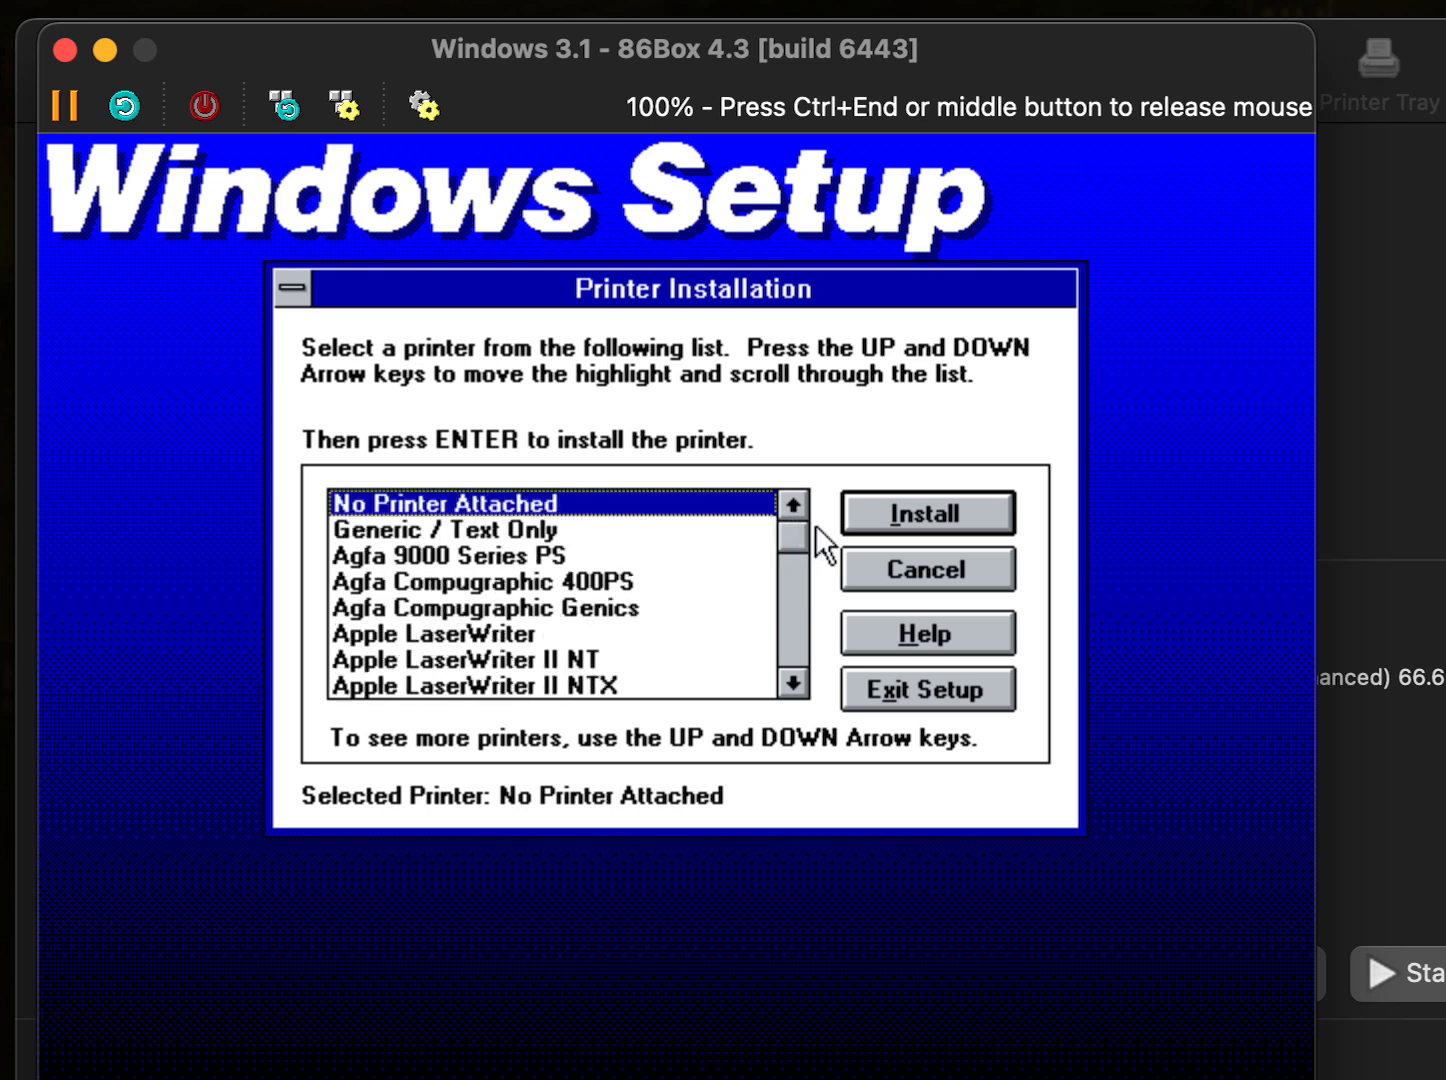
{"action": "left_click", "coordinate": [879, 566]}
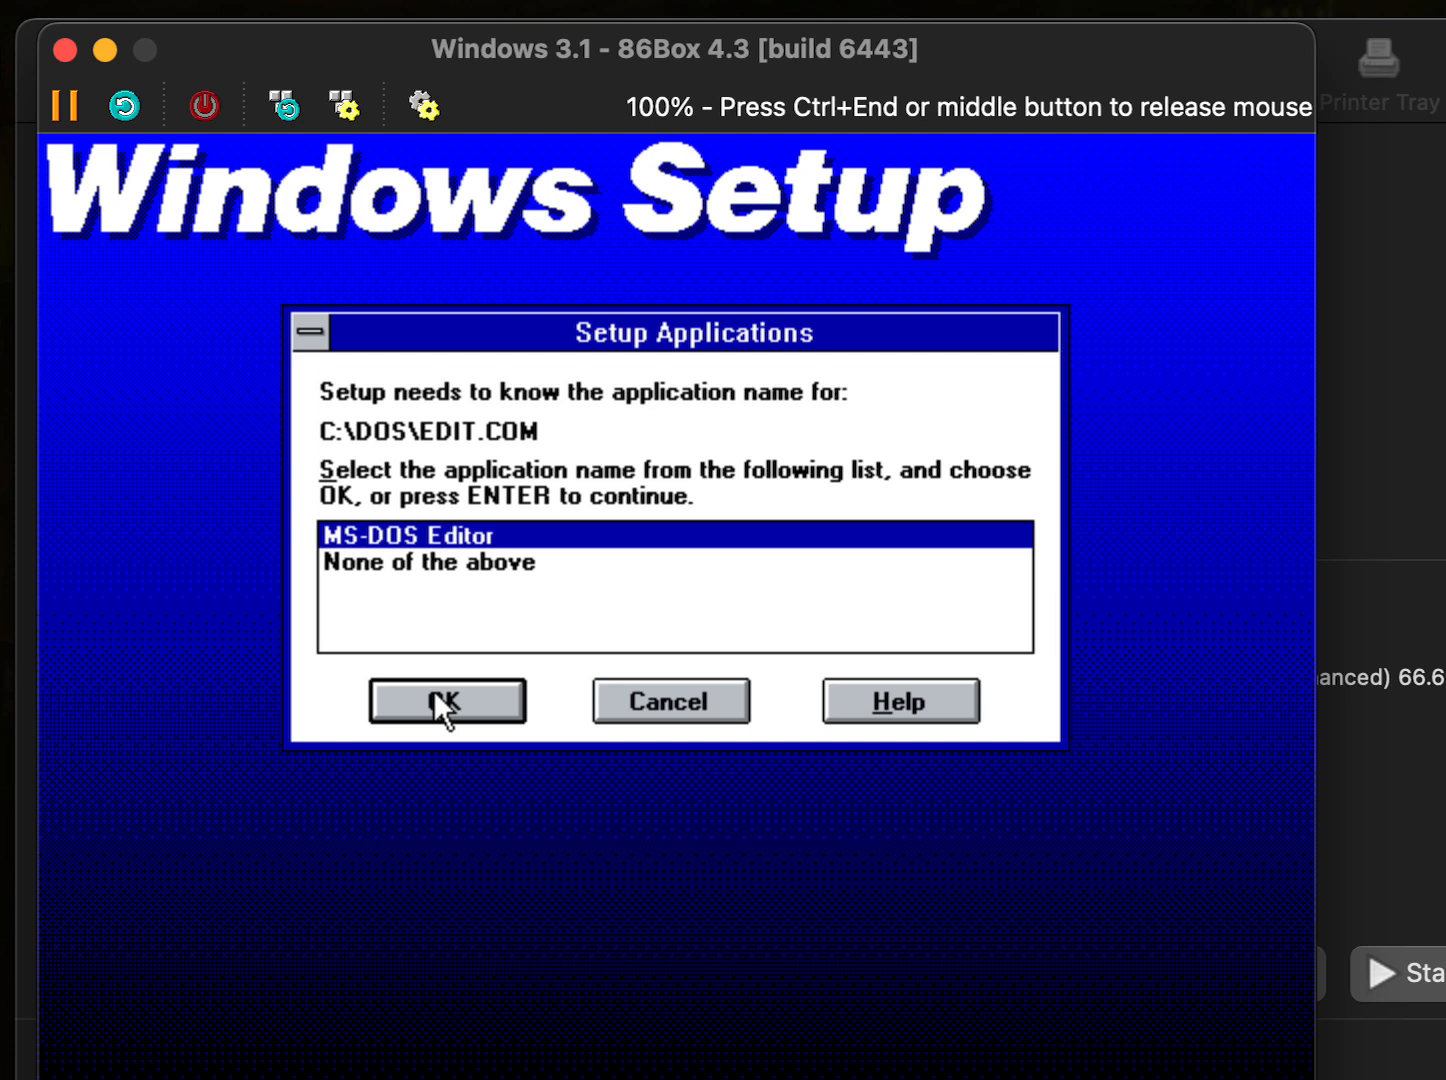
{"action": "left_click", "coordinate": [435, 695]}
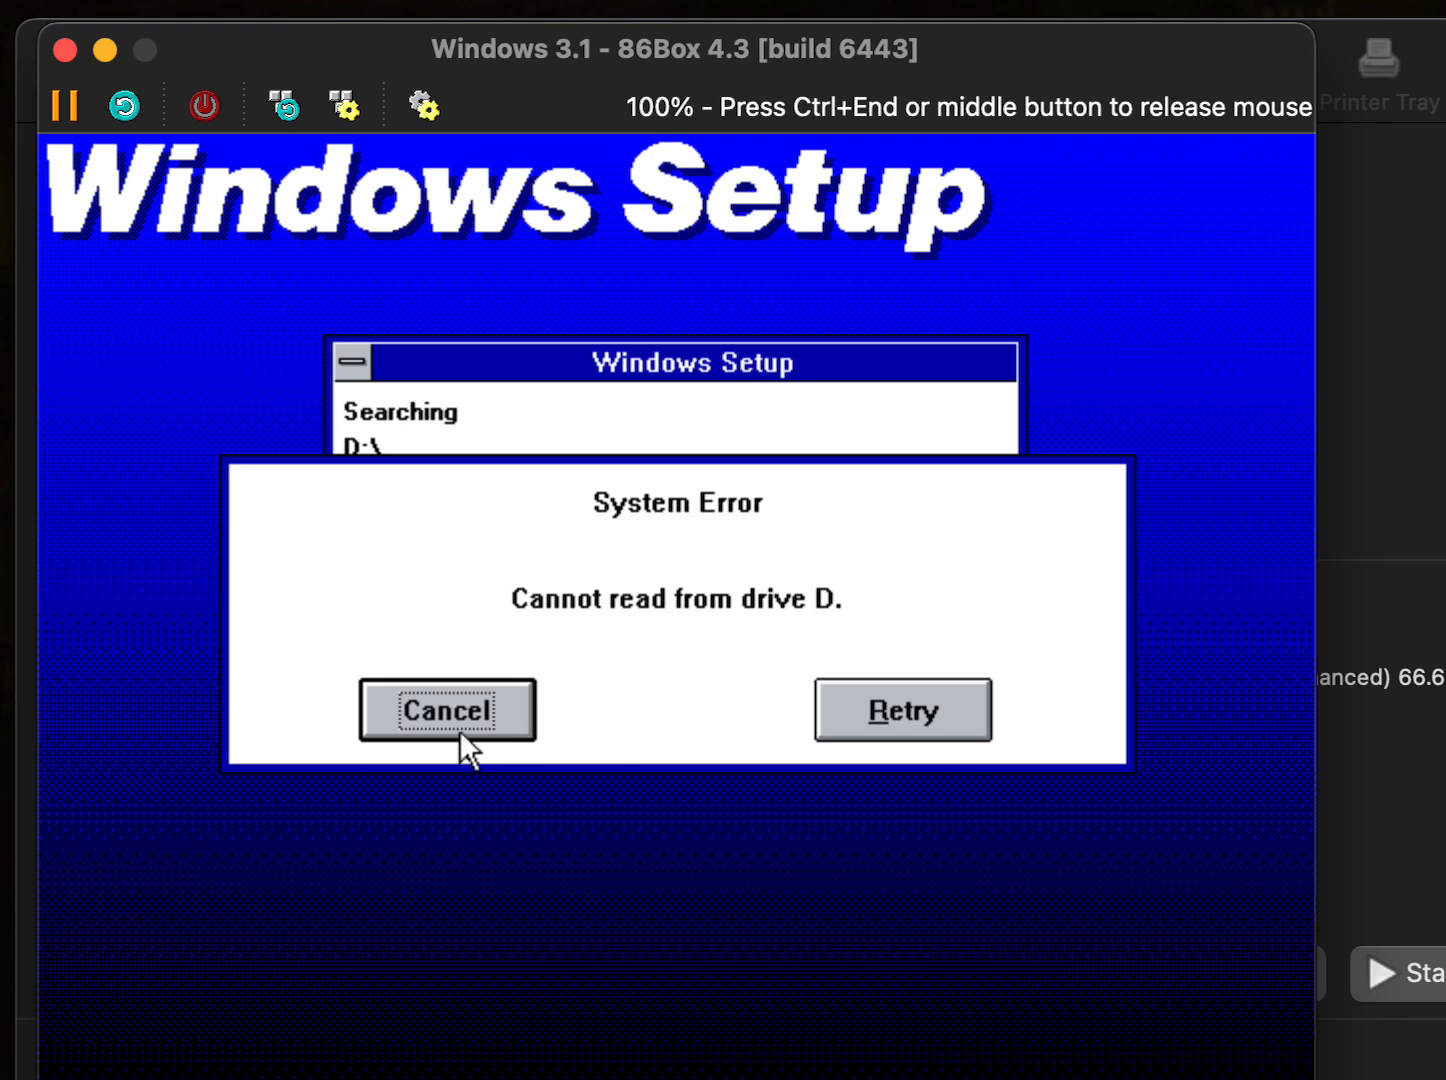
{"action": "left_click", "coordinate": [393, 717]}
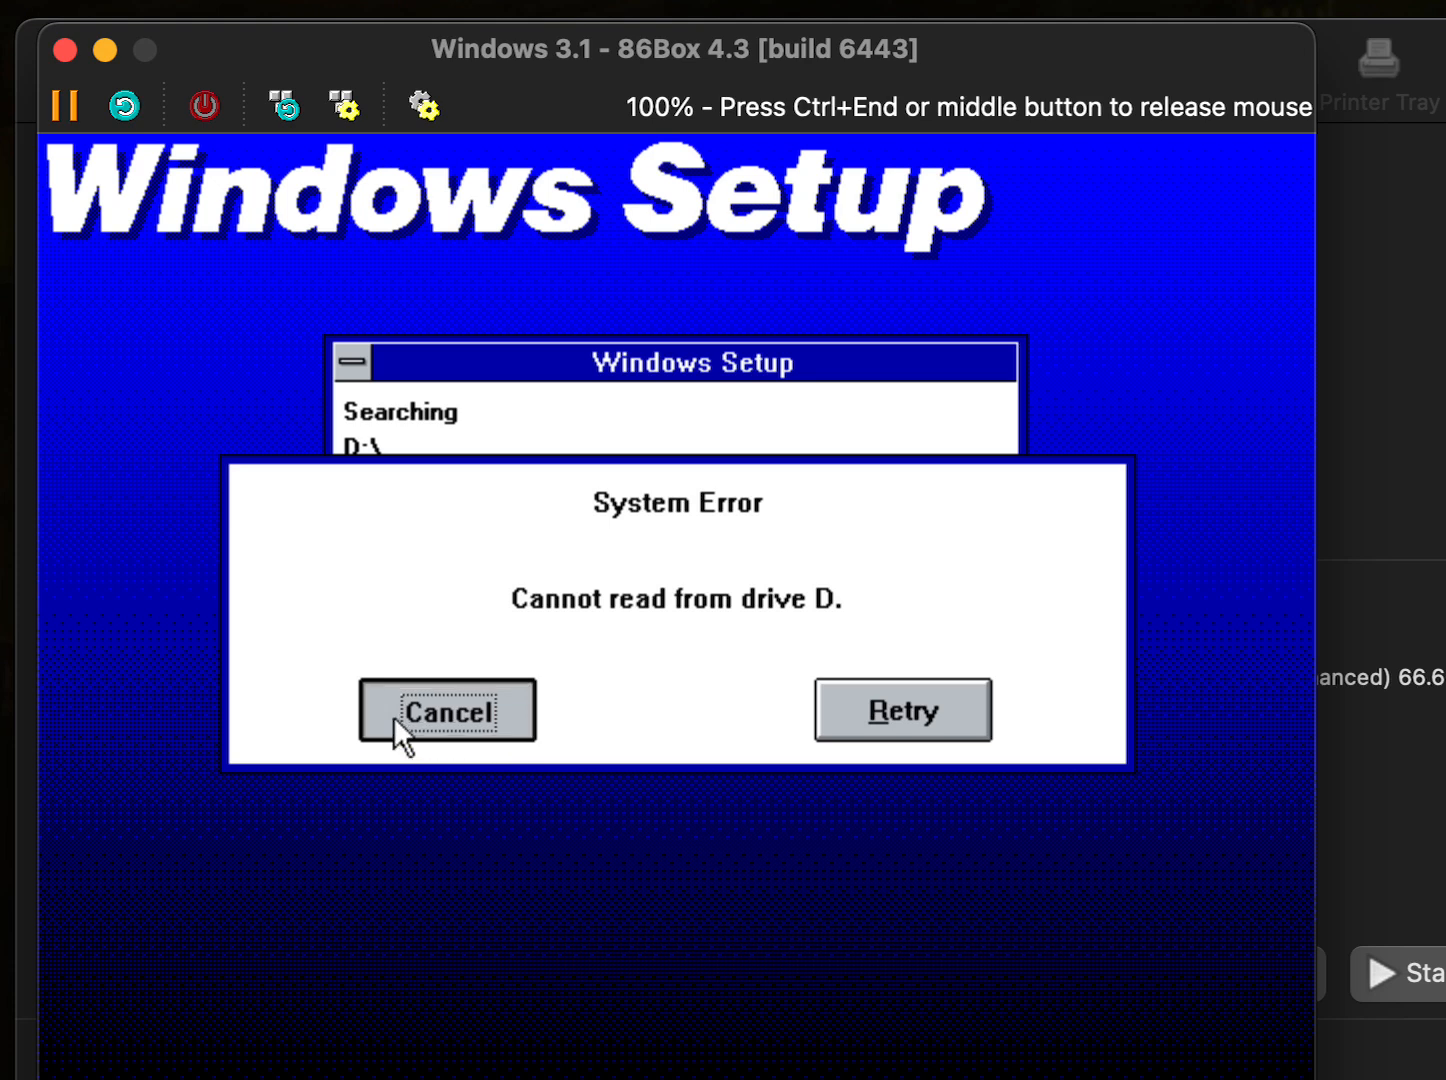
{"action": "left_click", "coordinate": [506, 717]}
{"action": "left_click", "coordinate": [421, 708]}
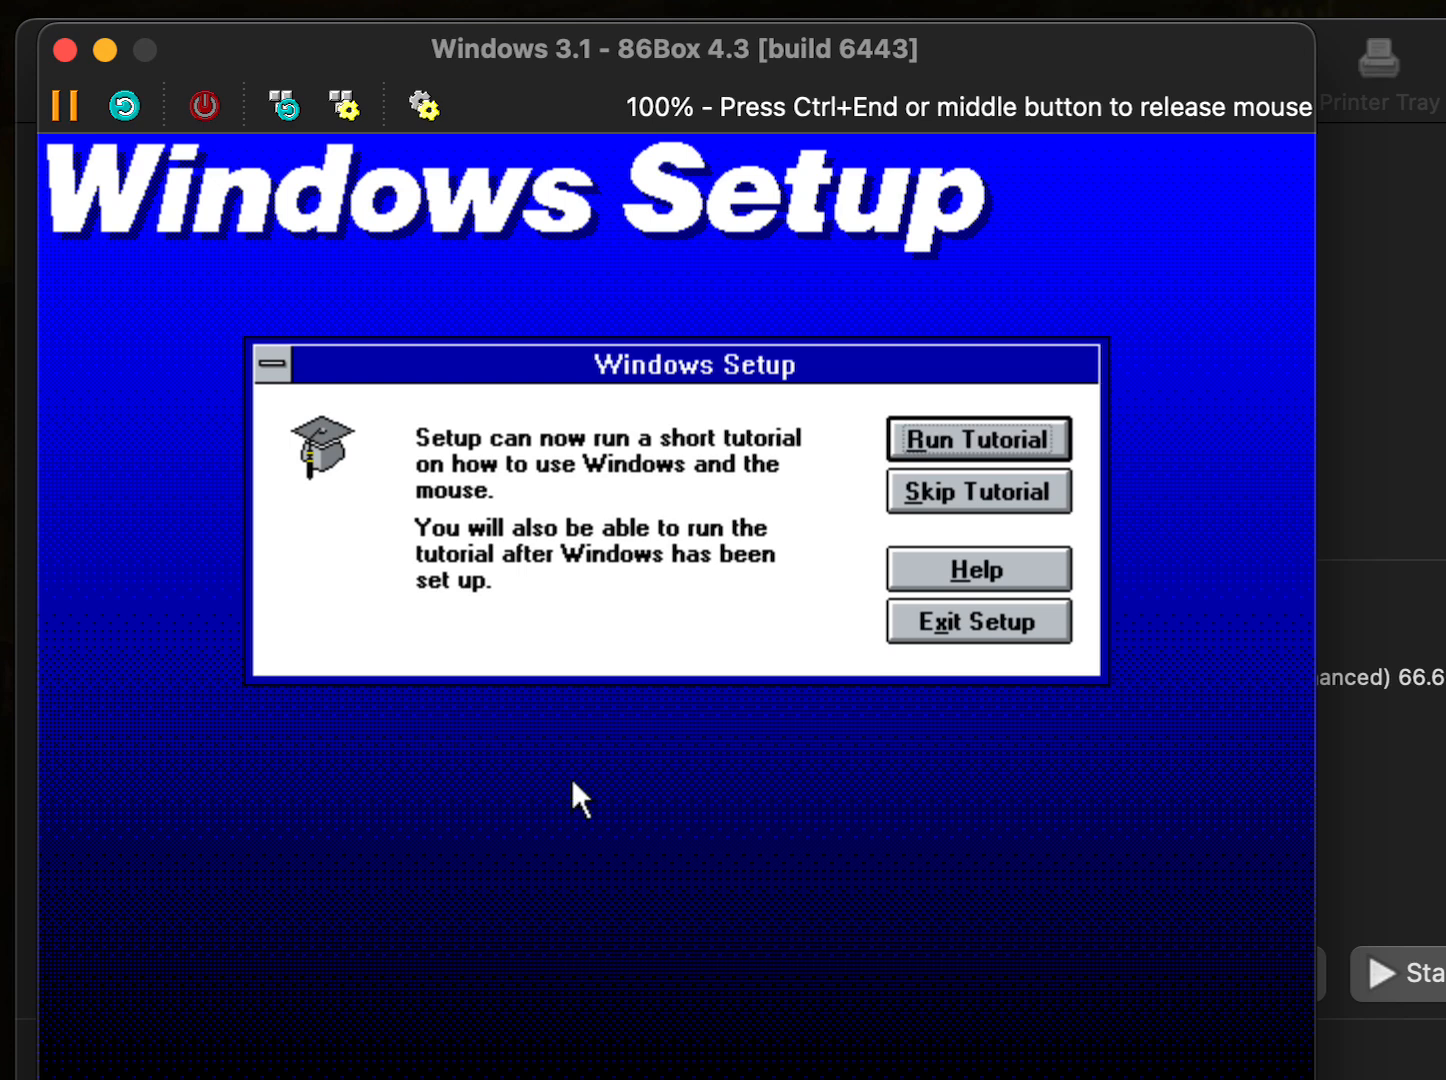
{"action": "left_click", "coordinate": [905, 490]}
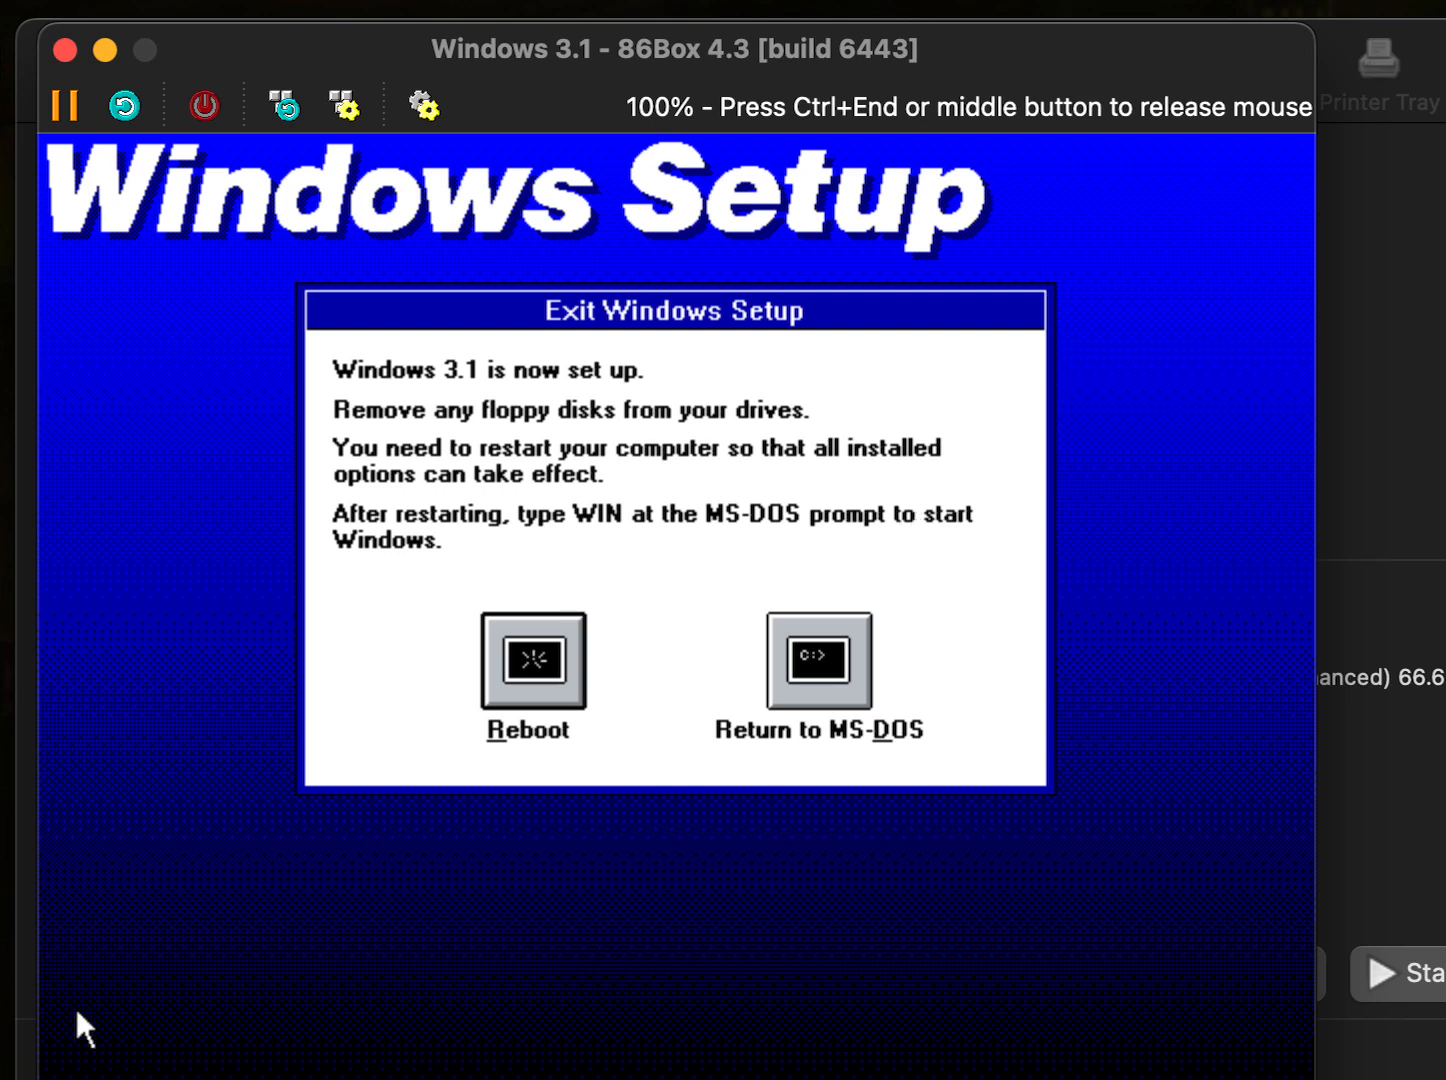
- Eject the setup floppy via the status-bar floppy icon and choose Reboot
{"action": "key", "text": "ctrl+End"}
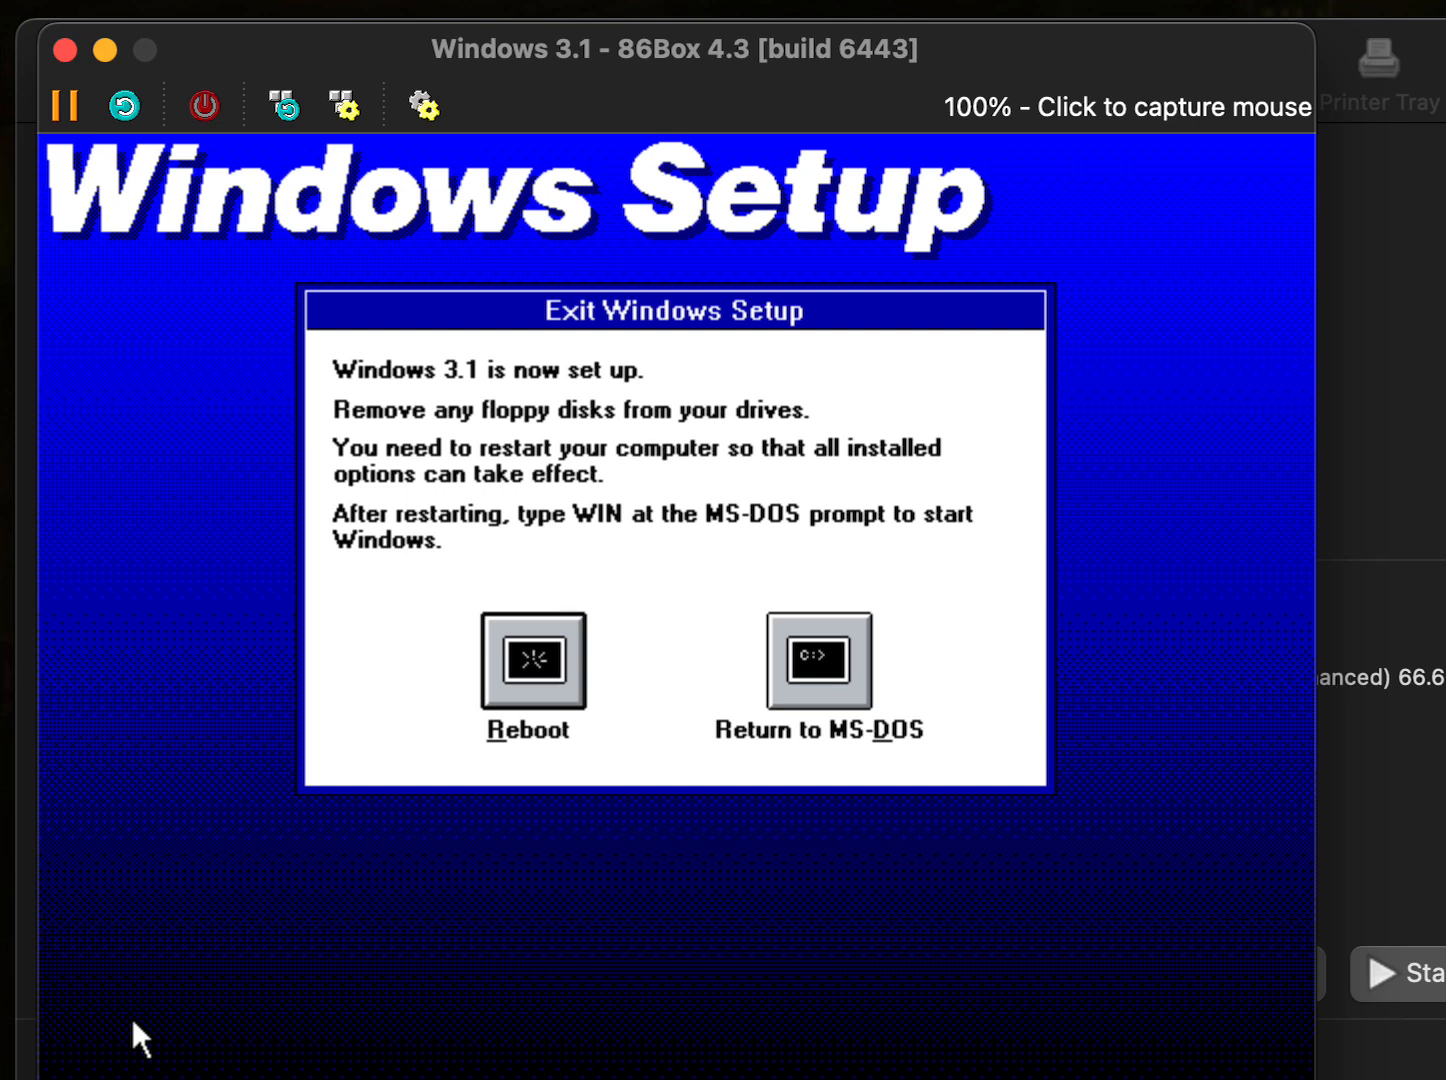
{"action": "left_click", "coordinate": [65, 1079]}
{"action": "left_click", "coordinate": [190, 1078]}
{"action": "left_click", "coordinate": [573, 780]}
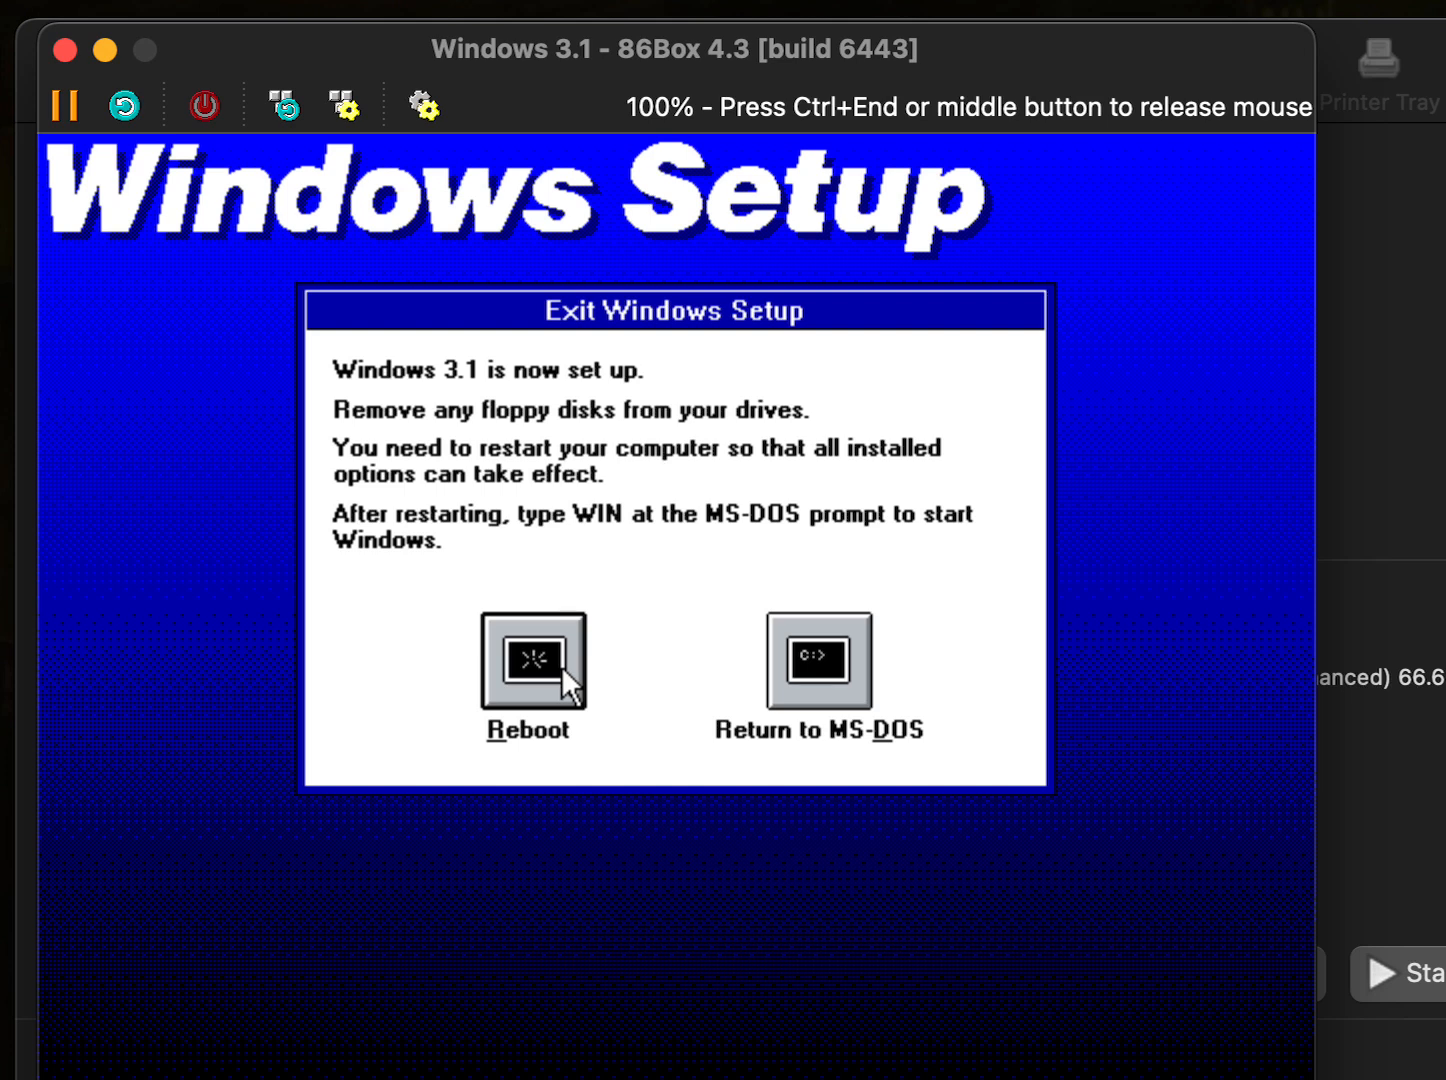
{"action": "left_click", "coordinate": [549, 664]}
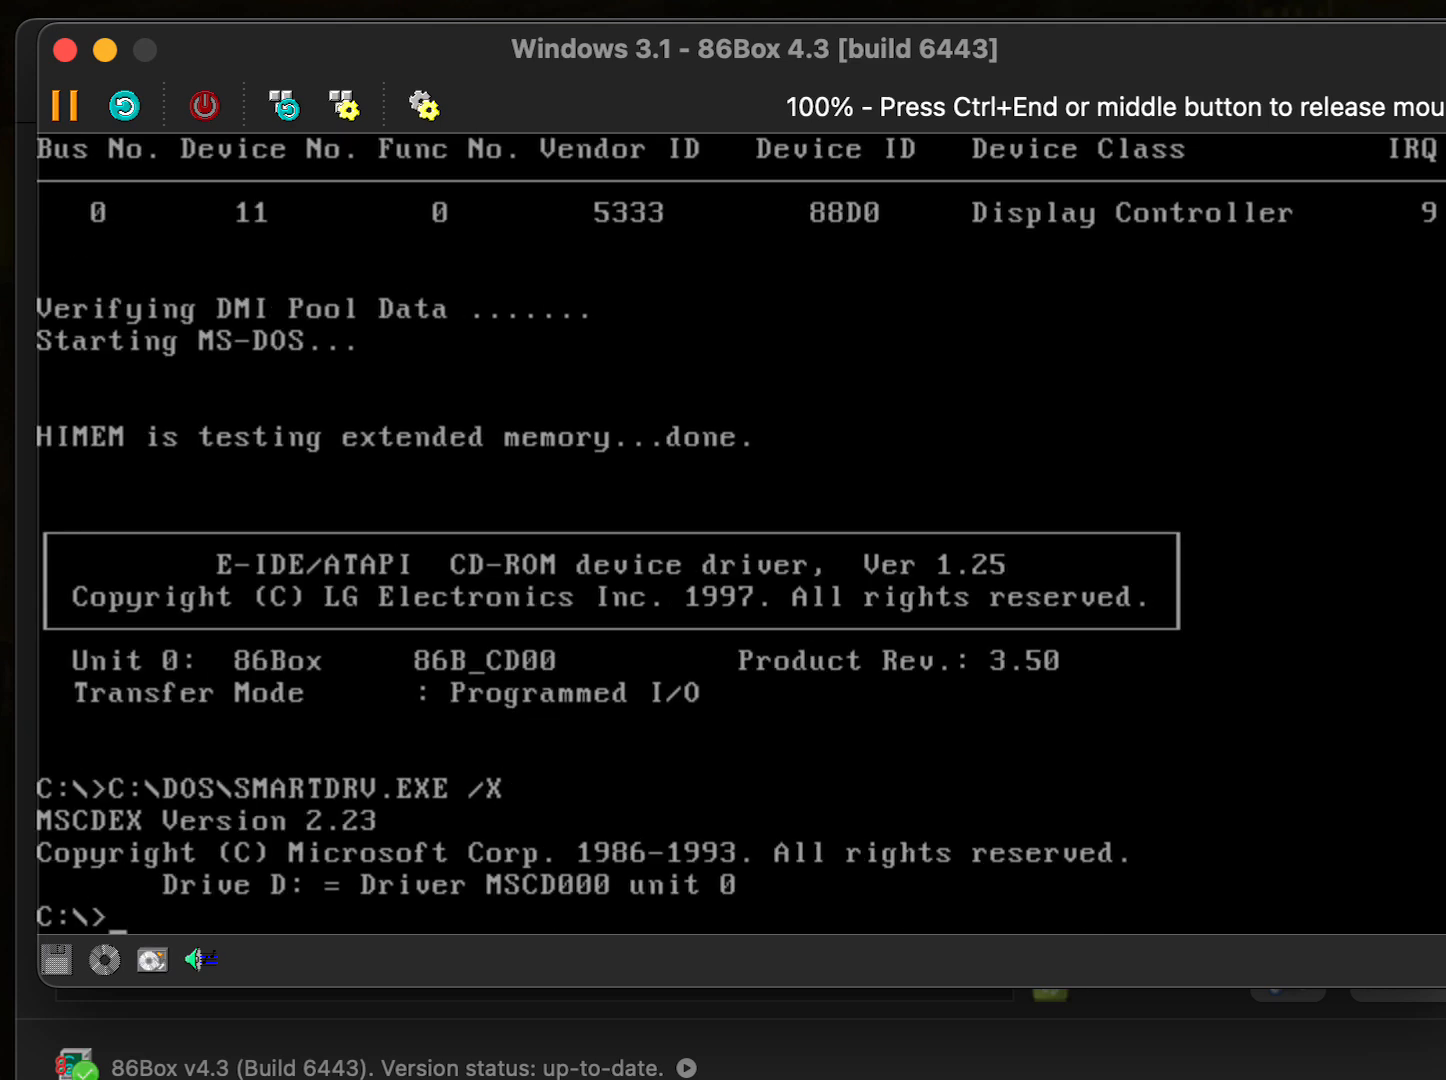
- Run win at the C:\> prompt to launch Windows 3.1 Program Manager
{"action": "type", "text": "win"}
{"action": "key", "text": "Return"}
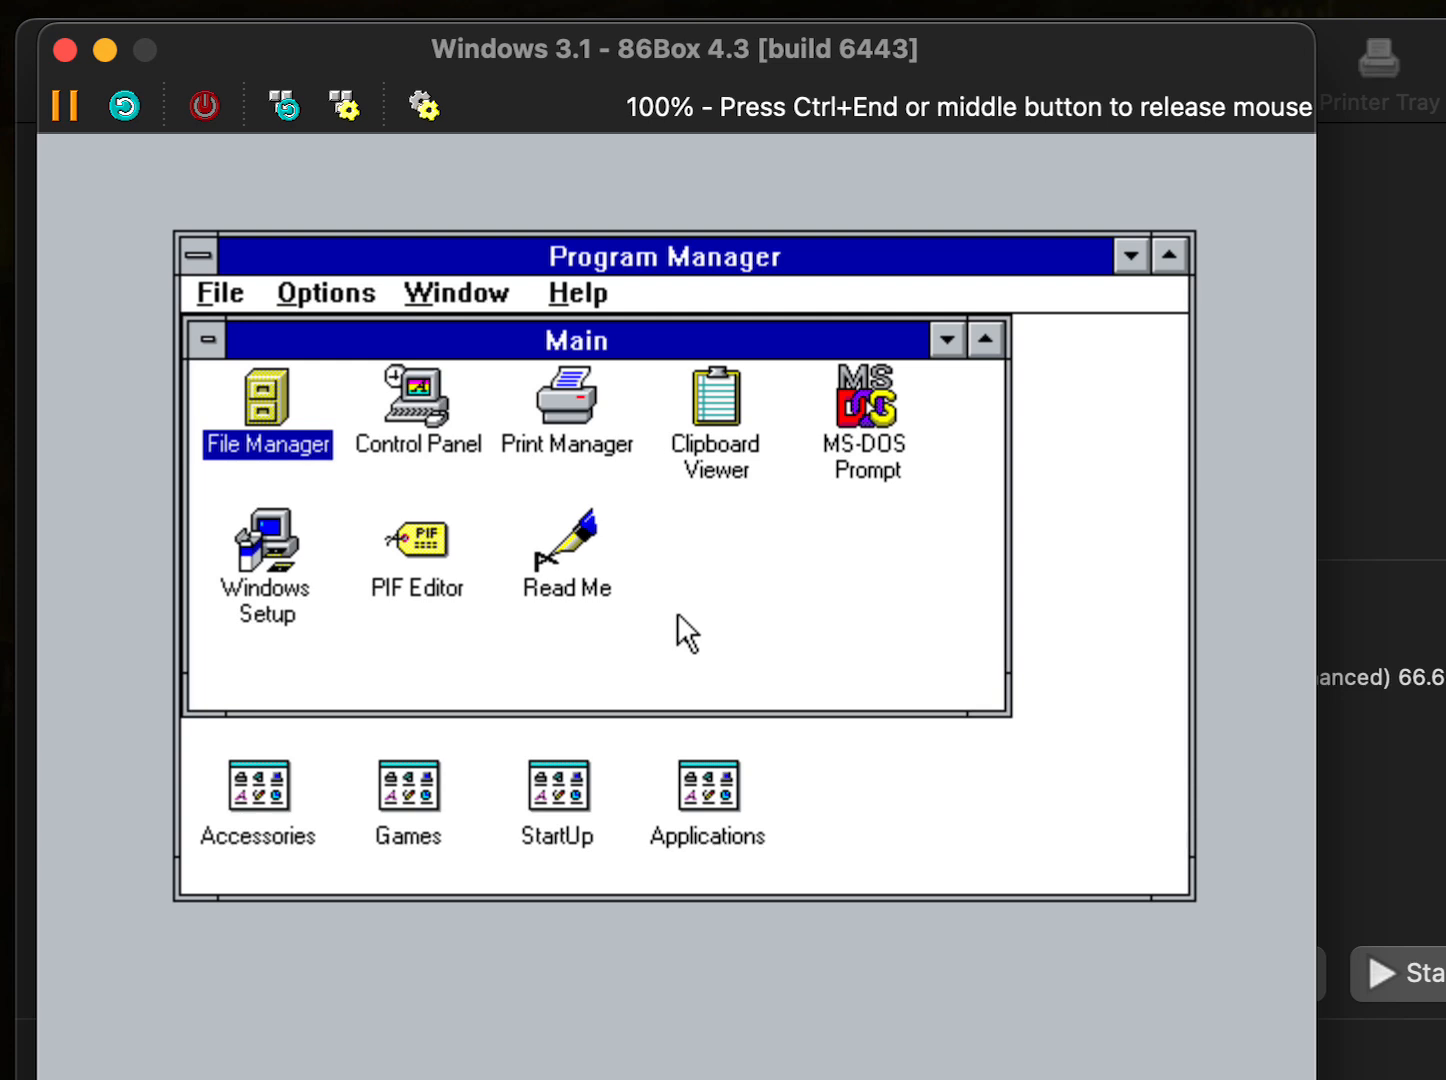
- In File Manager, browse floppy drive A and run install.exe from SB16_DISK1
{"action": "key", "text": "ctrl+End"}
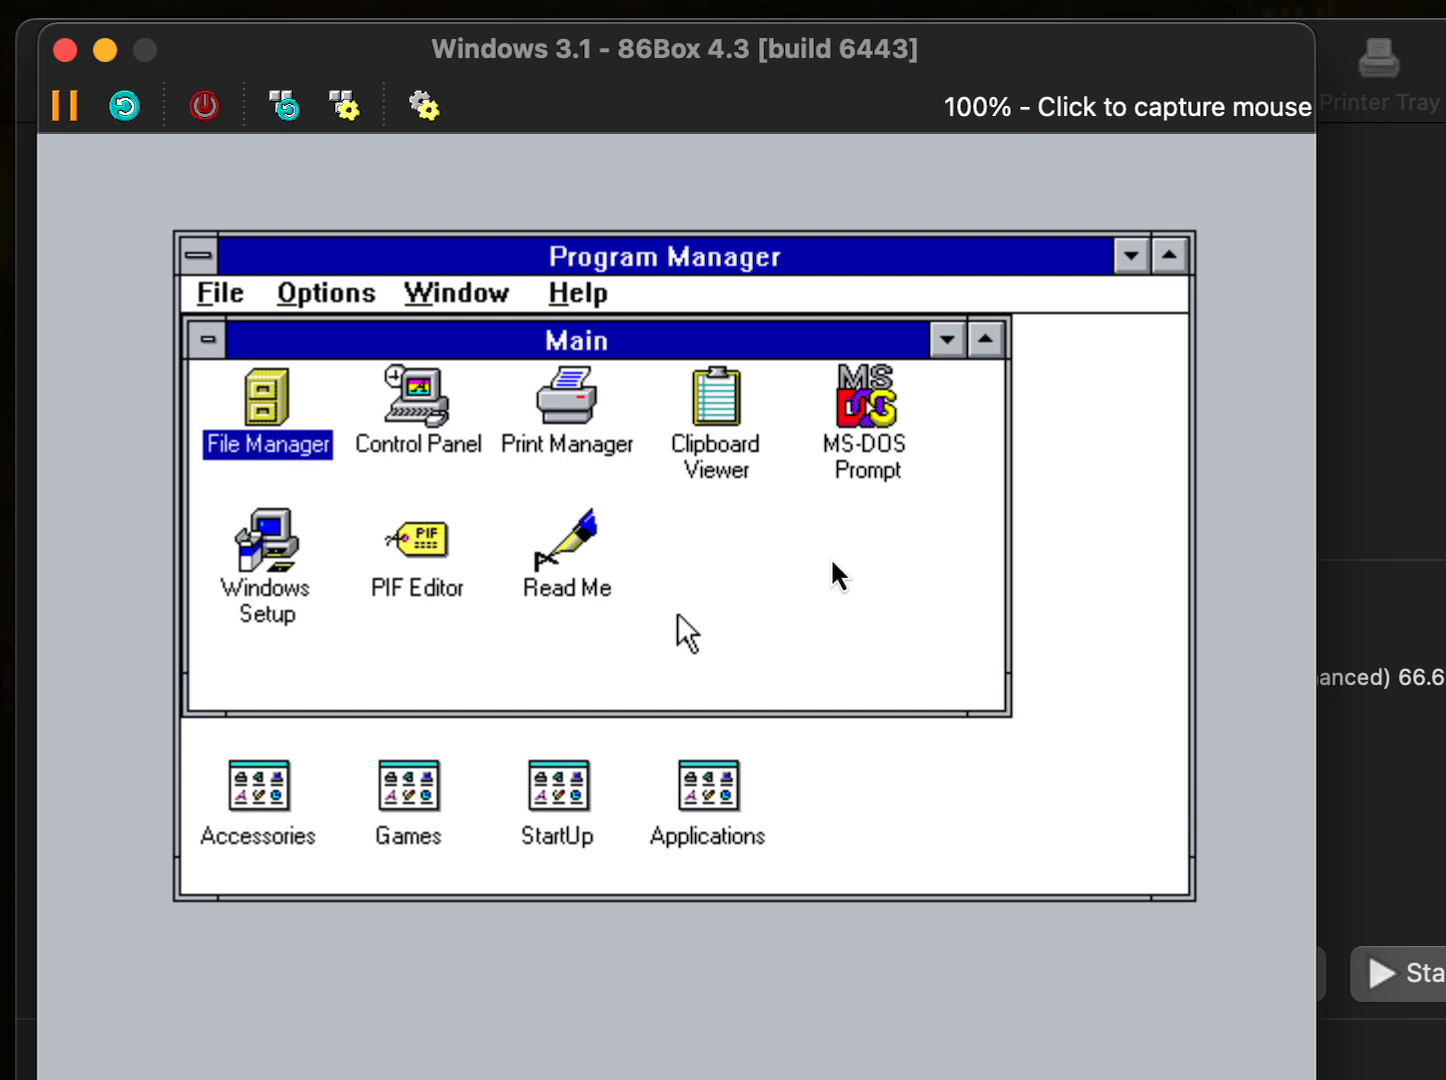
{"action": "left_click", "coordinate": [693, 523]}
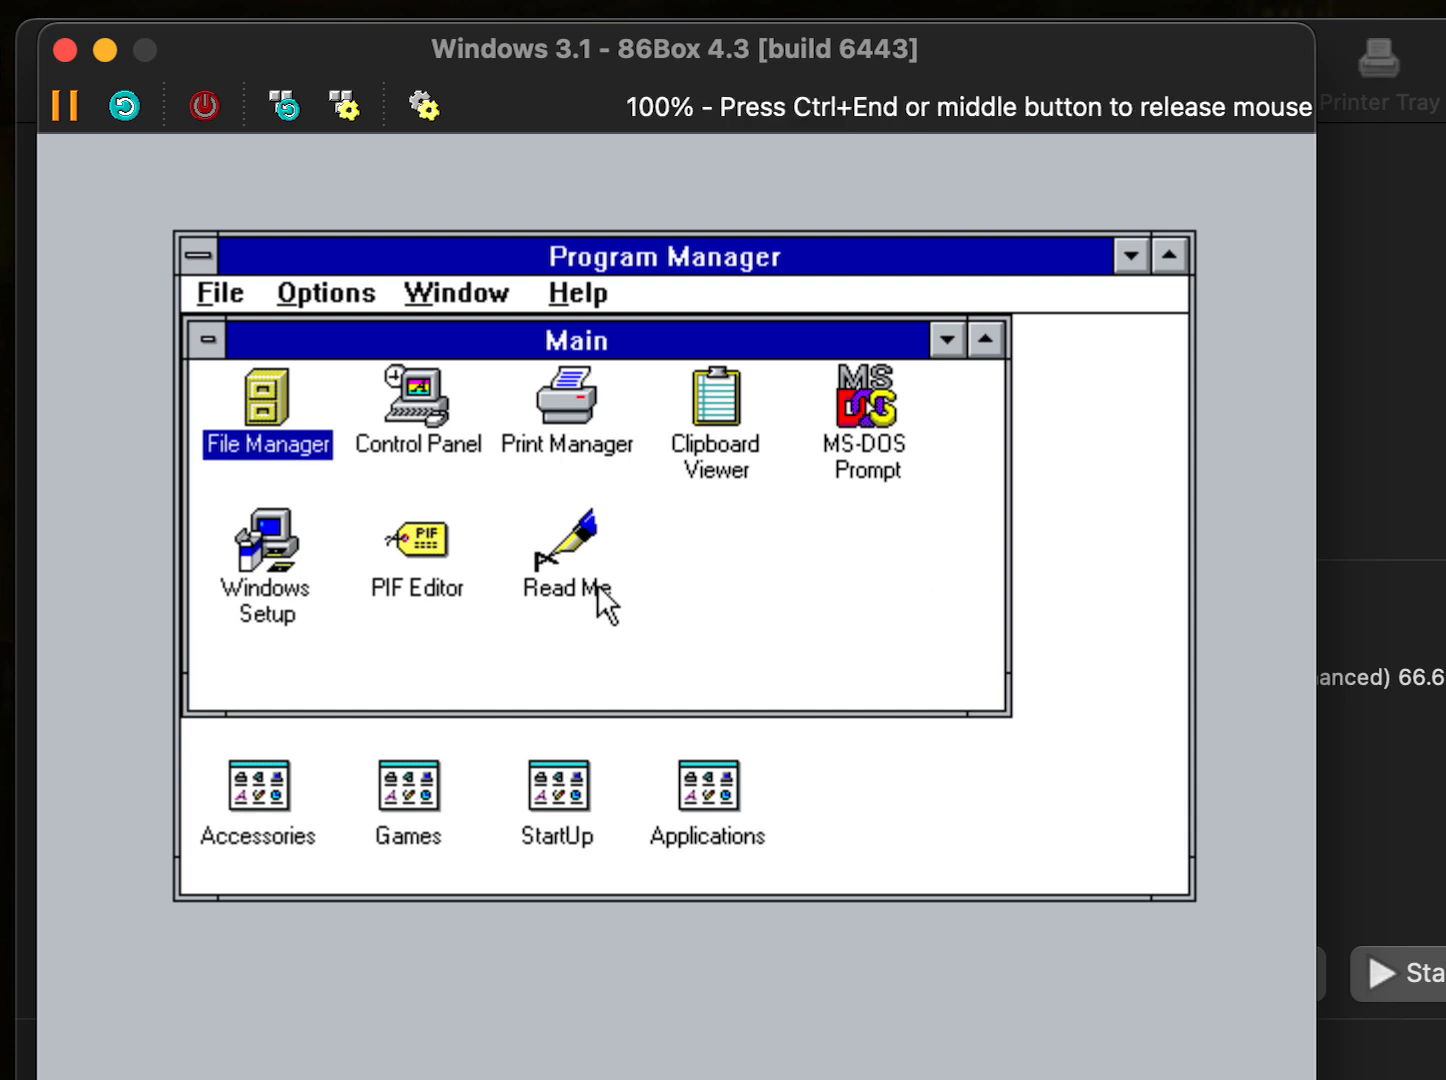
{"action": "double_click", "coordinate": [262, 398]}
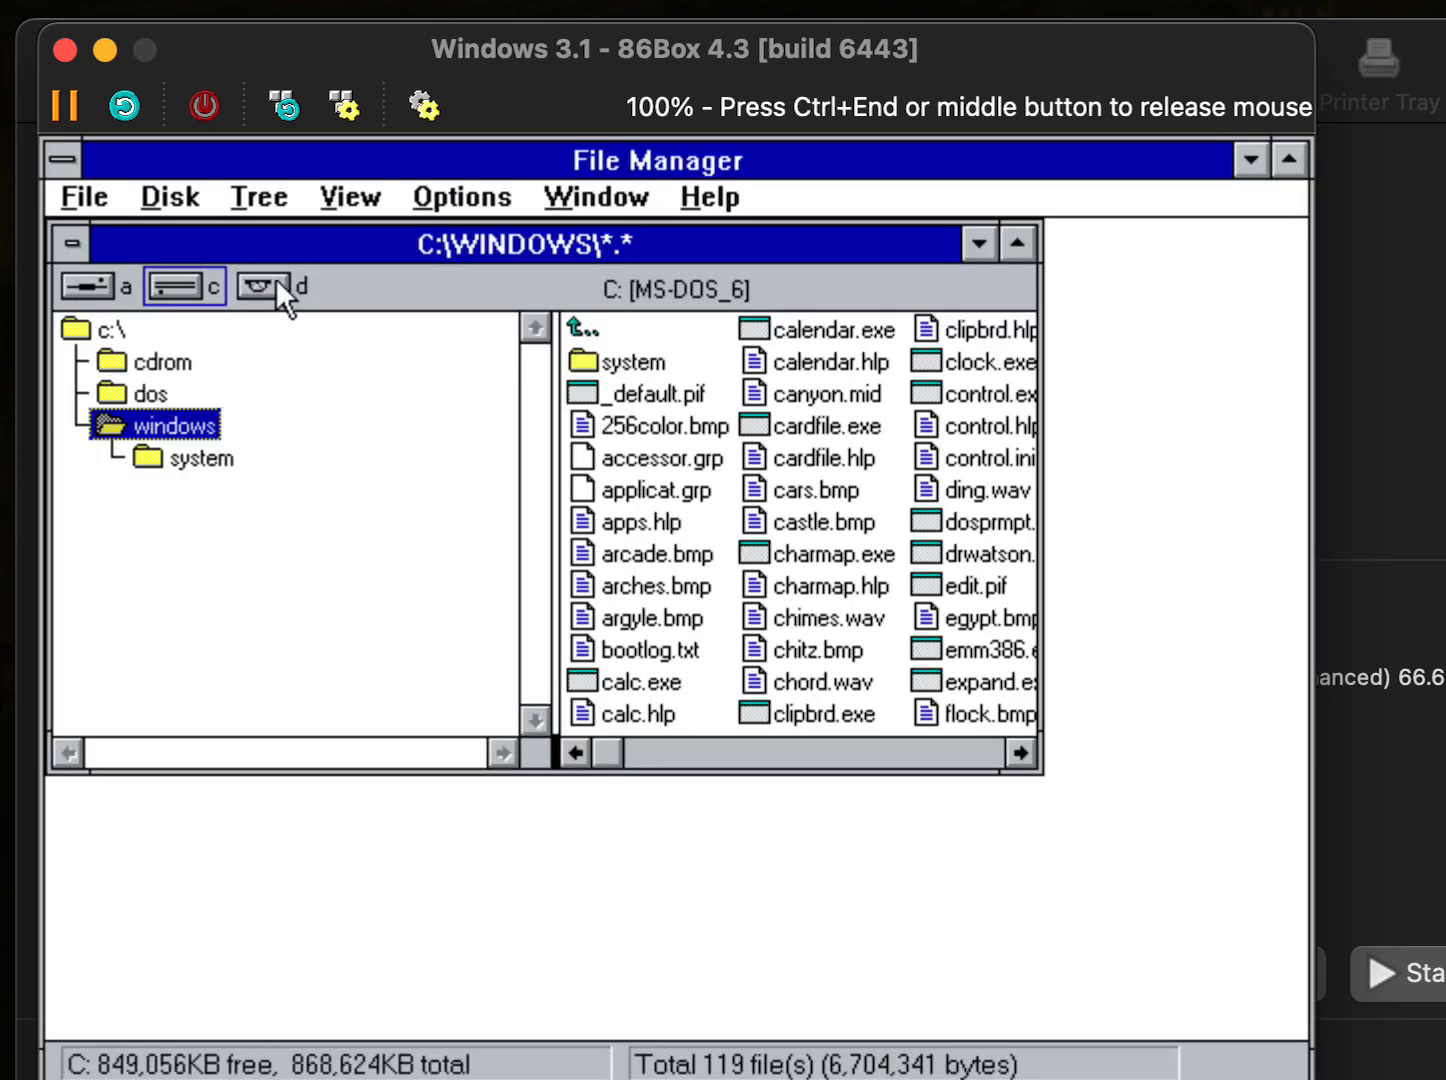
{"action": "left_click", "coordinate": [92, 285]}
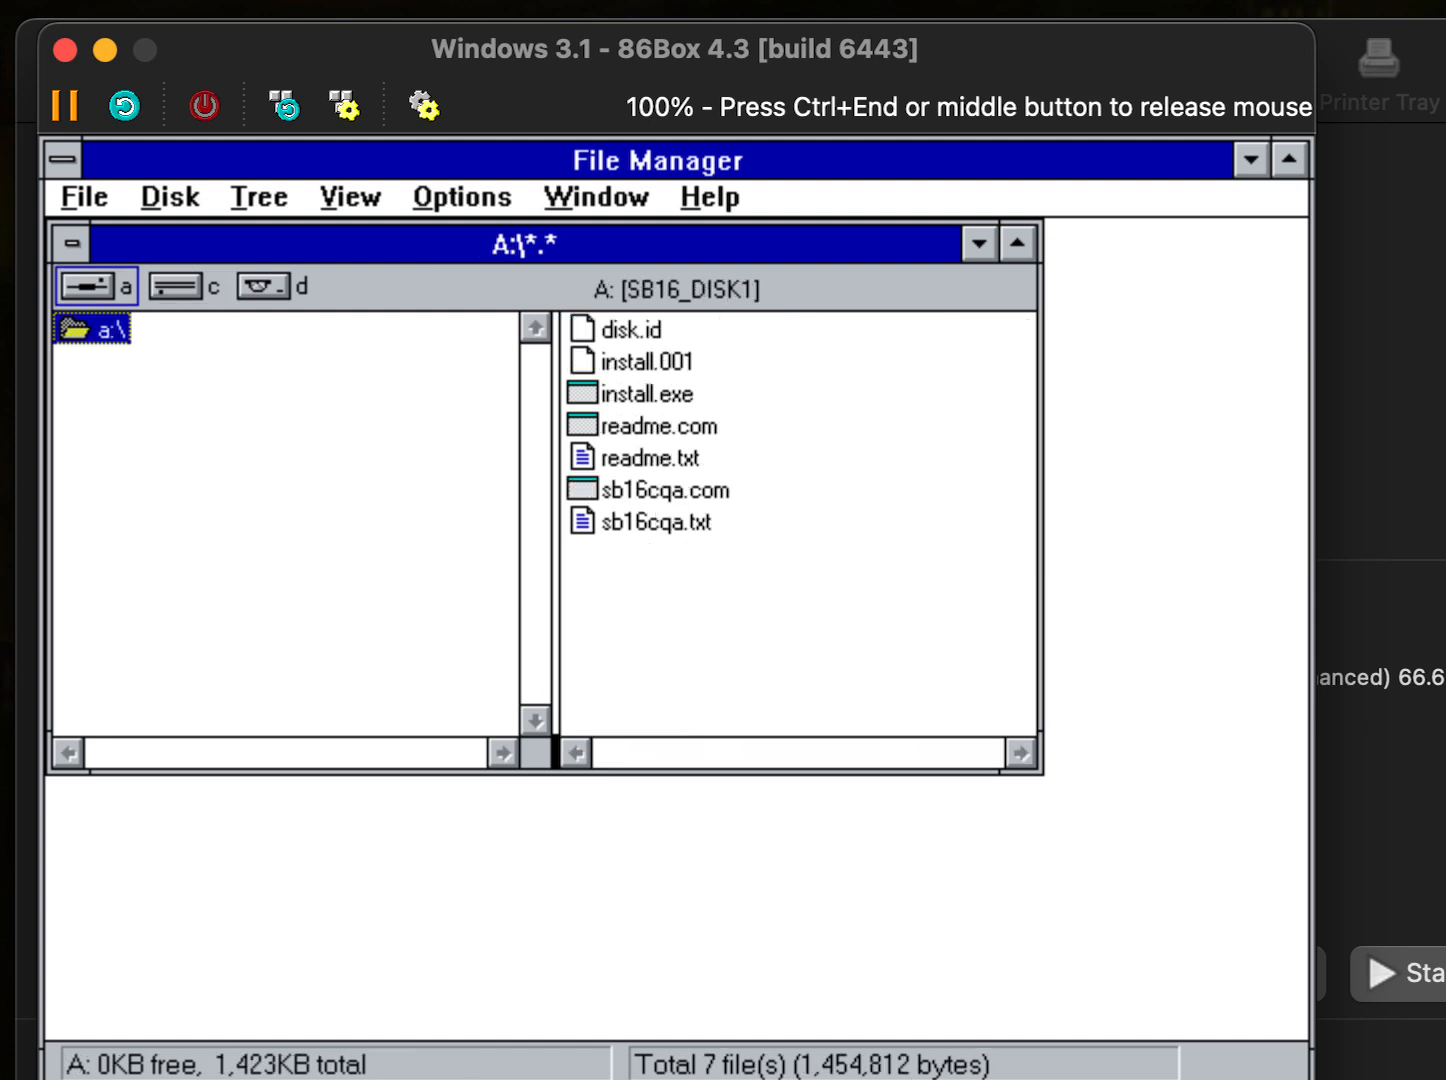
{"action": "left_click", "coordinate": [624, 392]}
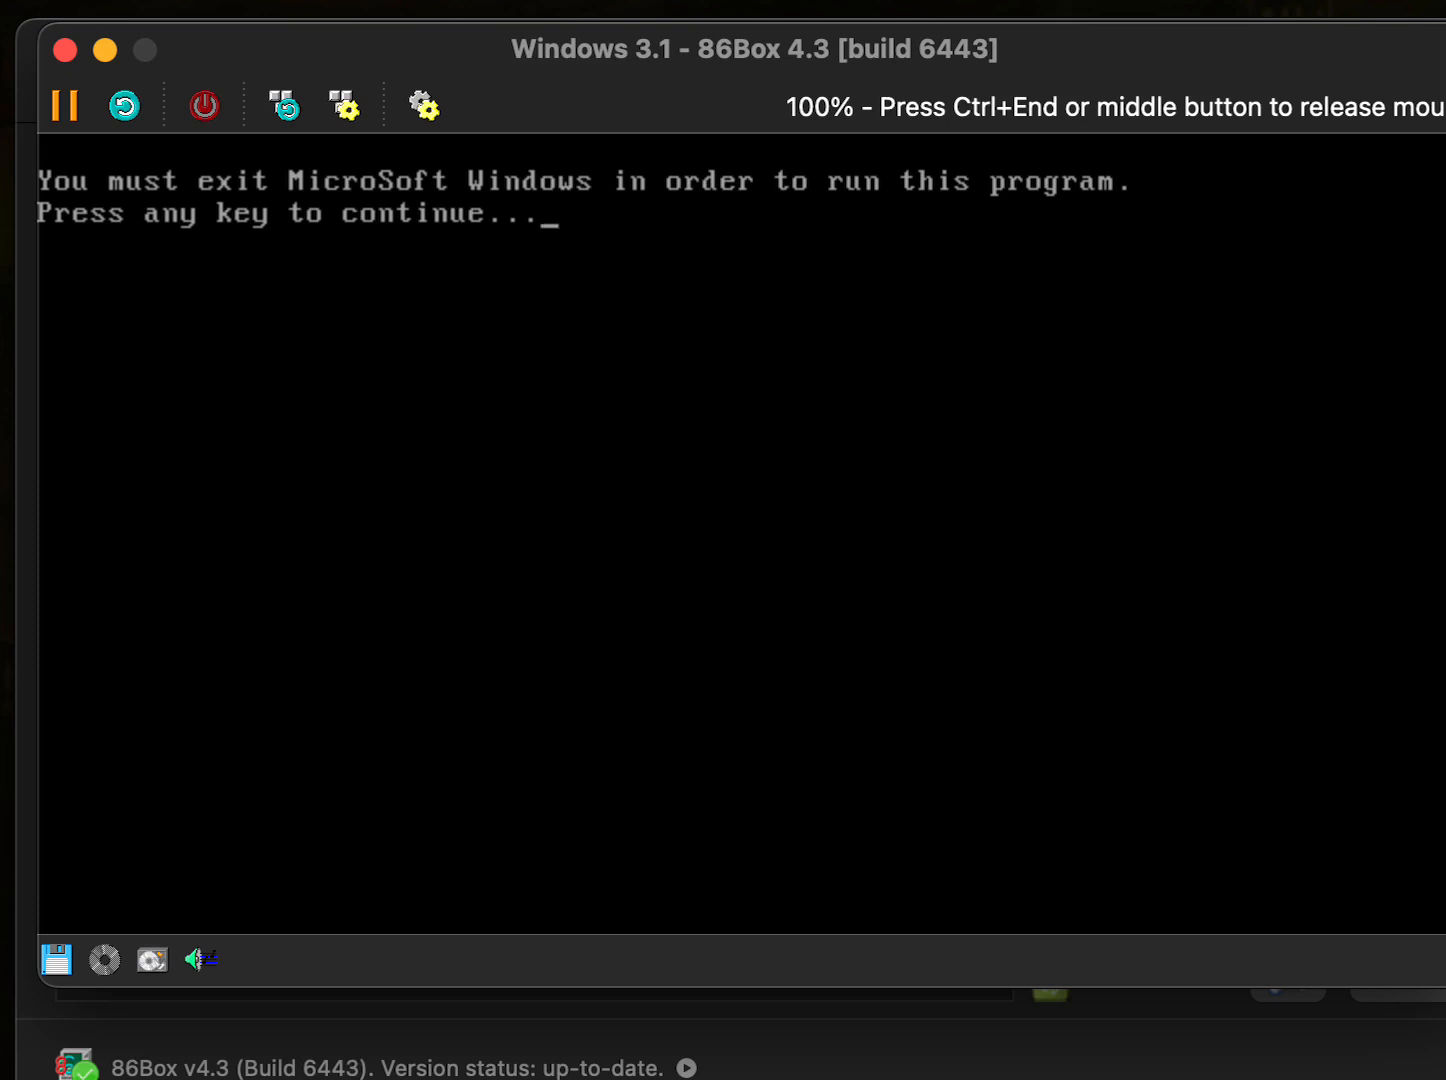
- Dismiss the message and close File Manager to return to Program Manager
{"action": "key", "text": "Return"}
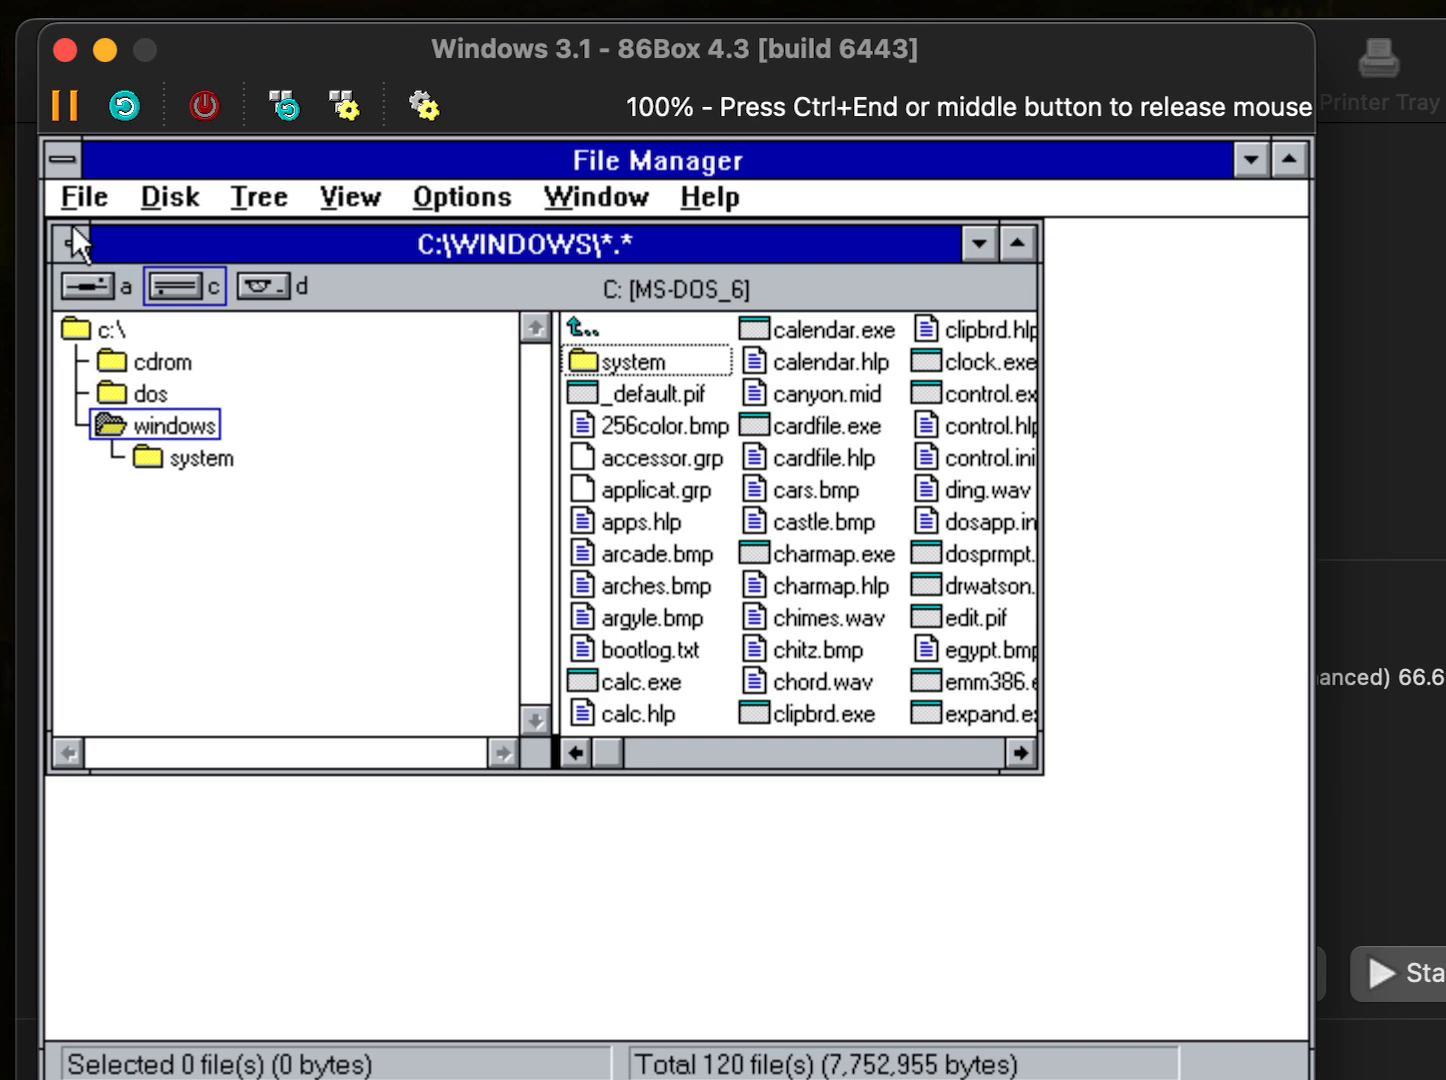
{"action": "left_click", "coordinate": [83, 197]}
{"action": "left_click", "coordinate": [170, 693]}
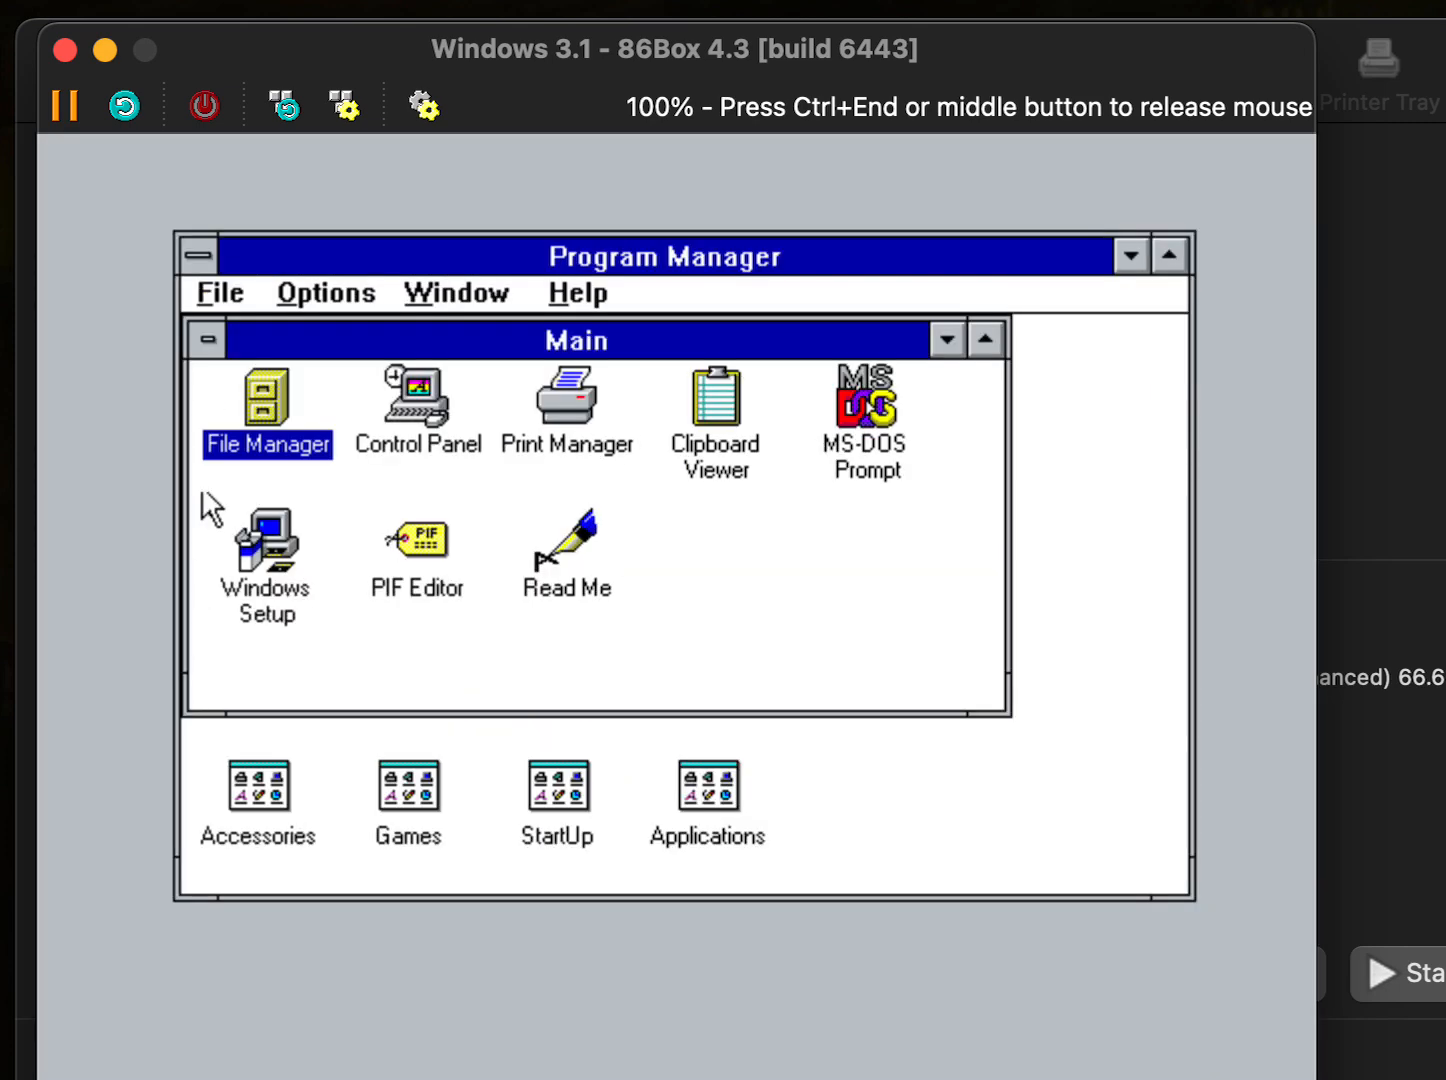
- Exit Windows to the DOS prompt and switch to floppy drive A:
{"action": "left_click", "coordinate": [218, 294]}
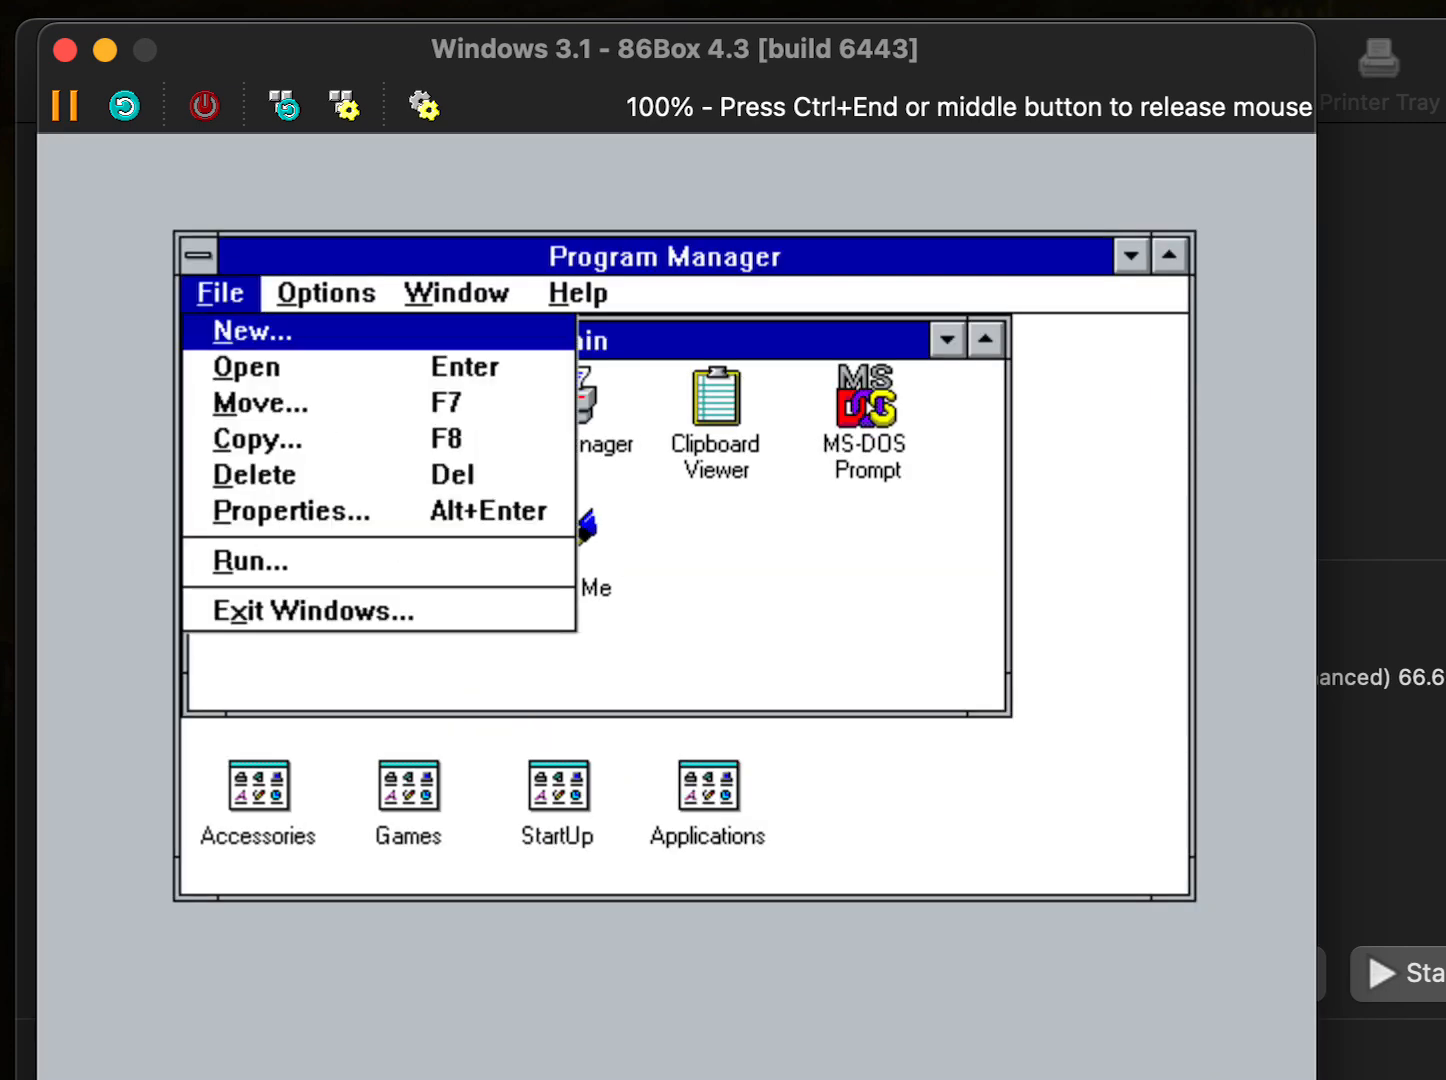
{"action": "left_click", "coordinate": [258, 606]}
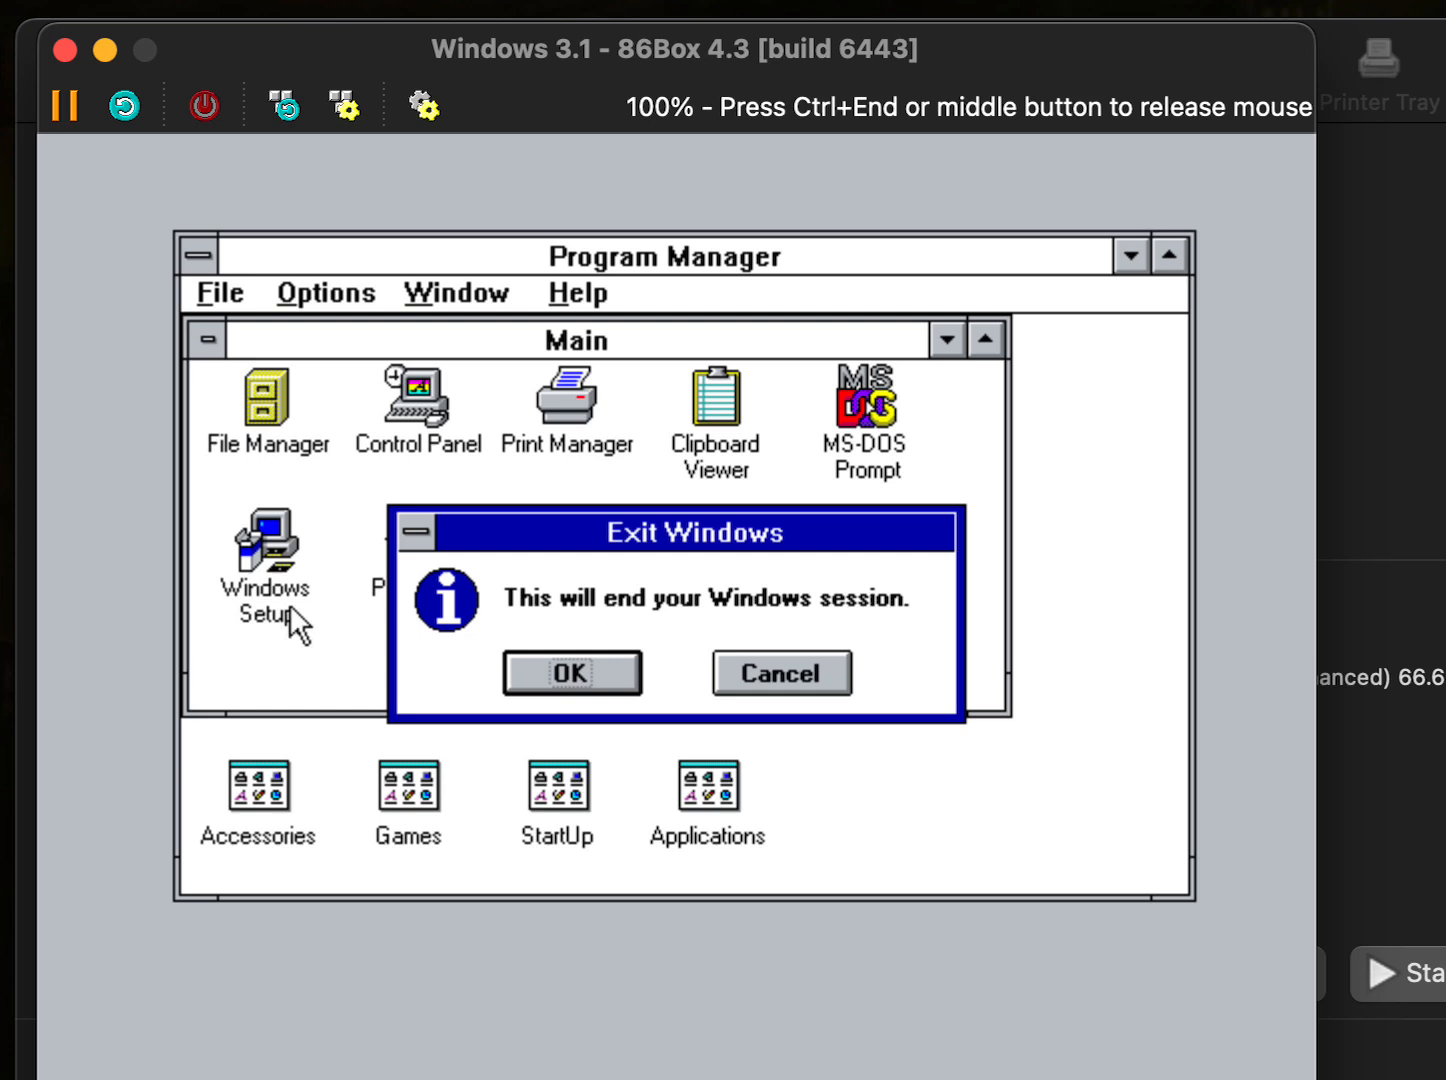
{"action": "left_click", "coordinate": [549, 654]}
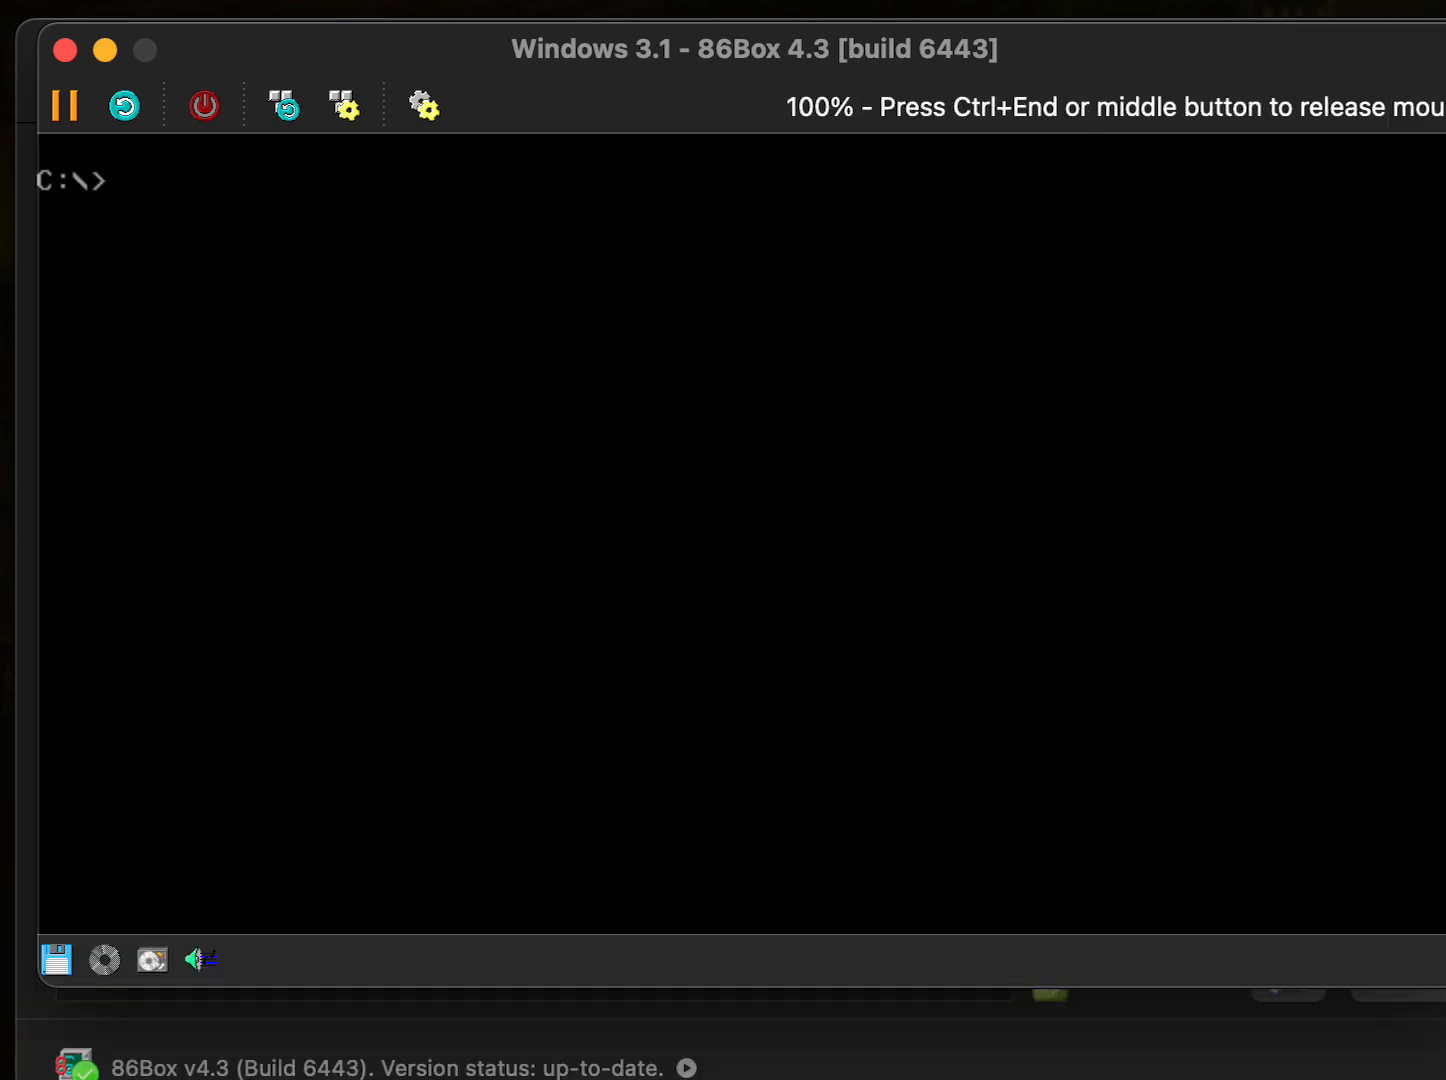
{"action": "type", "text": "A:"}
{"action": "key", "text": "Return"}
- Run A:\install.exe and install the Sound Blaster 16 software into C:\SB16 on drive C
{"action": "type", "text": "install."}
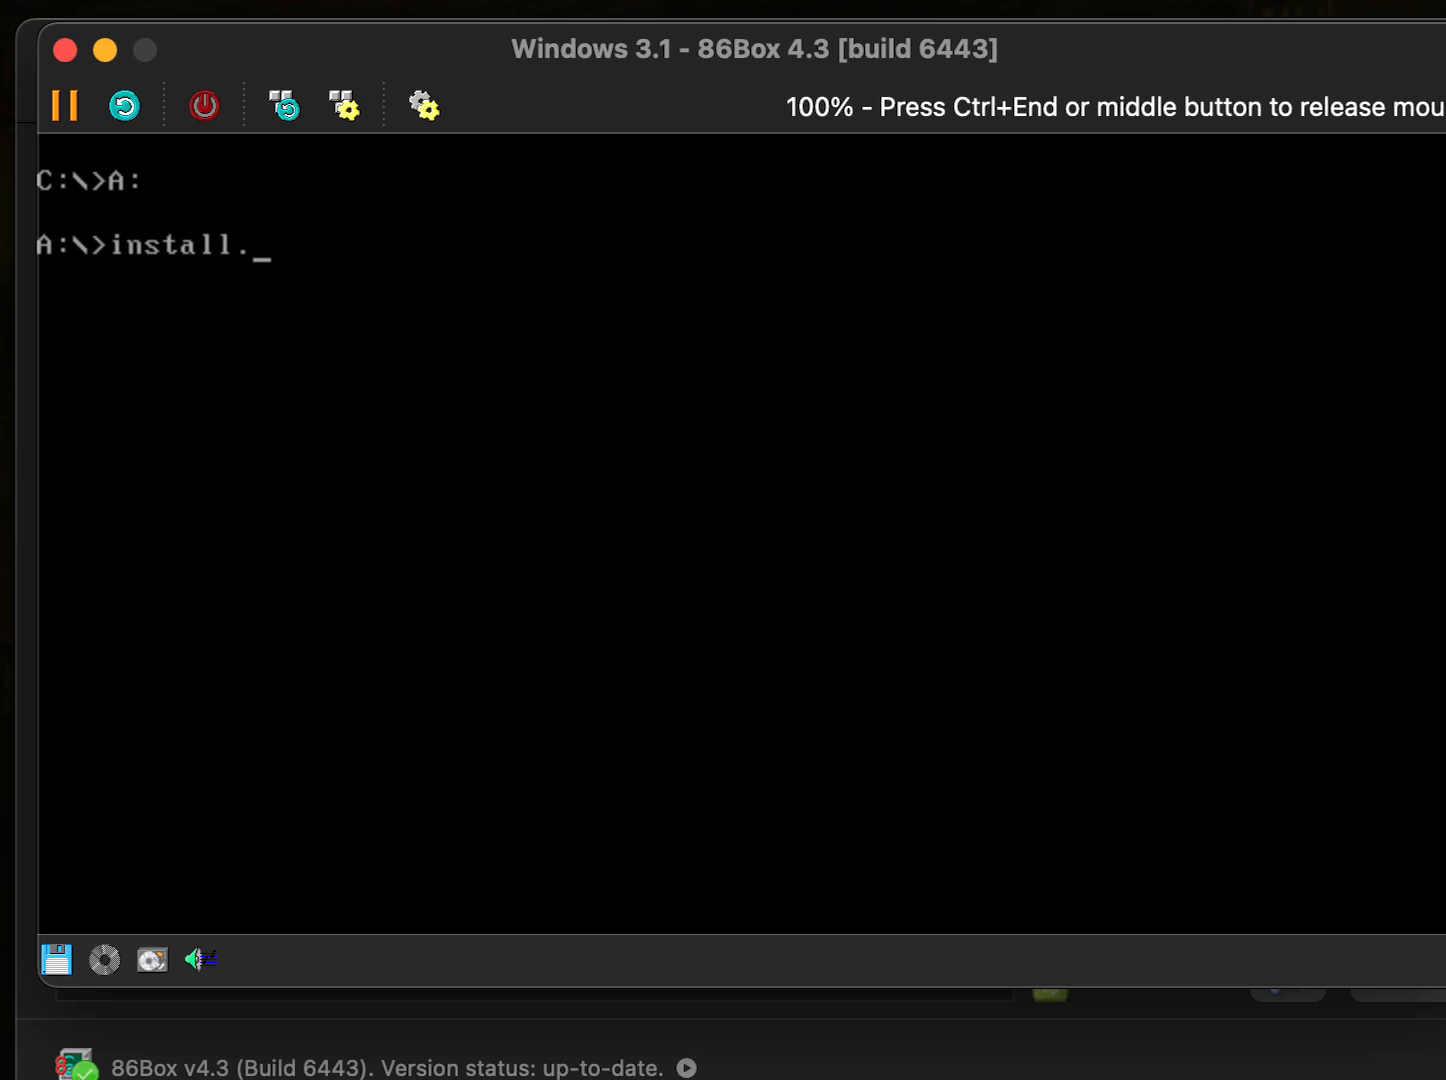
{"action": "type", "text": "exe"}
{"action": "key", "text": "Return"}
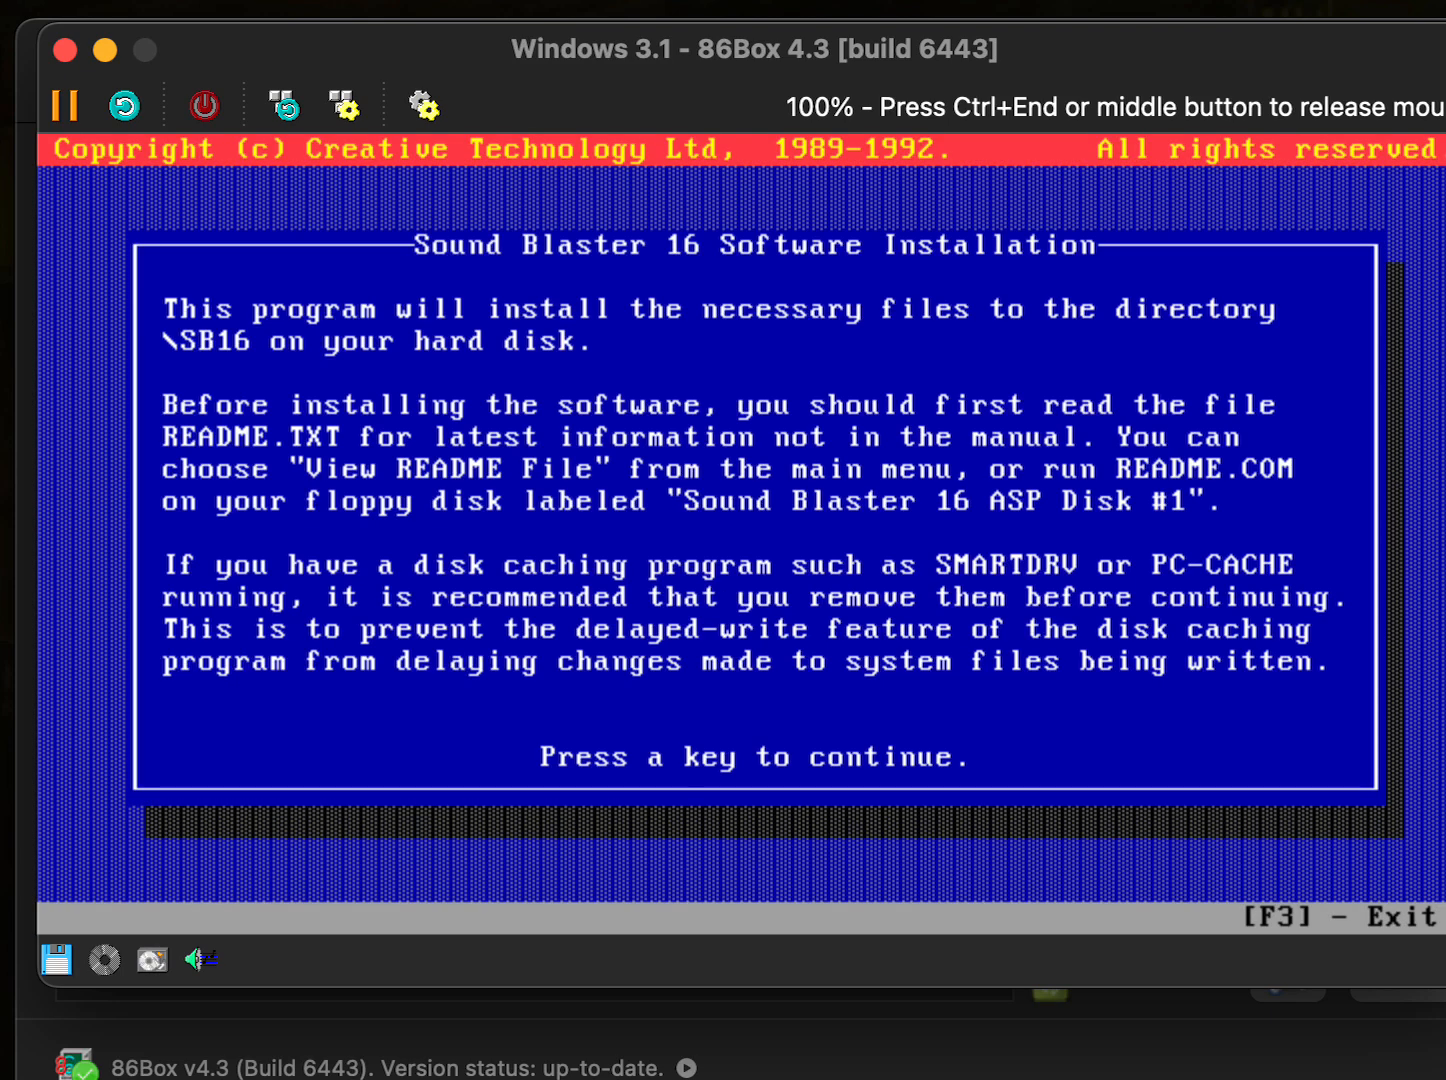
{"action": "key", "text": "Return"}
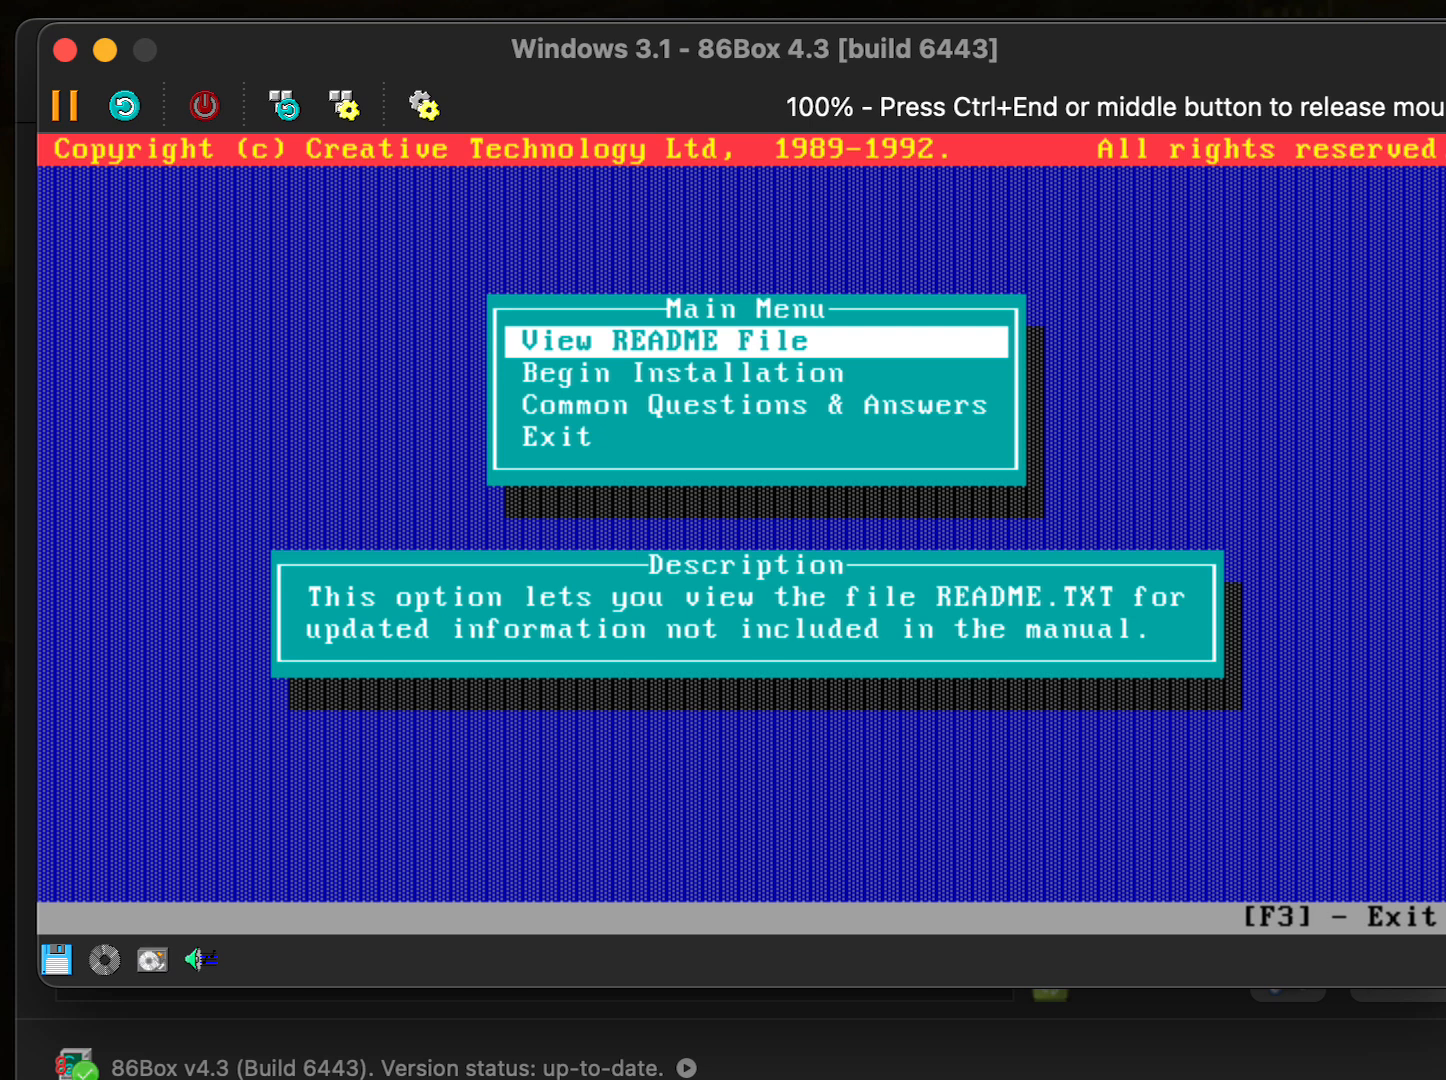
{"action": "key", "text": "Down"}
{"action": "key", "text": "Return"}
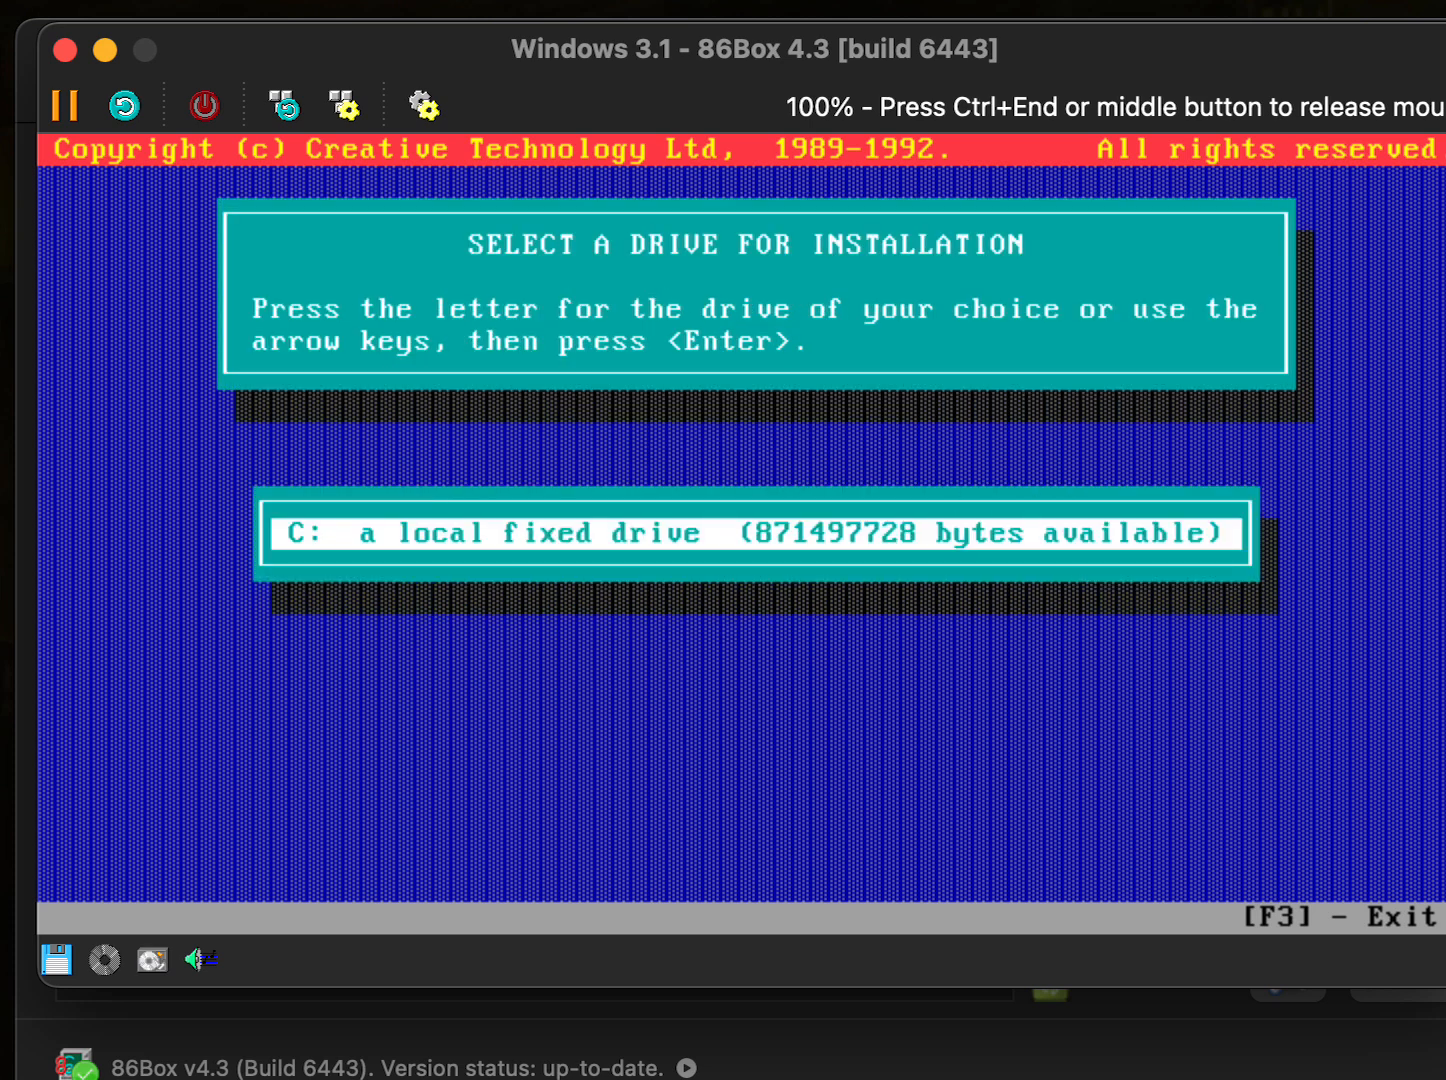
{"action": "key", "text": "Return"}
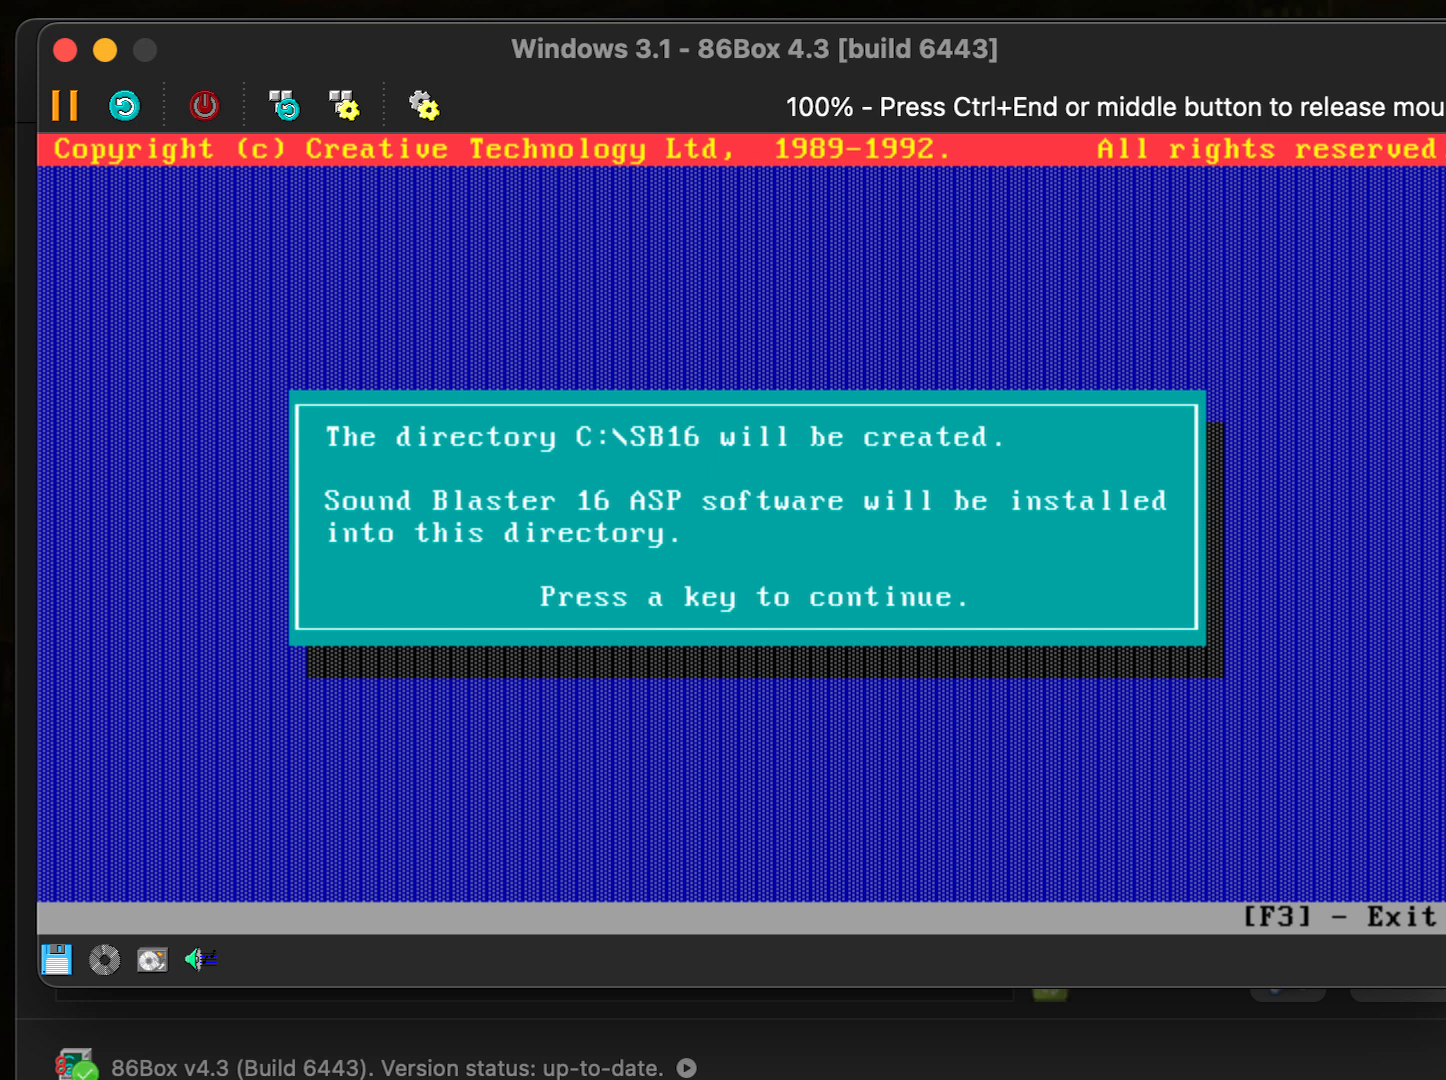
{"action": "key", "text": "Return"}
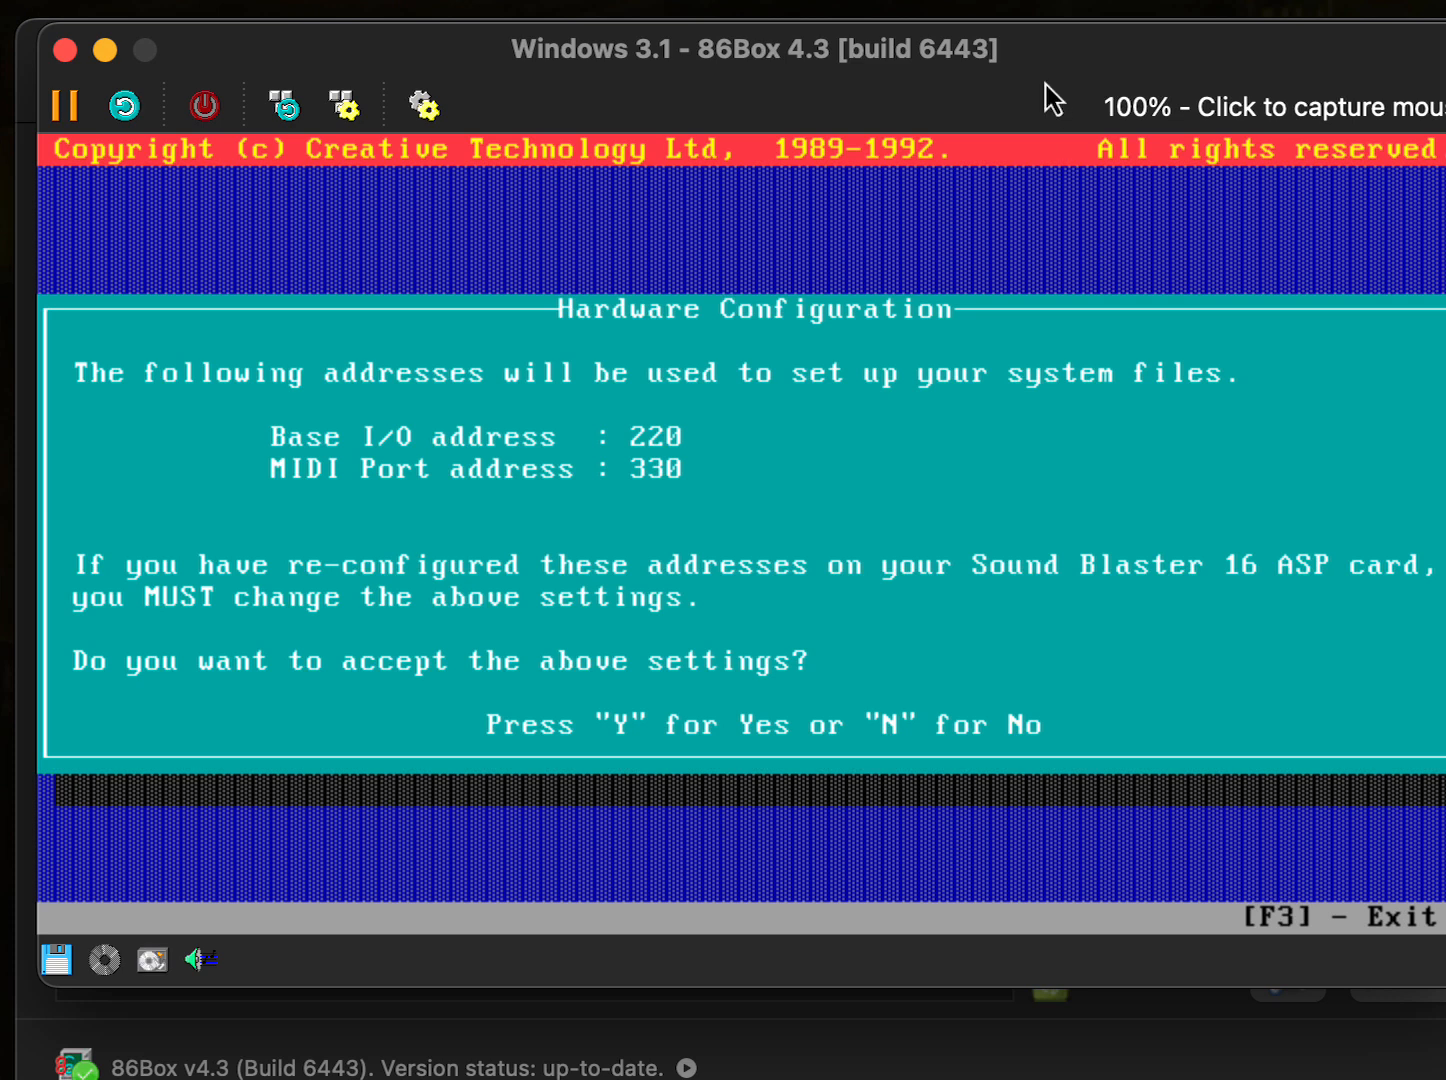
- Accept addresses 220/330, boot drive C, the AUTOEXEC.BAT/CONFIG.SYS changes and C:\WINDOWS
{"action": "left_click", "coordinate": [996, 213]}
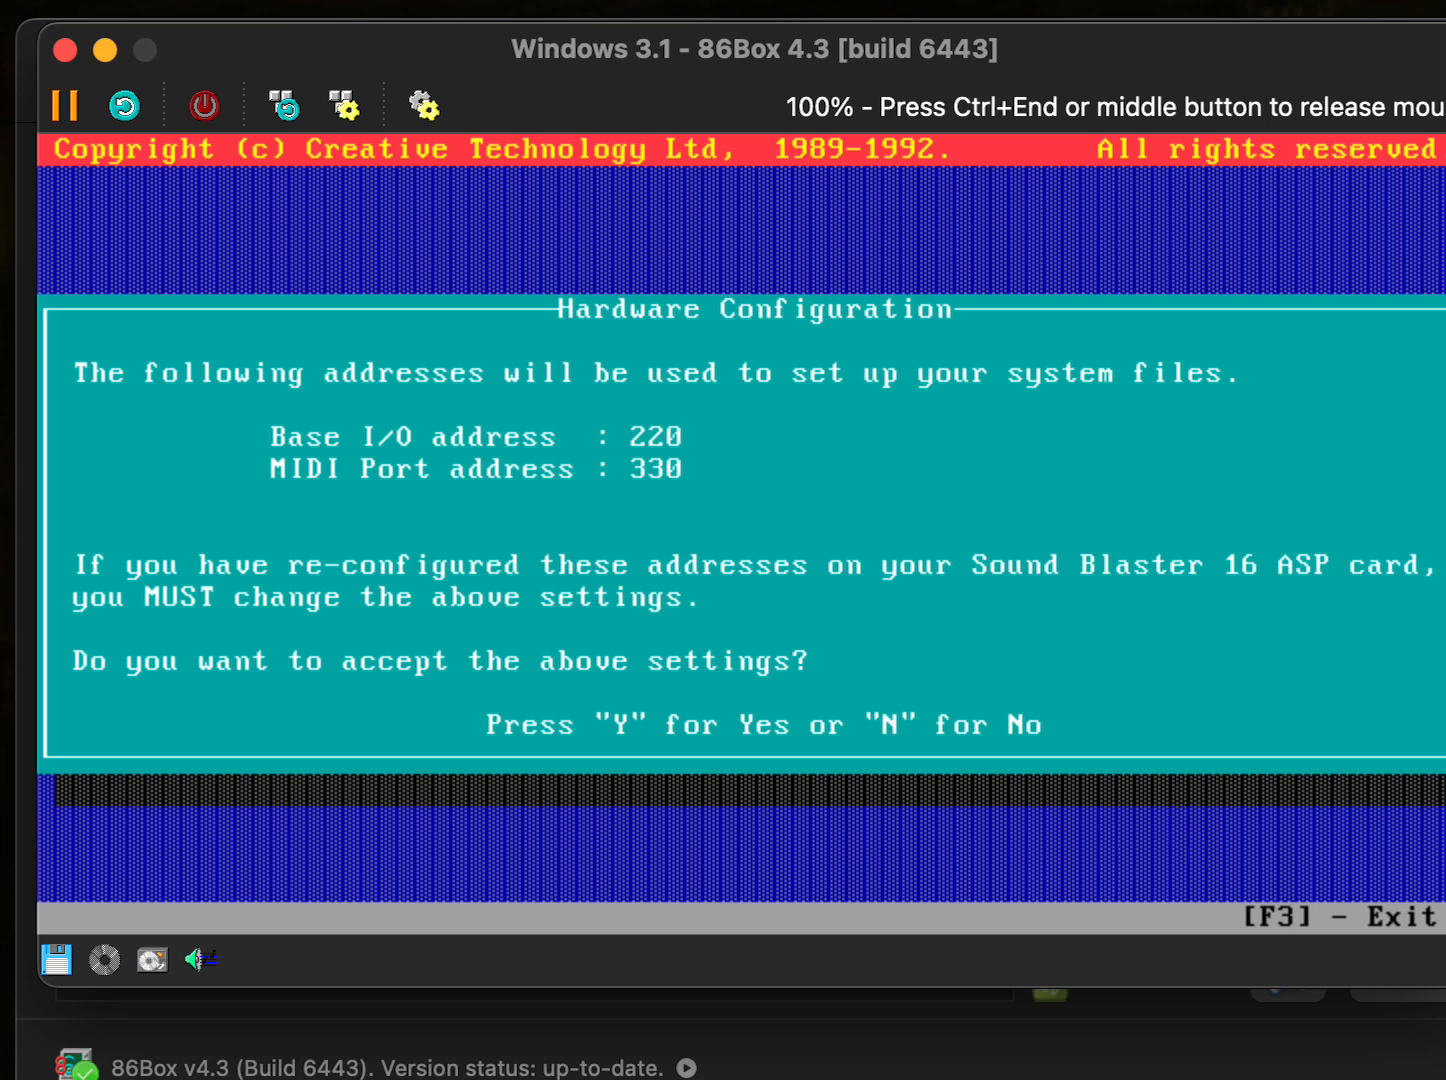
{"action": "key", "text": "y"}
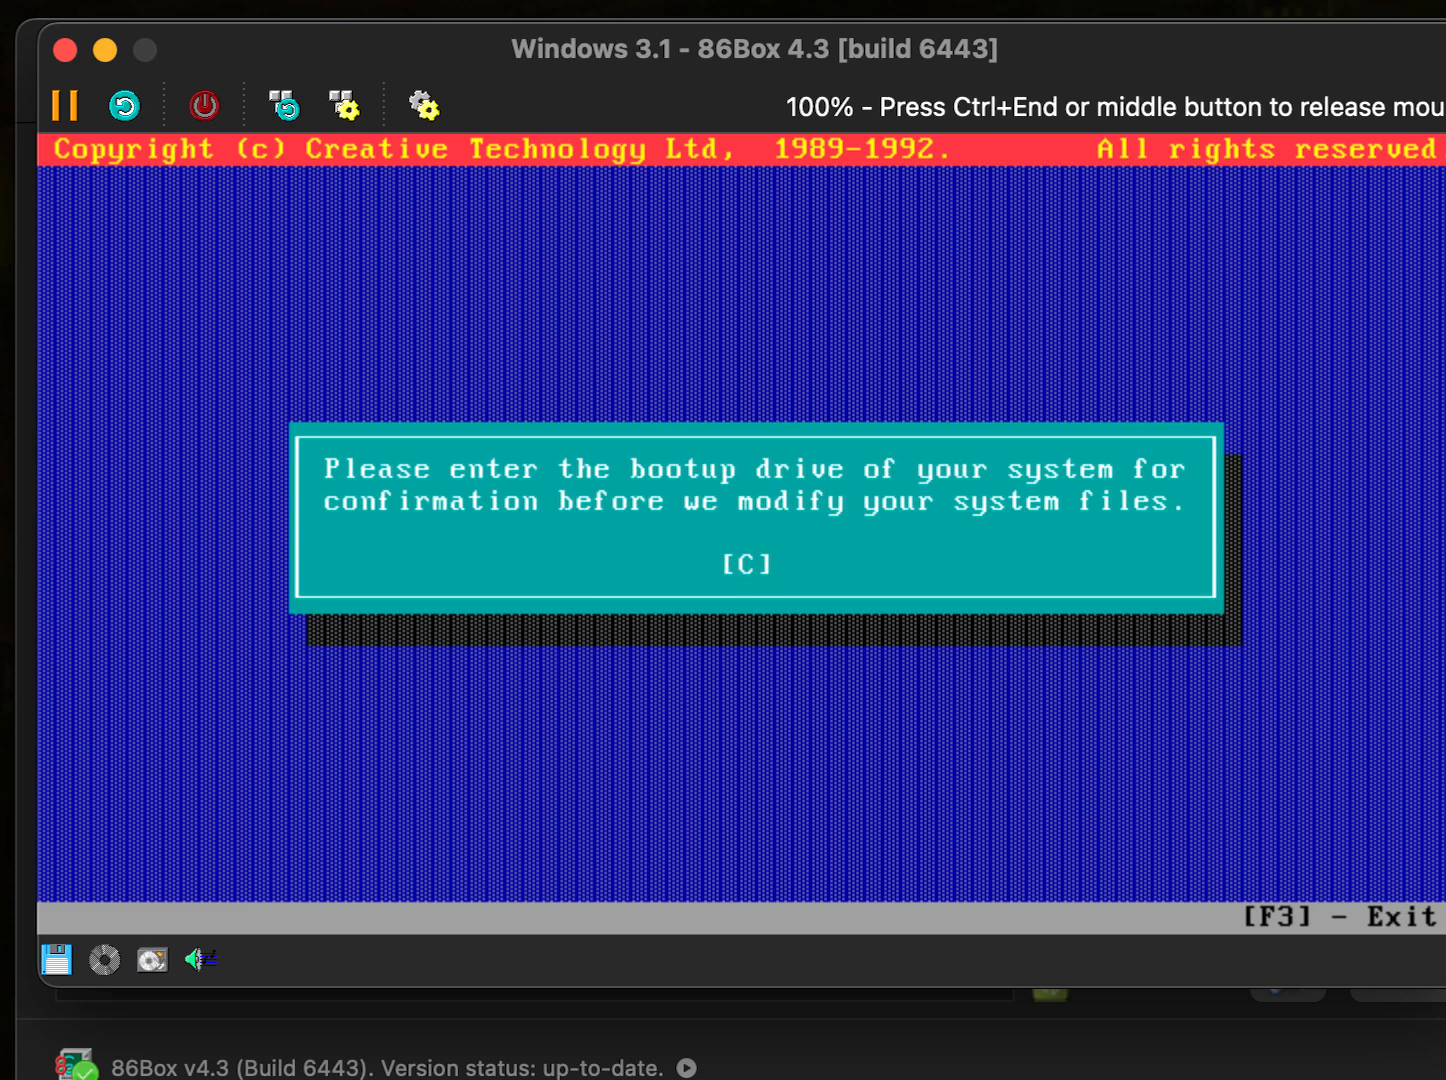
{"action": "key", "text": "Return"}
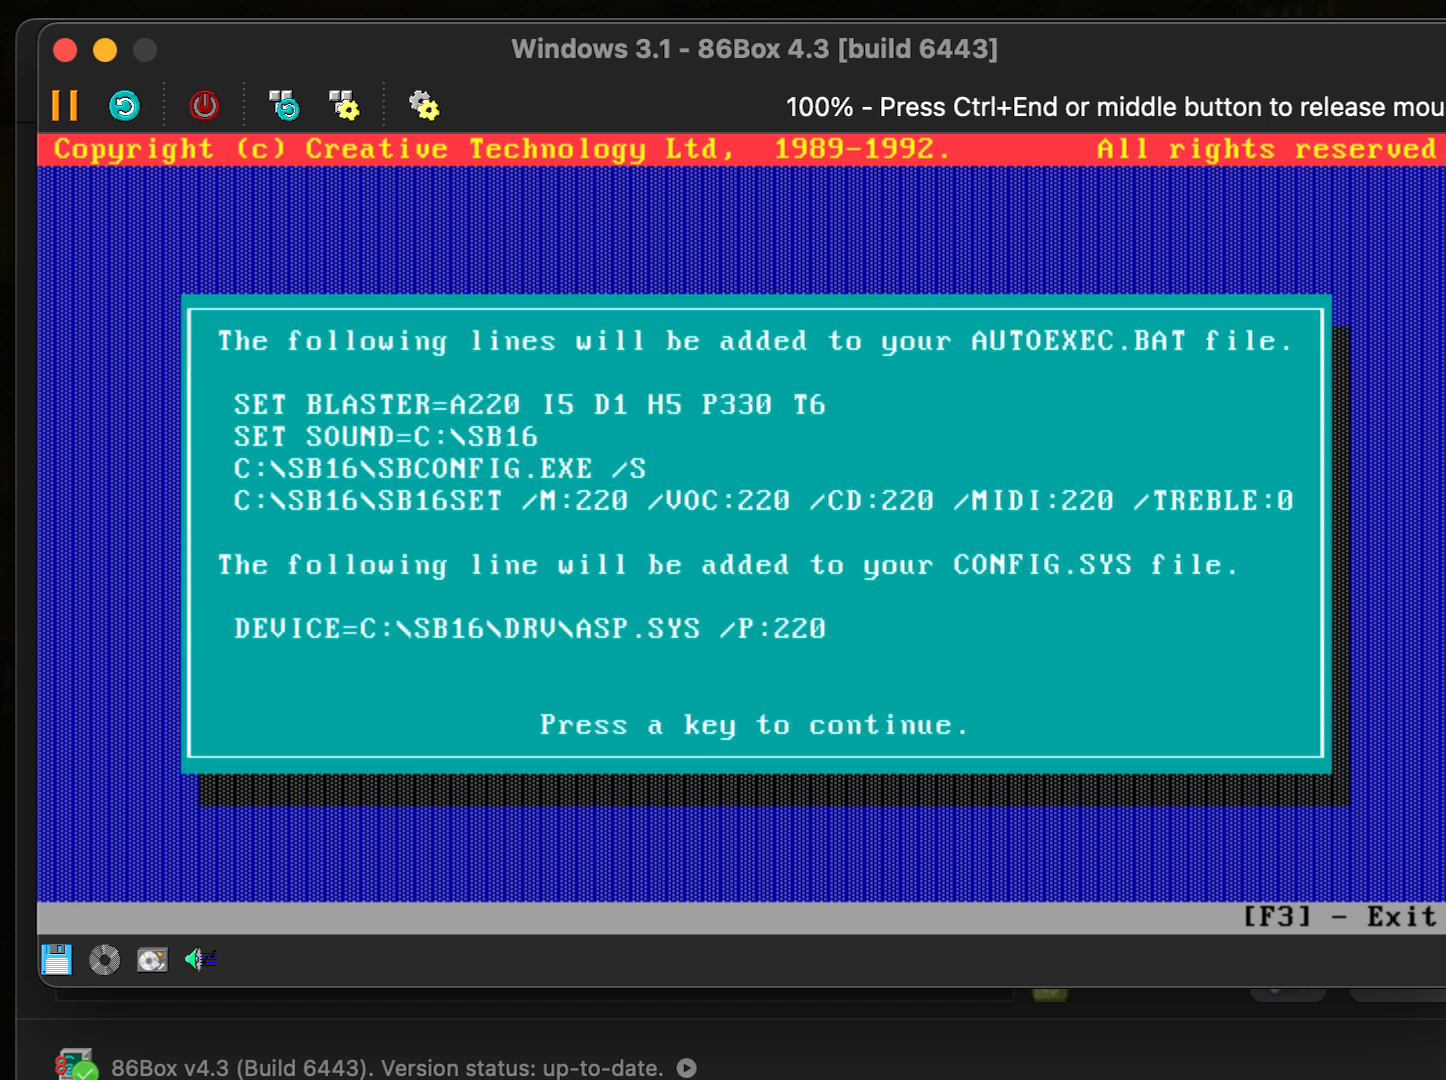
{"action": "key", "text": "Return"}
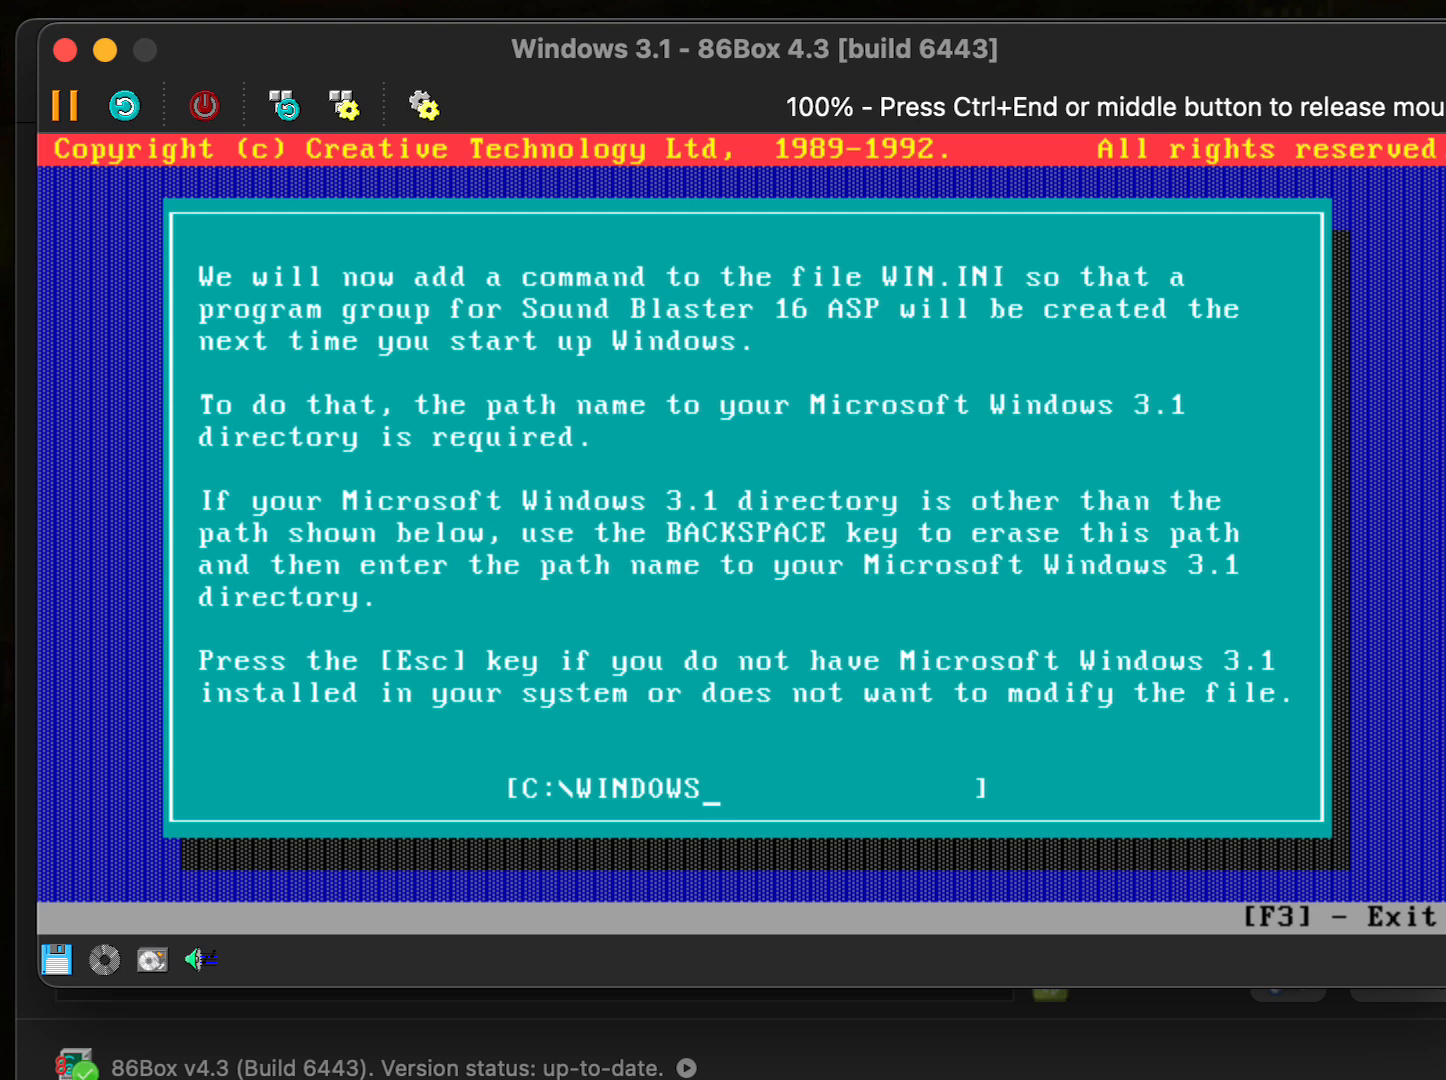
{"action": "key", "text": "Return"}
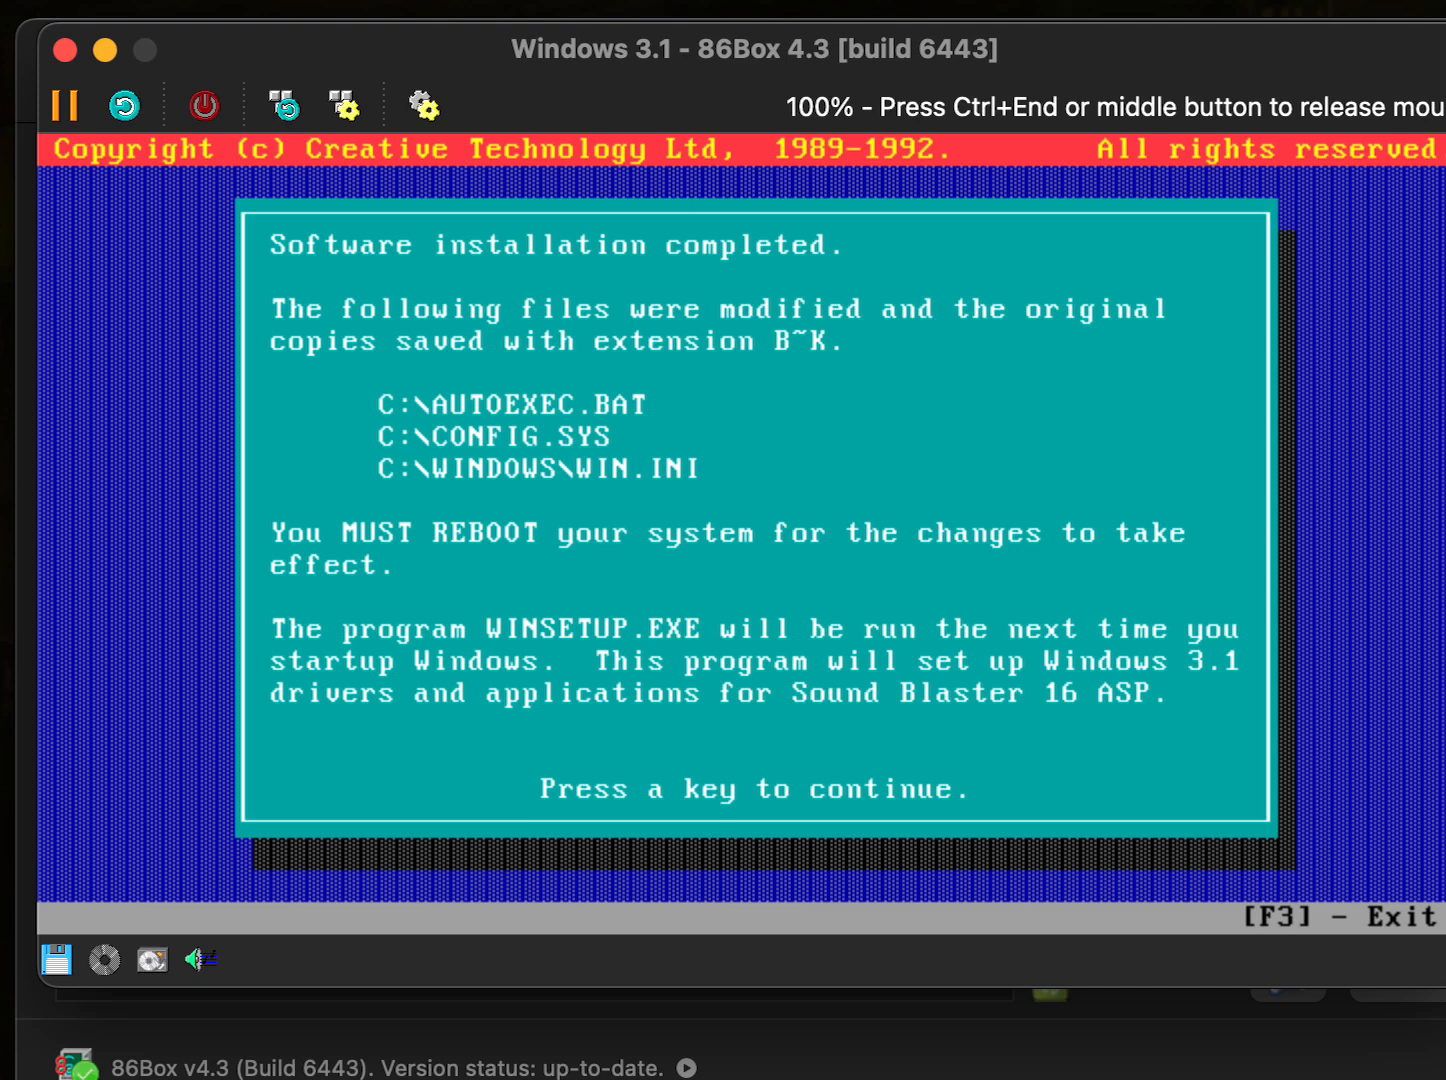
- Dismiss the completion summary and quit the Sound Blaster installer back to DOS
{"action": "key", "text": "Return"}
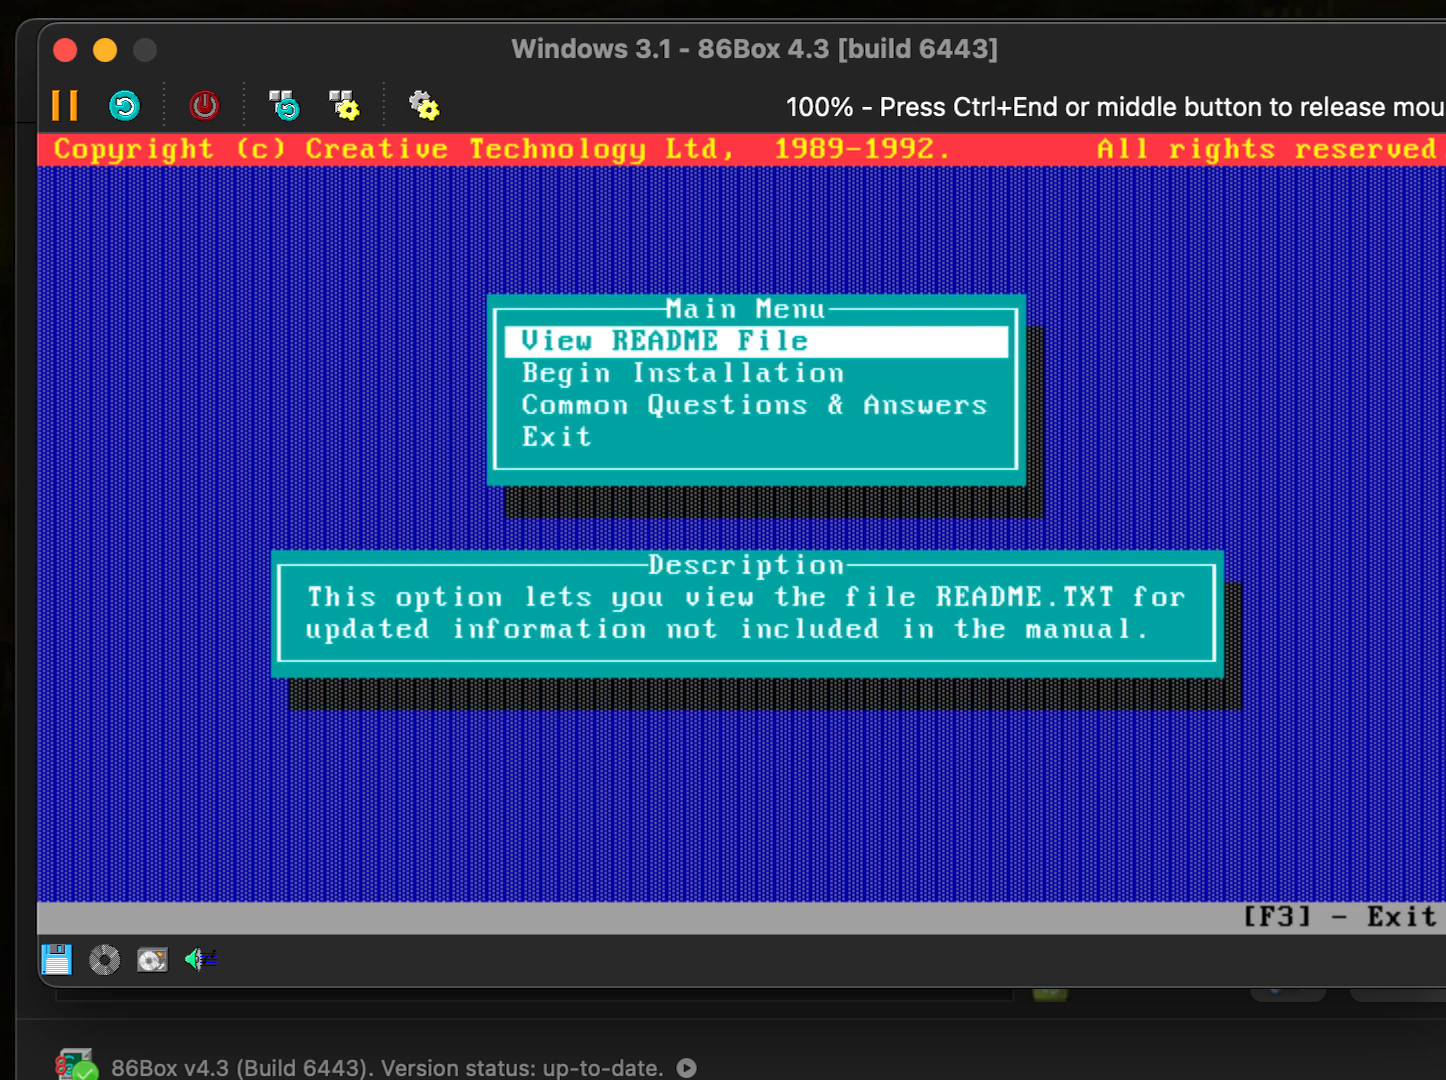
{"action": "key", "text": "Down"}
{"action": "key", "text": "Down"}
{"action": "key", "text": "Down"}
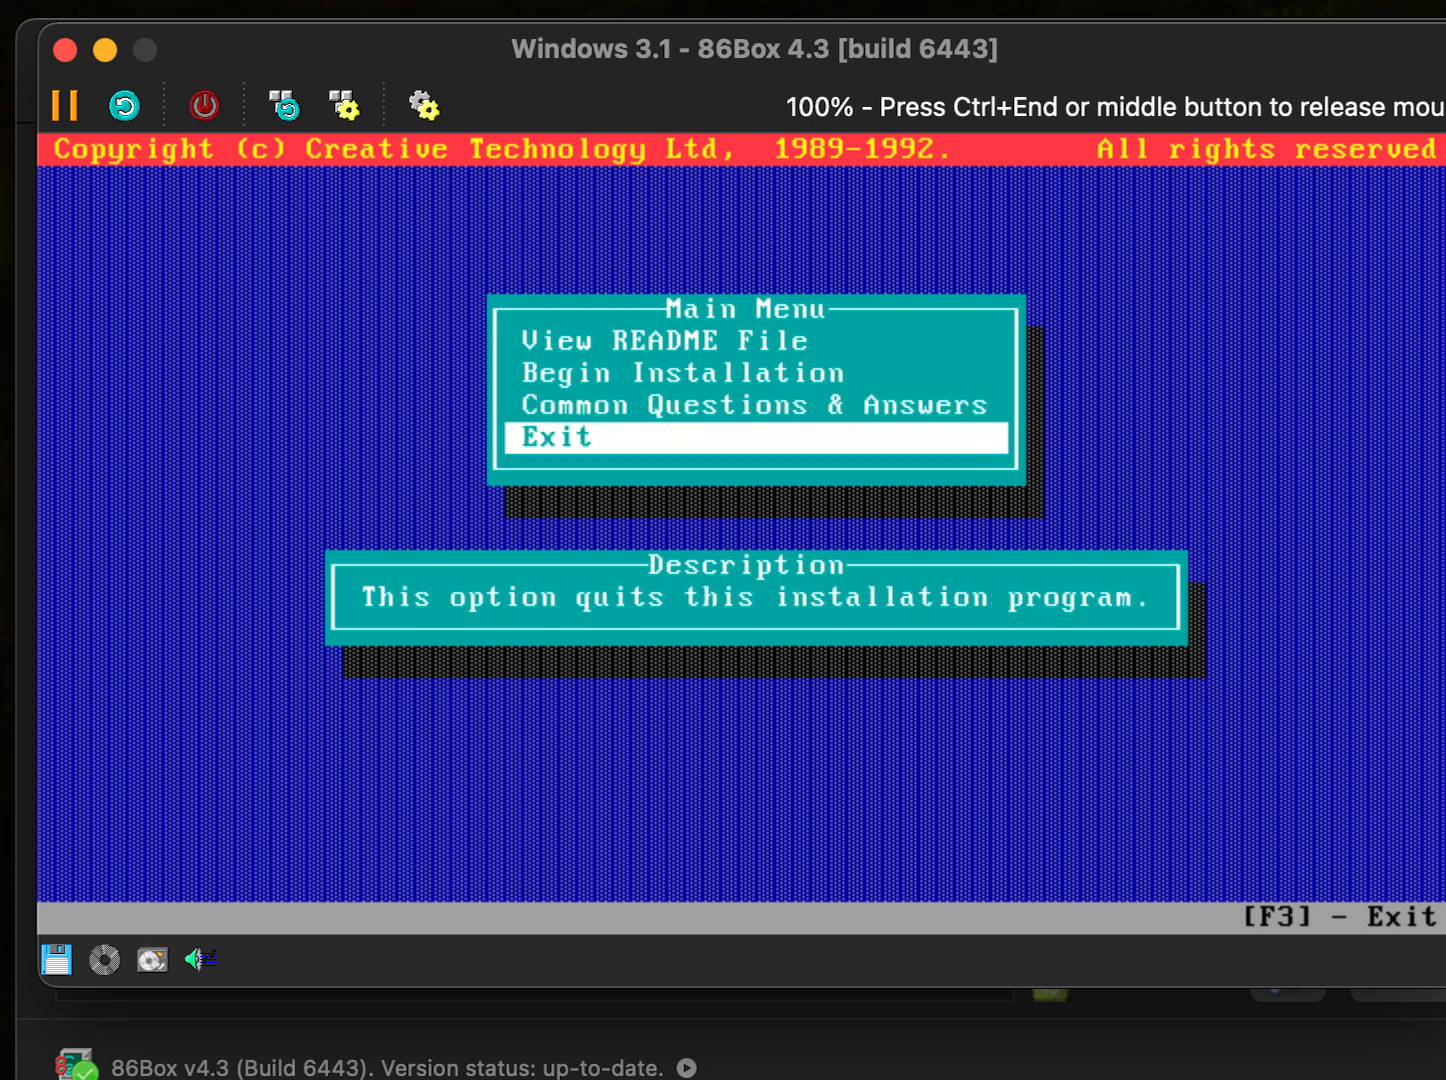
{"action": "key", "text": "Return"}
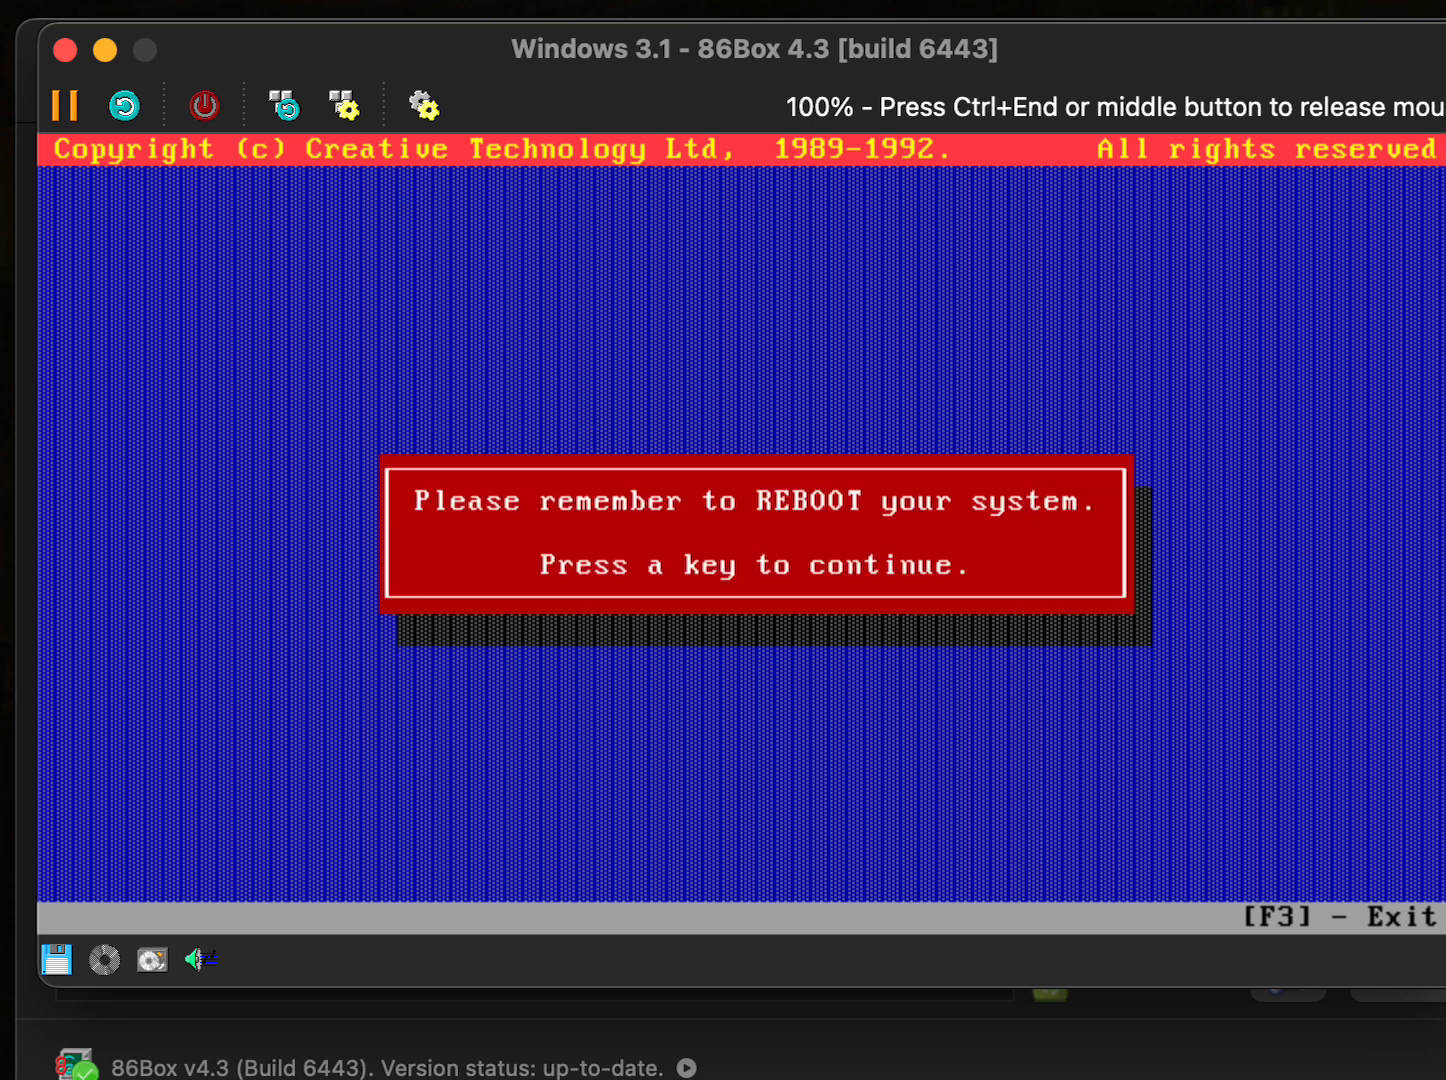
{"action": "key", "text": "Return"}
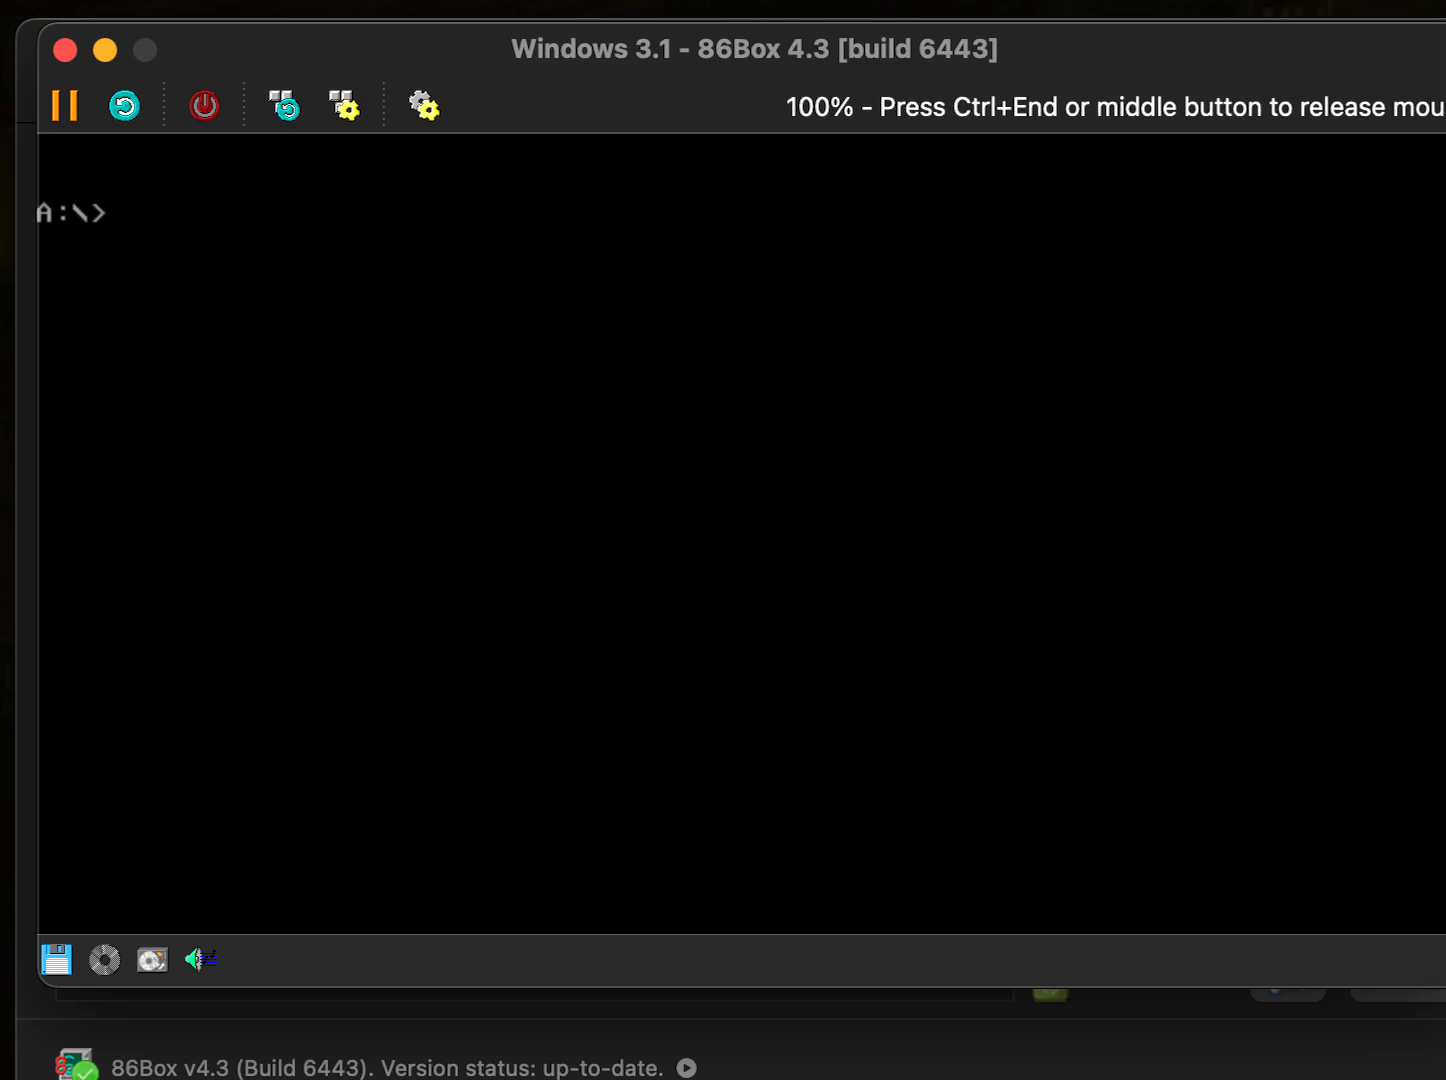
- Switch to drive C: and start Windows 3.1 with 'win'
{"action": "type", "text": "C:"}
{"action": "key", "text": "Return"}
{"action": "type", "text": "win"}
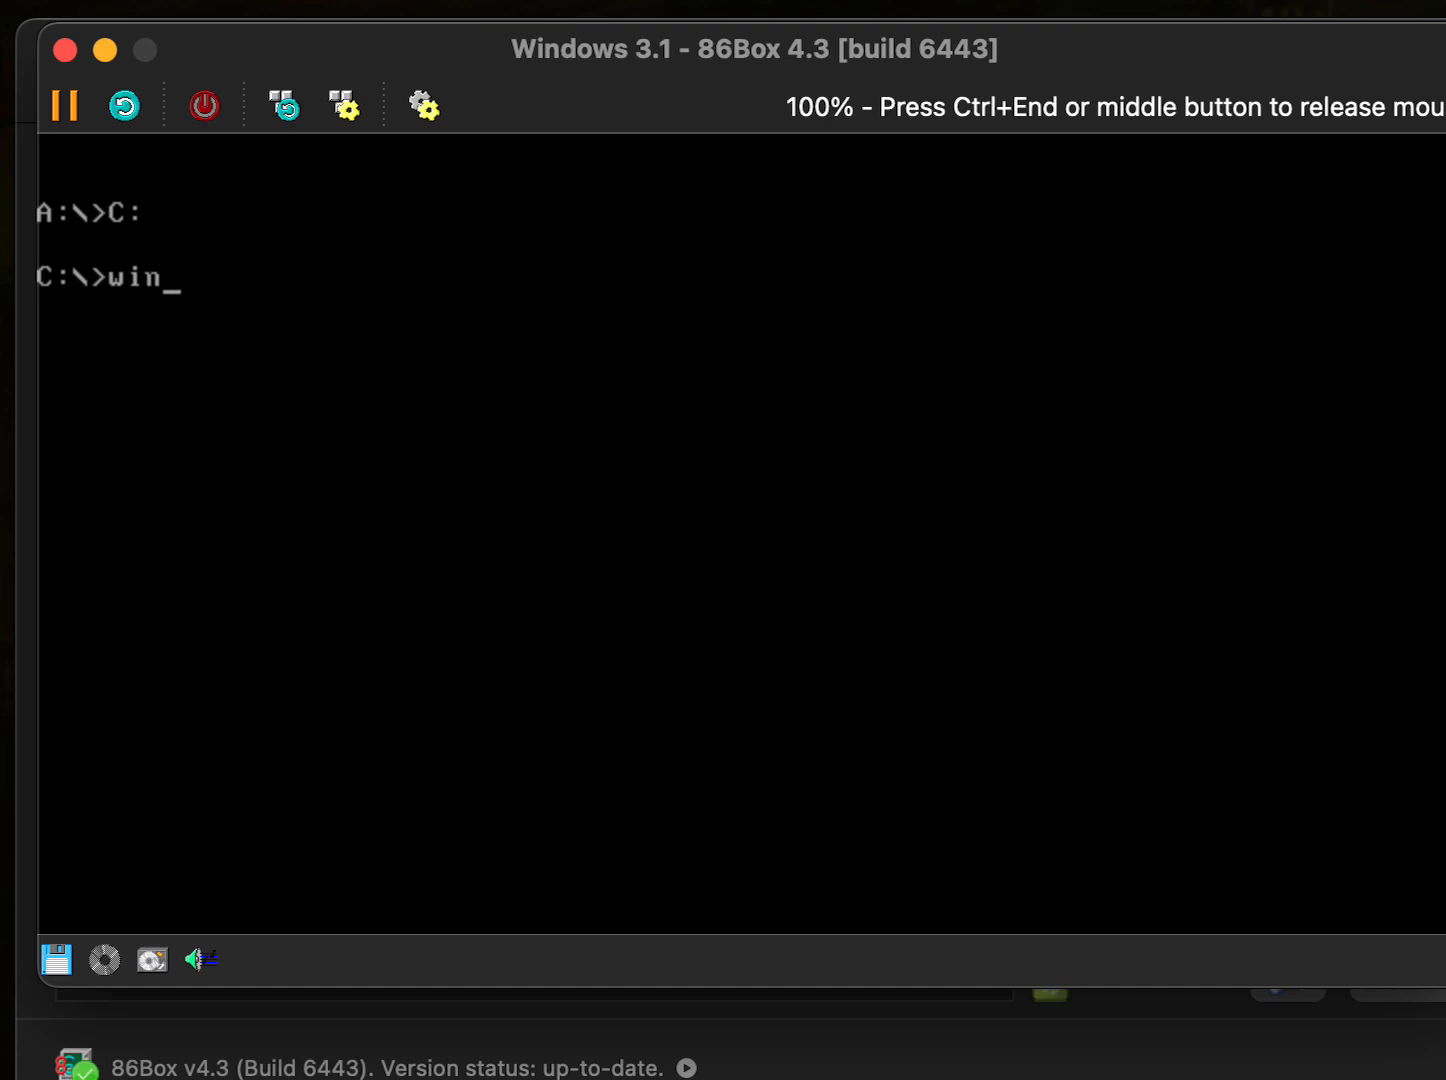
{"action": "key", "text": "Return"}
{"action": "key", "text": "ctrl+End"}
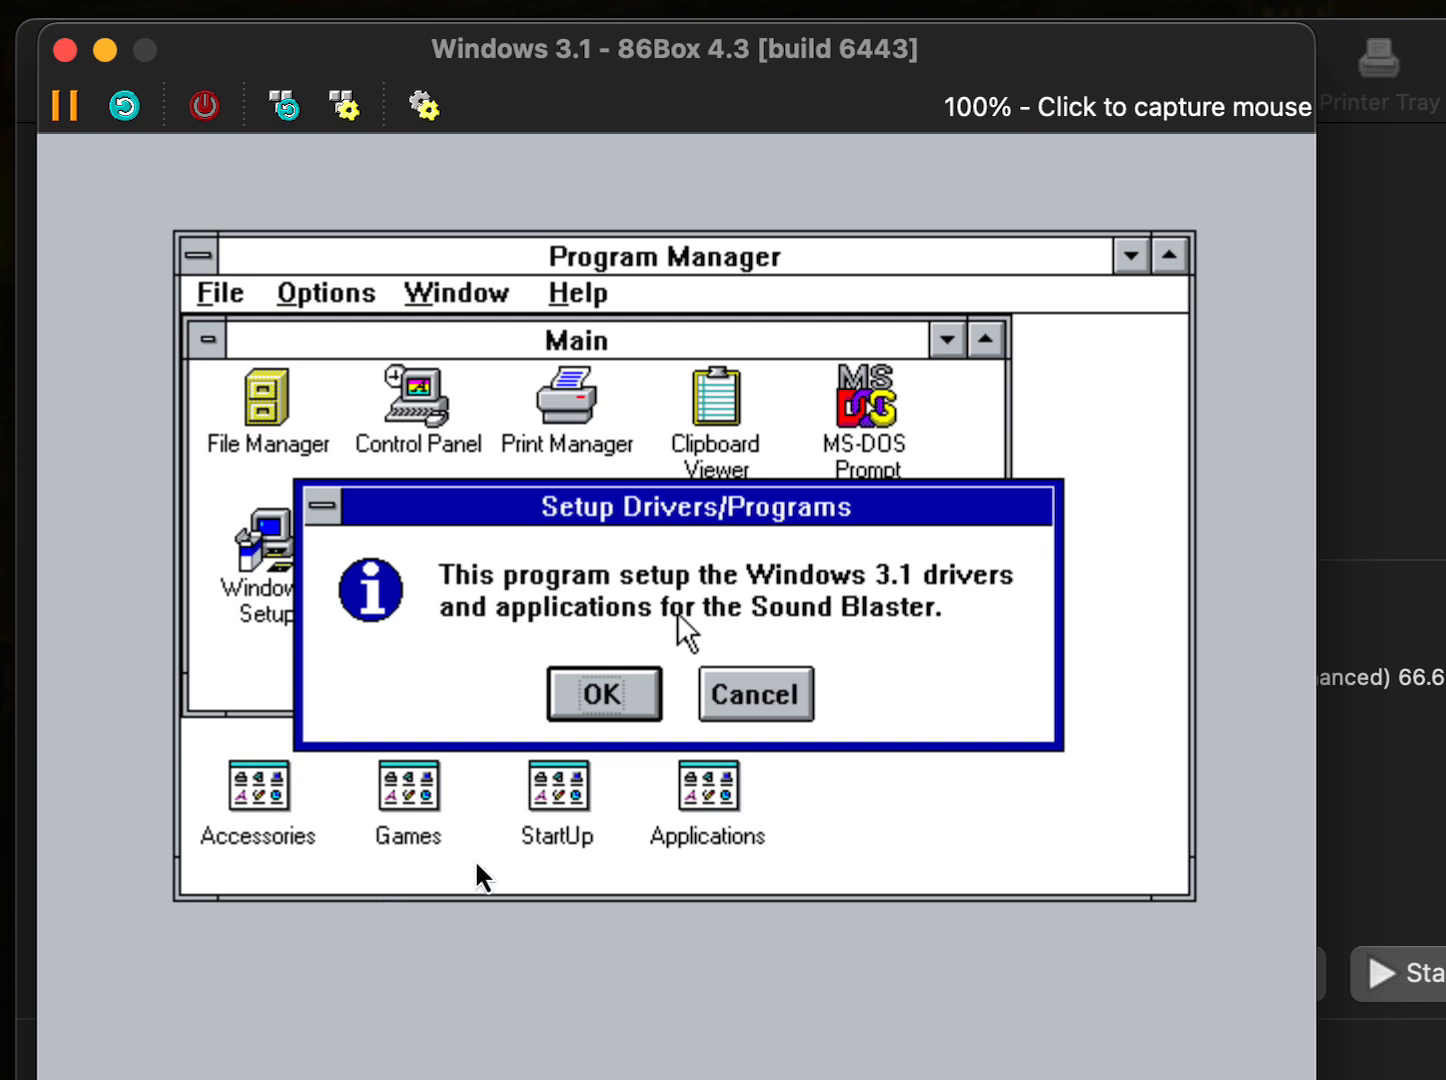
- Install the Sound Blaster Windows drivers and restart Windows
{"action": "left_click", "coordinate": [675, 607]}
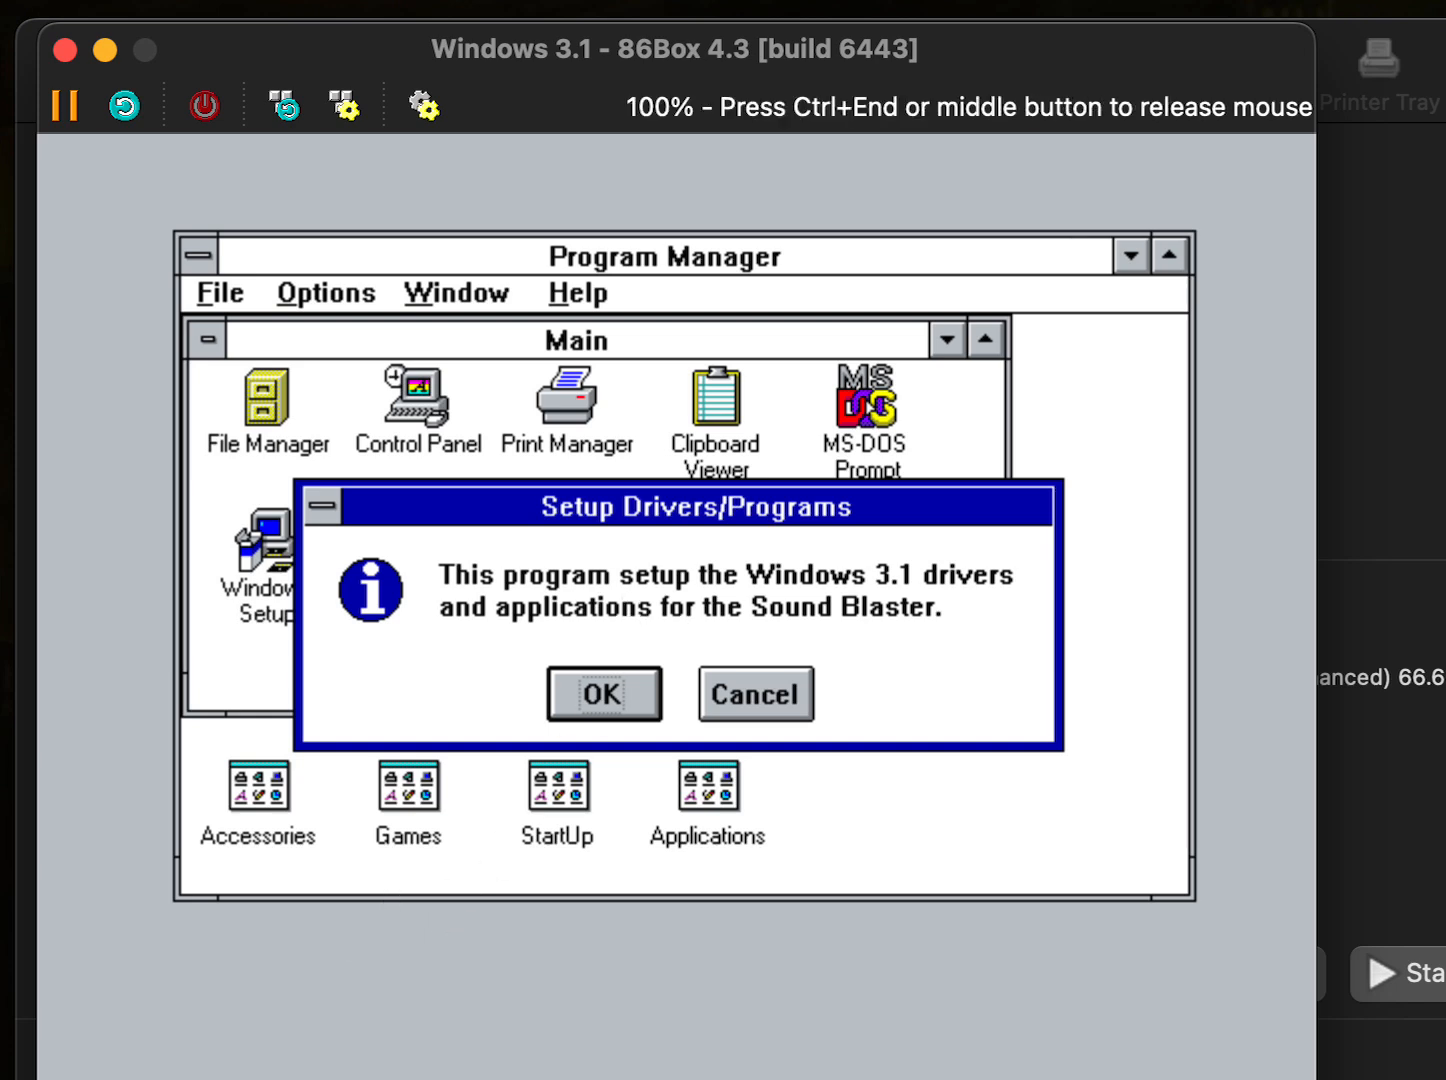
{"action": "left_click", "coordinate": [595, 696]}
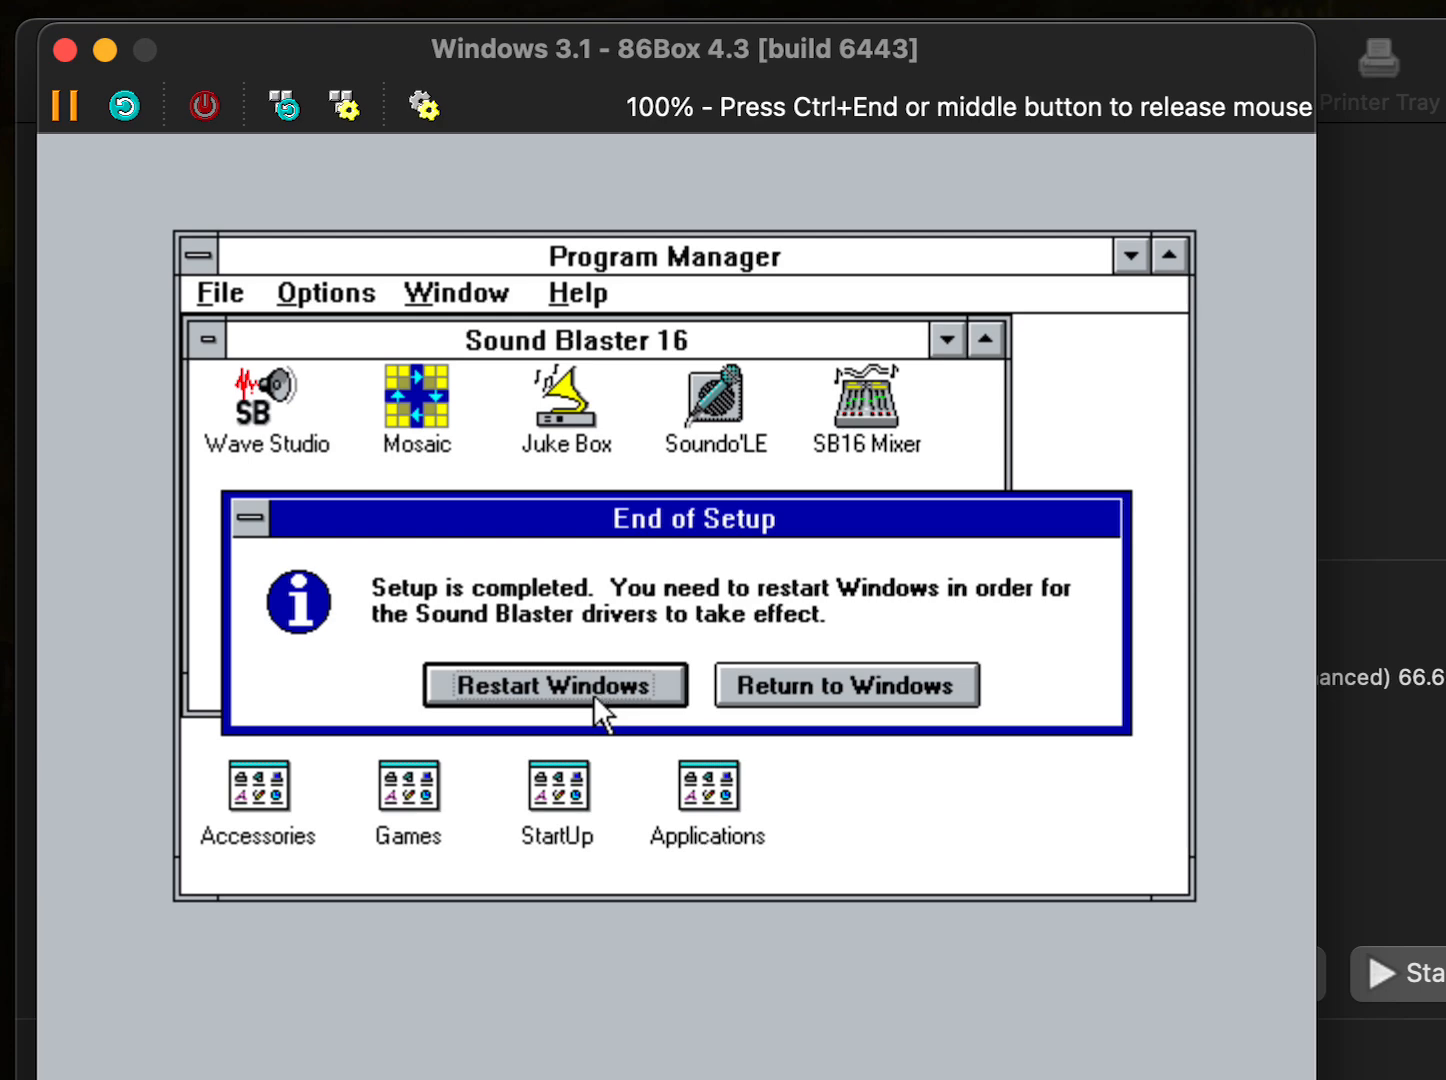
{"action": "left_click", "coordinate": [593, 693]}
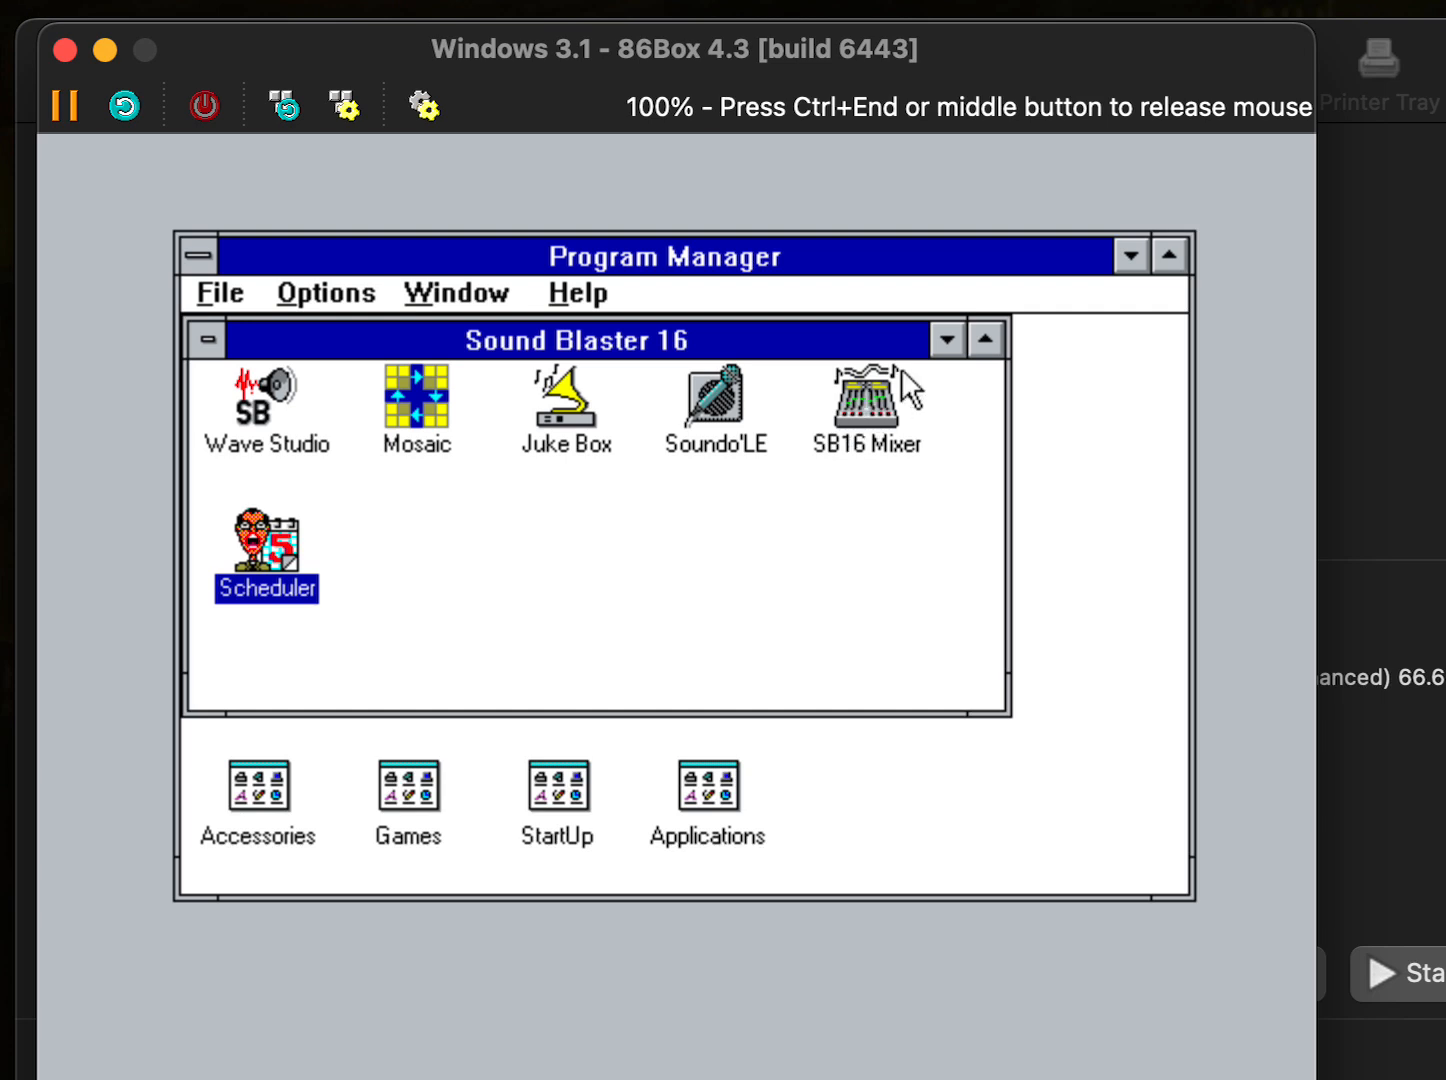
- Raise the speaker and master volume in SB16 Mixer, then close it and minimize the group
{"action": "left_click", "coordinate": [894, 422]}
{"action": "double_click", "coordinate": [892, 415]}
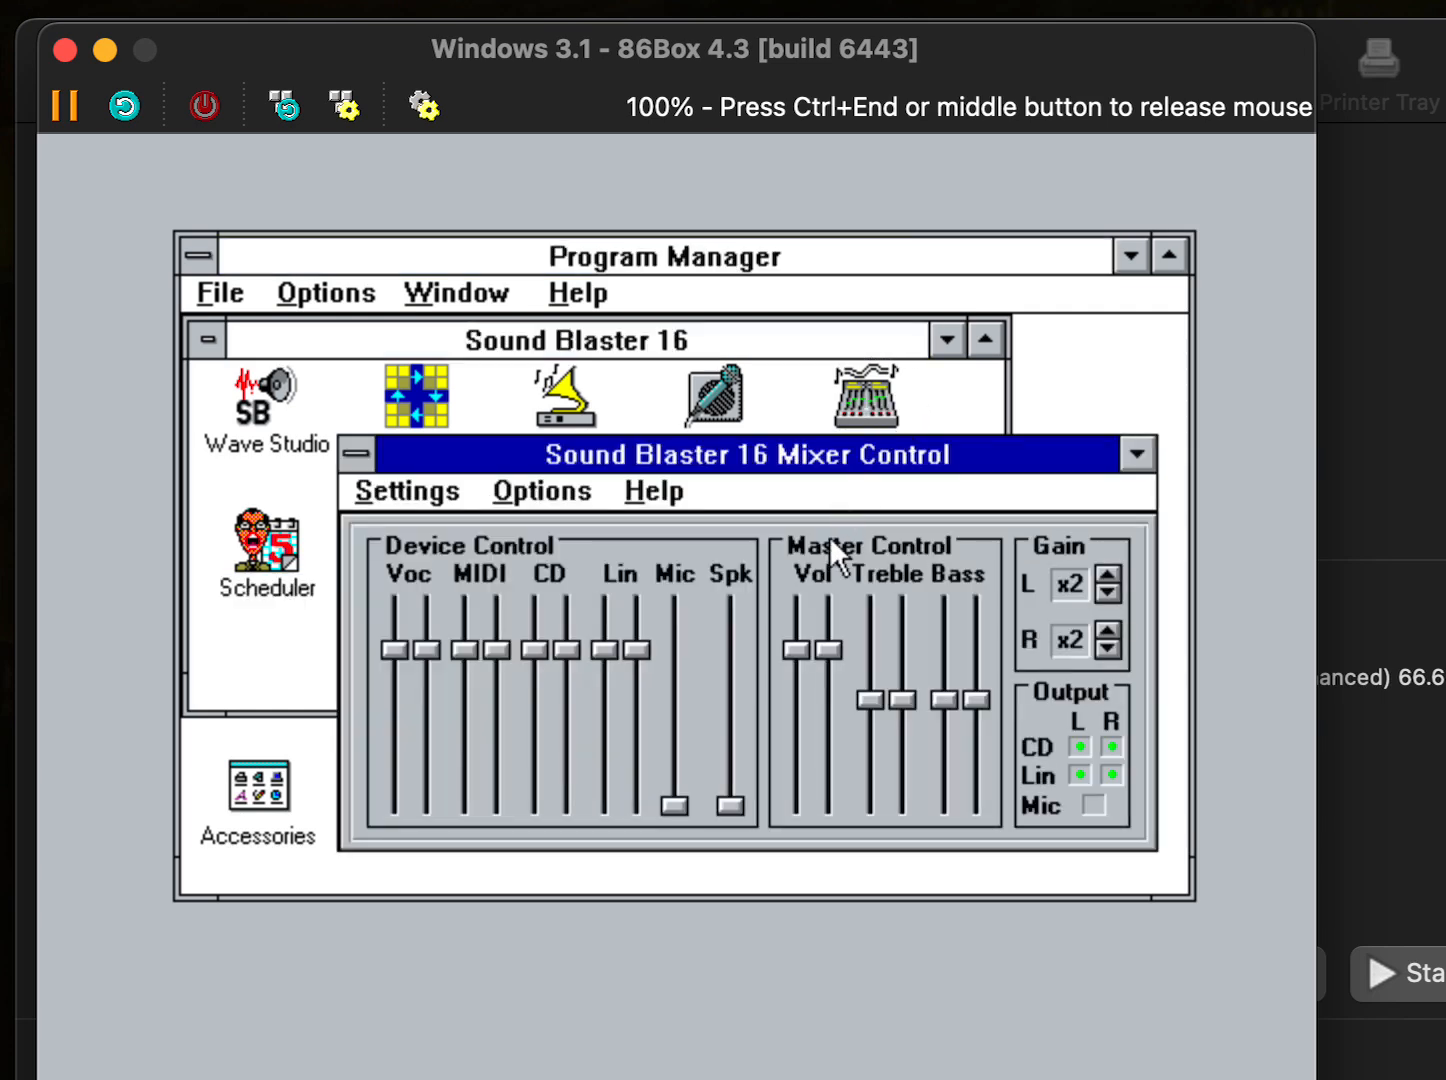
{"action": "left_click_drag", "start_coordinate": [733, 804], "coordinate": [731, 672]}
{"action": "left_click_drag", "start_coordinate": [795, 650], "coordinate": [796, 605]}
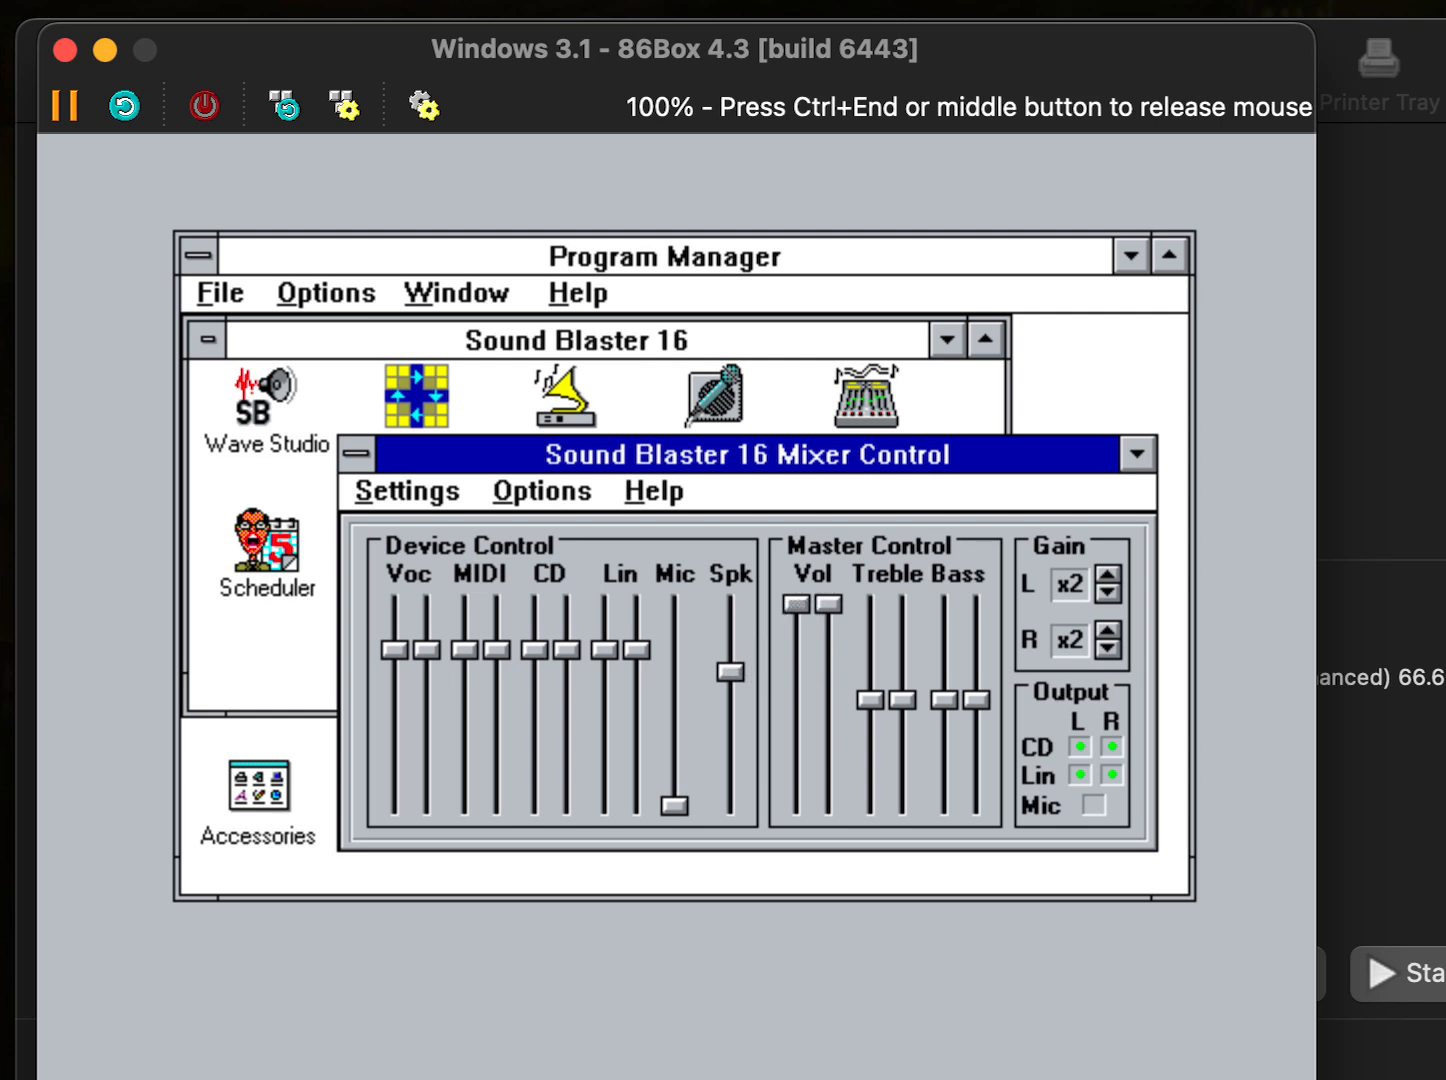
{"action": "left_click", "coordinate": [456, 493]}
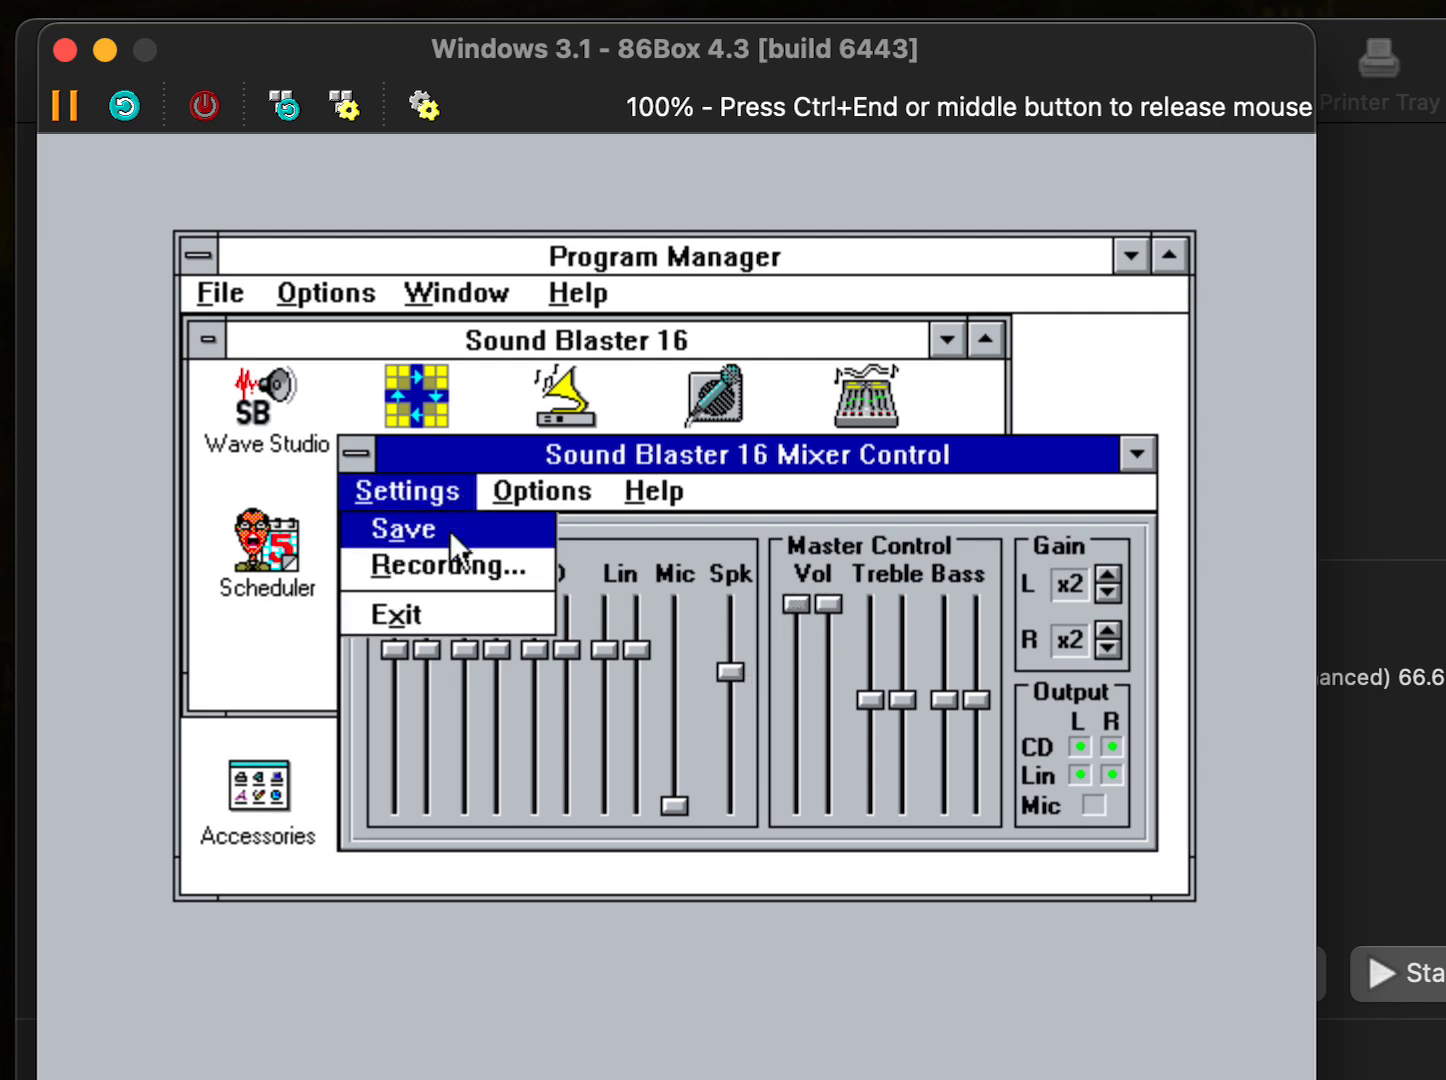
{"action": "left_click", "coordinate": [449, 594]}
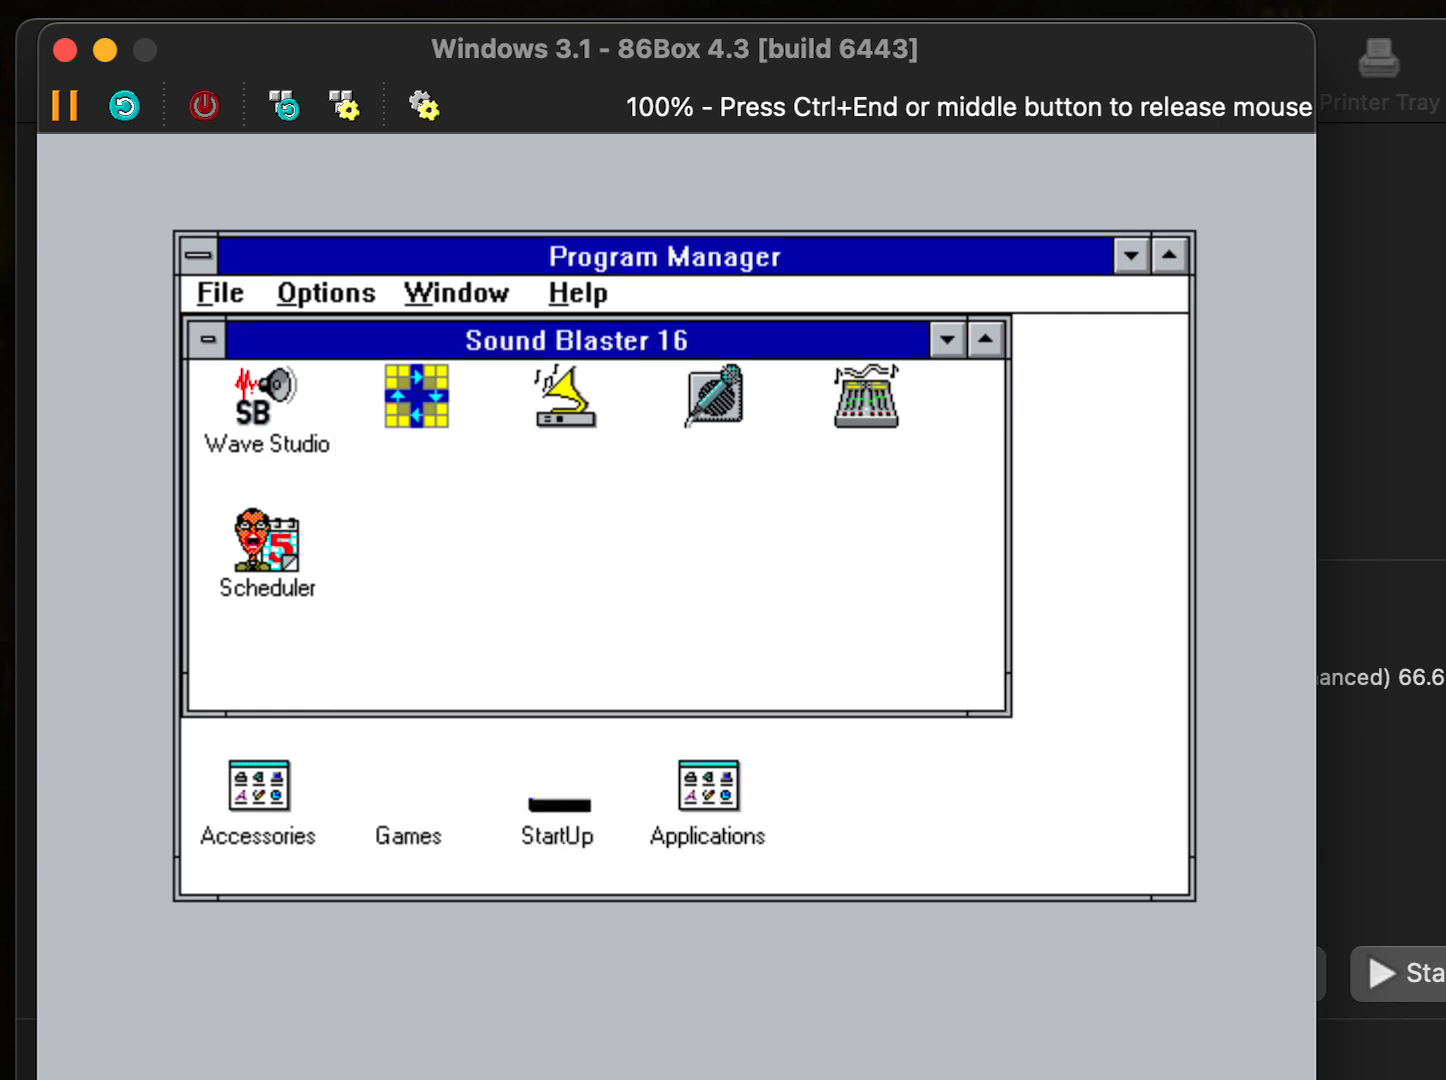
{"action": "left_click", "coordinate": [943, 340]}
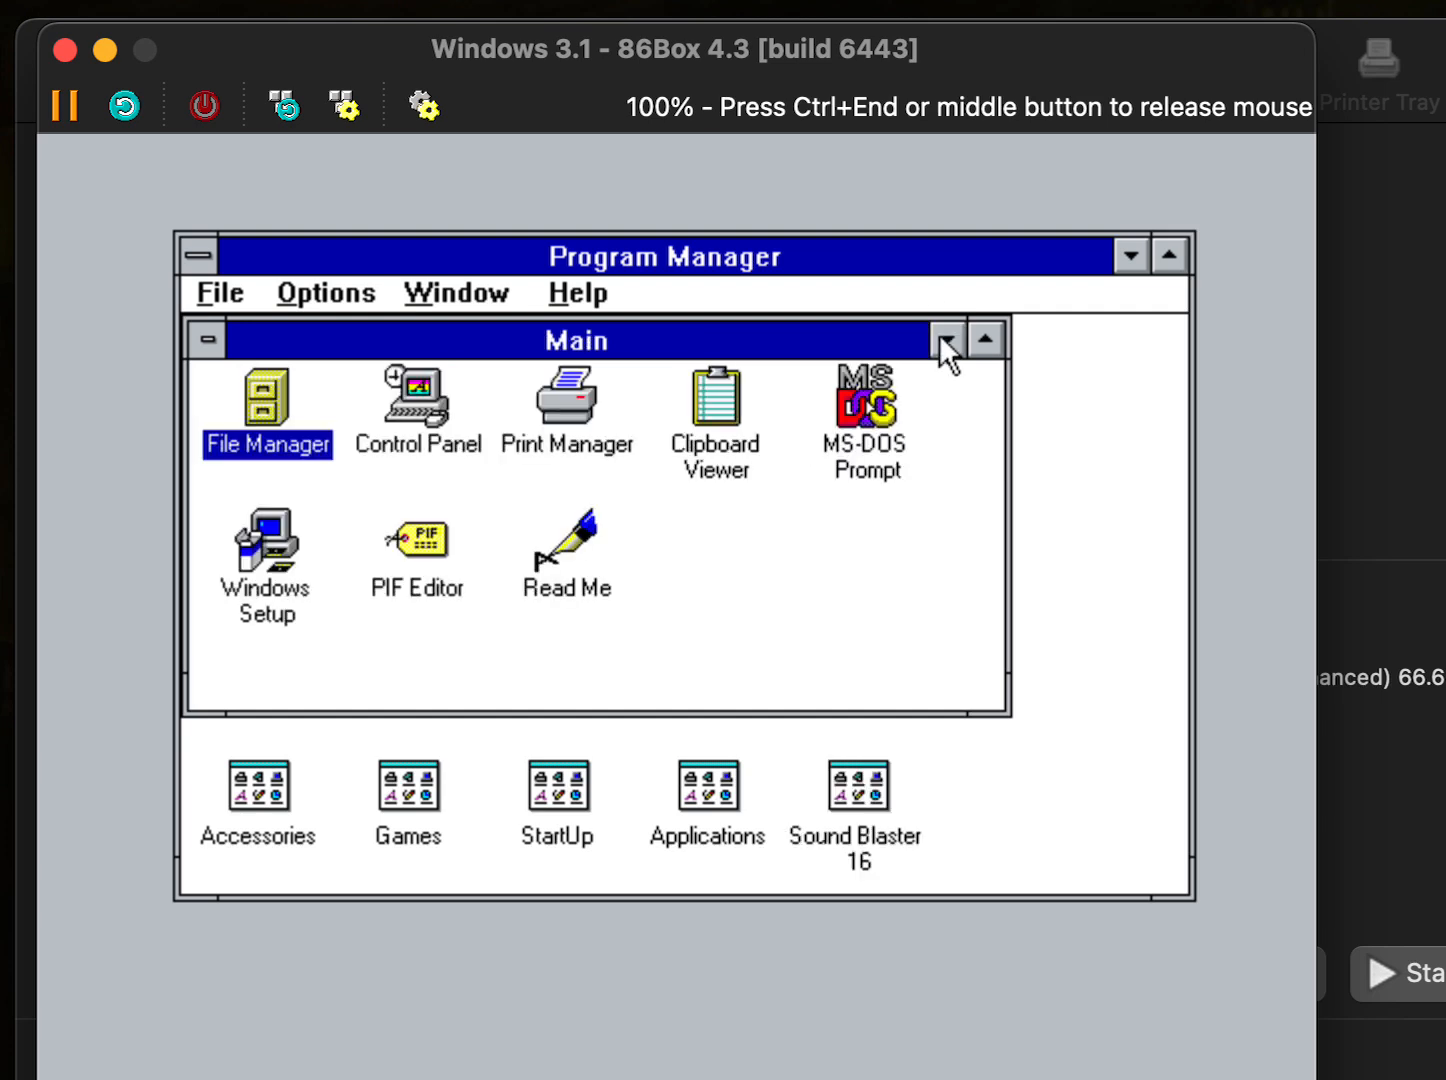
- Preview the Asterisk, Default Beep and Windows Exit sounds in Control Panel's Sound settings
{"action": "double_click", "coordinate": [403, 402]}
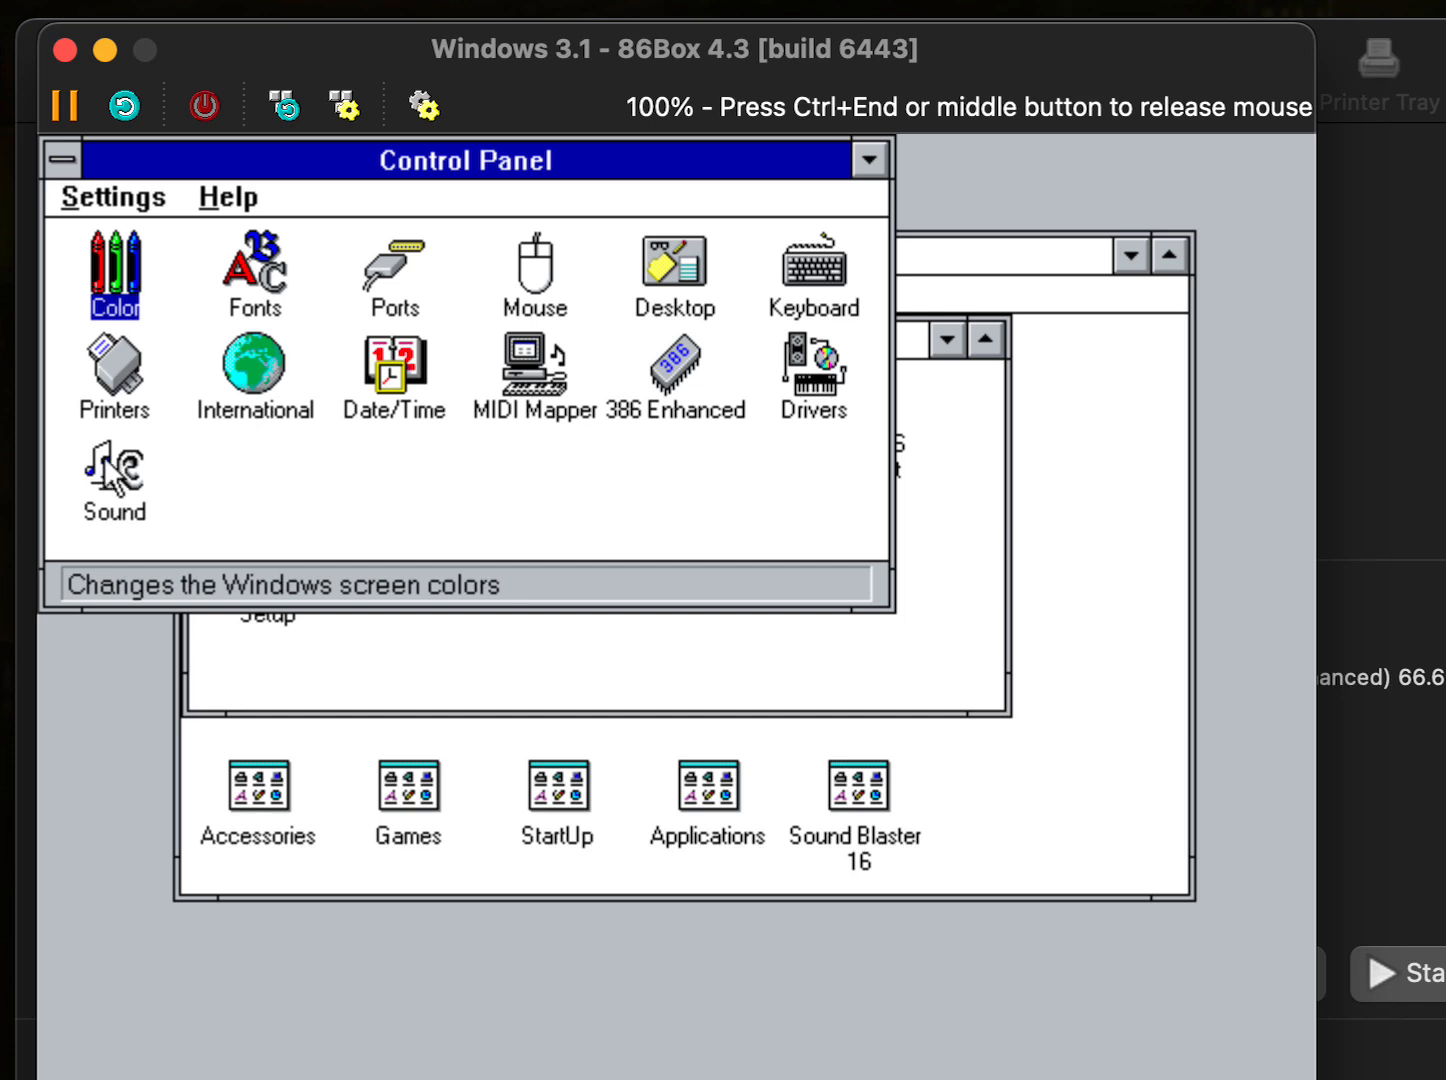
{"action": "double_click", "coordinate": [93, 460]}
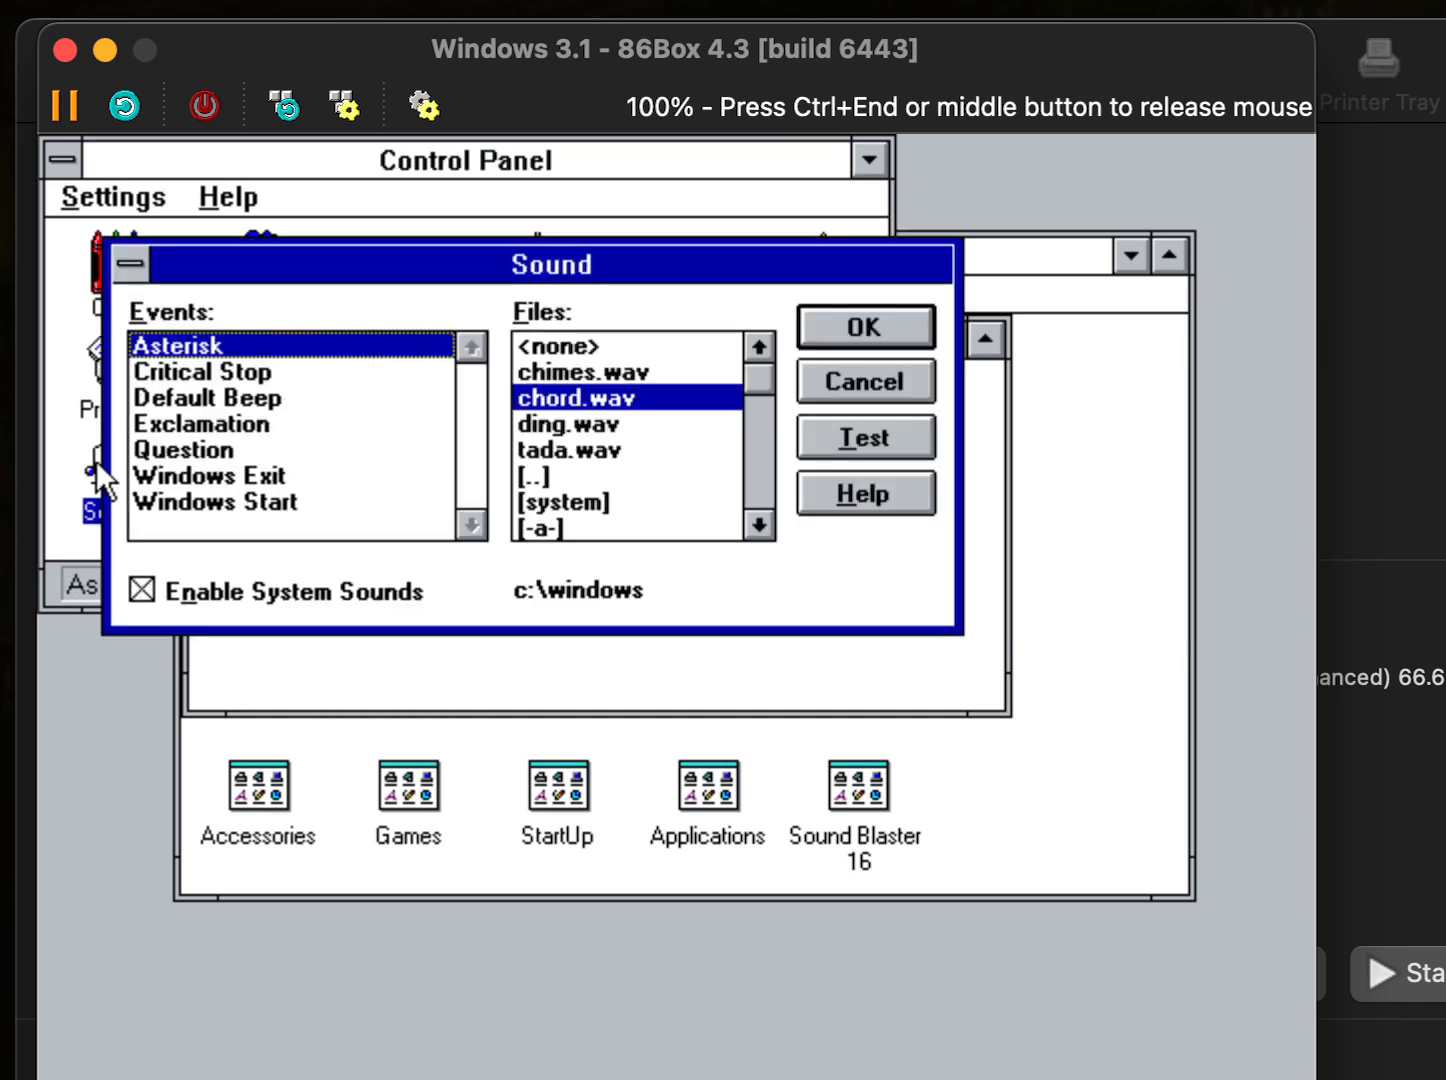
{"action": "left_click", "coordinate": [816, 427]}
{"action": "left_click", "coordinate": [253, 394]}
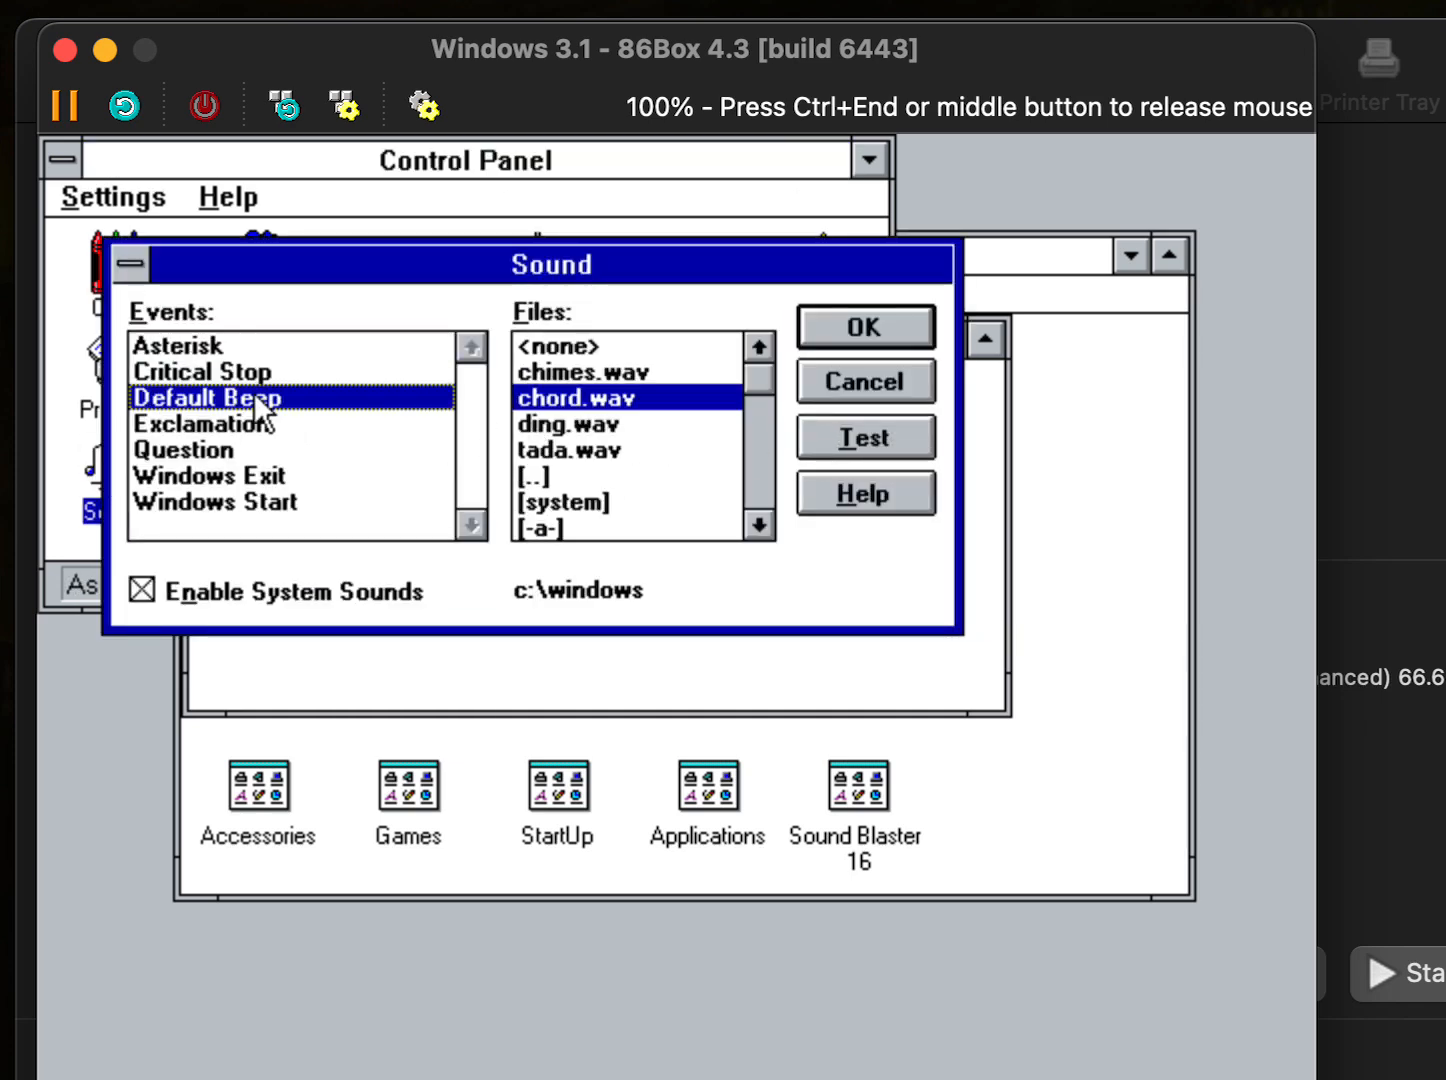
{"action": "left_click", "coordinate": [816, 437]}
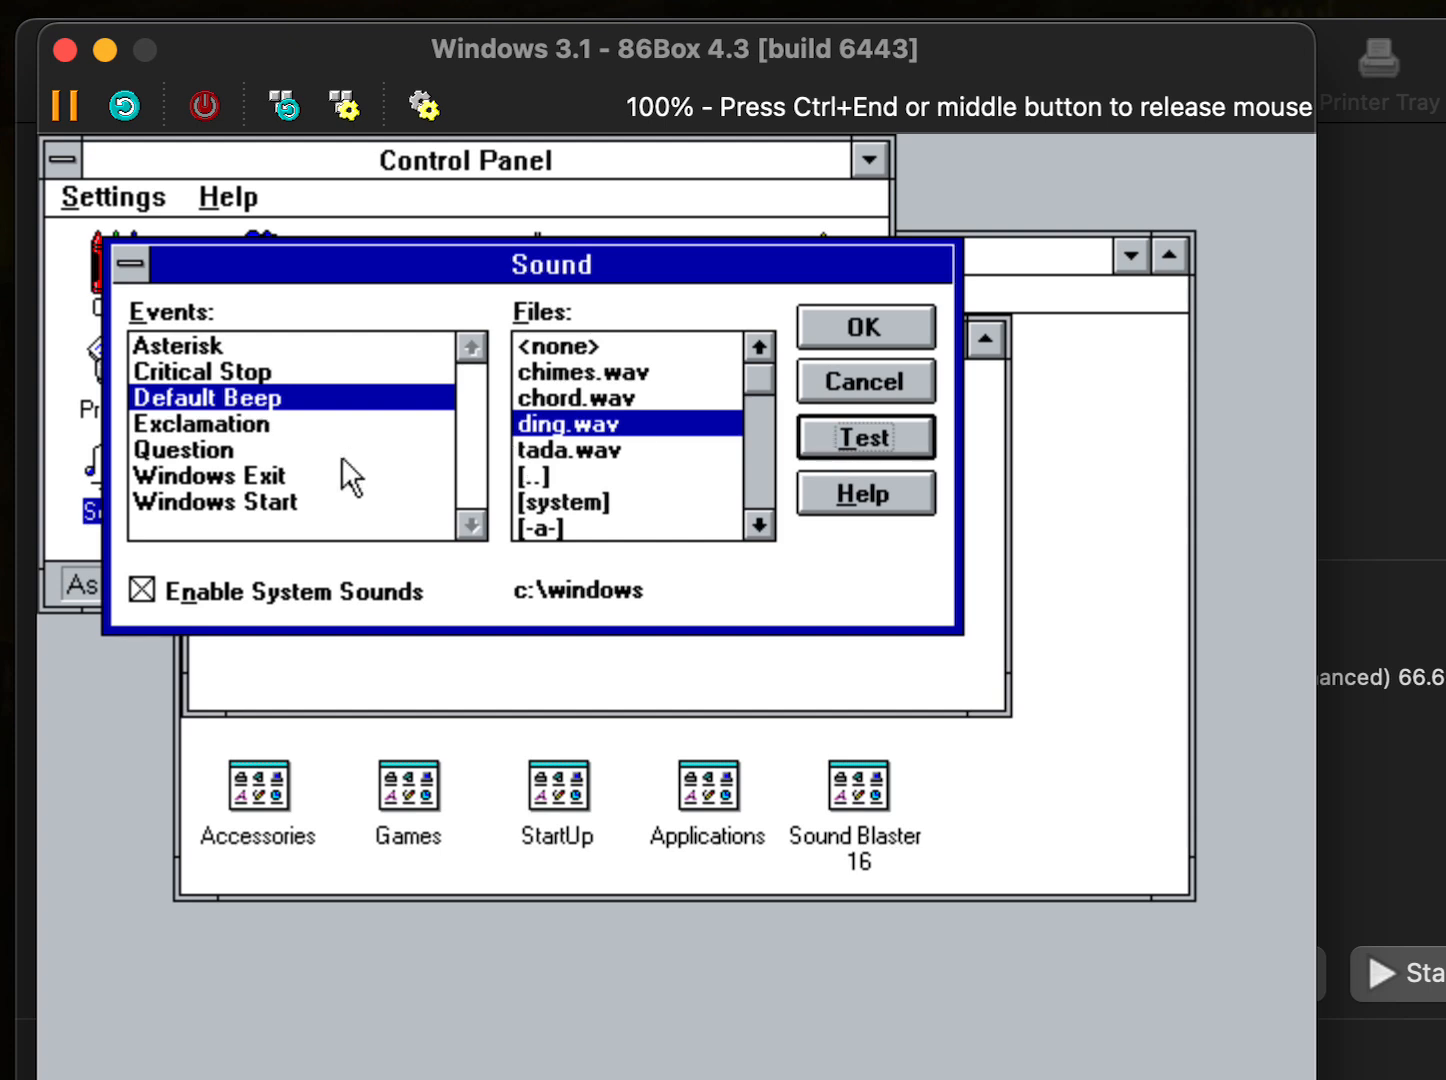
{"action": "left_click", "coordinate": [353, 474]}
{"action": "left_click", "coordinate": [832, 457]}
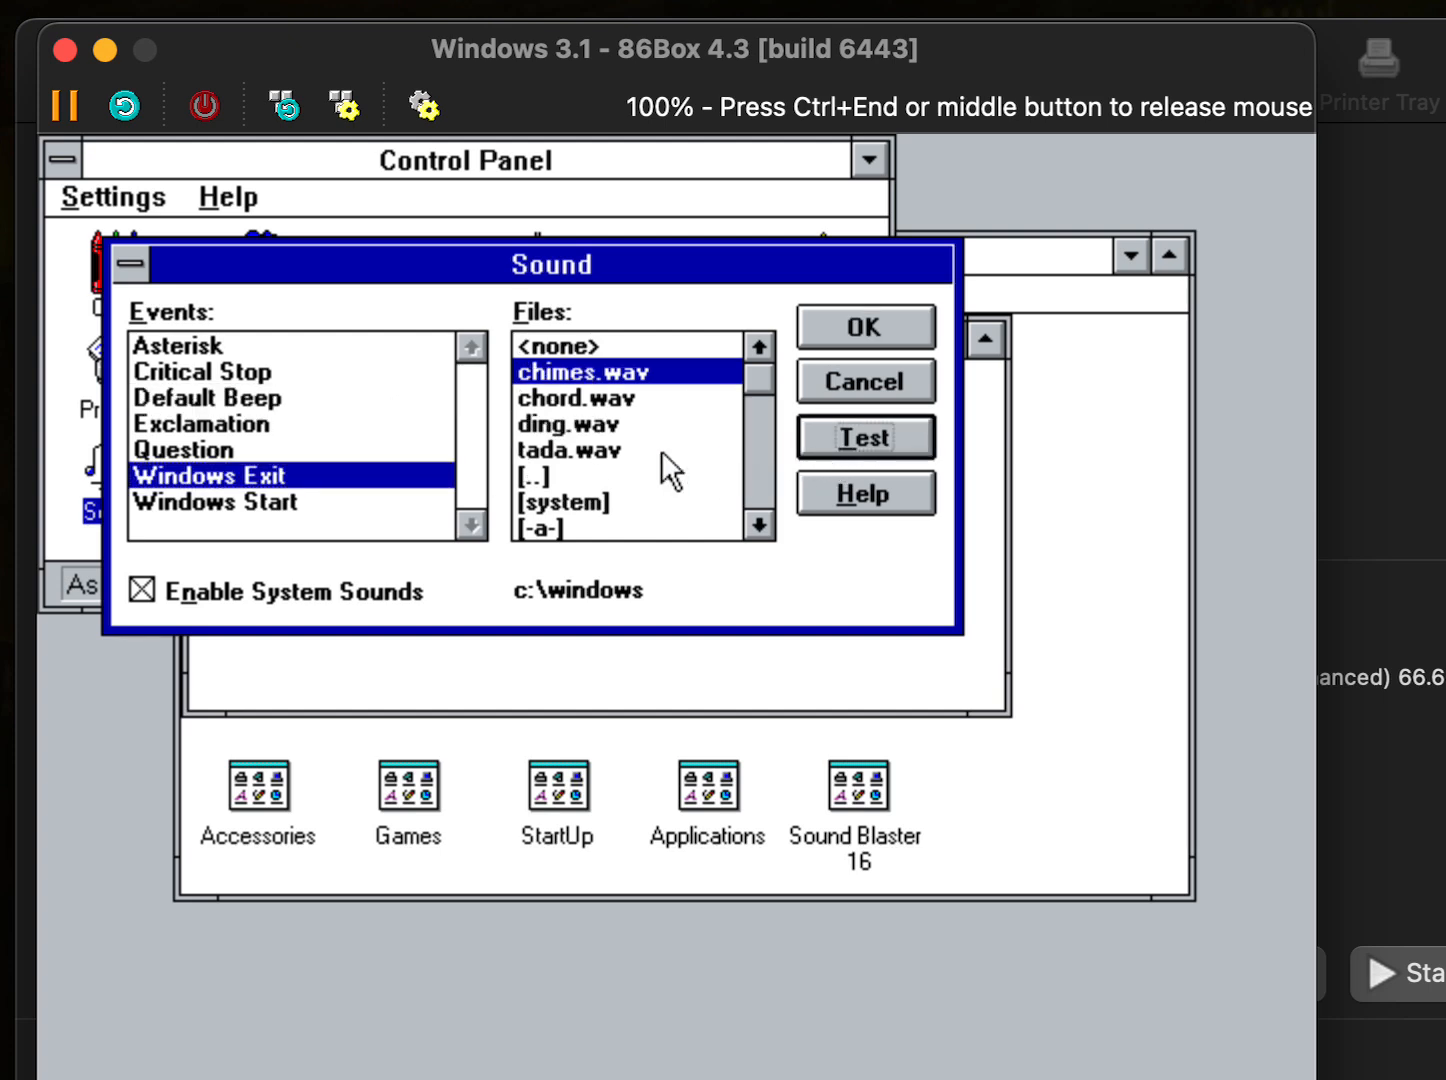
{"action": "left_click", "coordinate": [341, 493]}
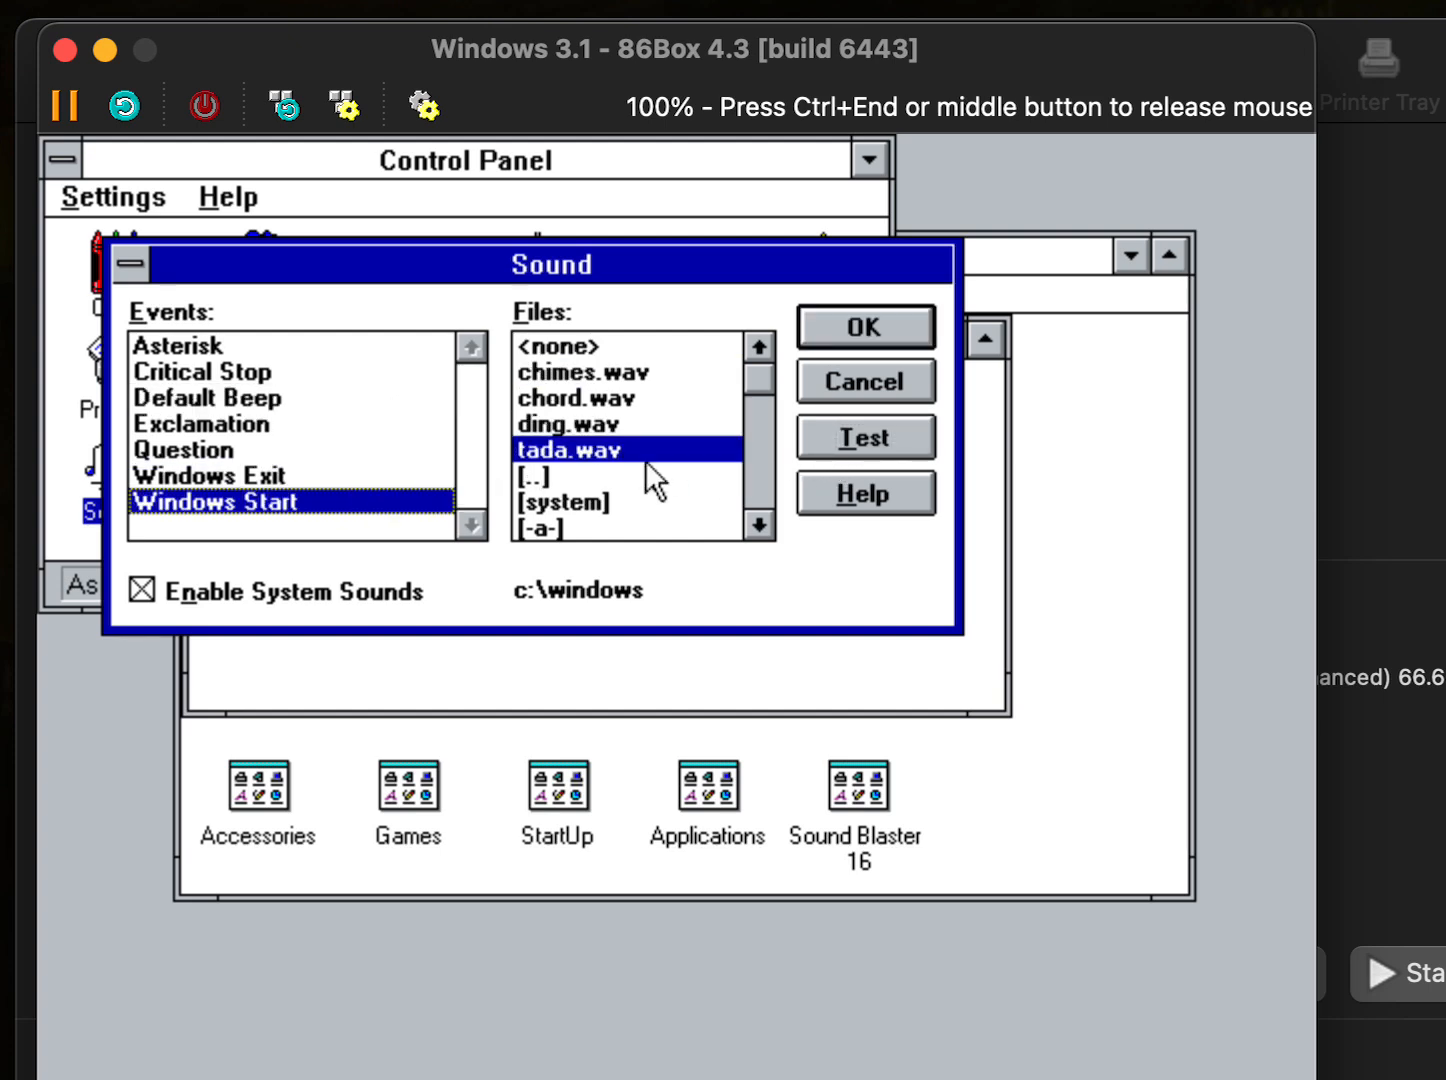
- Cancel the Sound settings without changes and close Control Panel
{"action": "left_click", "coordinate": [840, 392]}
{"action": "left_click", "coordinate": [117, 198]}
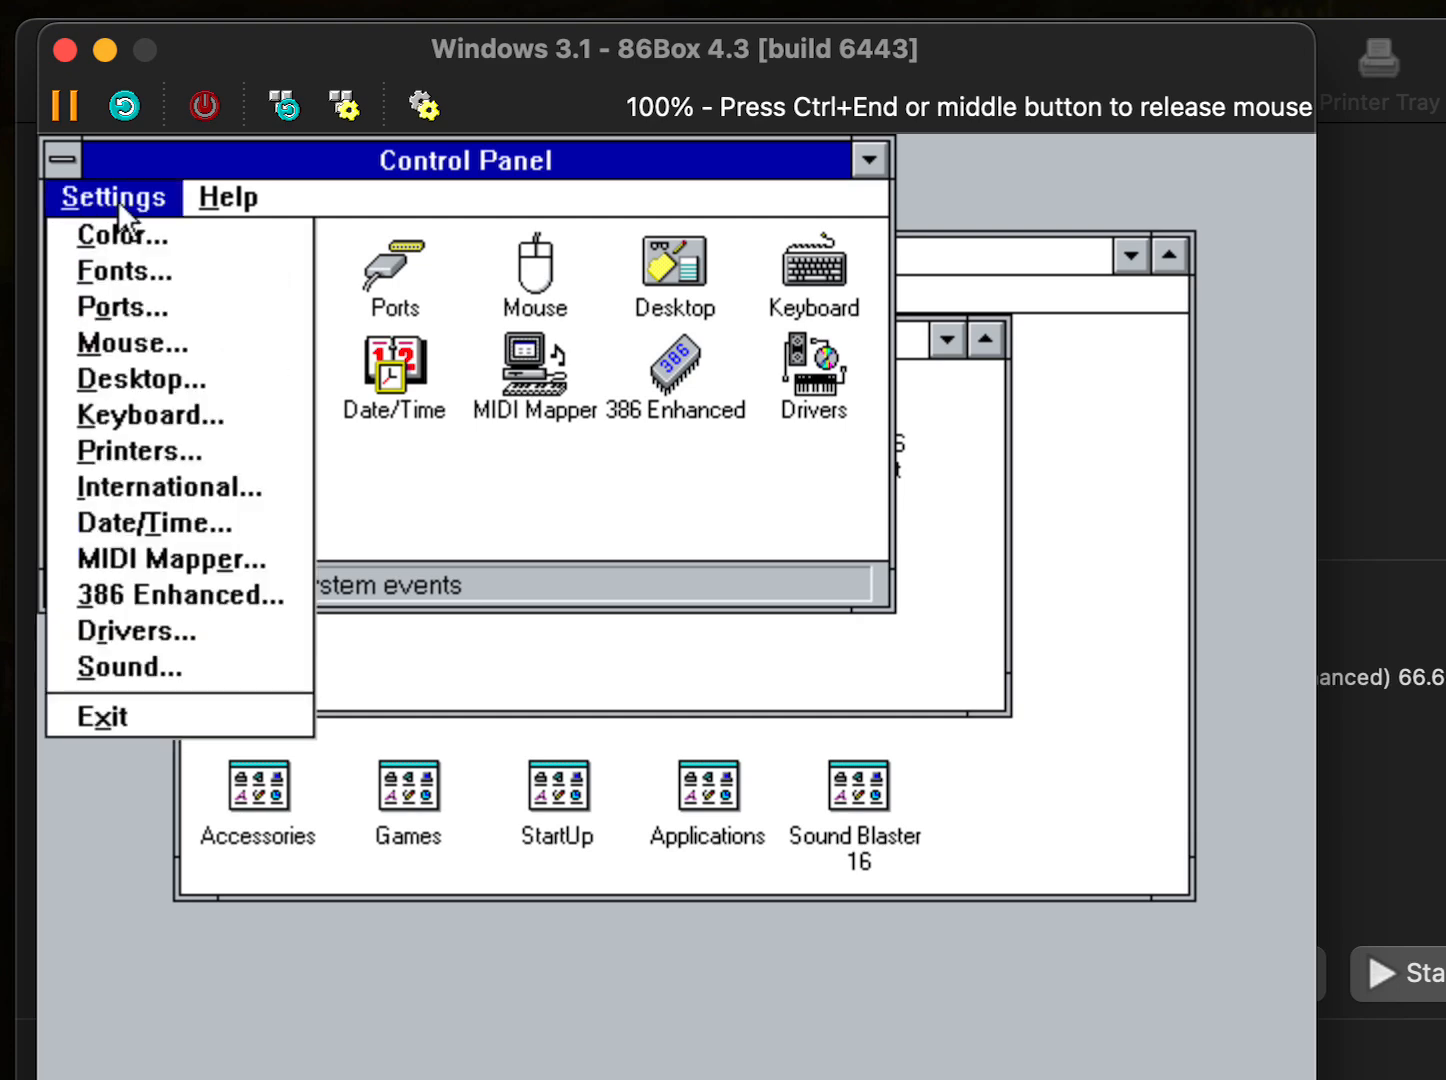
{"action": "left_click", "coordinate": [255, 717]}
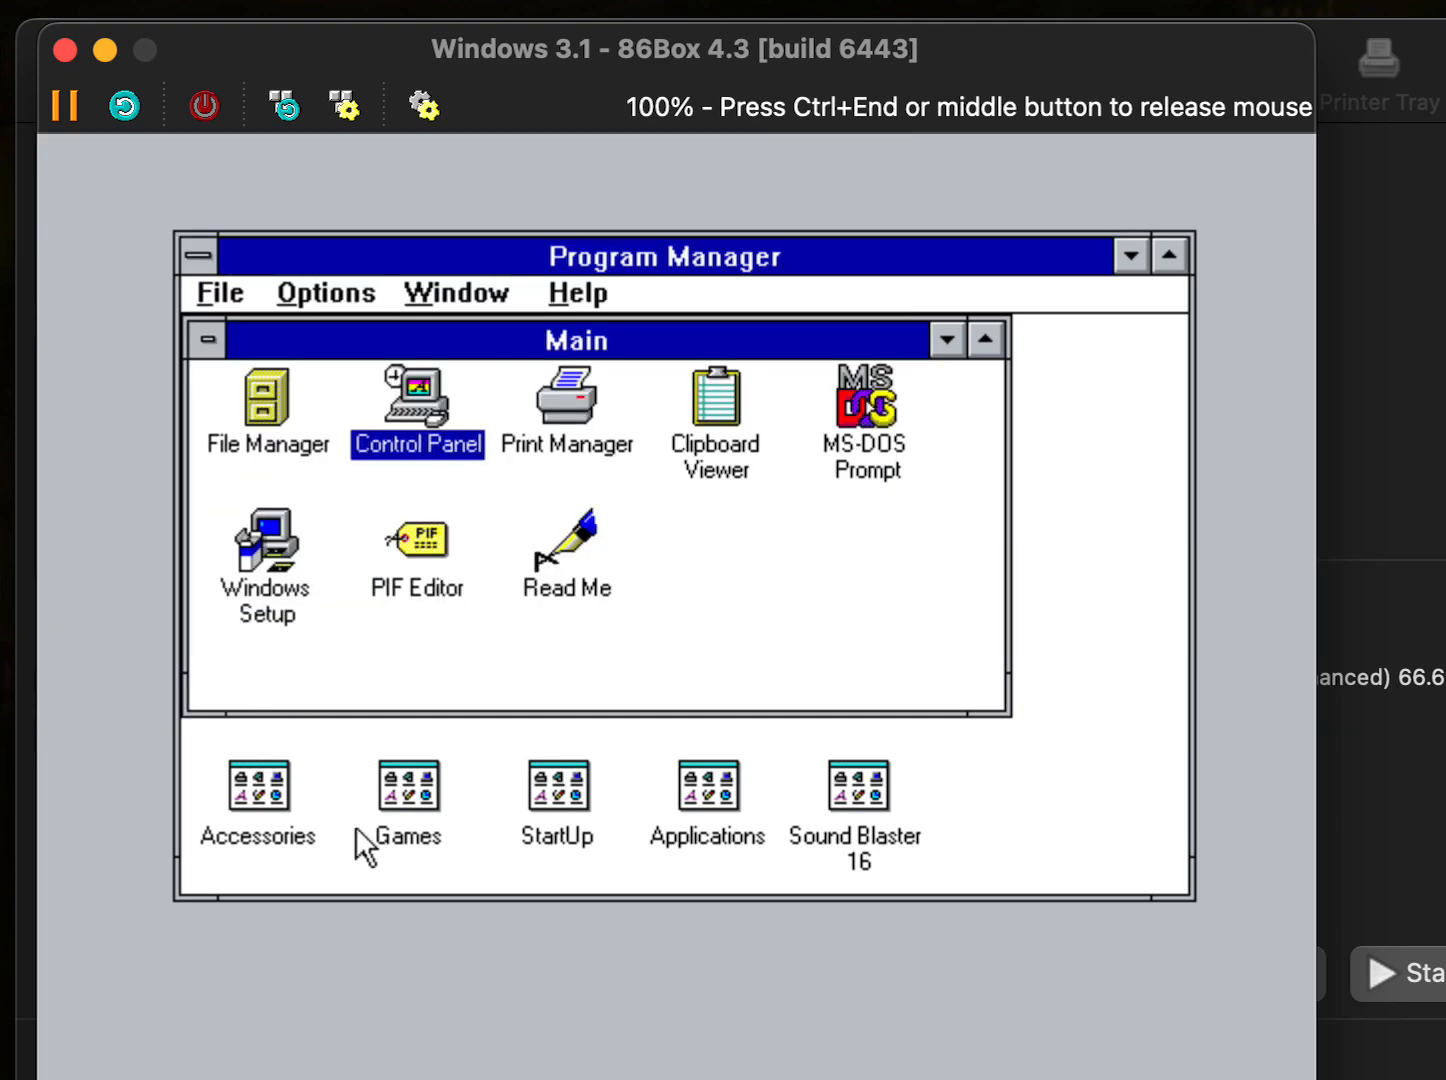
- Play and stop canyon.mid from File Manager in Media Player, then close Media Player
{"action": "double_click", "coordinate": [313, 444]}
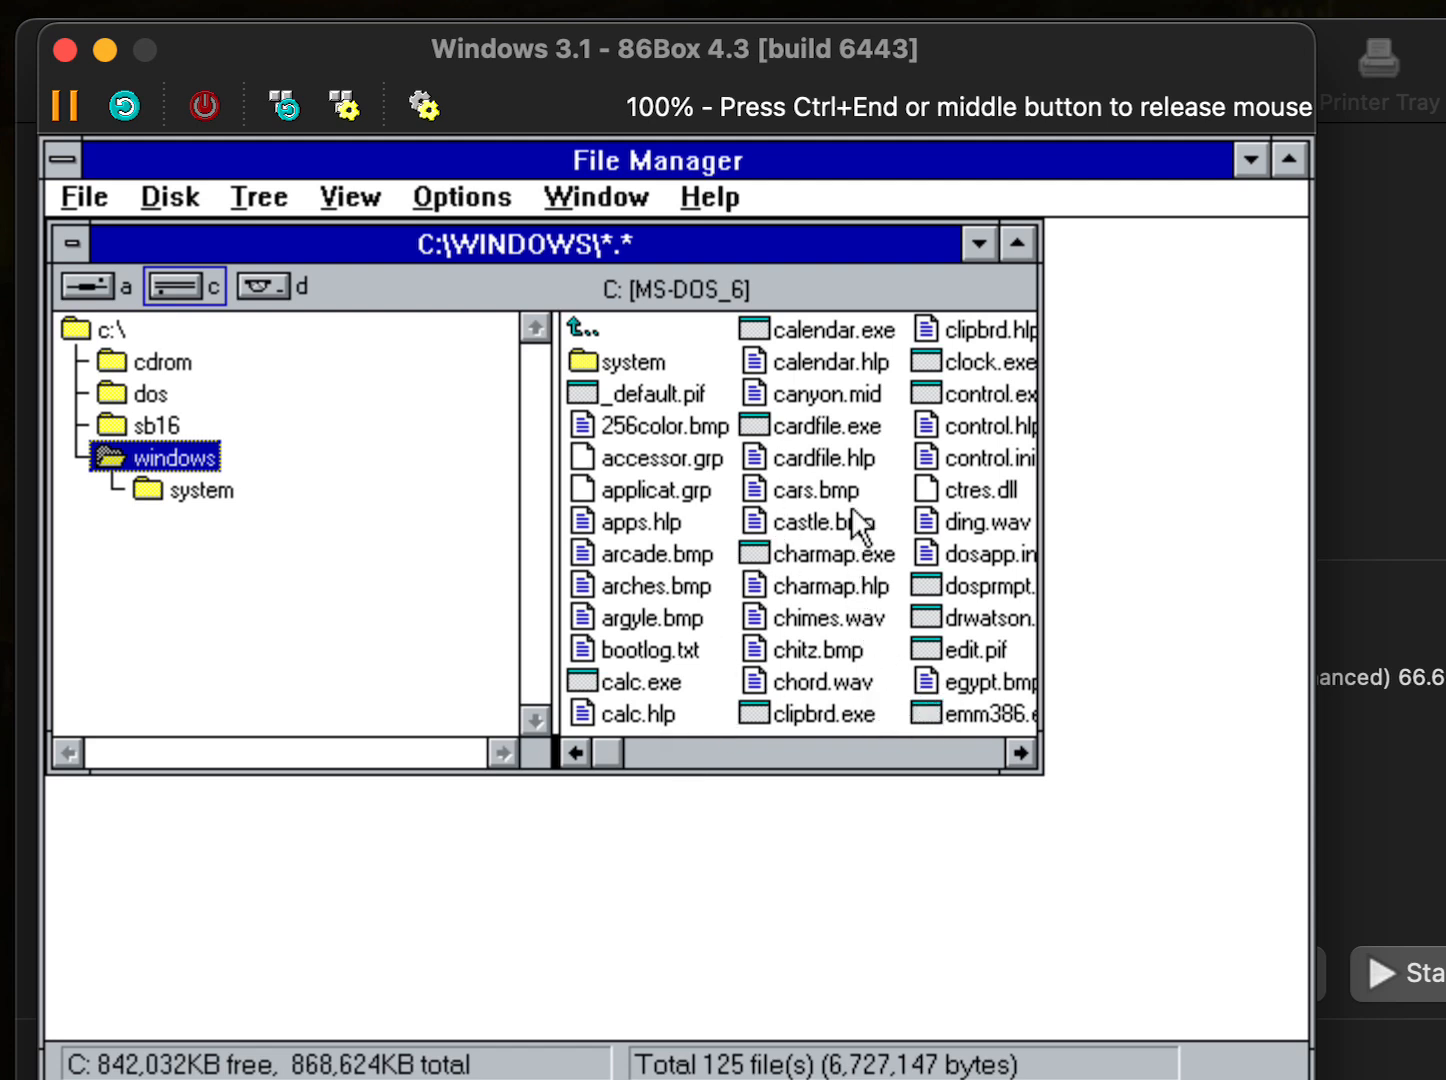
{"action": "double_click", "coordinate": [775, 389]}
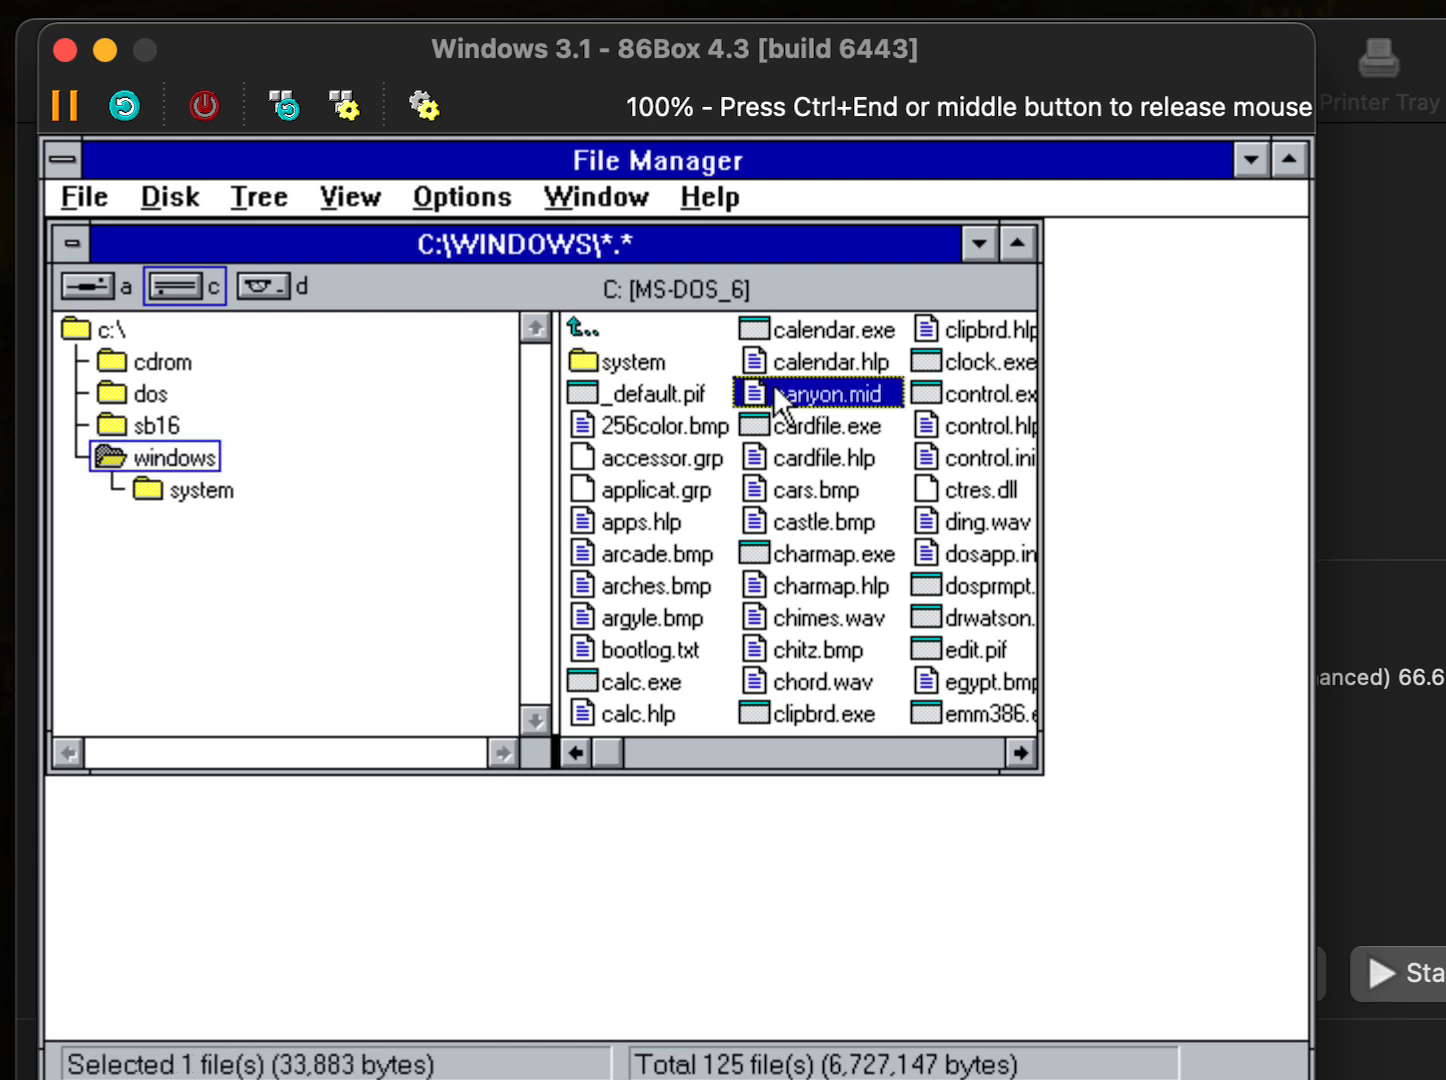
{"action": "left_click", "coordinate": [176, 384]}
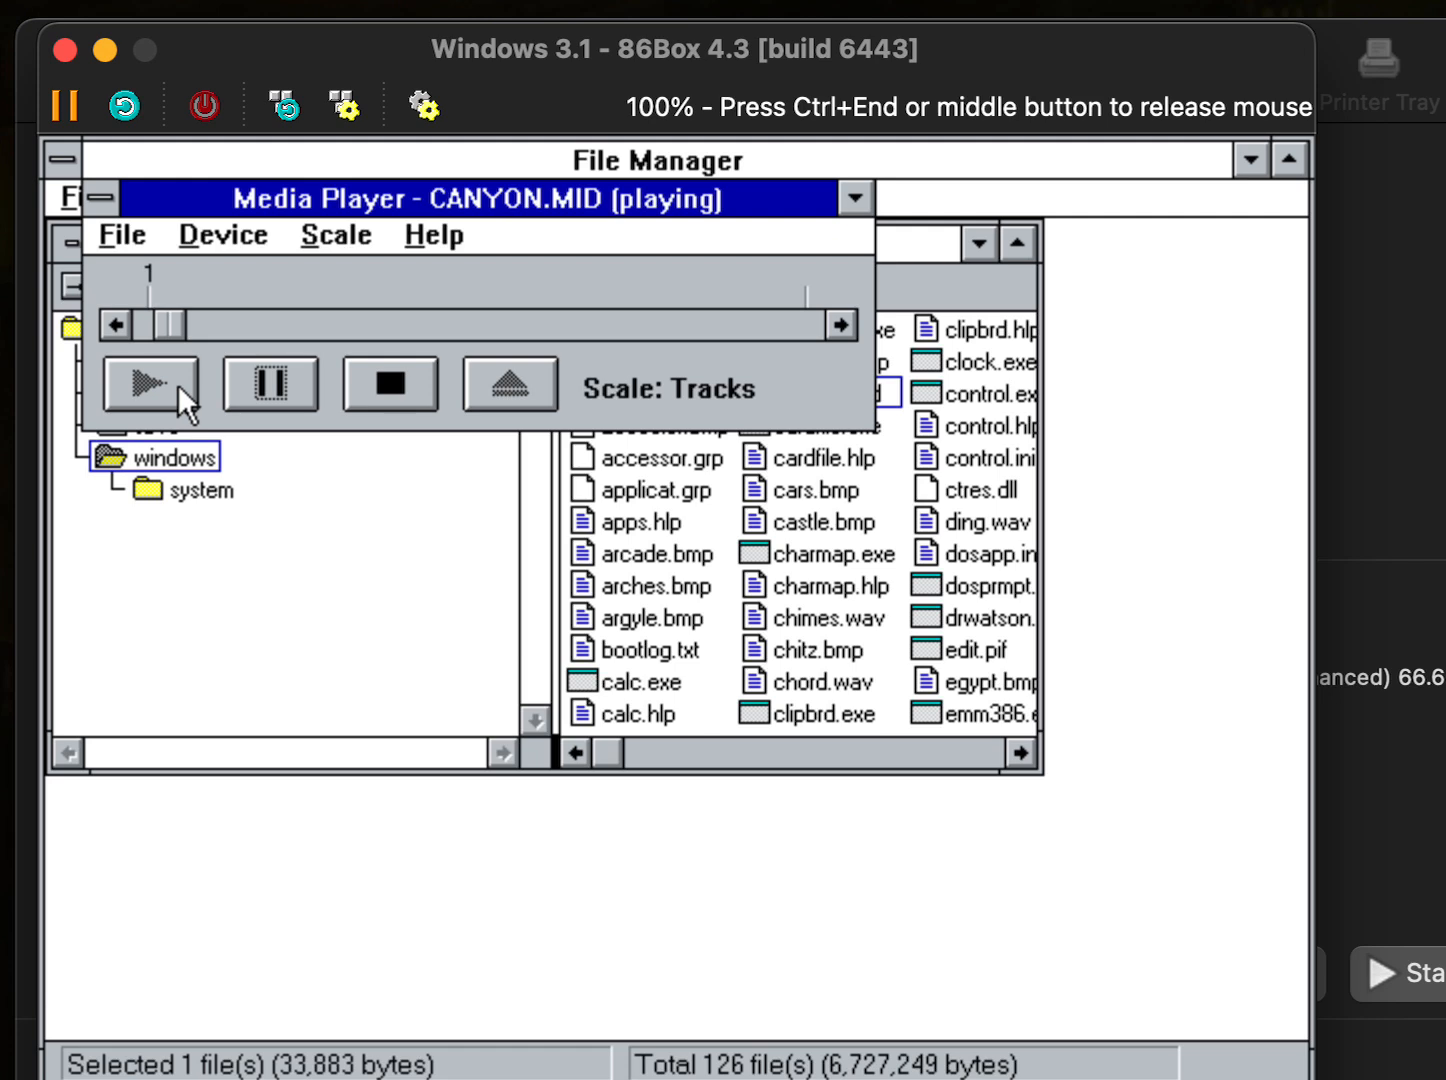
{"action": "left_click", "coordinate": [385, 384]}
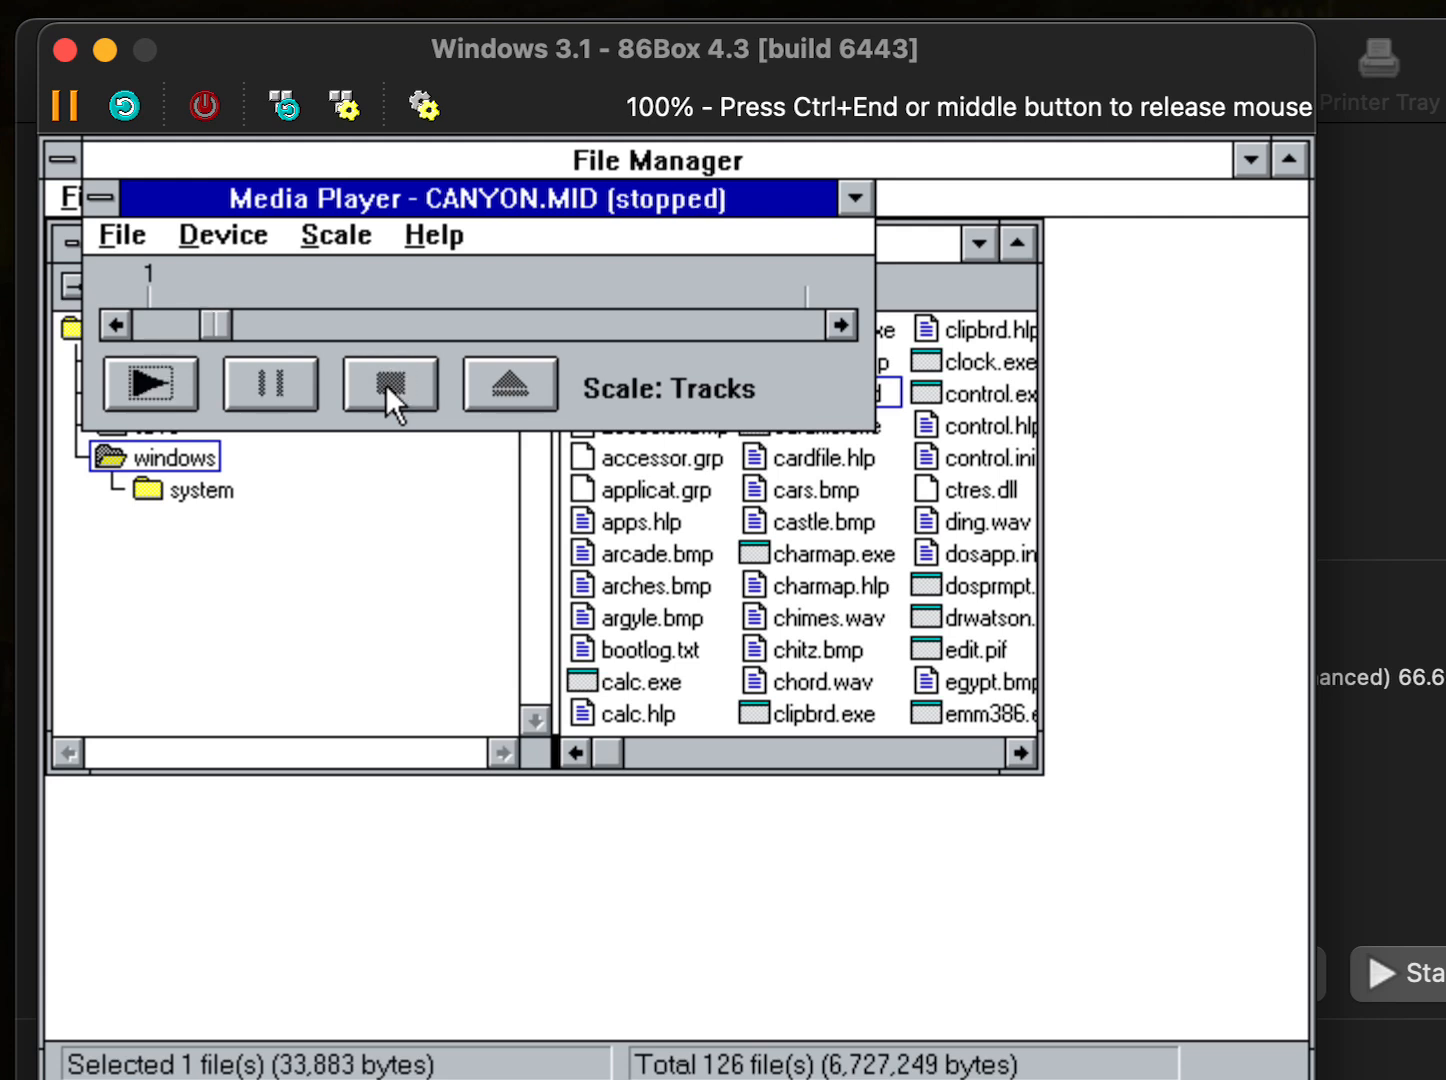
{"action": "left_click", "coordinate": [130, 236]}
{"action": "left_click", "coordinate": [152, 330]}
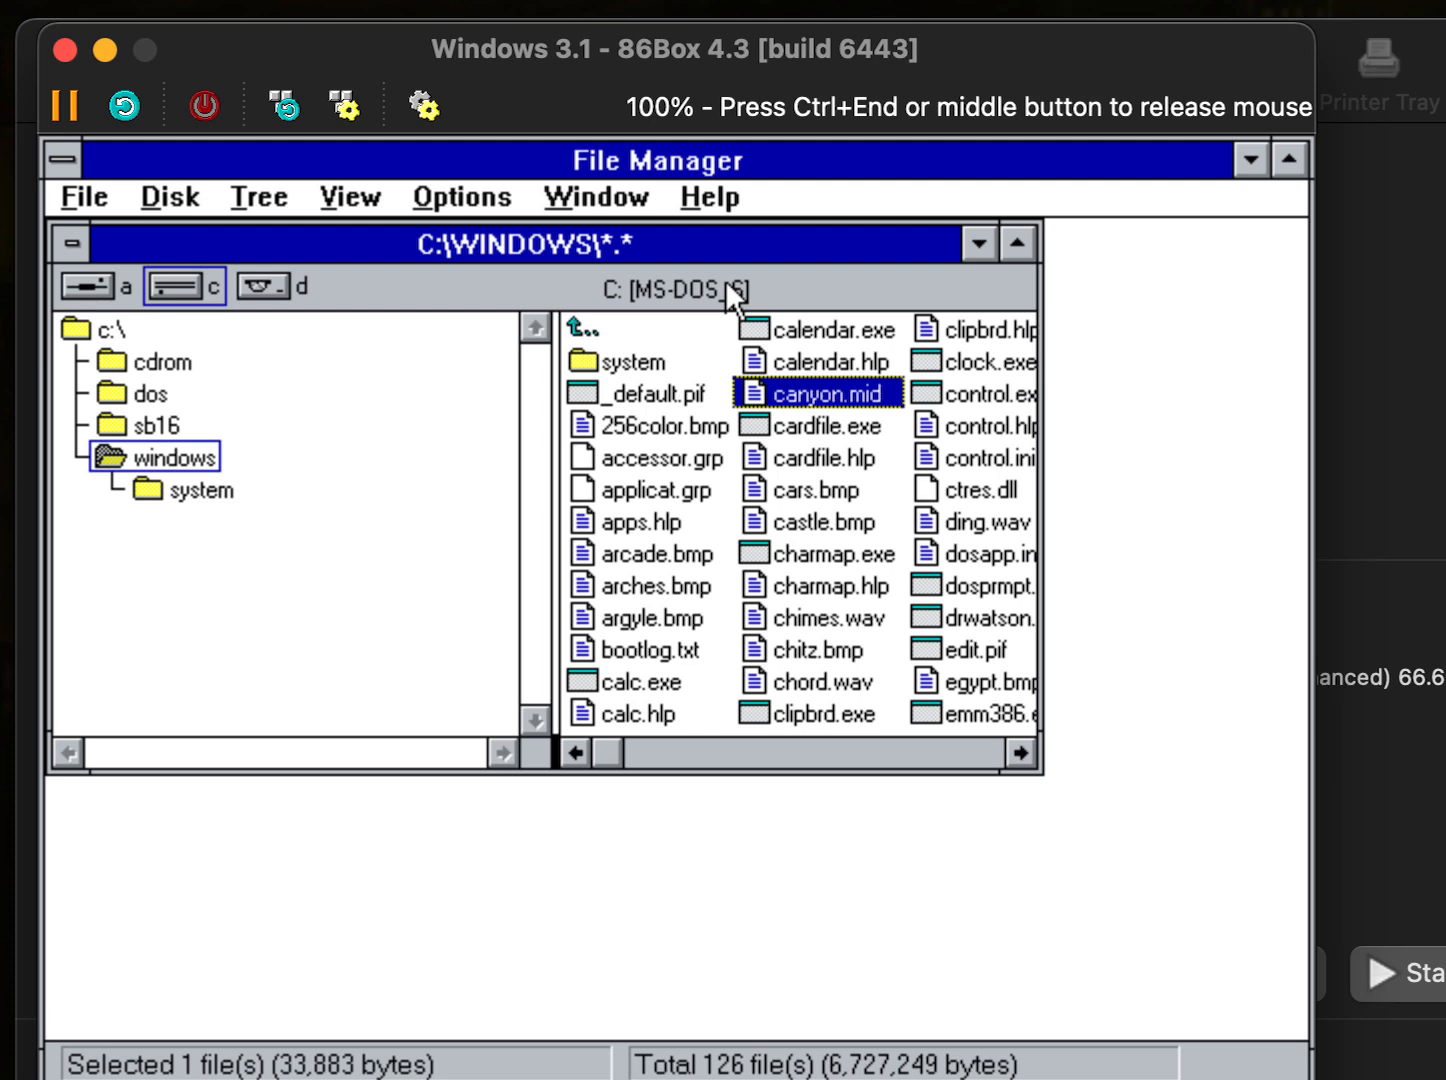
- Load the Diamond Stealth driver .img as an existing image in the emulated floppy drive
{"action": "key", "text": "ctrl+End"}
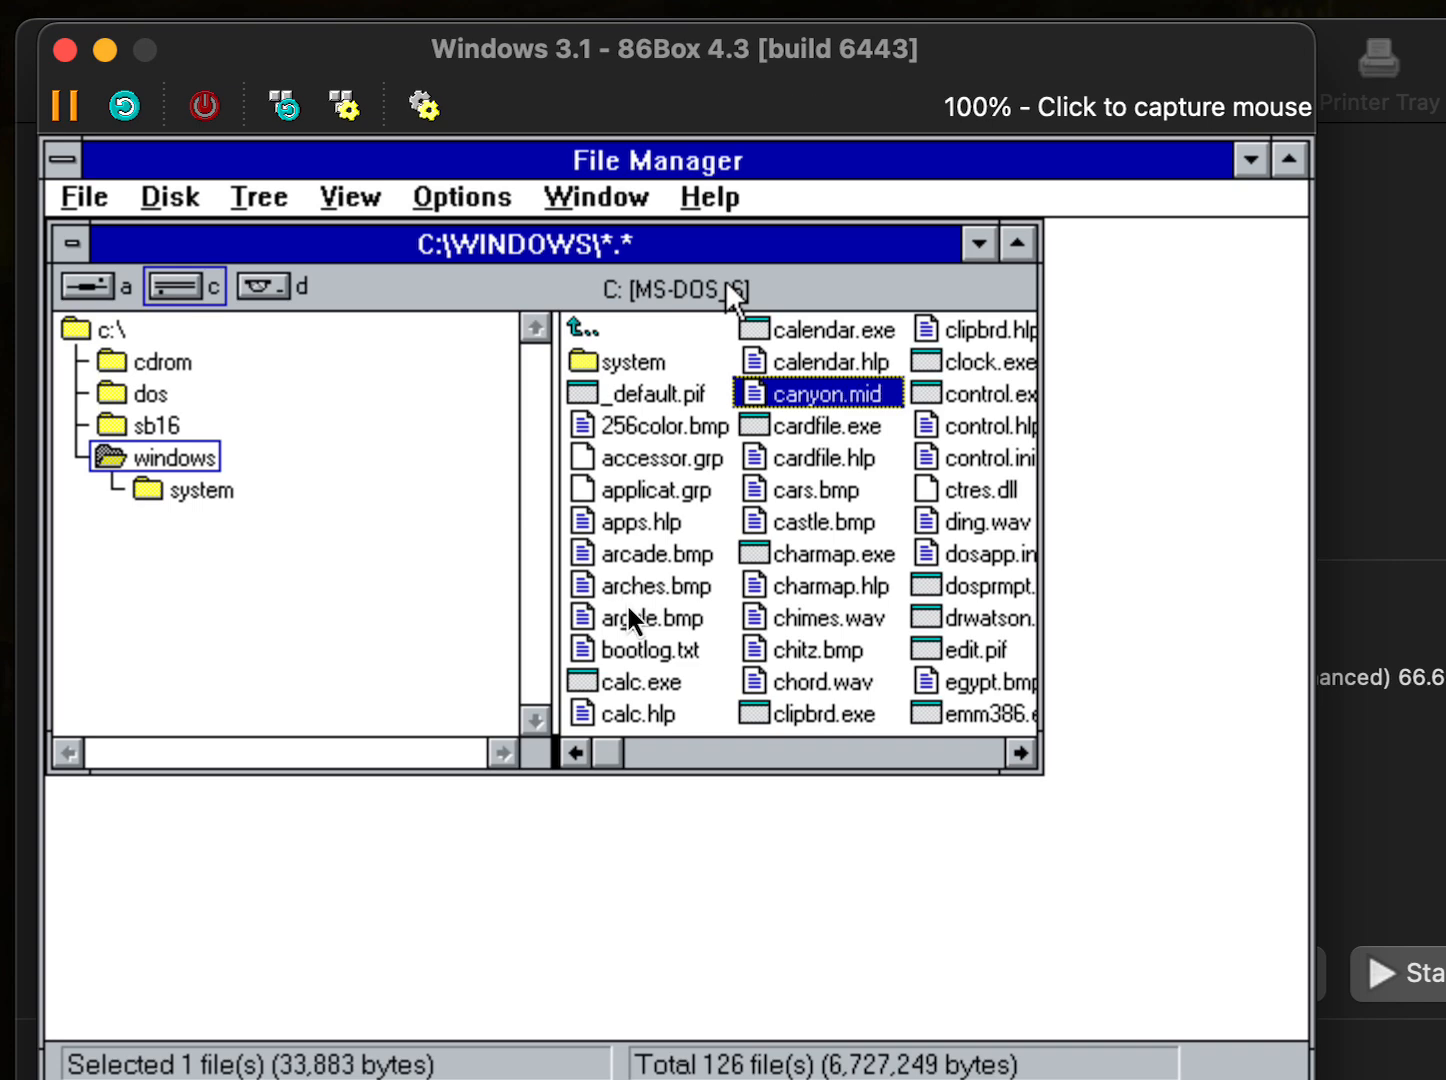
{"action": "left_click", "coordinate": [54, 1079]}
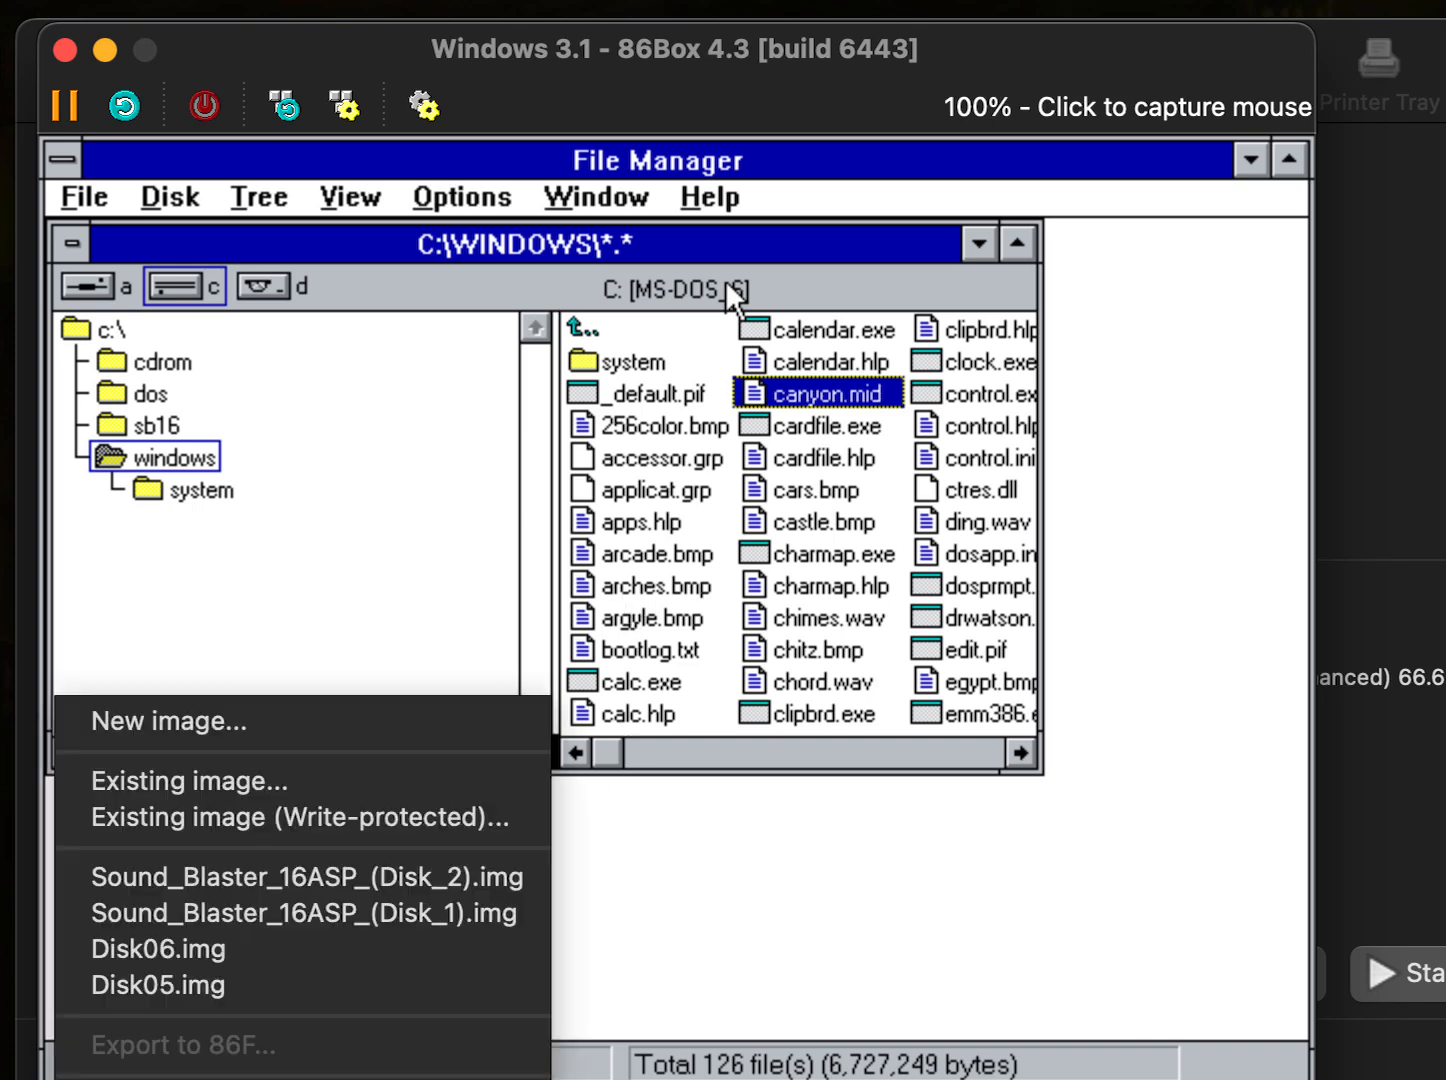
{"action": "left_click", "coordinate": [241, 786]}
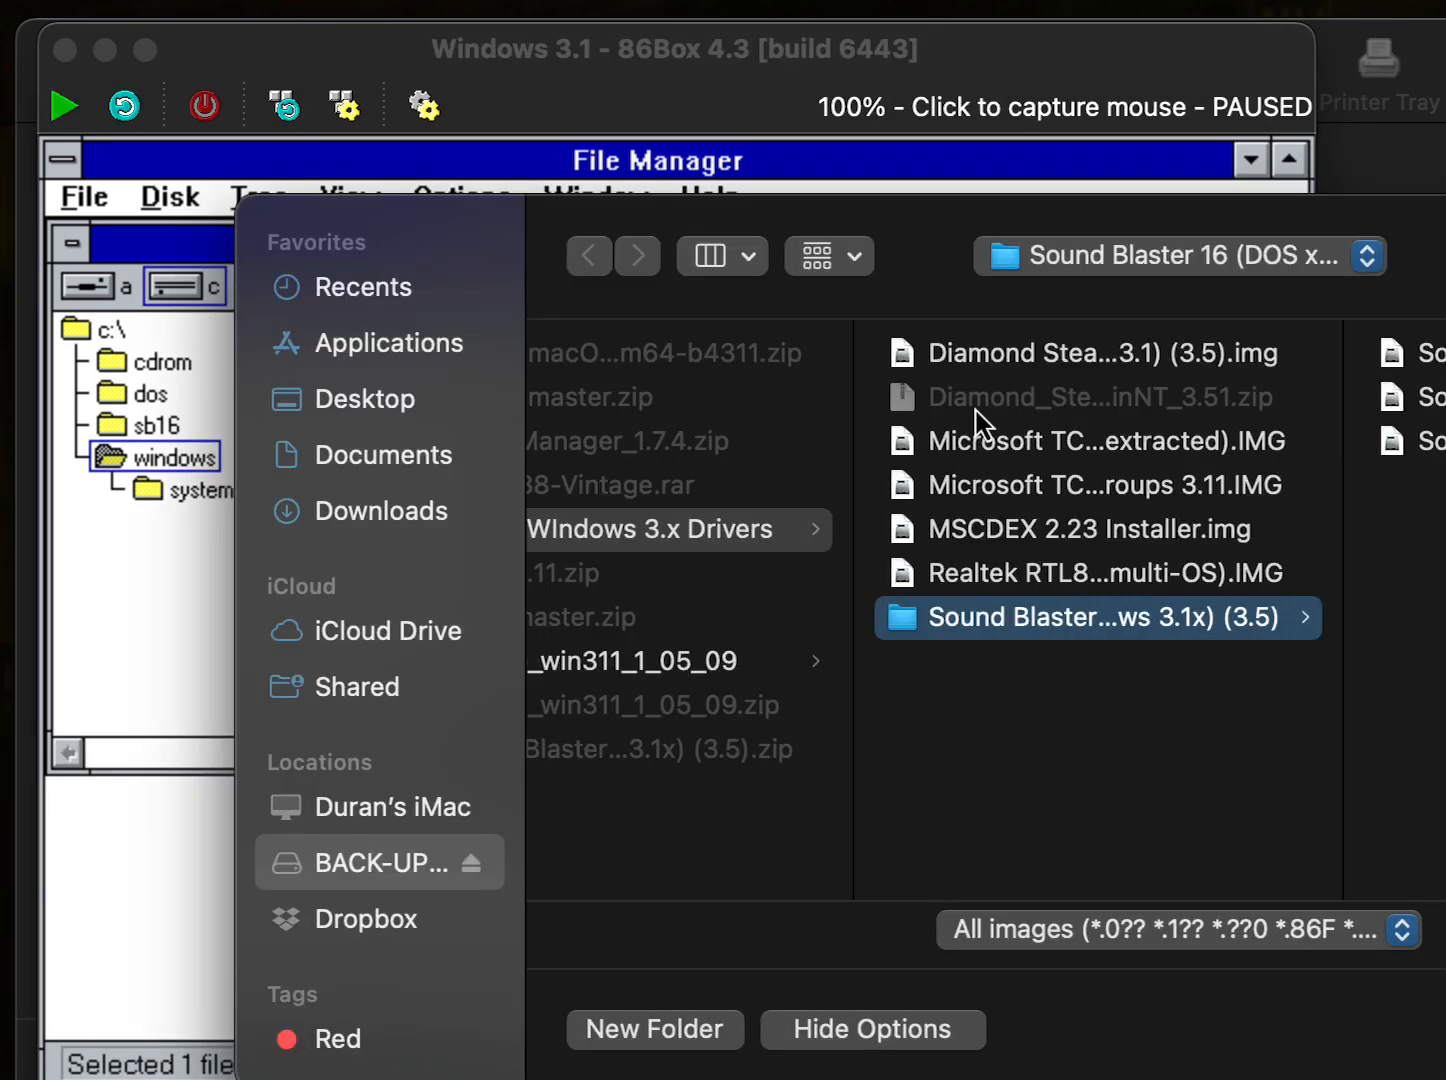
{"action": "left_click", "coordinate": [1006, 358]}
{"action": "key", "text": "Return"}
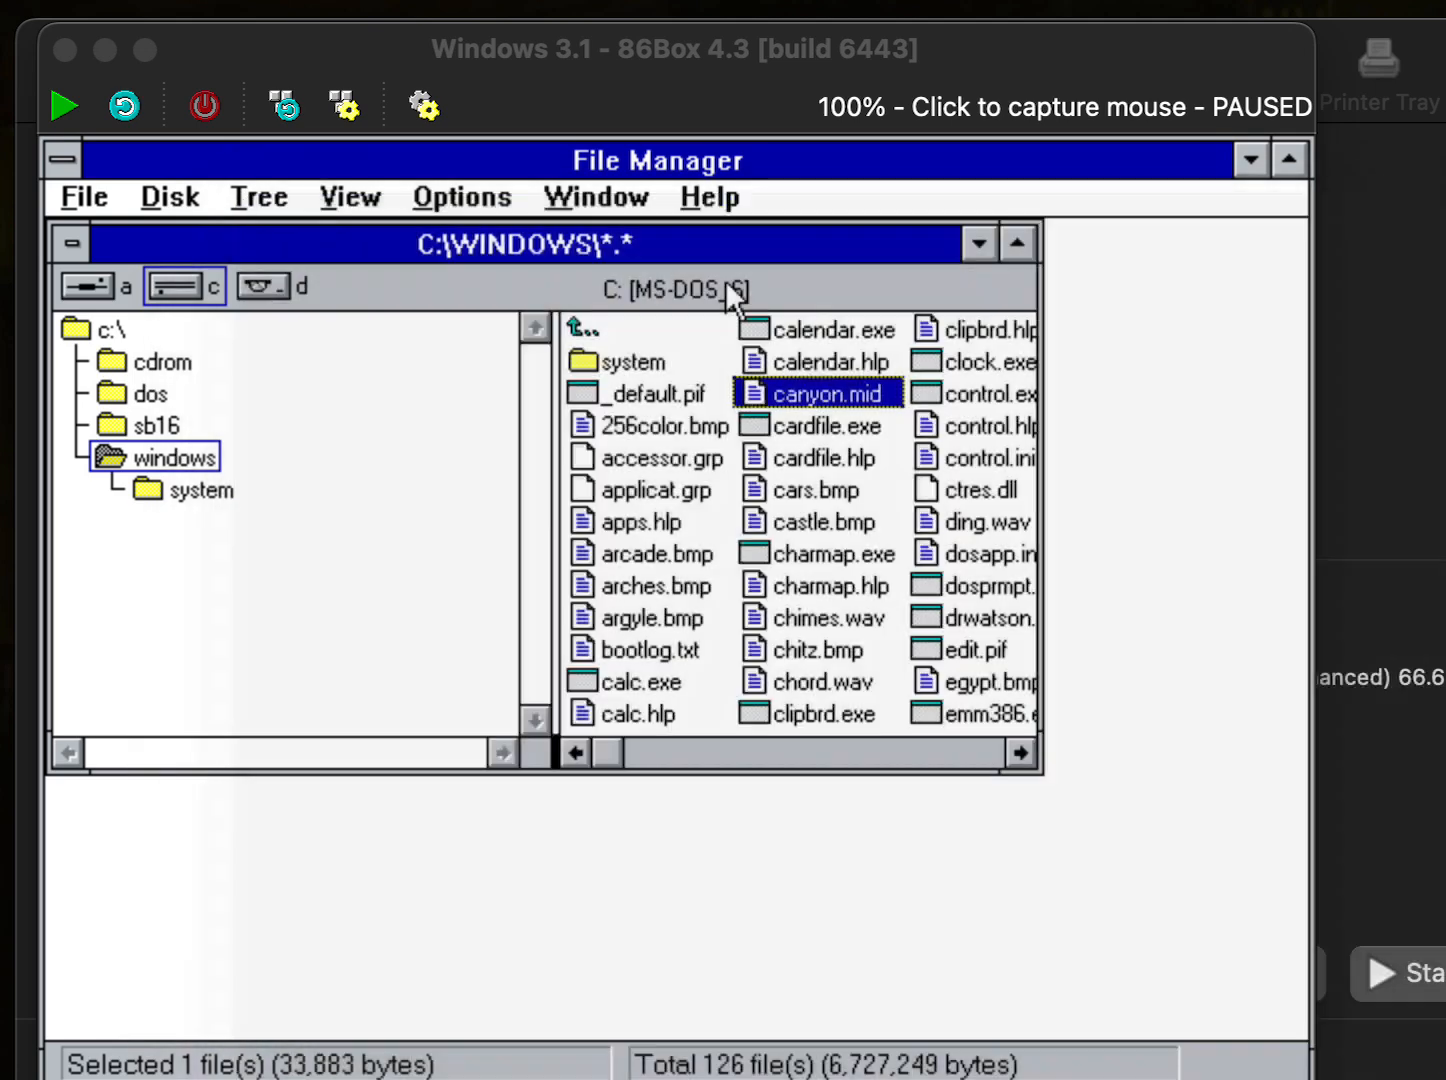
- Launch install.exe from drive A in File Manager and install the Stealth 64 VRAM driver
{"action": "left_click", "coordinate": [725, 280]}
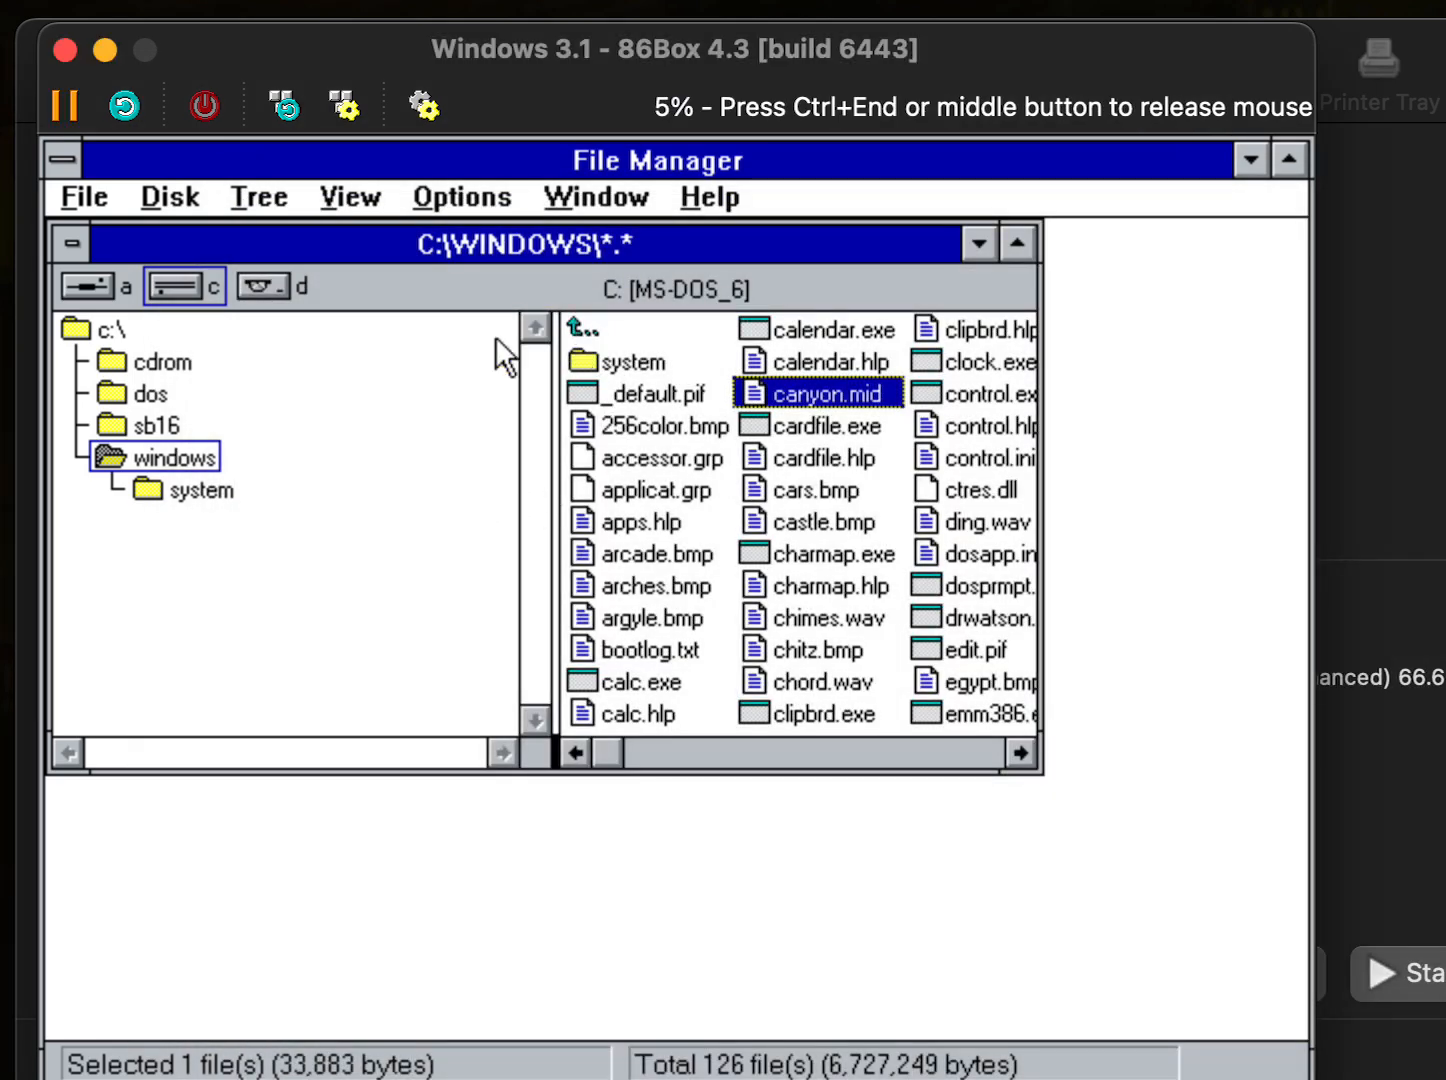
{"action": "left_click", "coordinate": [92, 286]}
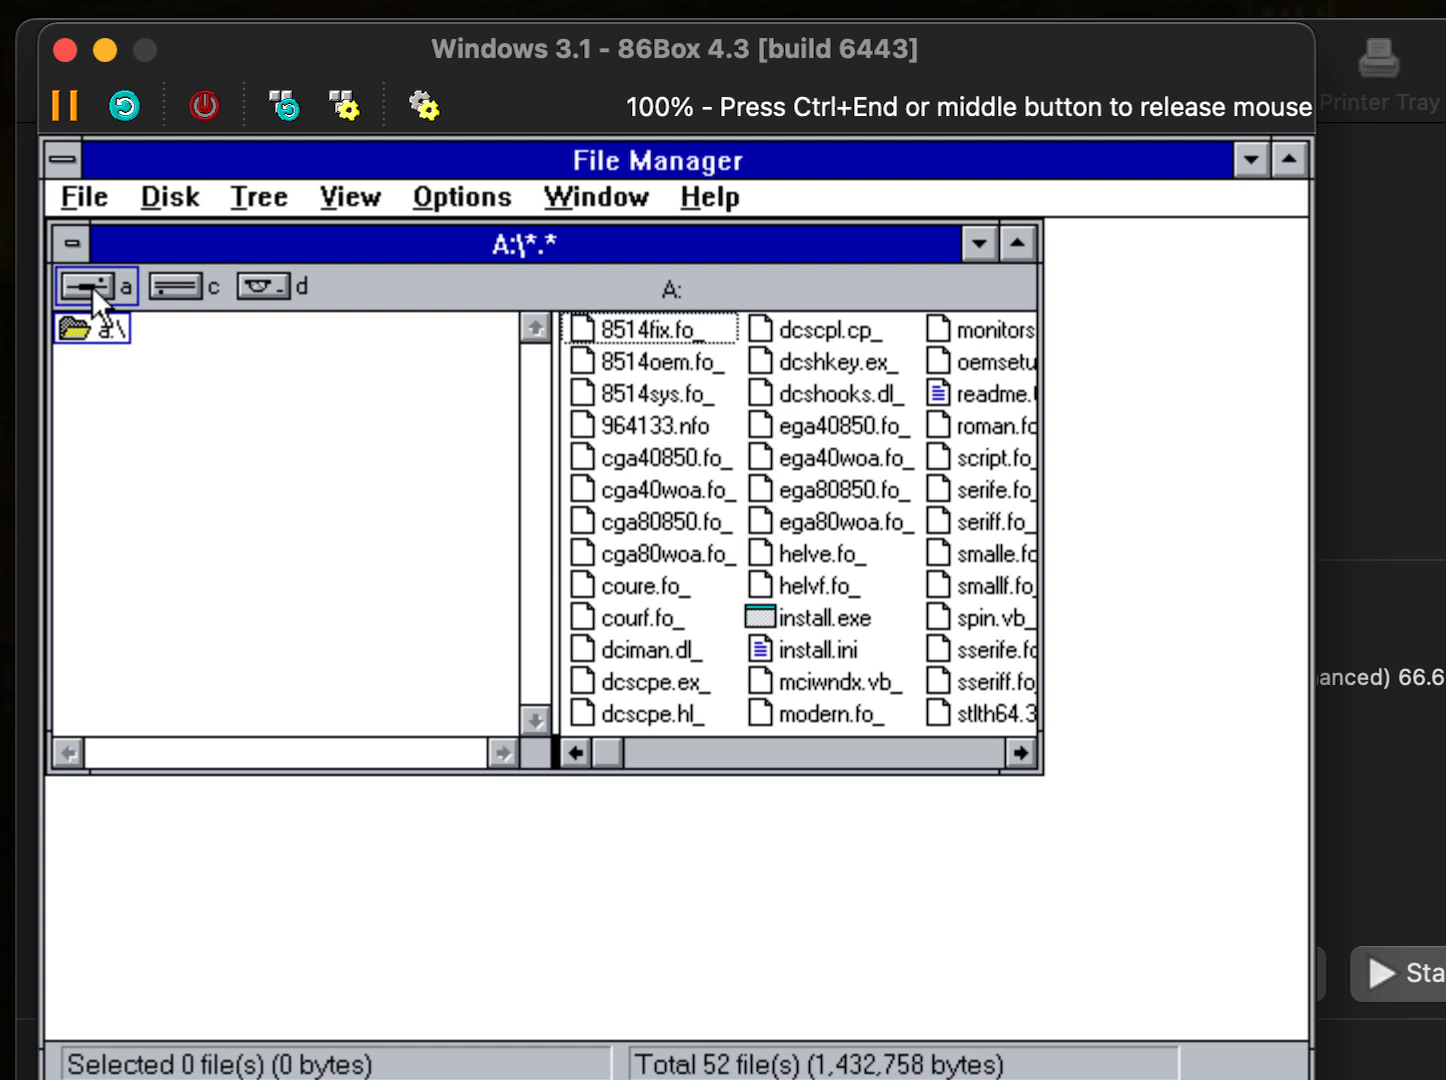
{"action": "left_click", "coordinate": [789, 621]}
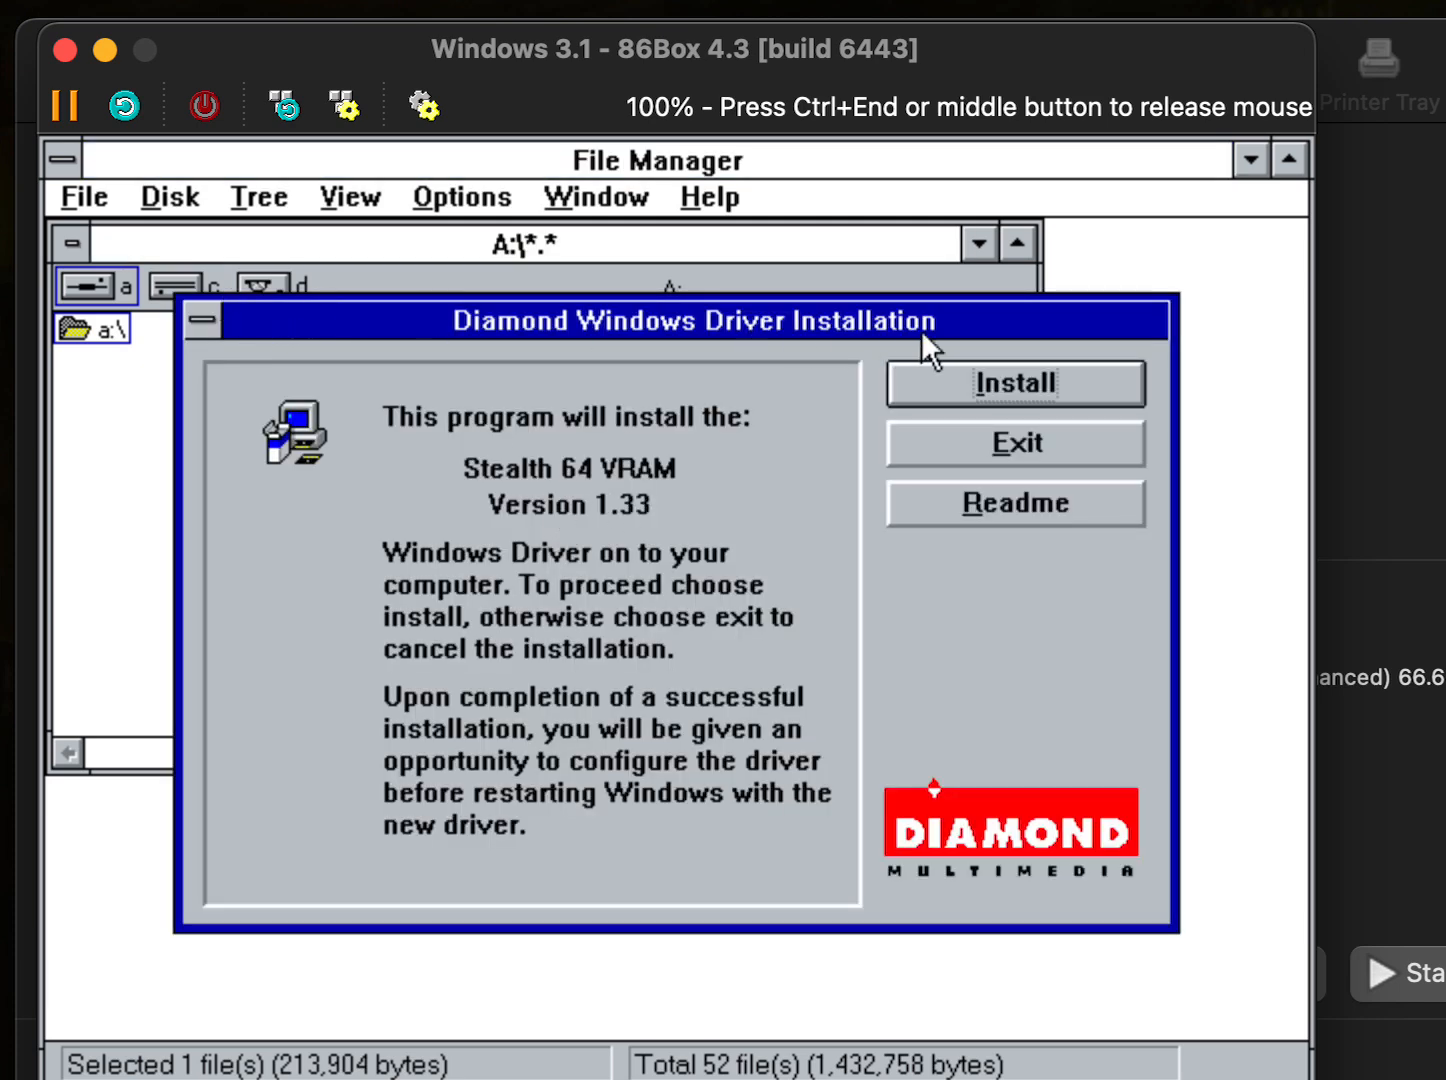
{"action": "left_click", "coordinate": [177, 285]}
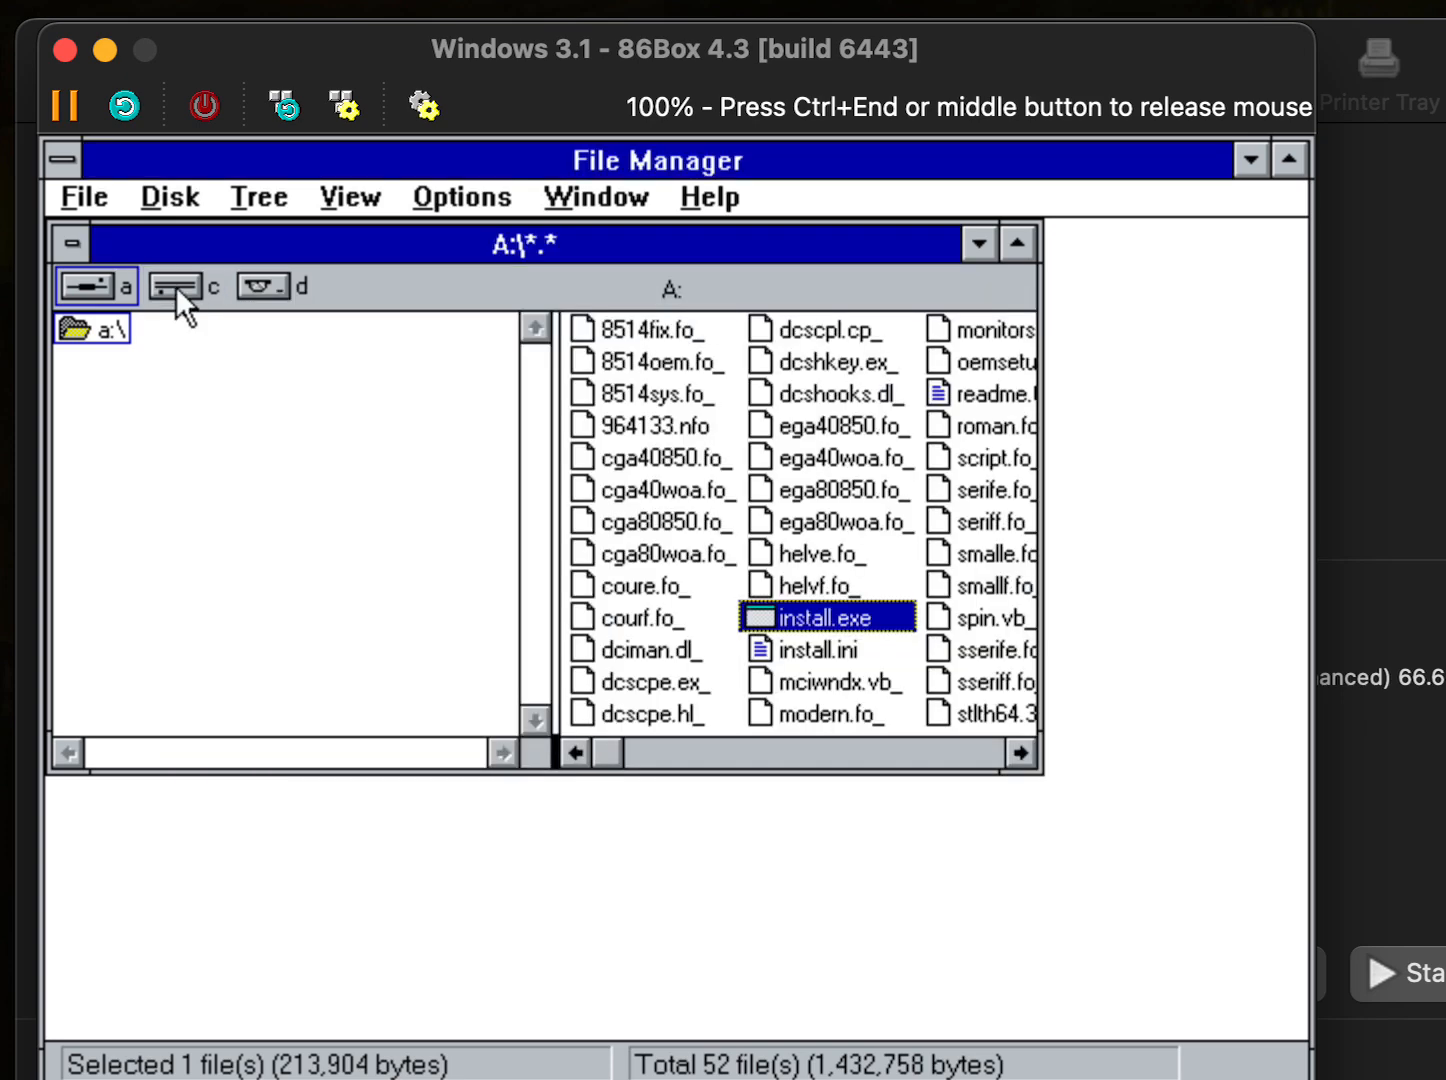
{"action": "left_click", "coordinate": [1252, 162]}
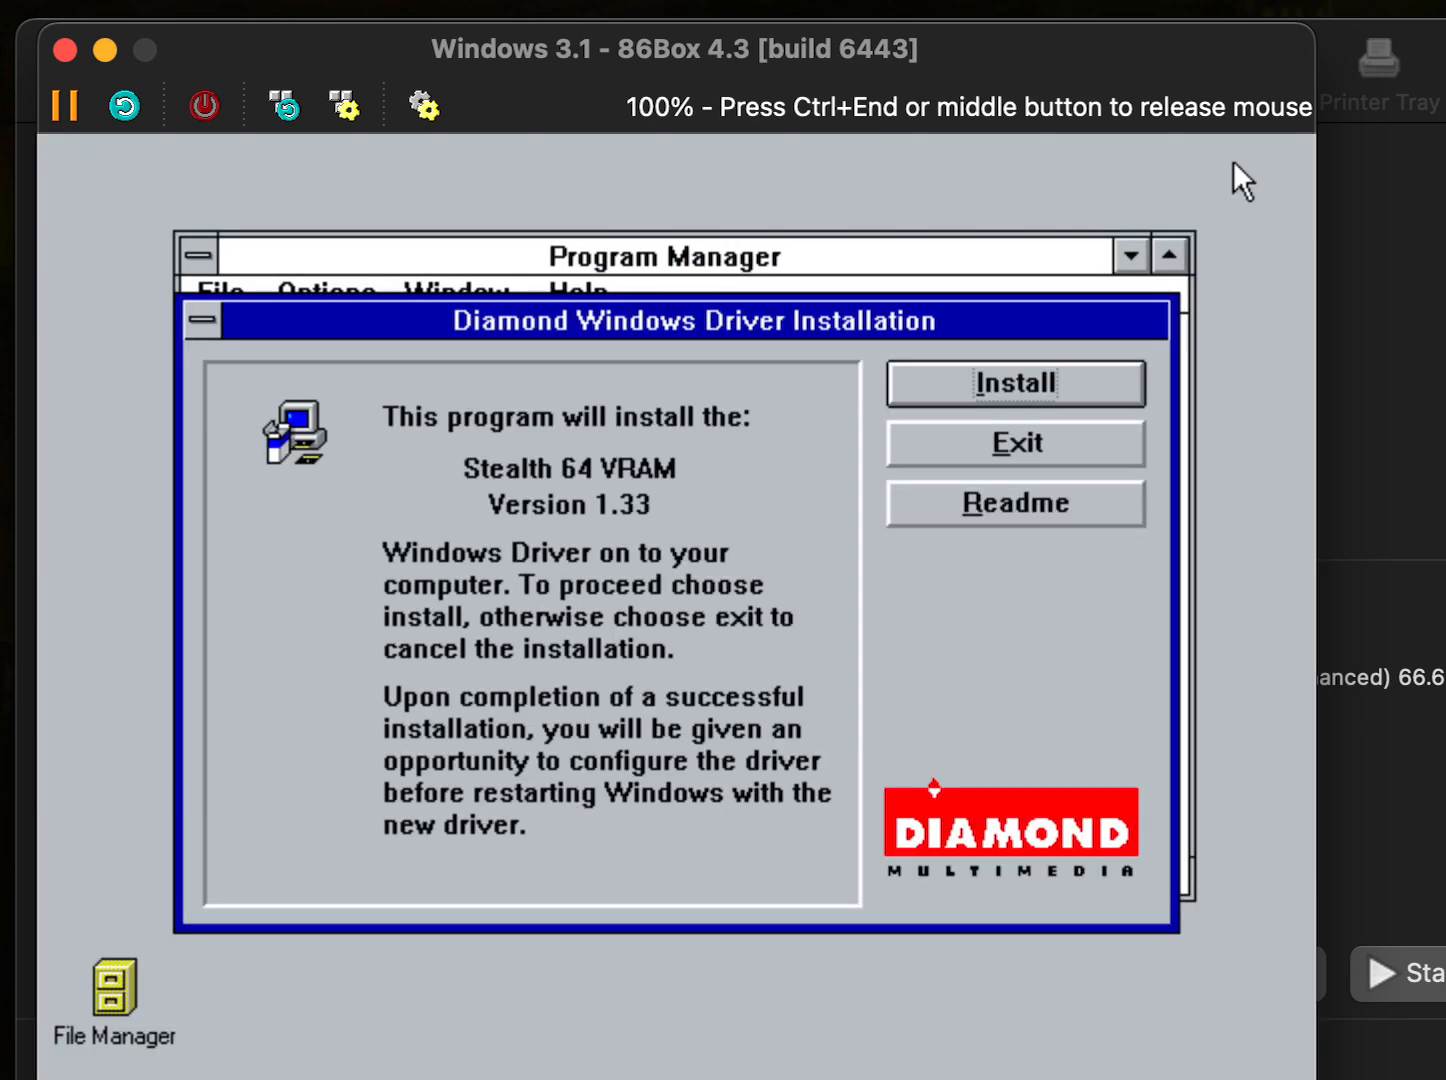
{"action": "left_click", "coordinate": [976, 379]}
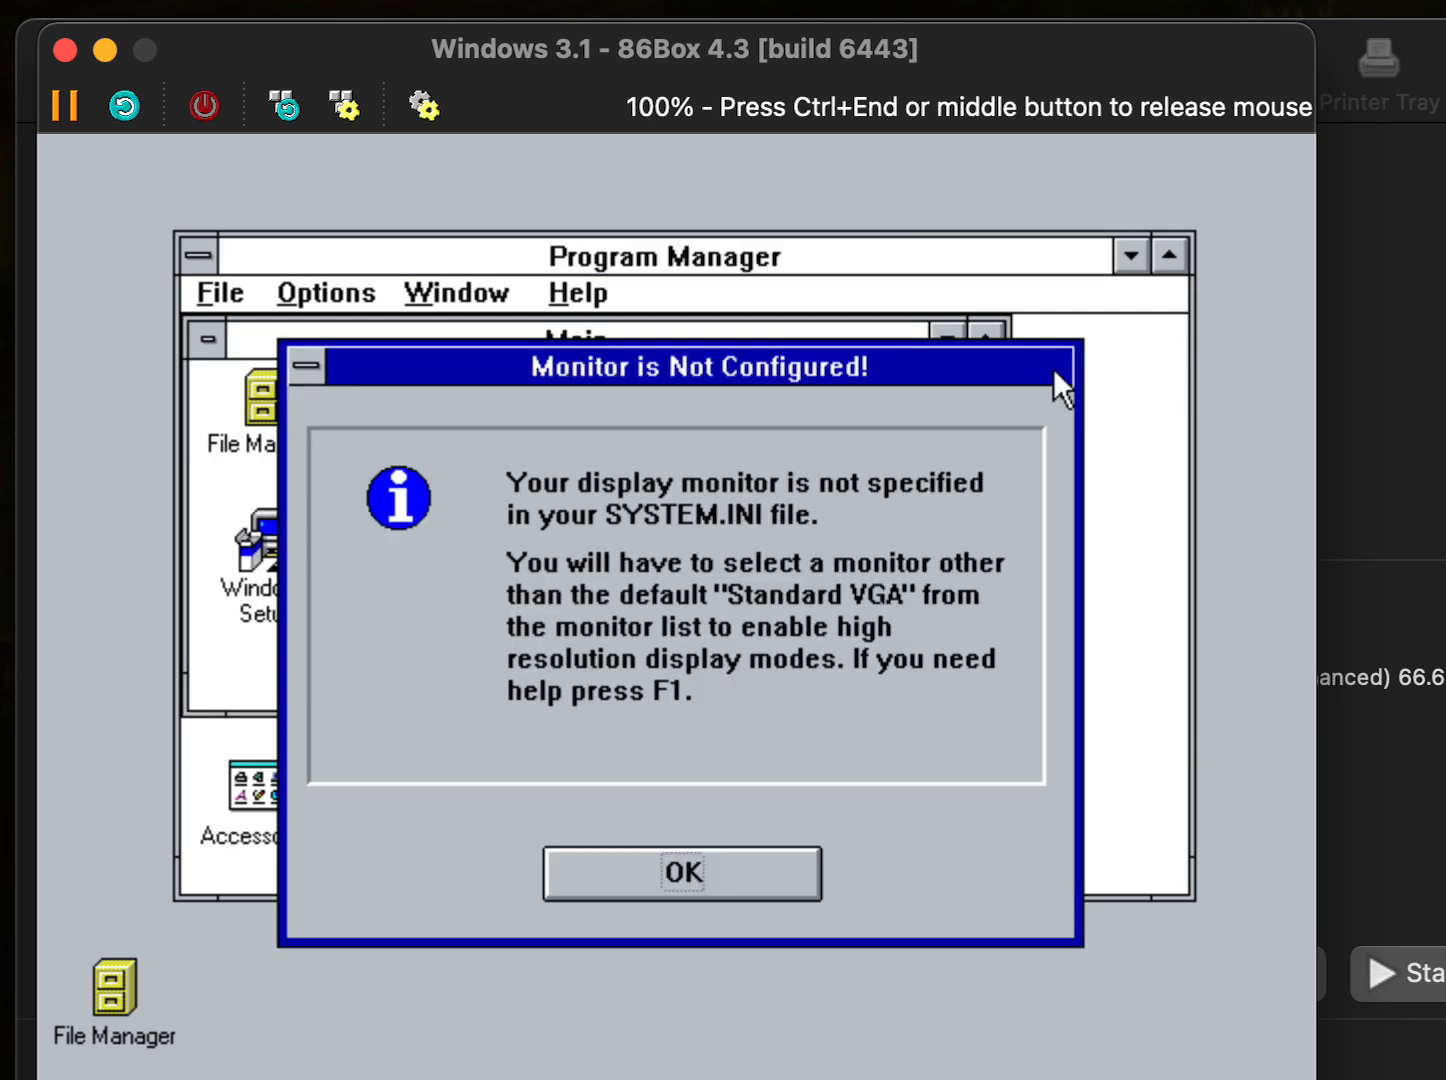
- Acknowledge the 'Monitor is Not Configured!' warning to reach InControl Tools Configuration
{"action": "left_click", "coordinate": [710, 868]}
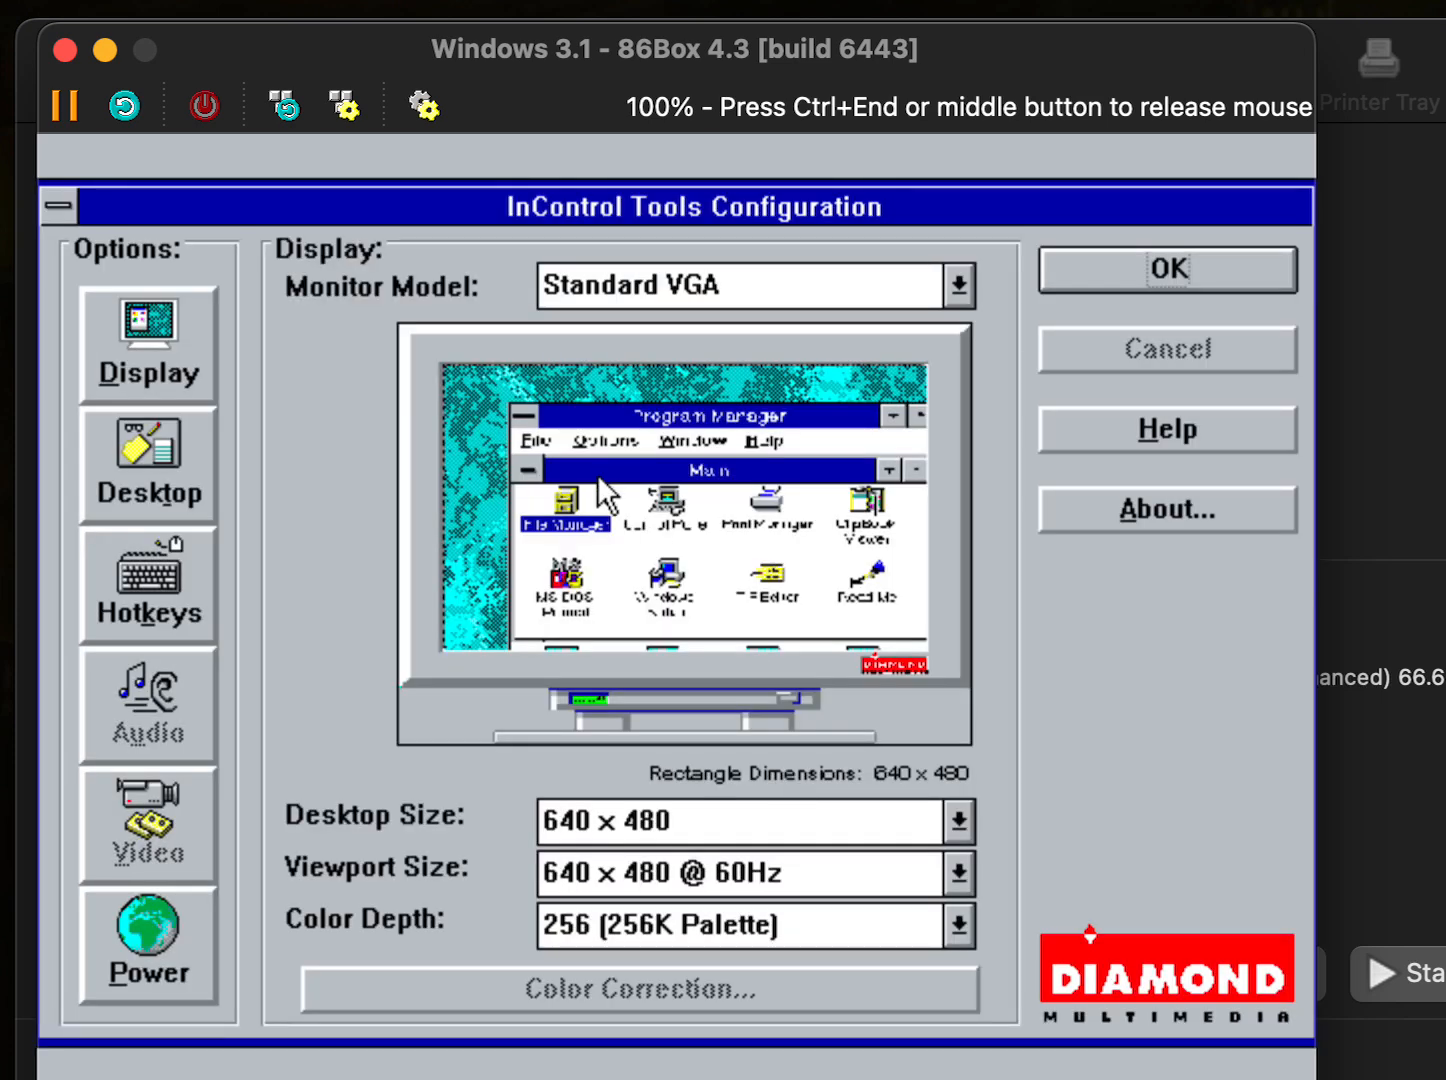
- Pick [User Defined Monitor...] from the top of the Monitor Model list
{"action": "left_click", "coordinate": [692, 281]}
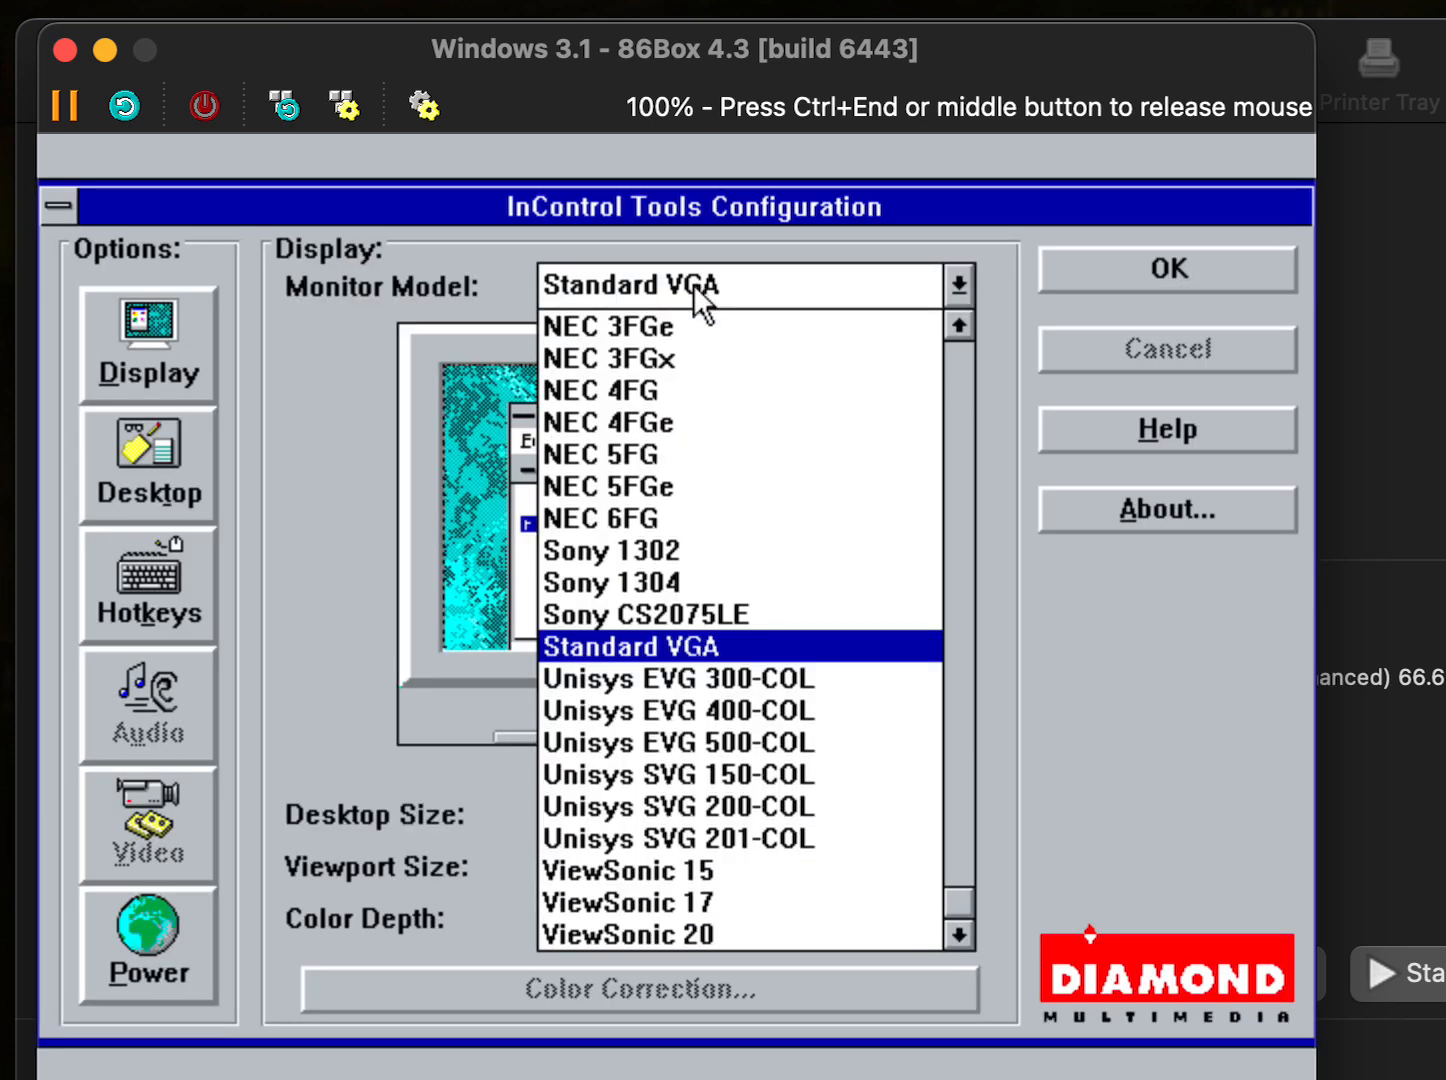
{"action": "left_click_drag", "start_coordinate": [970, 900], "coordinate": [954, 330]}
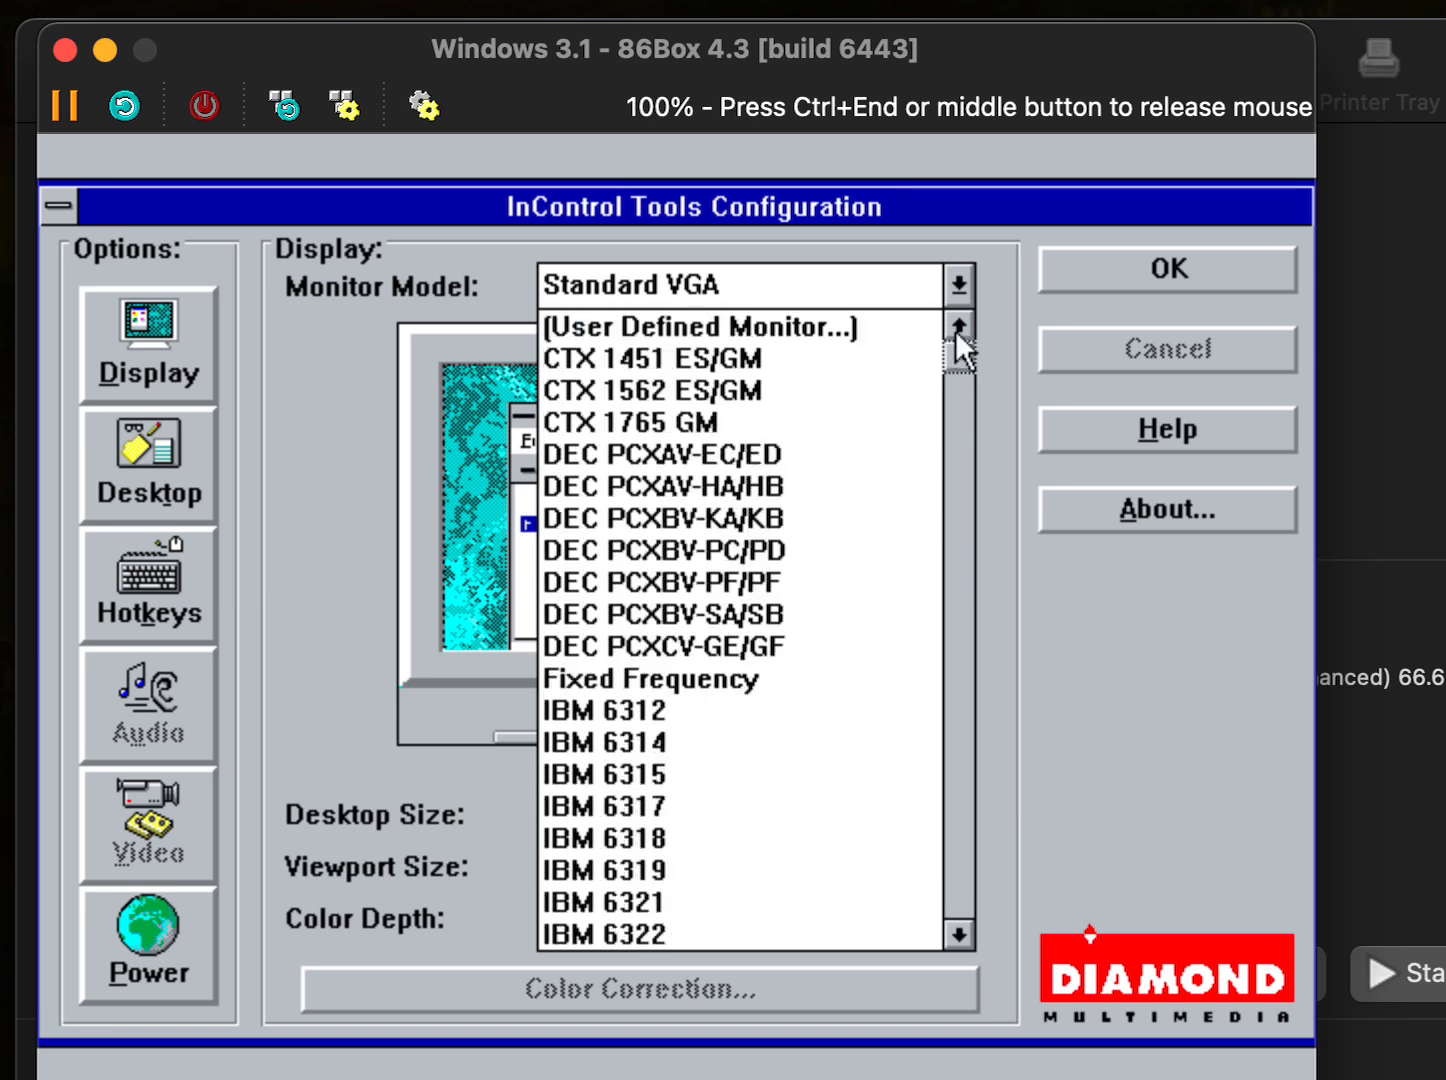
{"action": "left_click", "coordinate": [811, 326]}
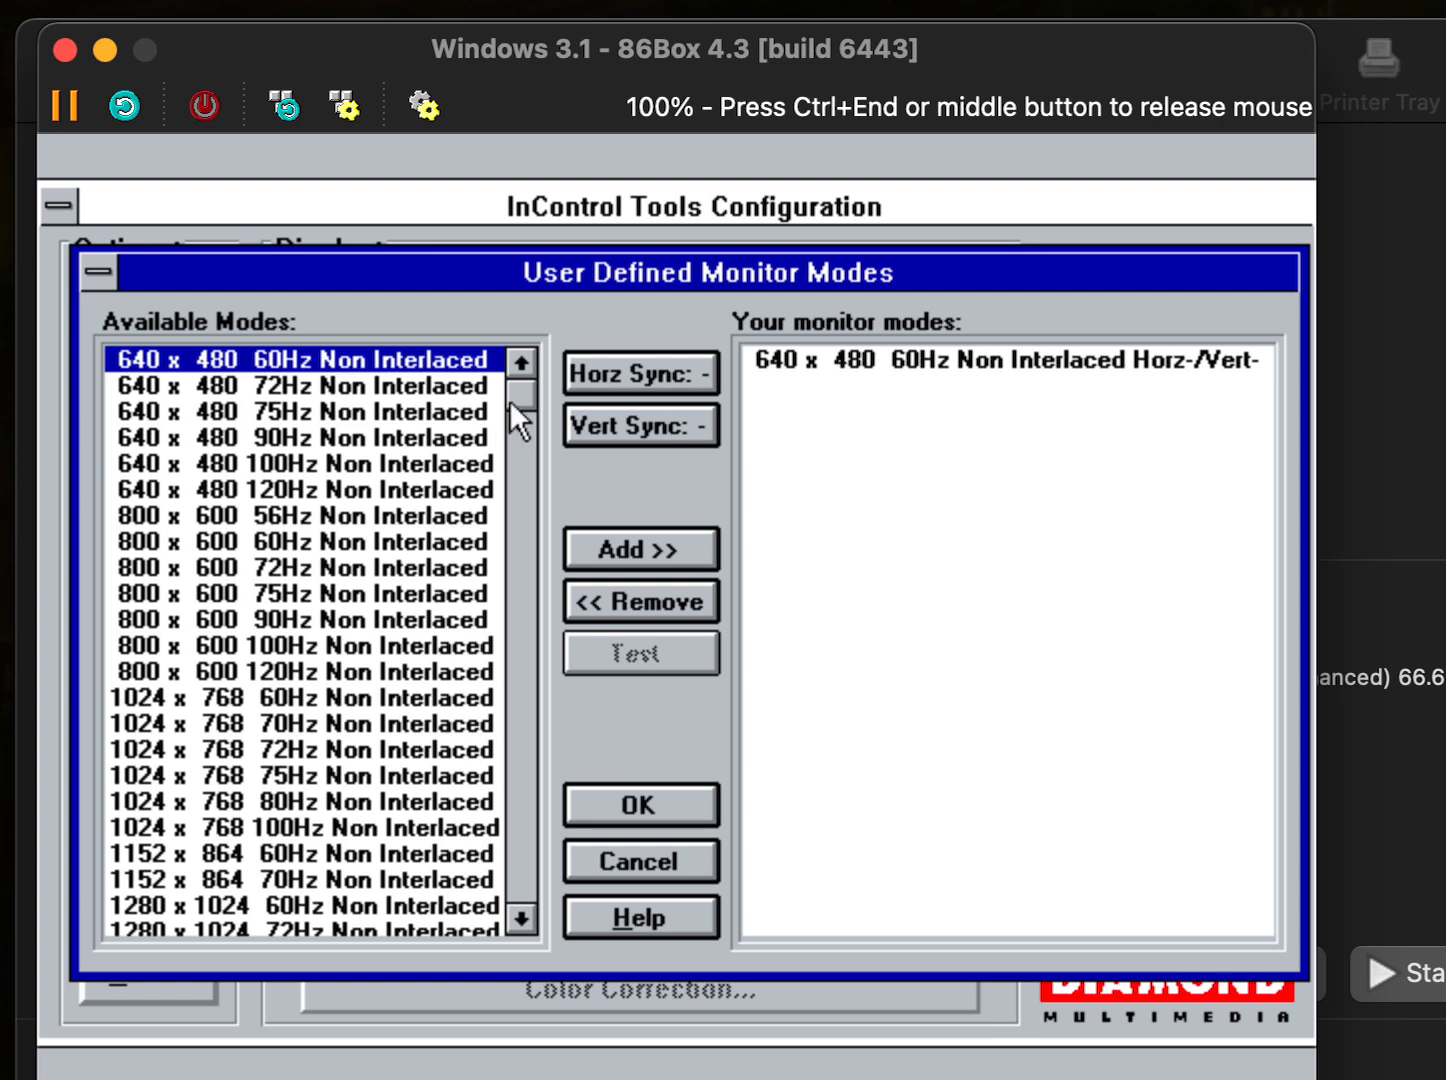
- Add the 800 x 600 and 1024 x 768 60Hz Non Interlaced modes to the monitor modes and confirm
{"action": "left_click", "coordinate": [268, 544]}
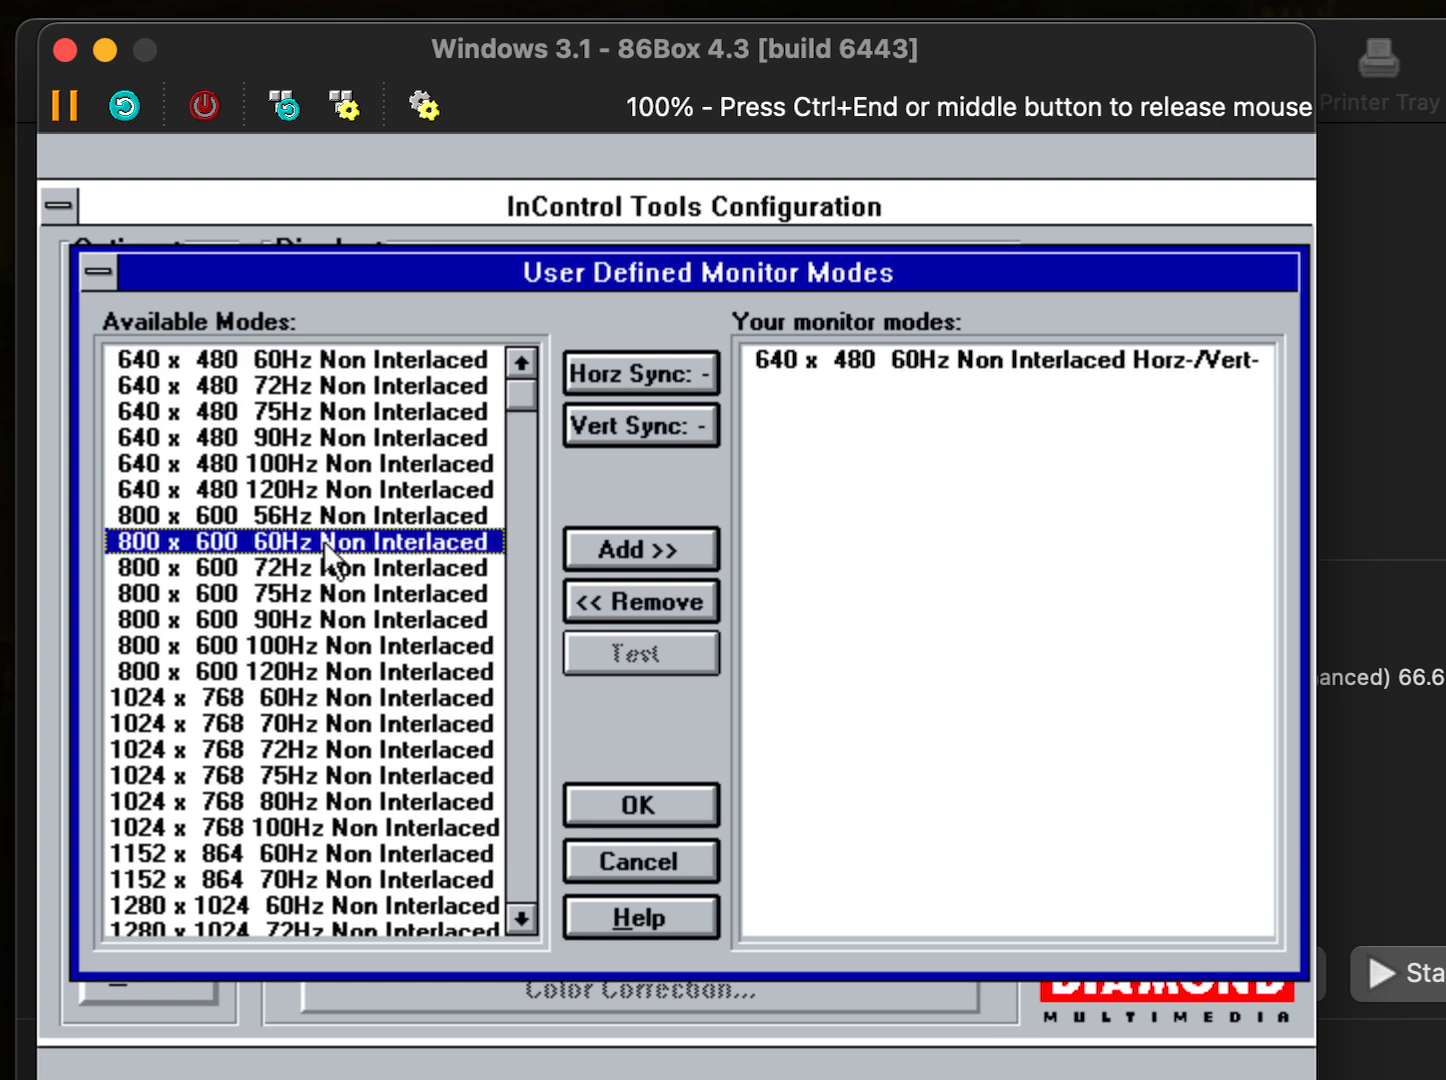
{"action": "left_click", "coordinate": [653, 542]}
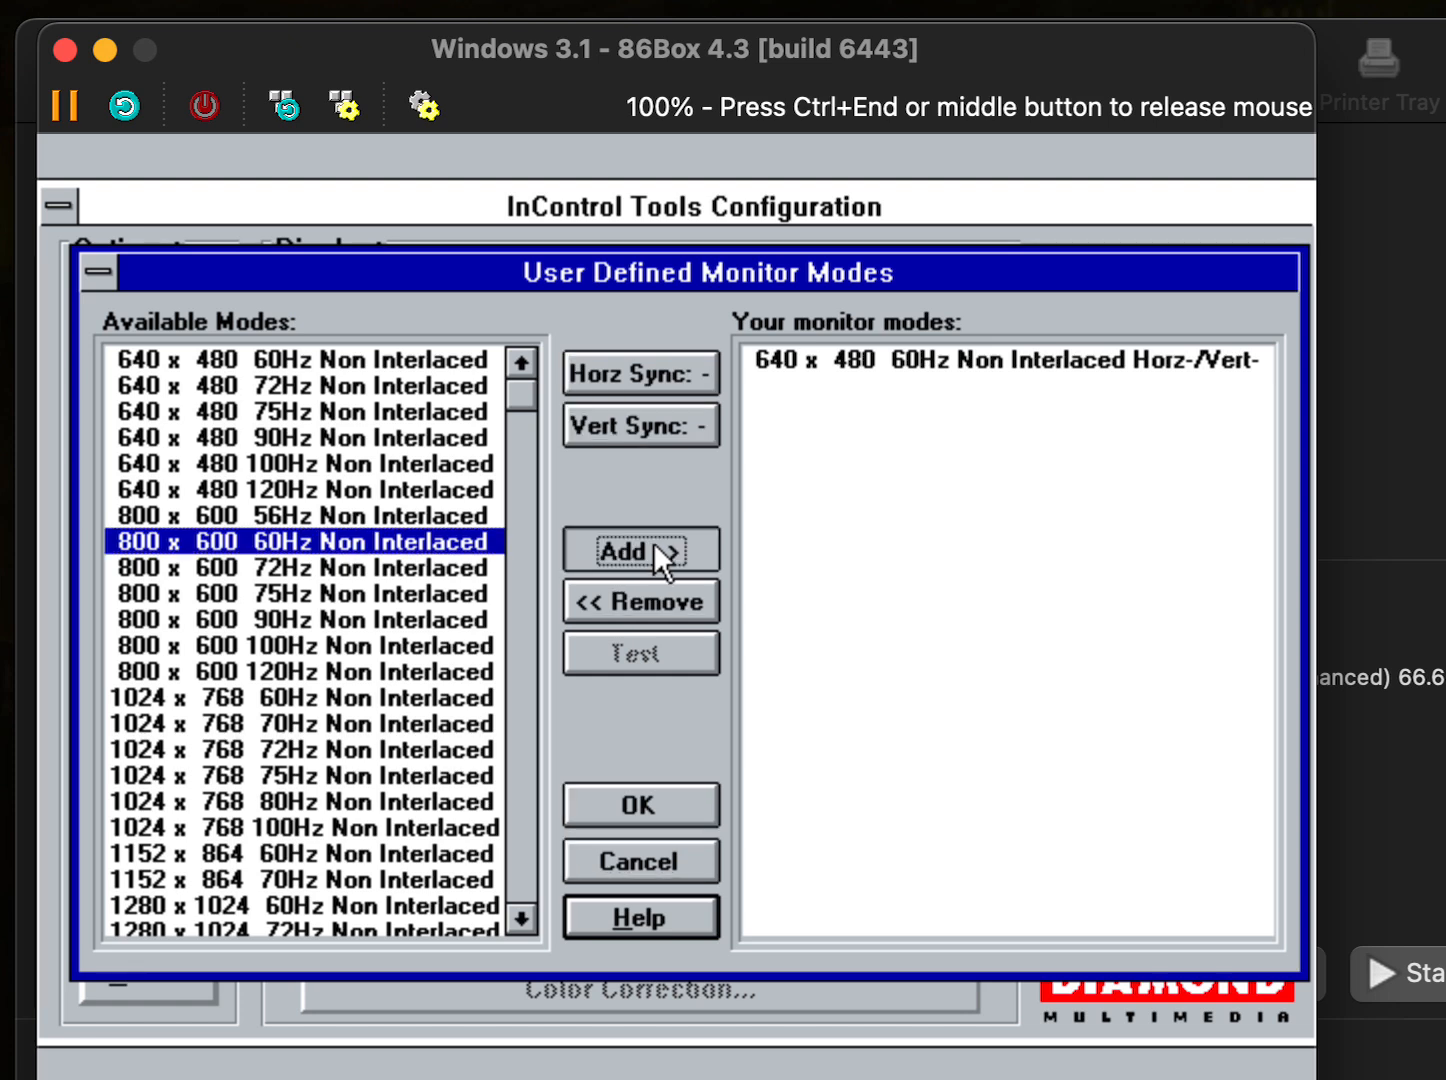
{"action": "left_click", "coordinate": [205, 697]}
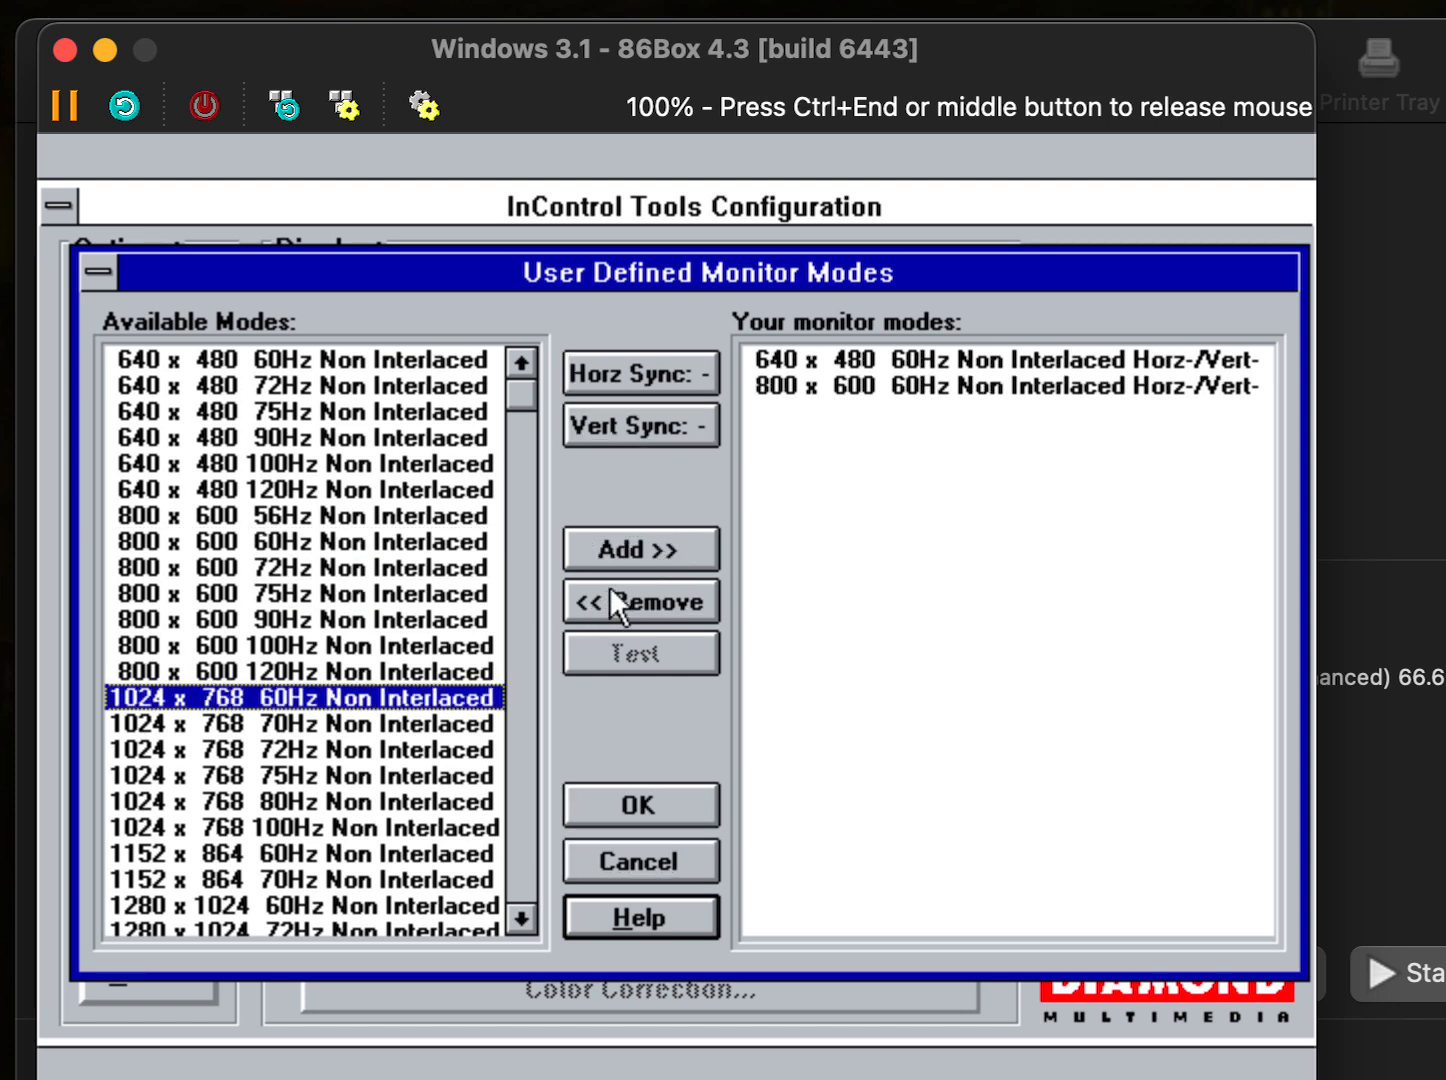
{"action": "left_click", "coordinate": [615, 546]}
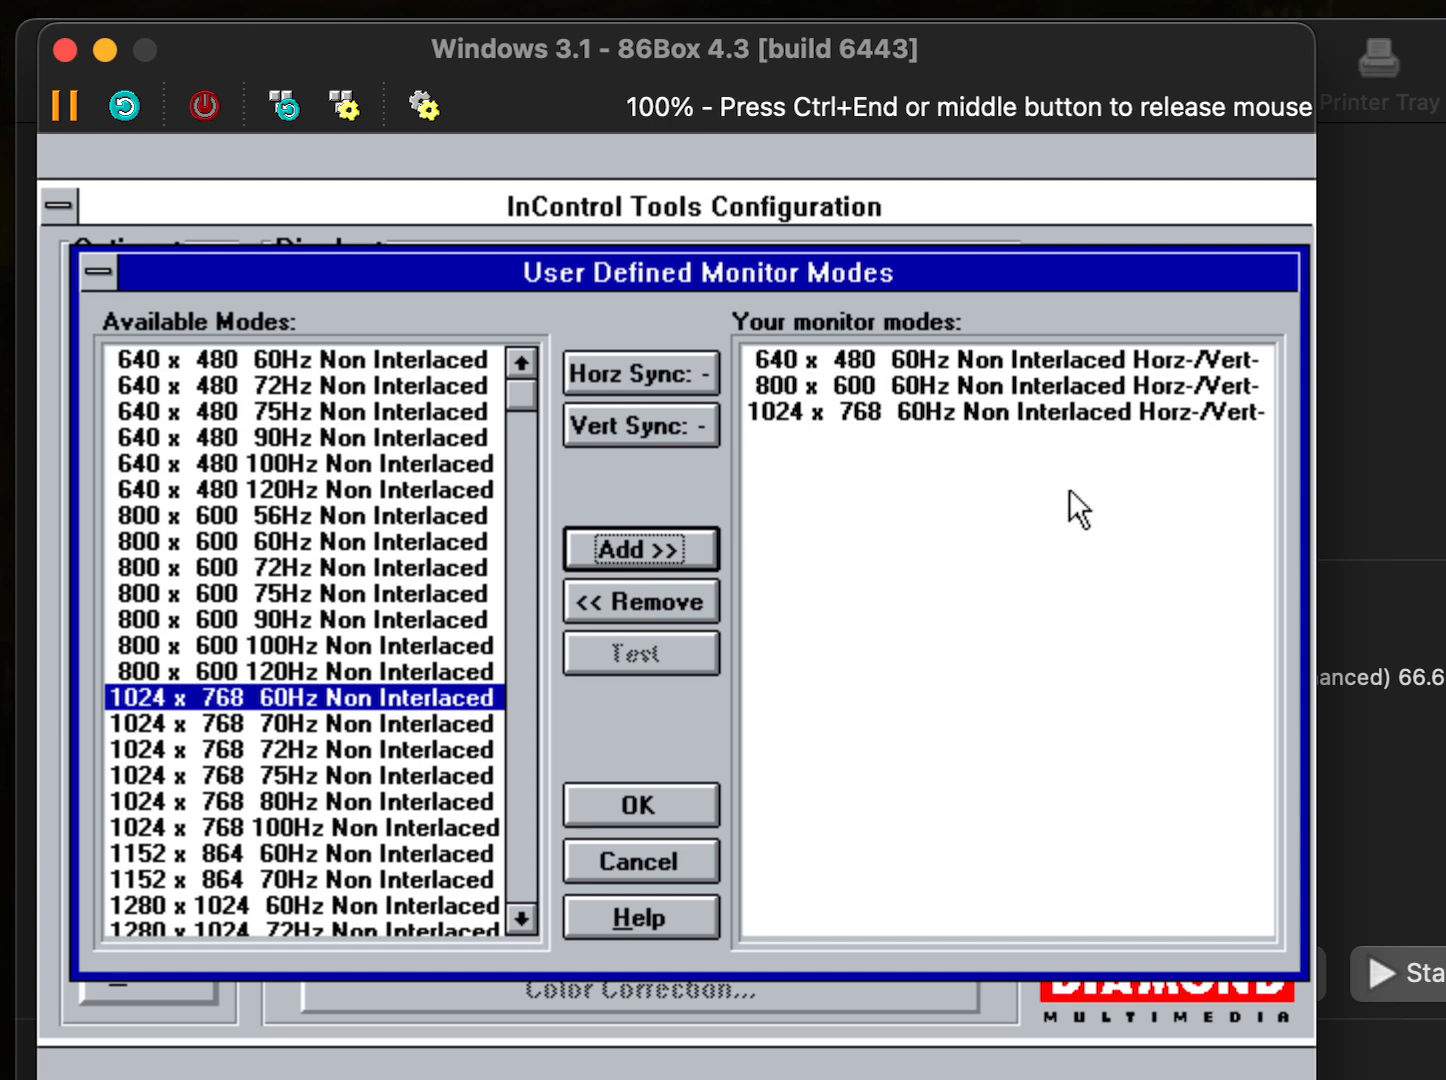
{"action": "left_click", "coordinate": [655, 805]}
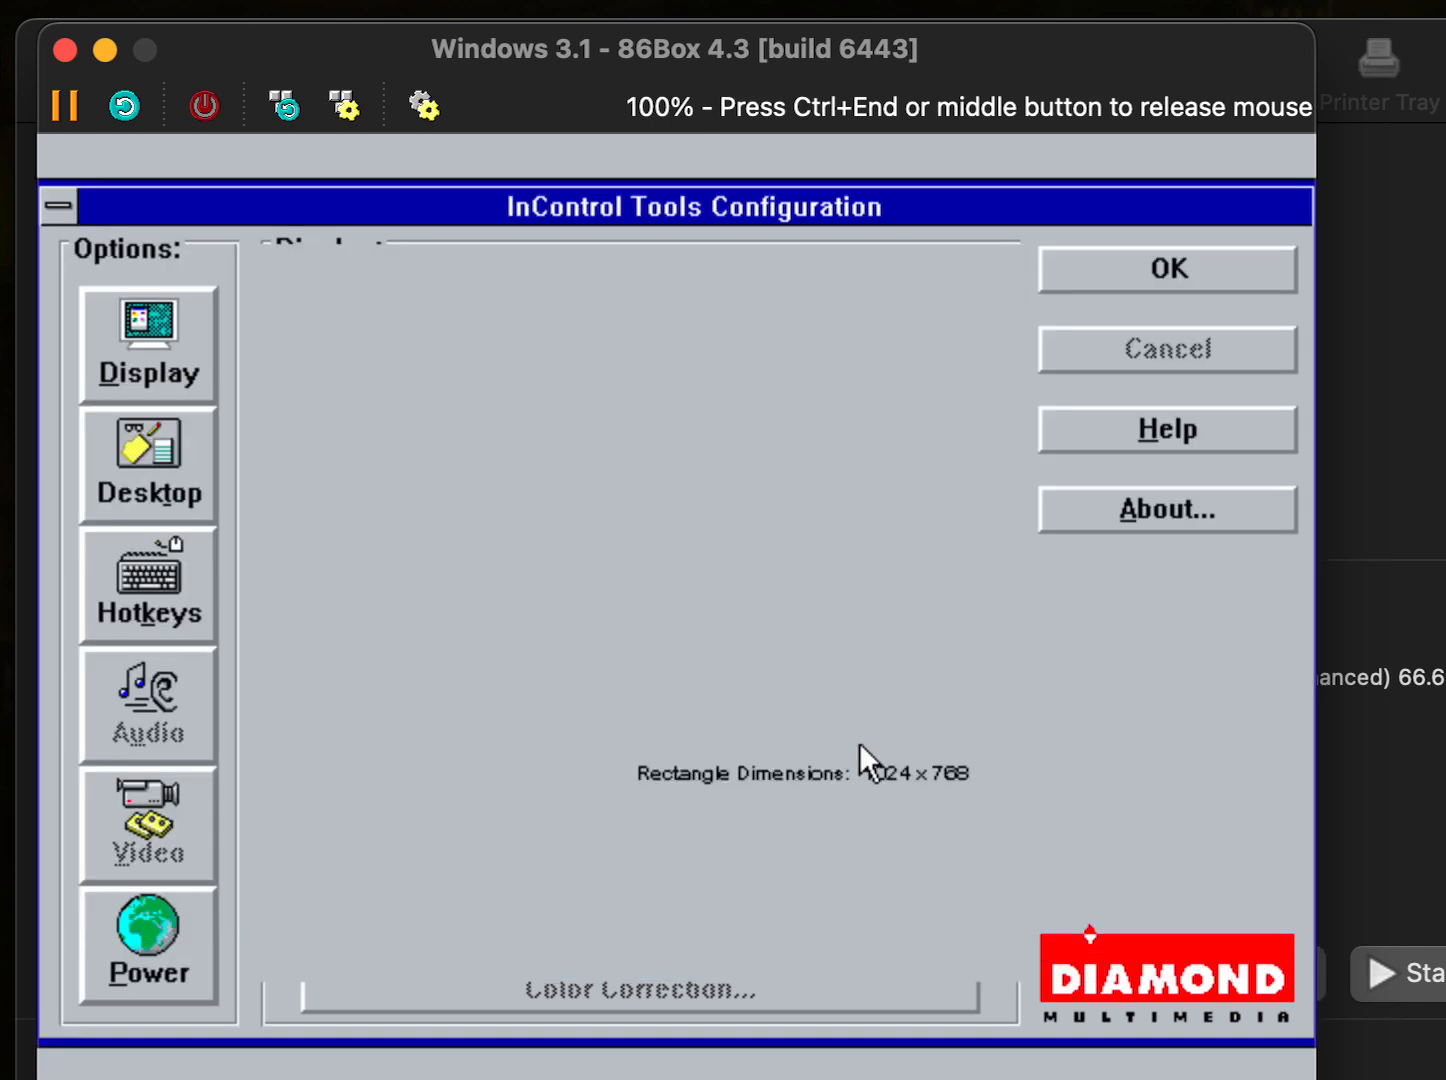
- Set Desktop Size to 800 x 600 with 256 (256K Palette) colour depth and apply
{"action": "left_click", "coordinate": [633, 823]}
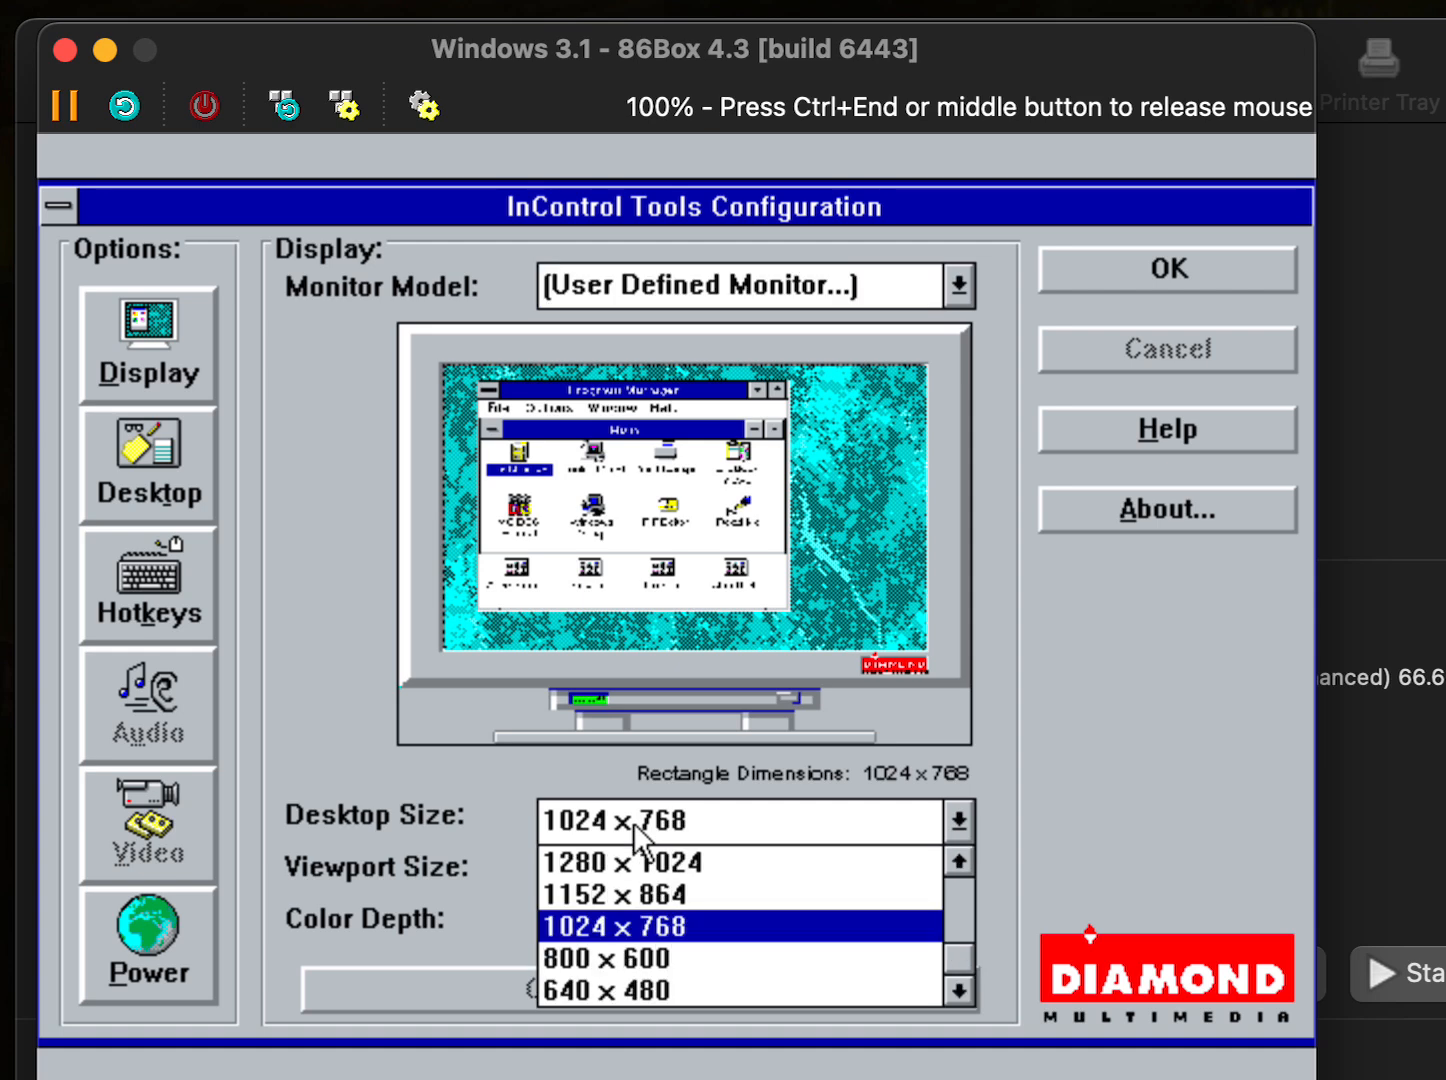
{"action": "left_click", "coordinate": [645, 961]}
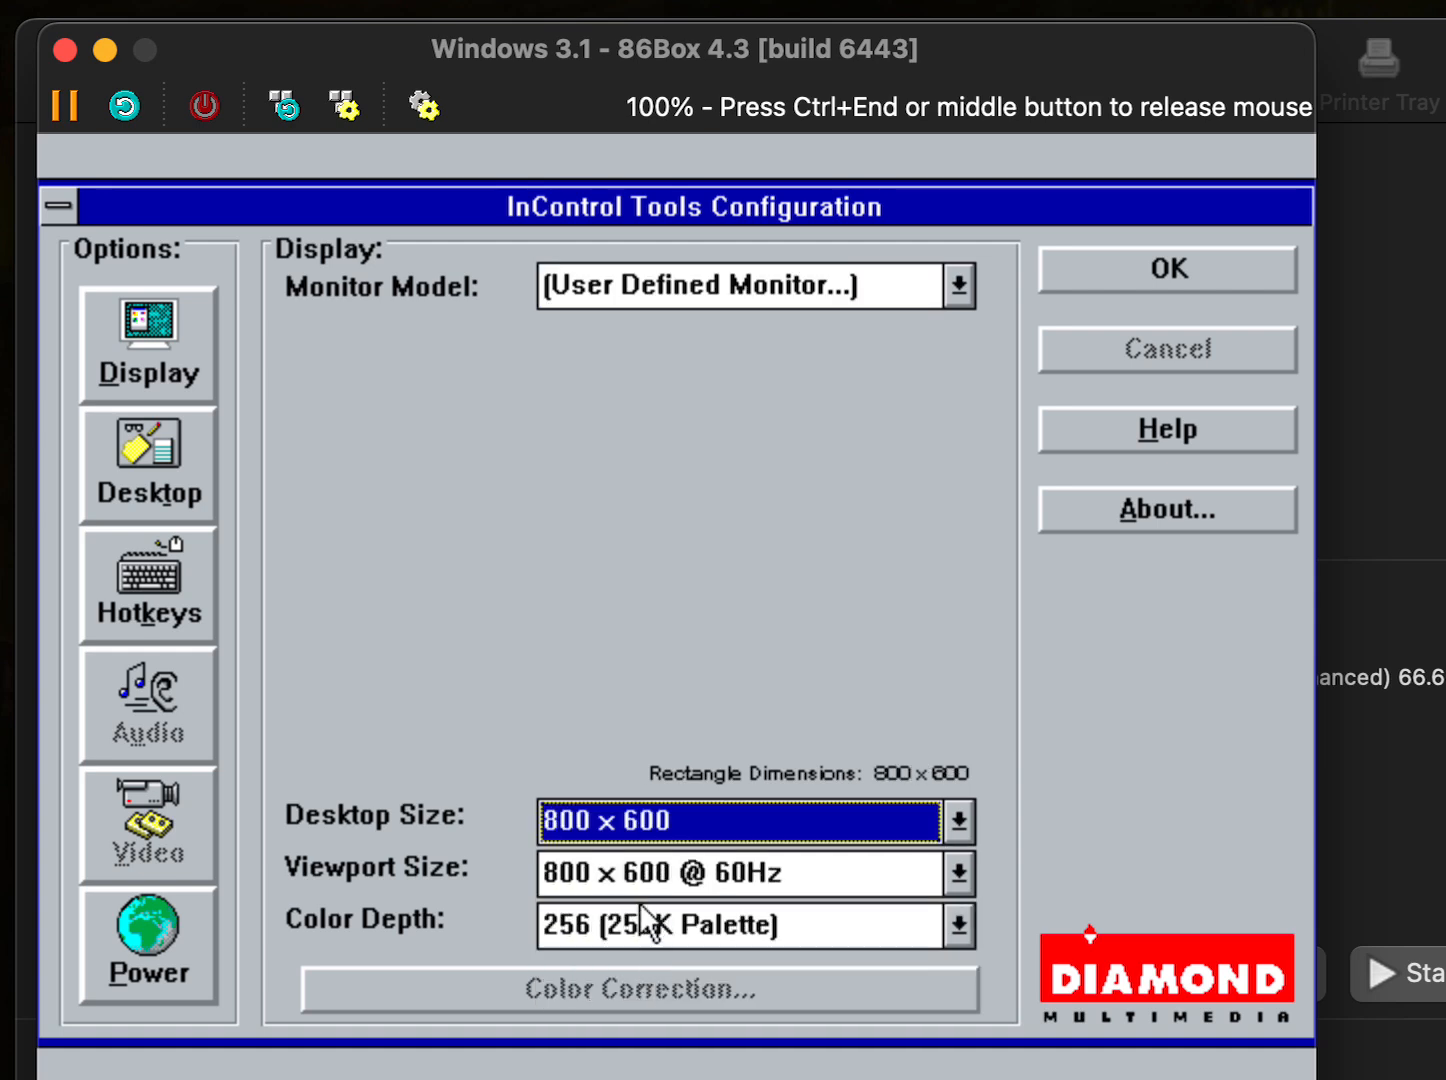
{"action": "left_click", "coordinate": [606, 930]}
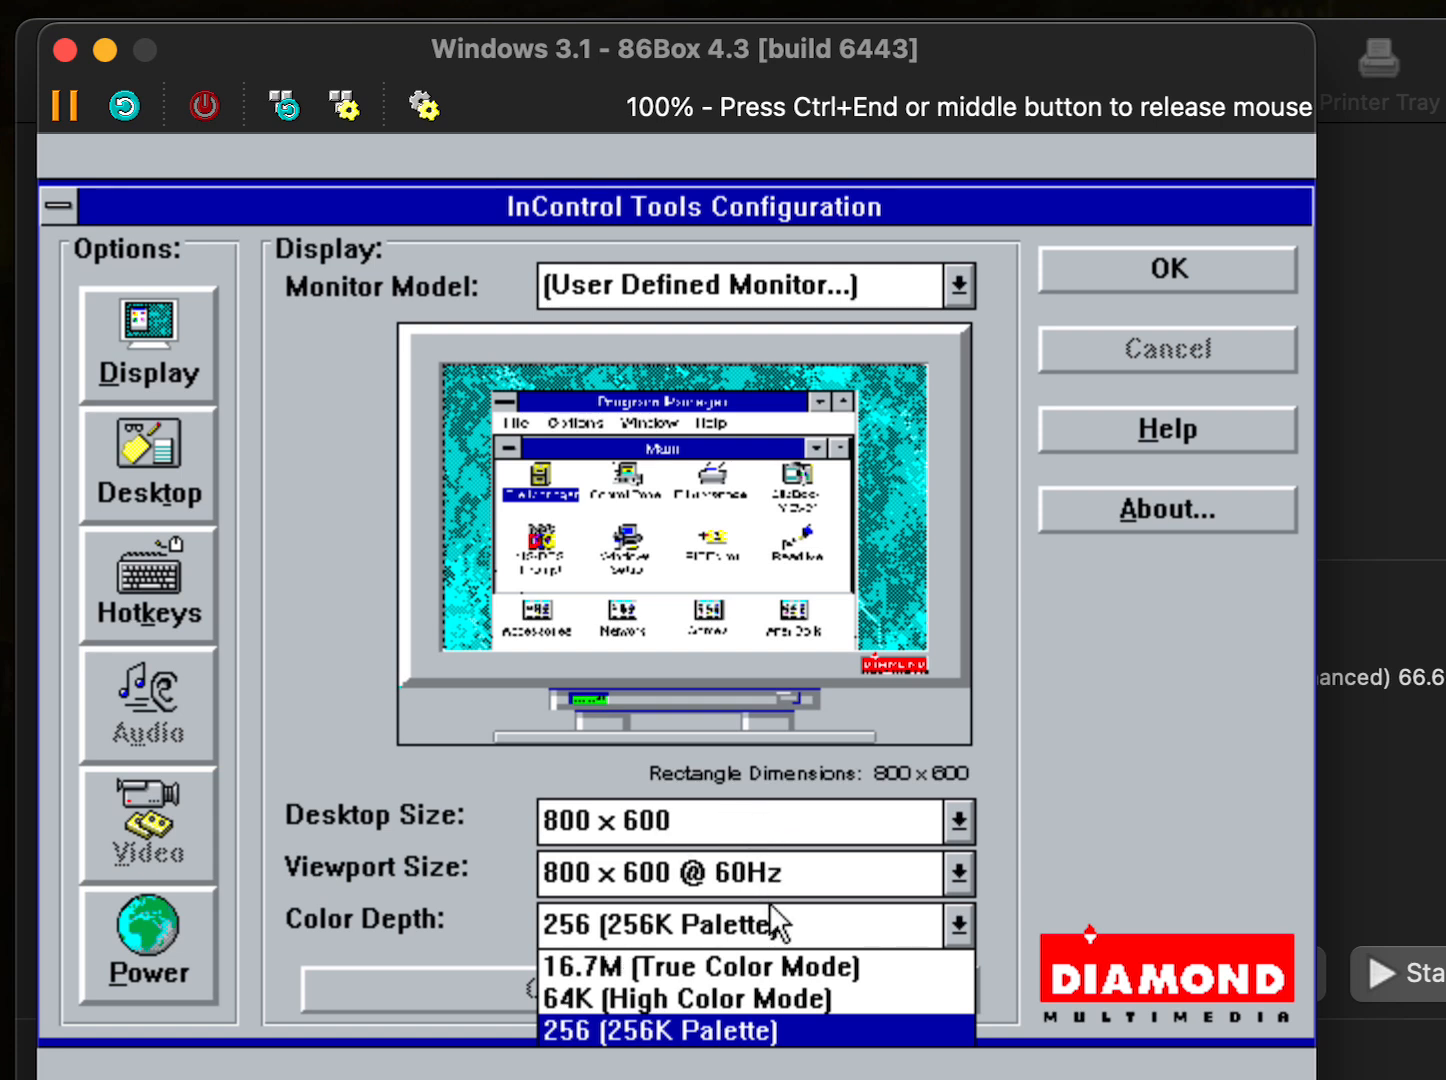
{"action": "left_click", "coordinate": [1058, 786]}
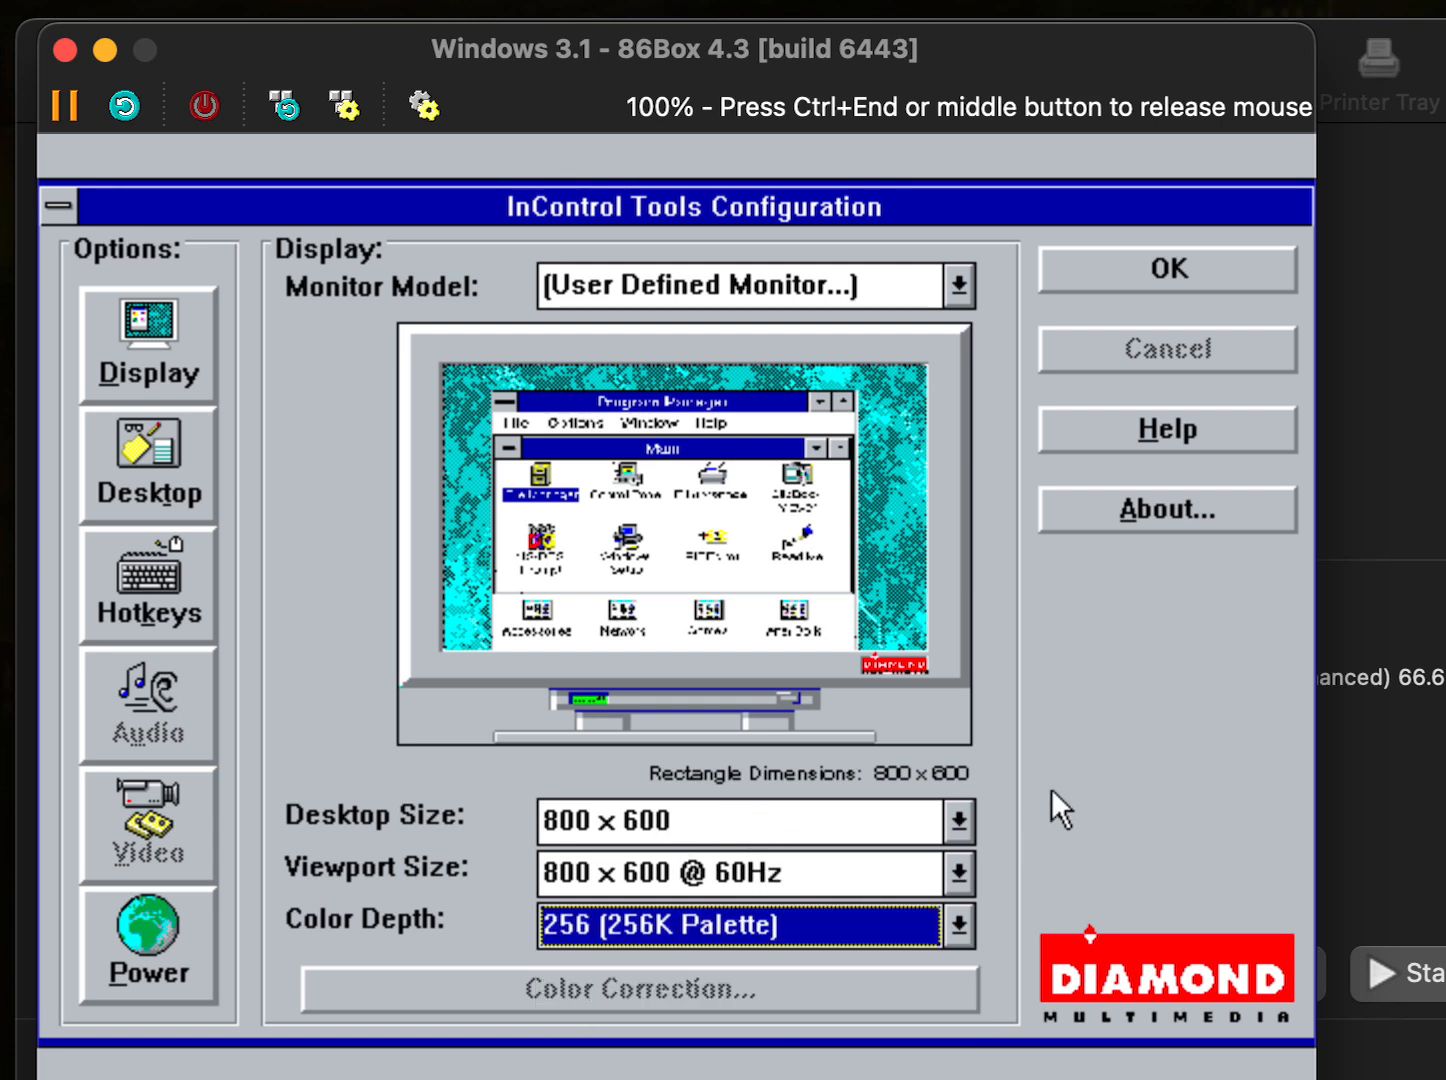
{"action": "left_click", "coordinate": [958, 924]}
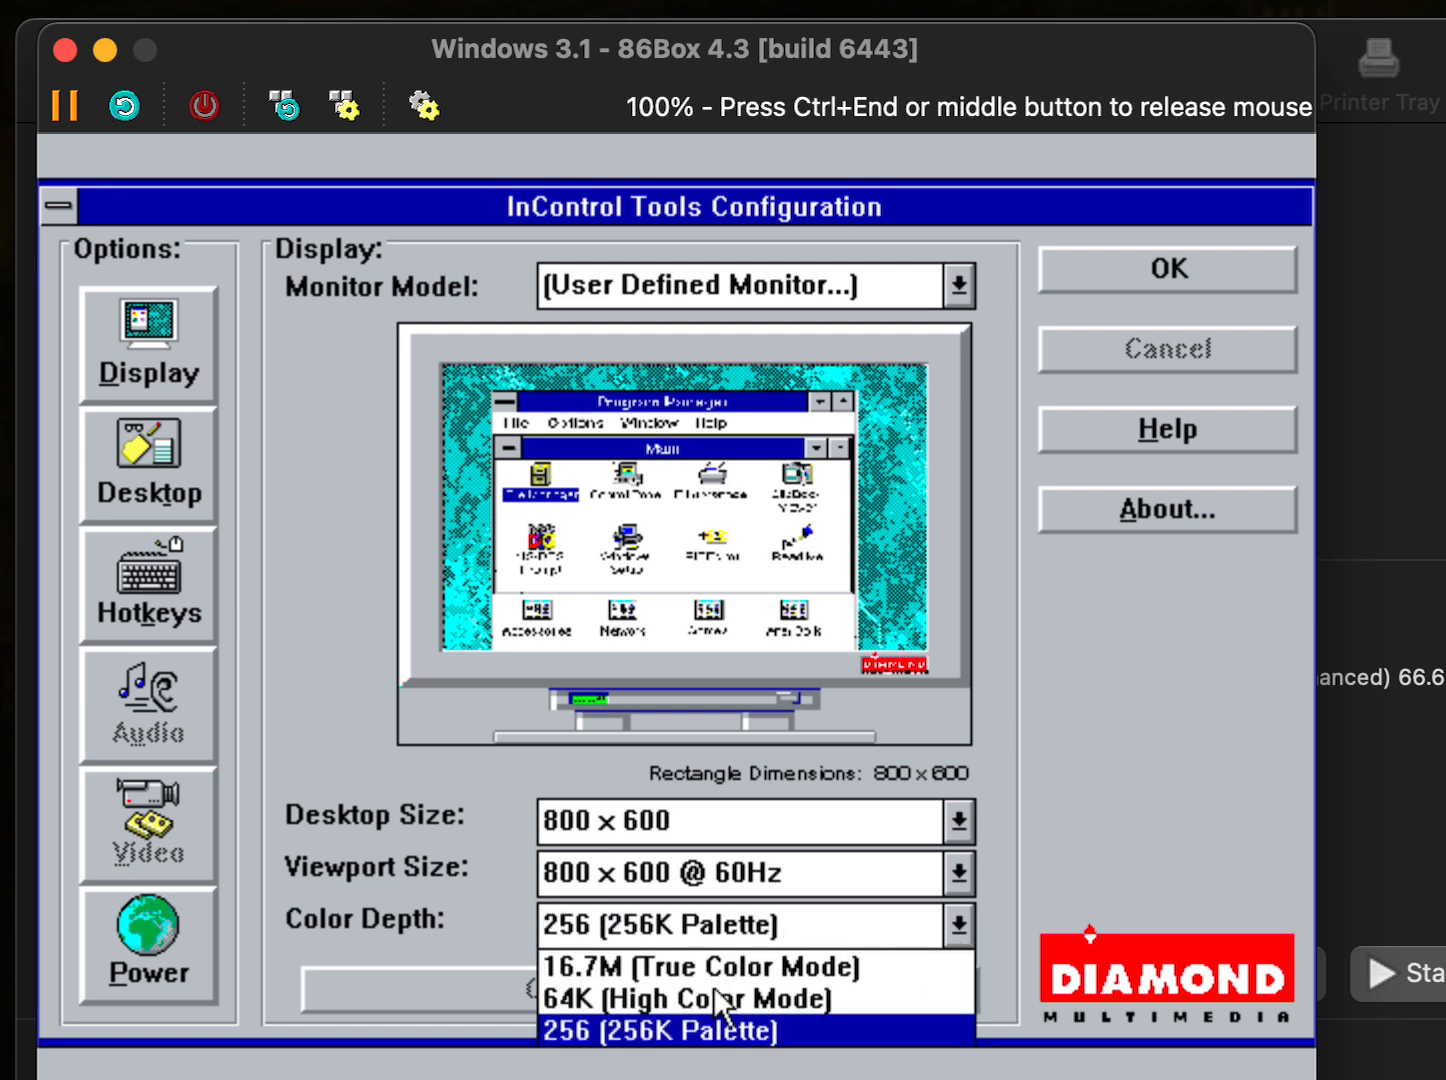
{"action": "left_click", "coordinate": [1107, 673]}
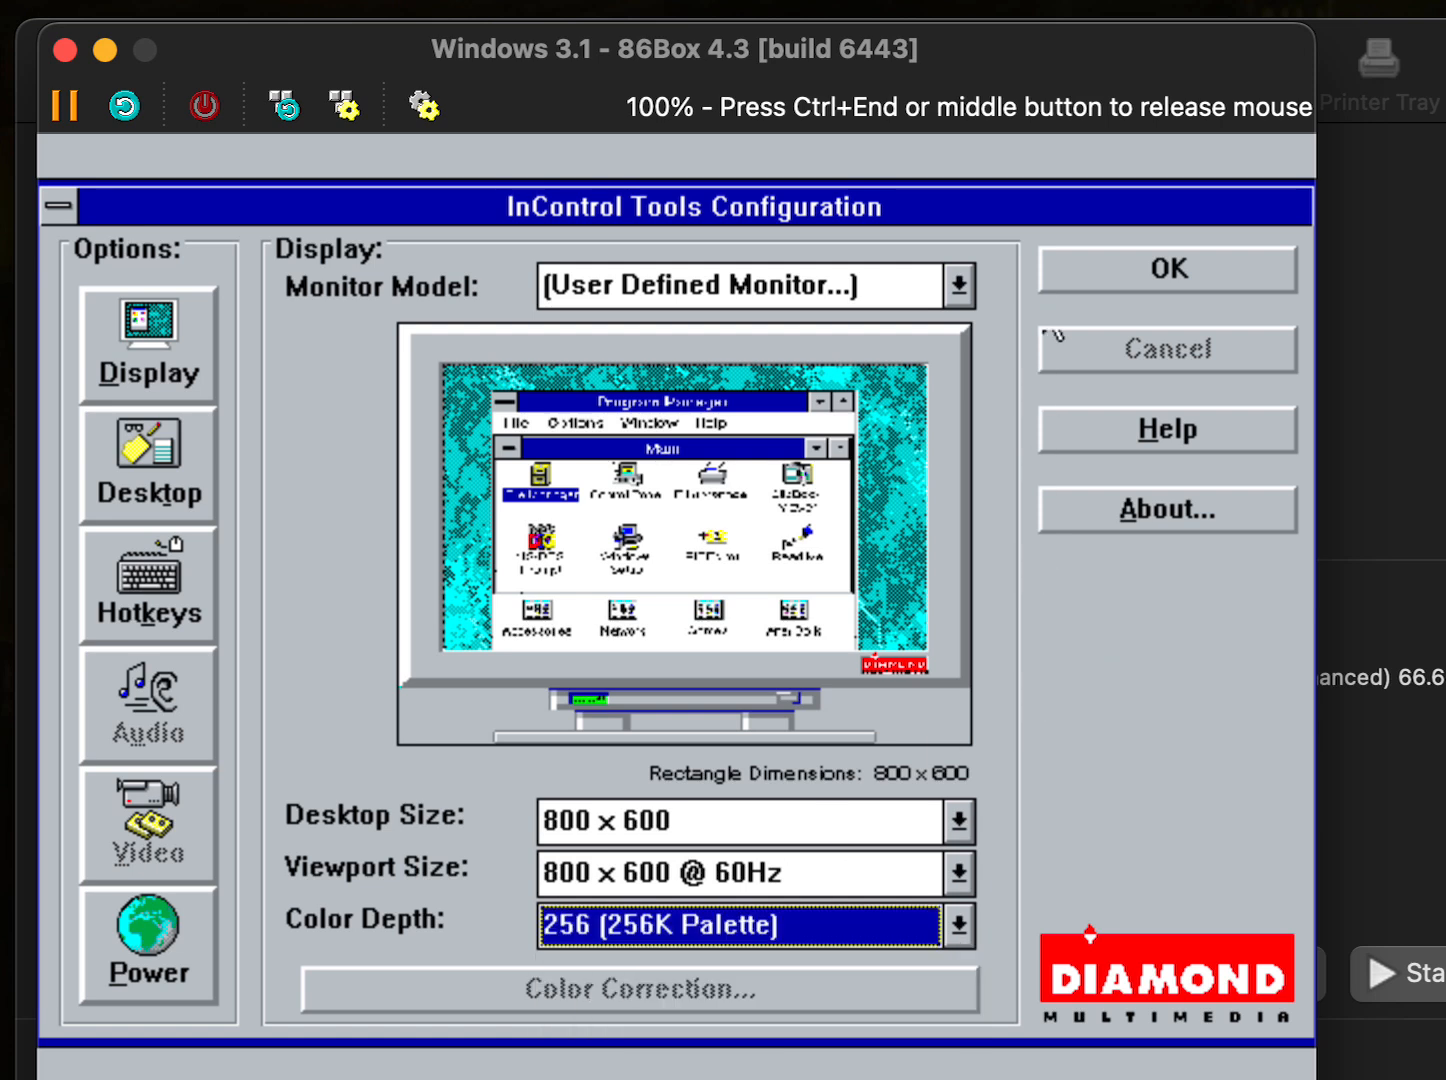
{"action": "left_click", "coordinate": [1107, 272]}
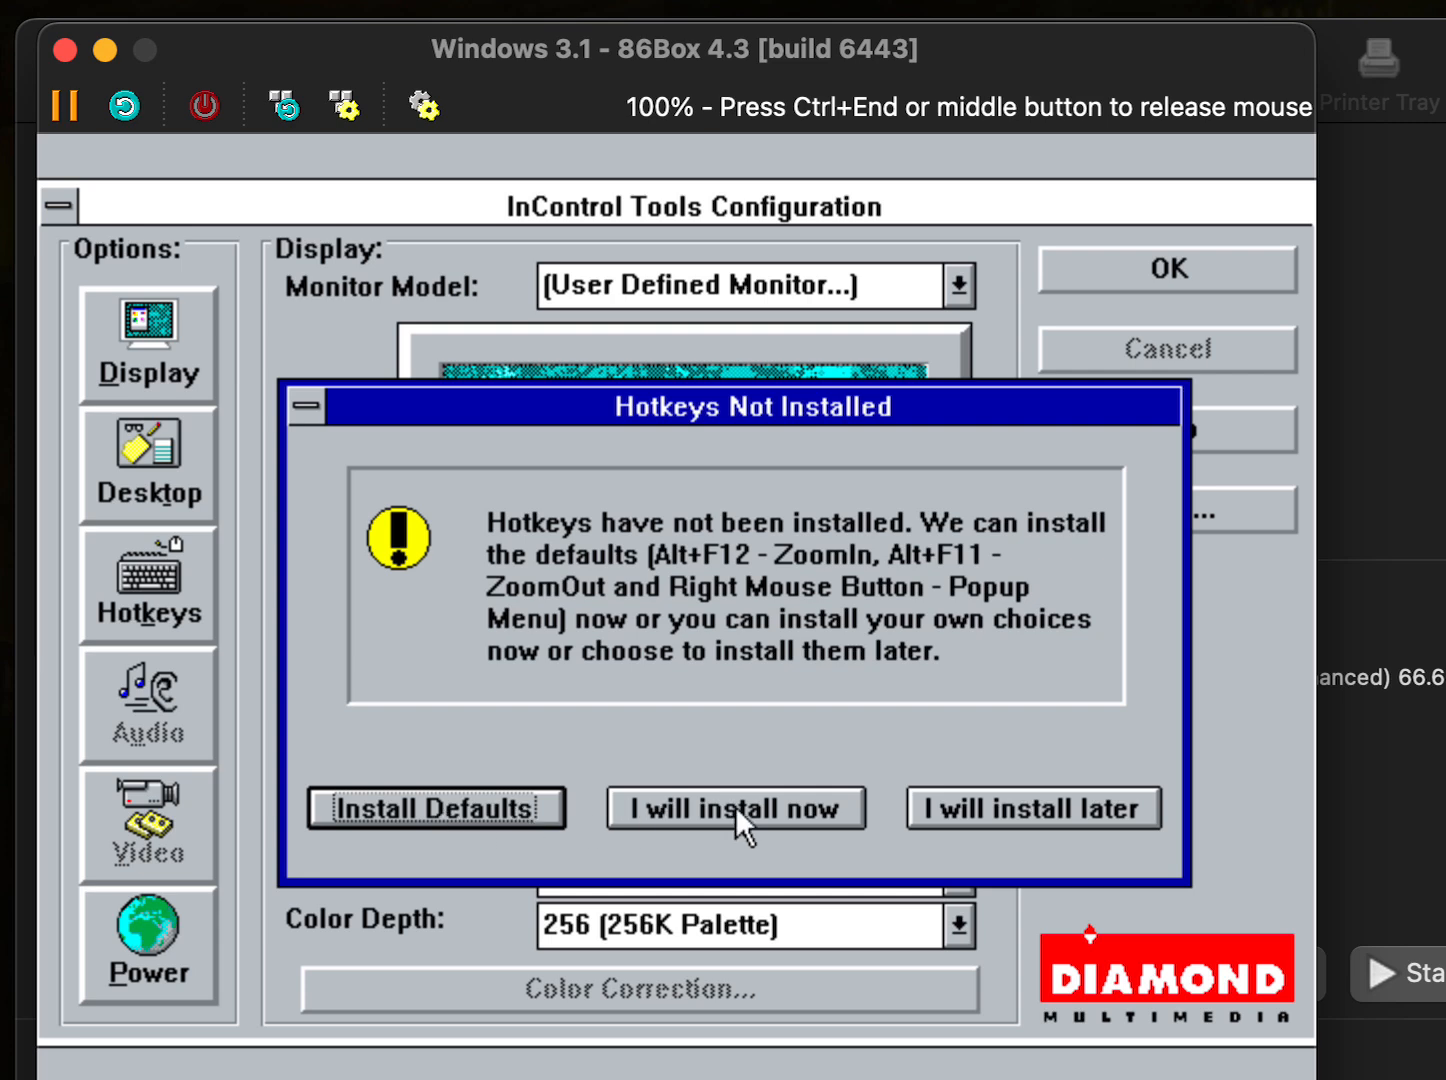
- Install the default InControl hotkeys, then restart Windows to load the 800 x 600 display
{"action": "left_click", "coordinate": [477, 808]}
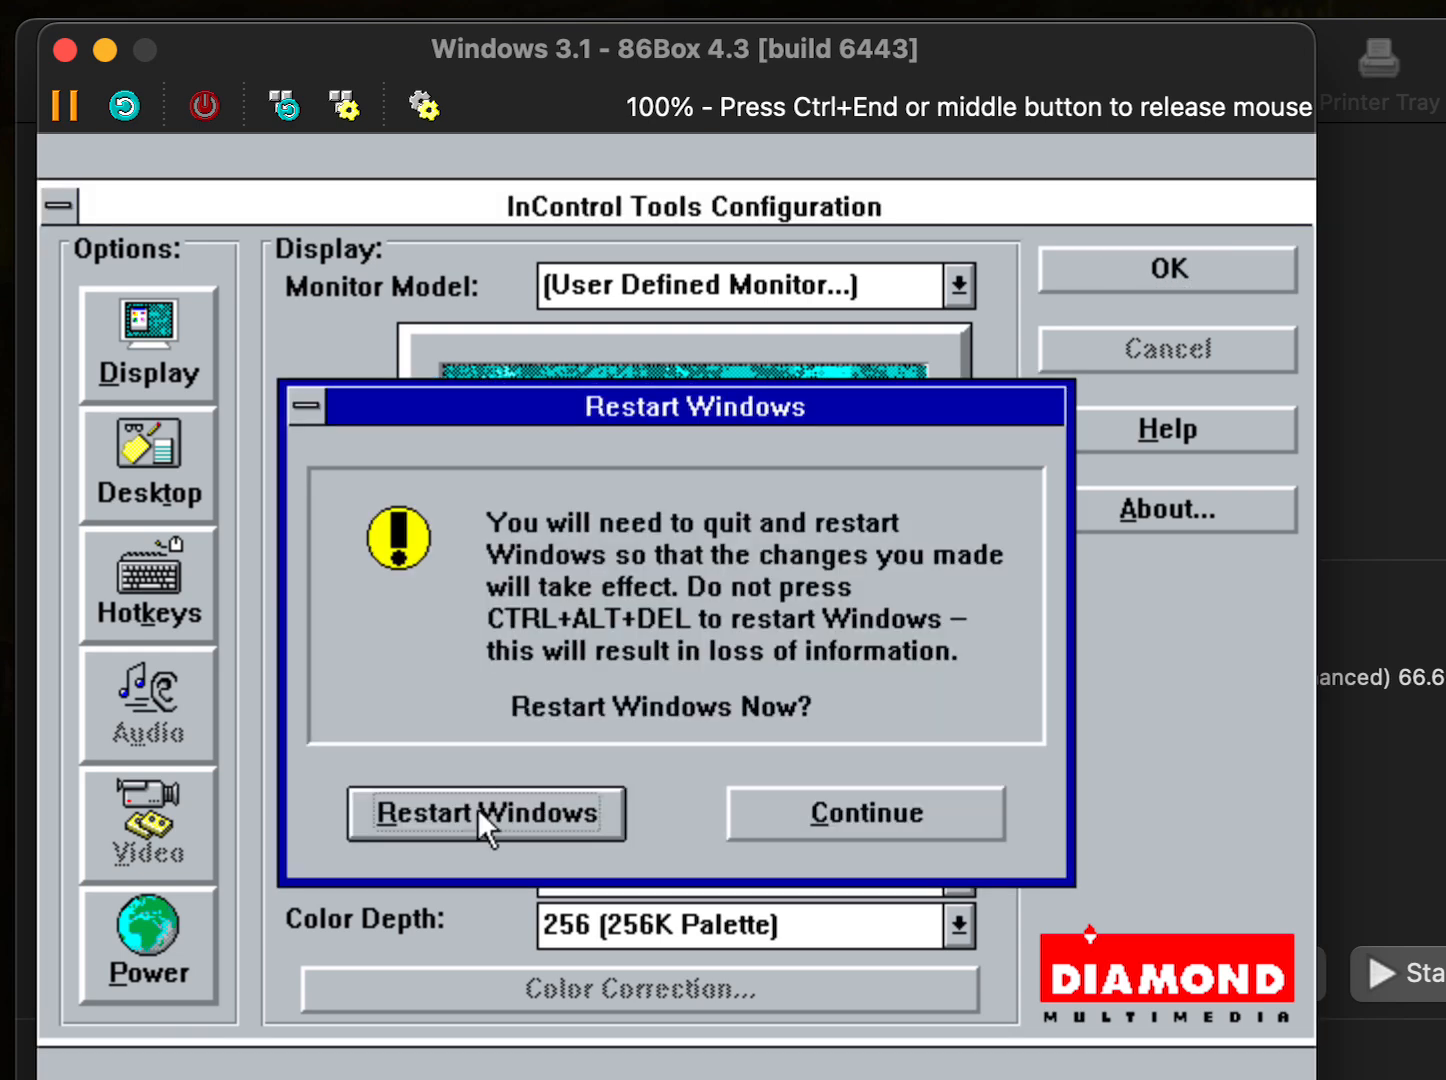
{"action": "key", "text": "ctrl+End"}
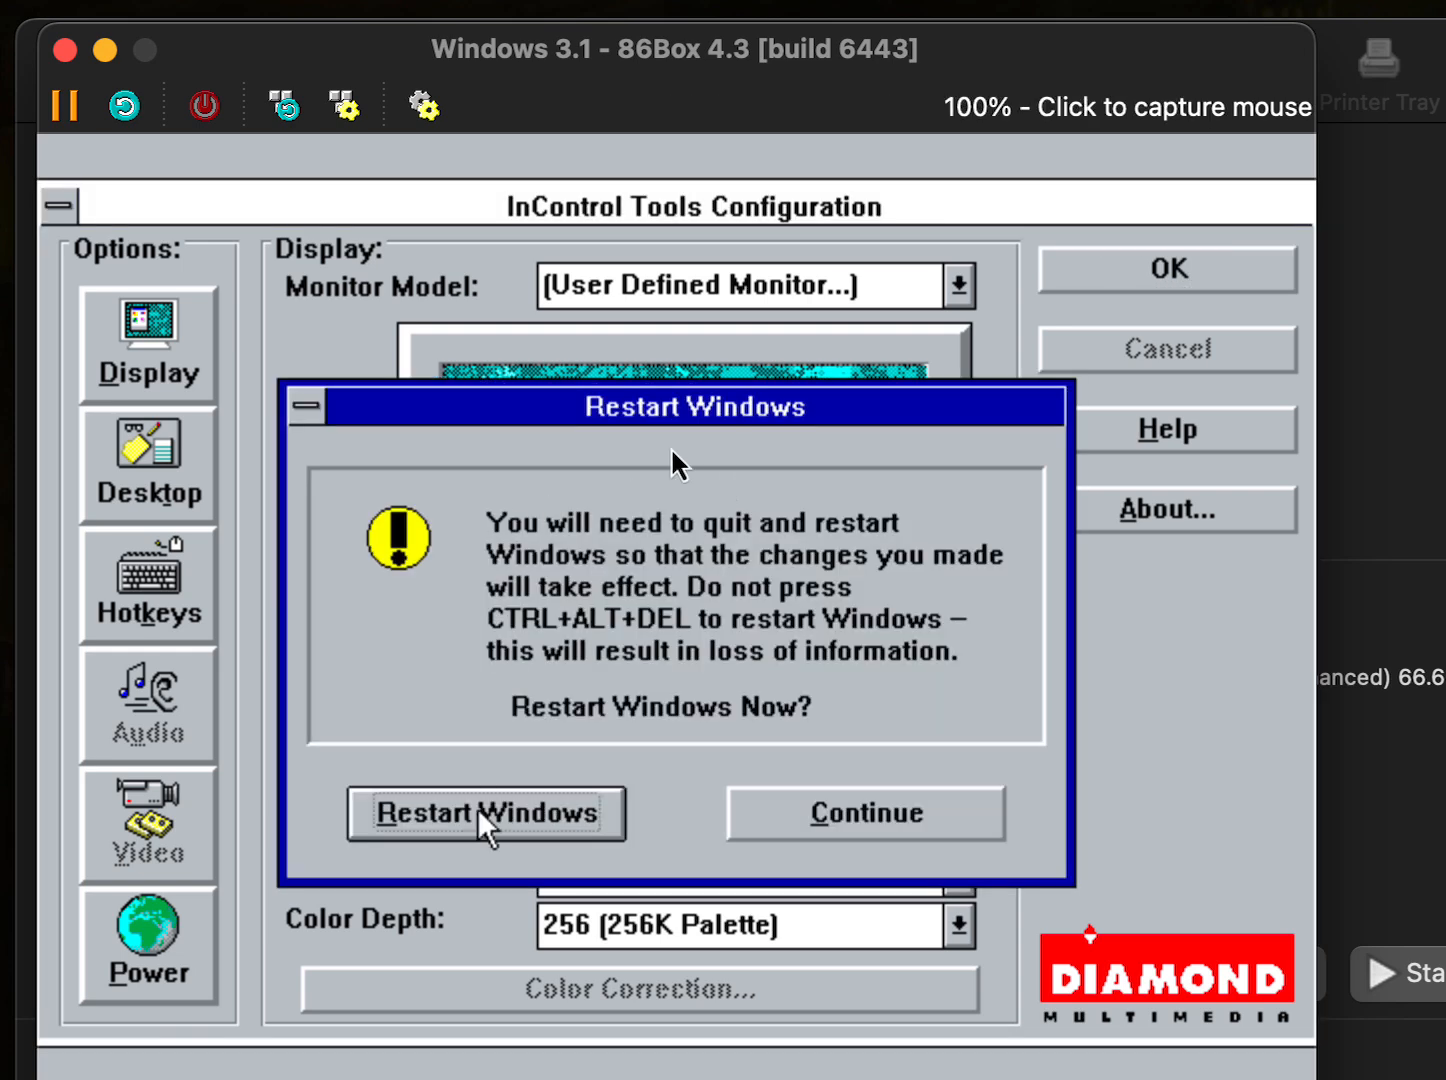
{"action": "left_click", "coordinate": [57, 1078]}
{"action": "left_click", "coordinate": [130, 1079]}
{"action": "left_click", "coordinate": [453, 854]}
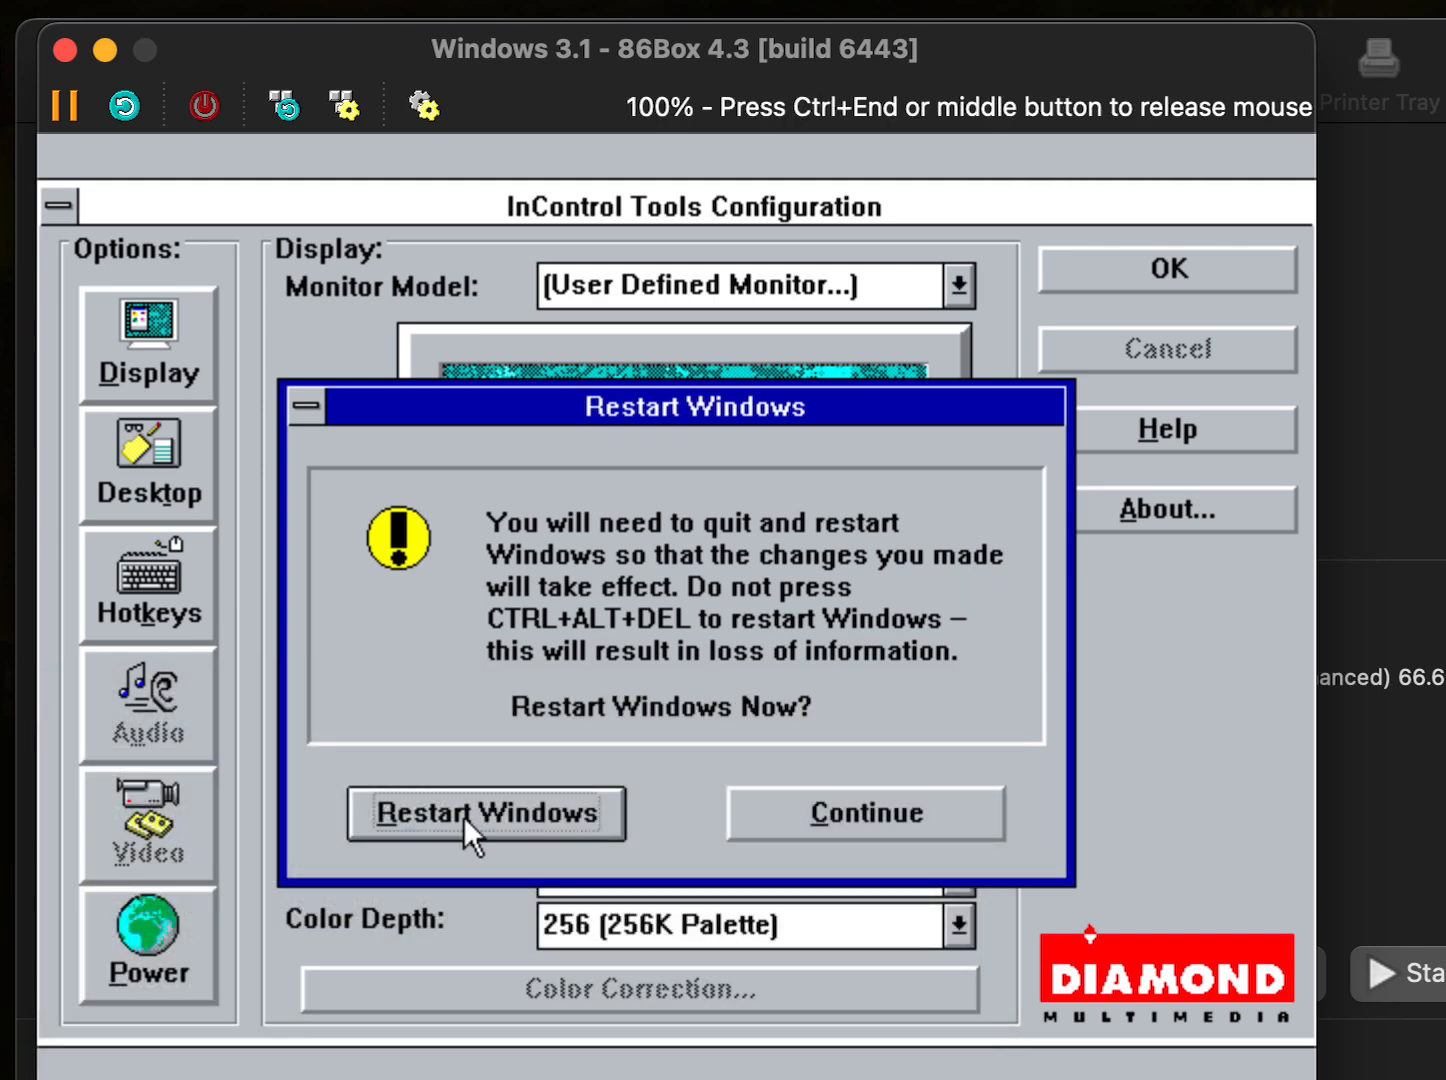
{"action": "left_click", "coordinate": [463, 815]}
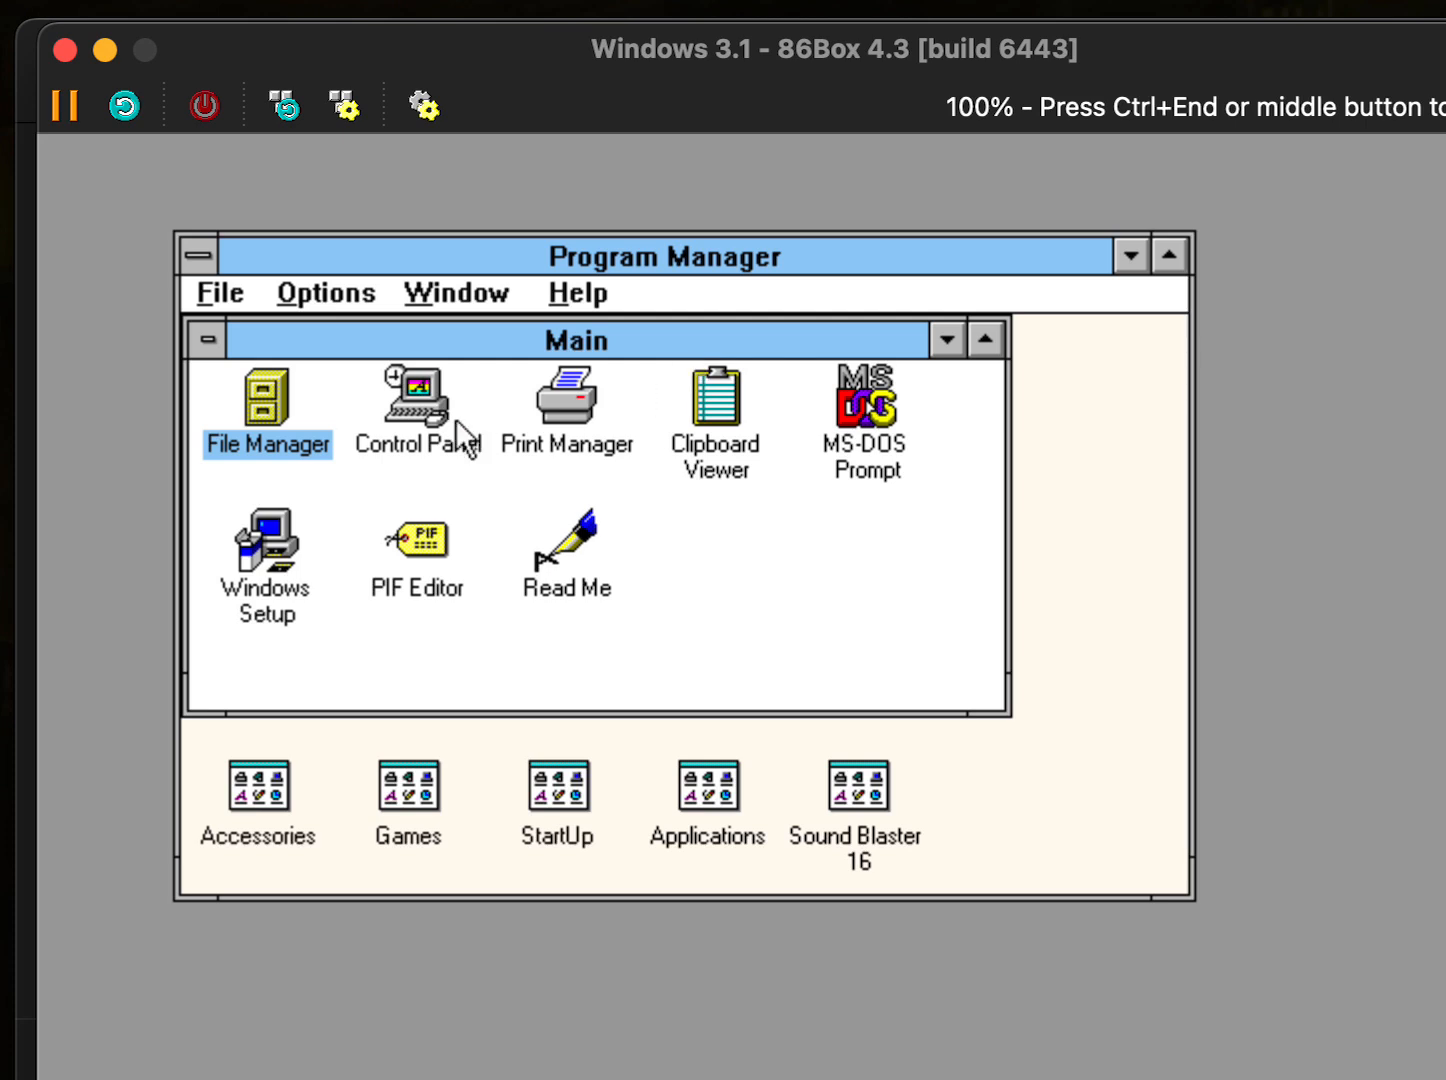
- Apply The Blues from Control Panel's Color schemes, then exit Control Panel via Settings
{"action": "double_click", "coordinate": [433, 404]}
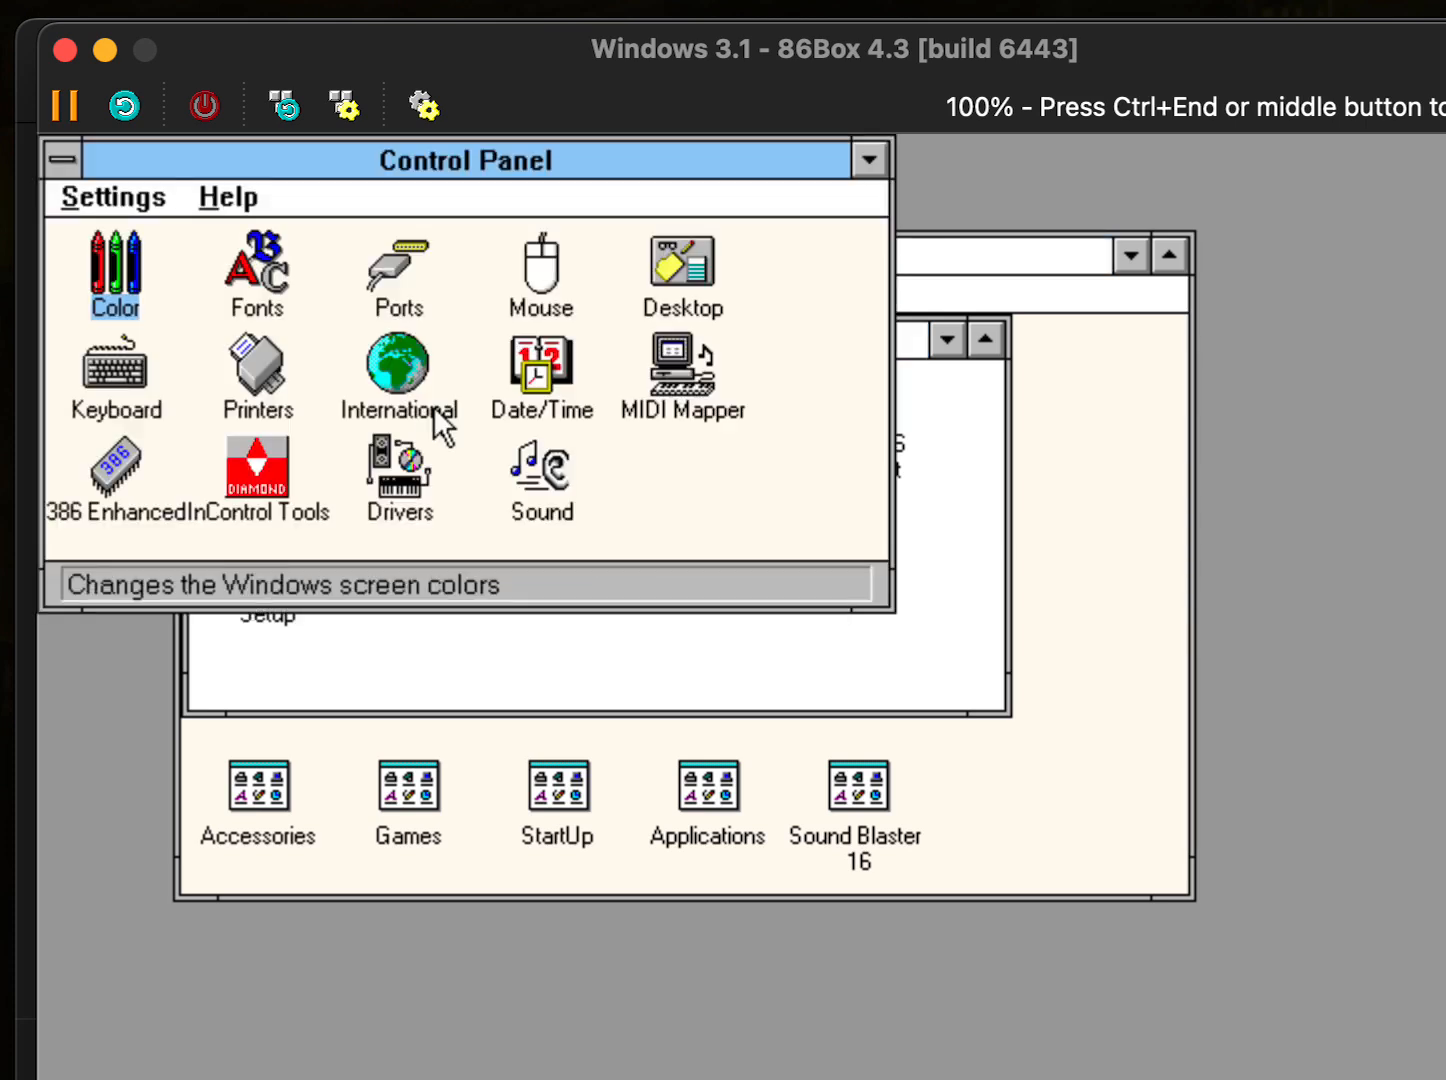
{"action": "double_click", "coordinate": [121, 272]}
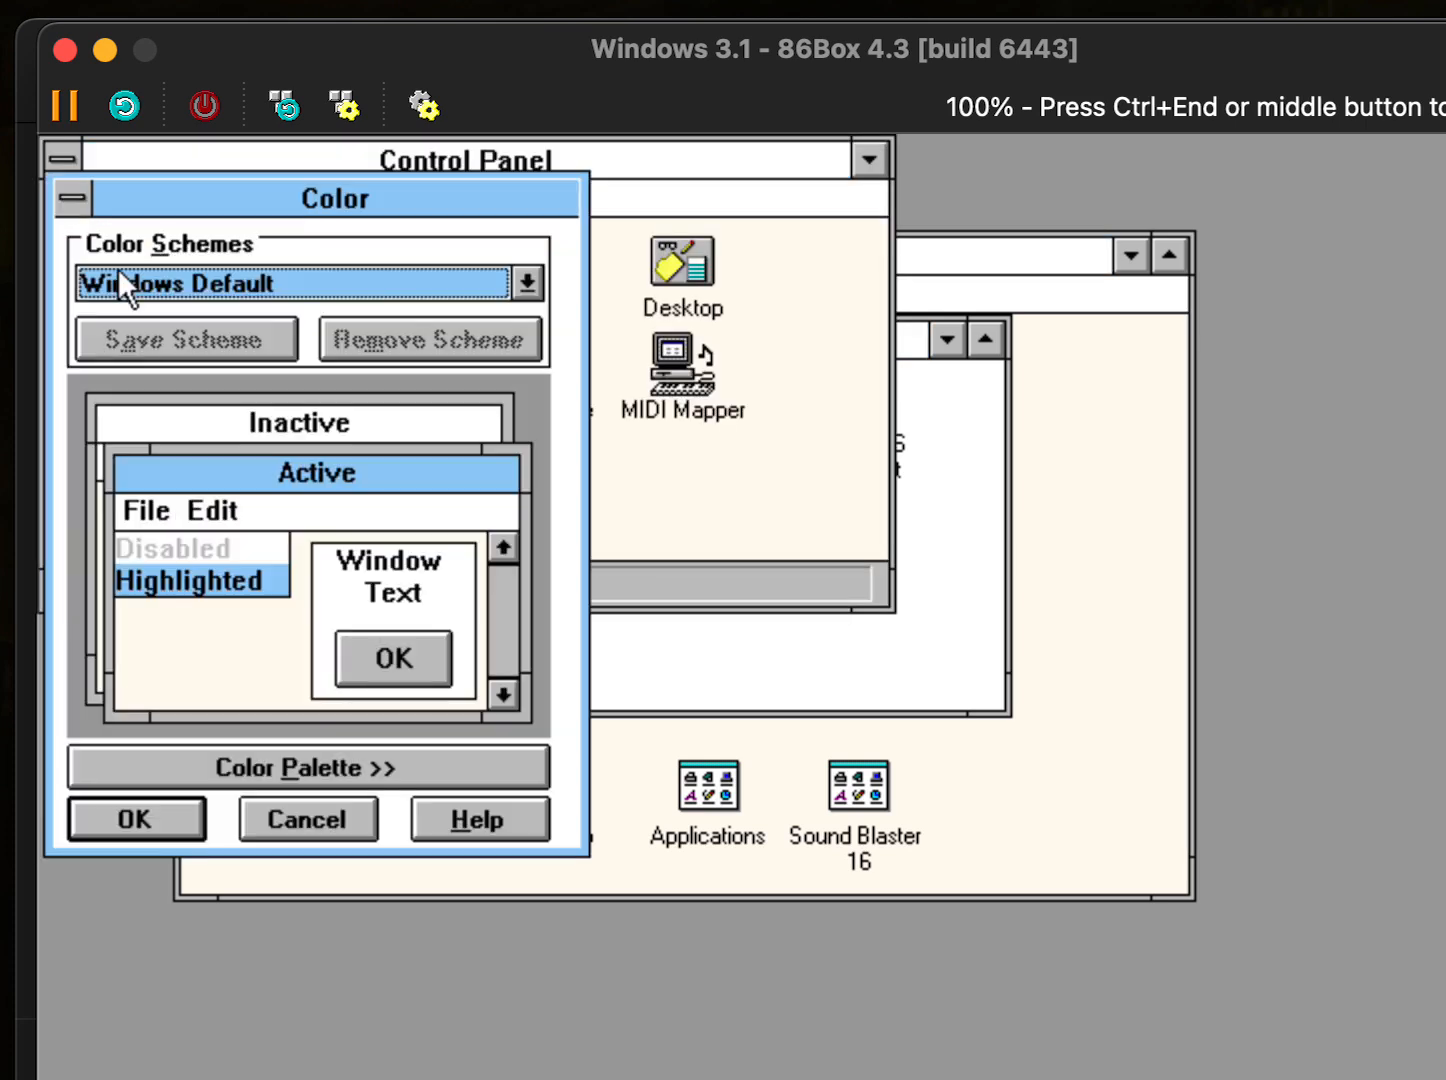
{"action": "left_click", "coordinate": [186, 294]}
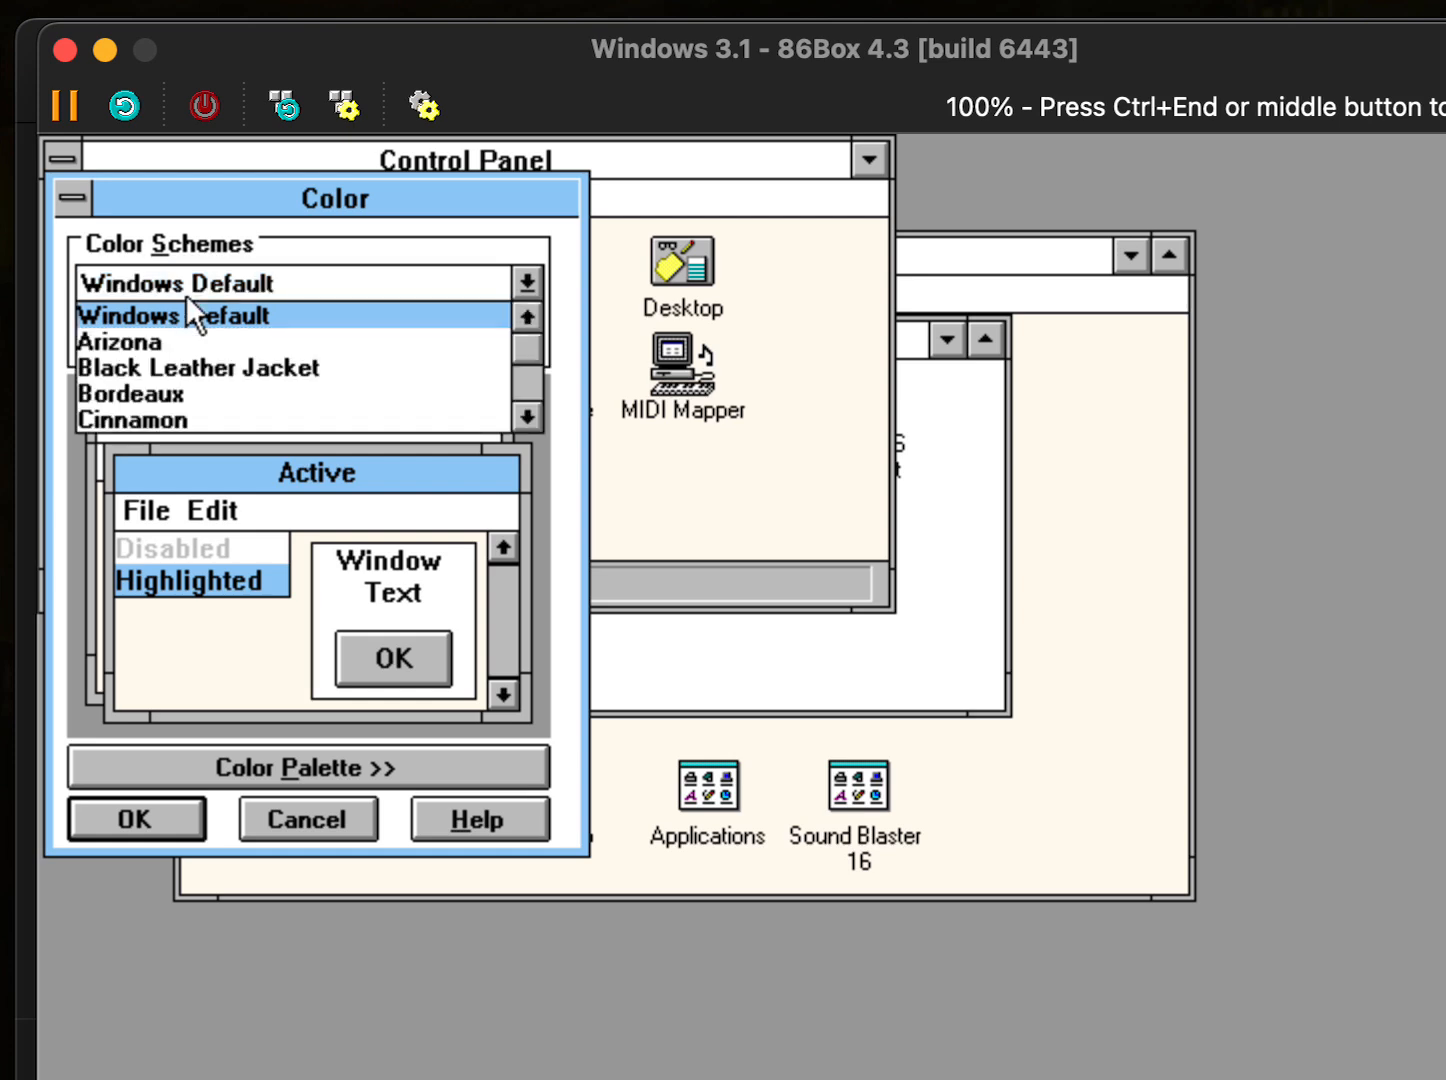
{"action": "left_click_drag", "start_coordinate": [533, 408], "coordinate": [533, 414]}
{"action": "left_click", "coordinate": [527, 417]}
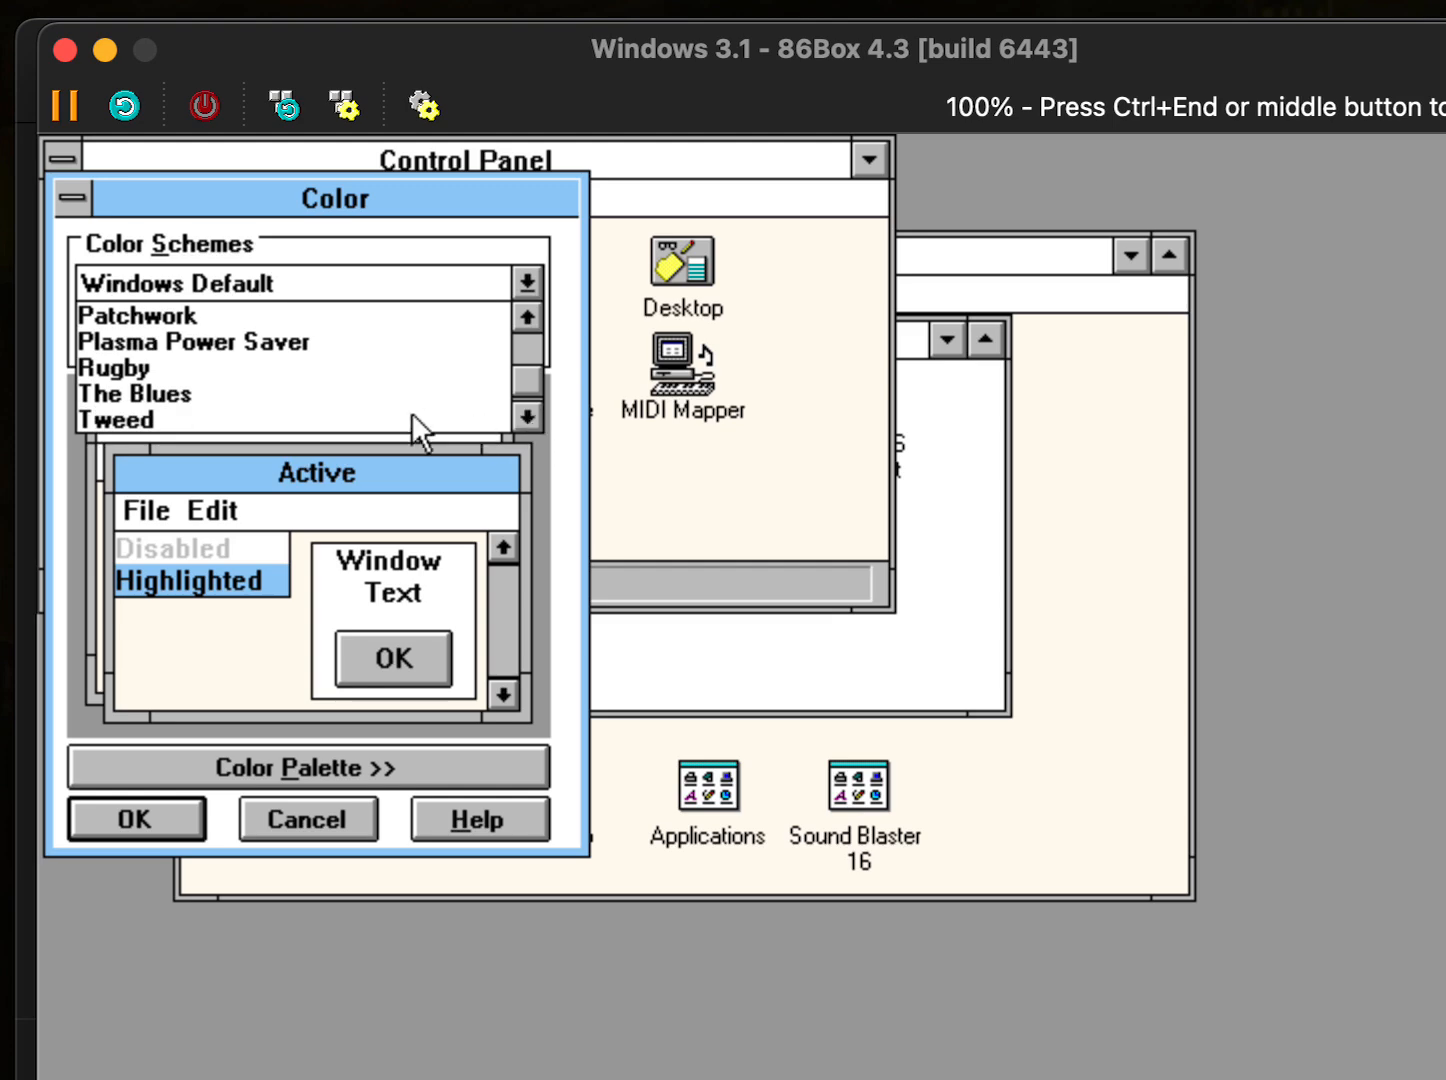
{"action": "left_click", "coordinate": [321, 402]}
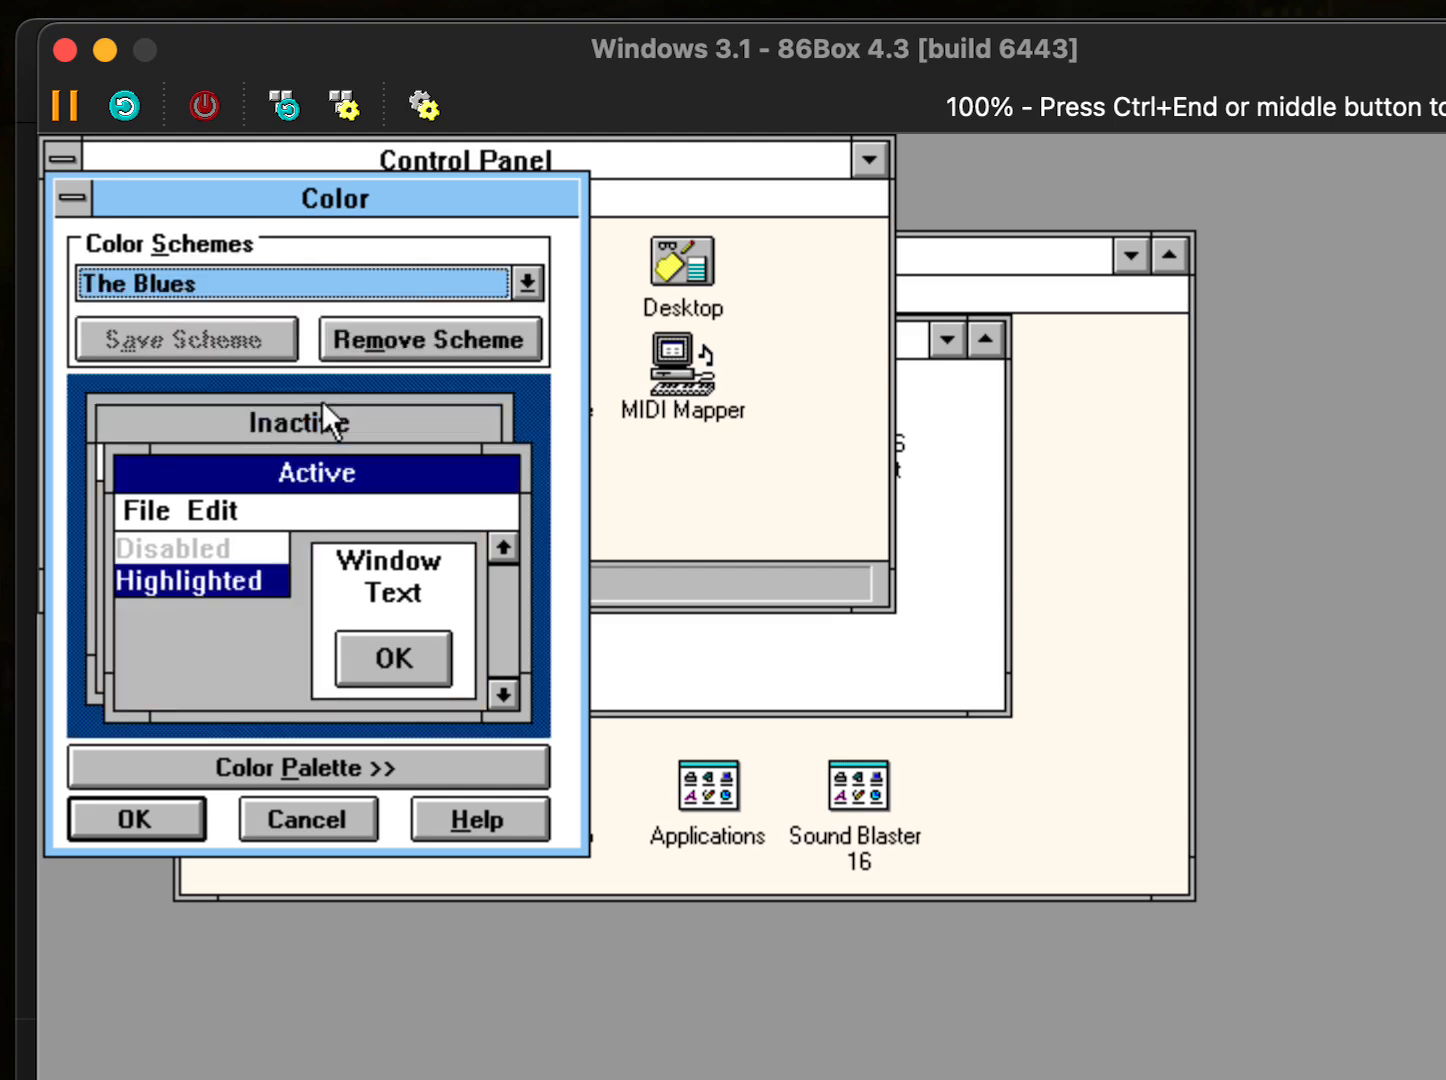
{"action": "left_click", "coordinate": [172, 831]}
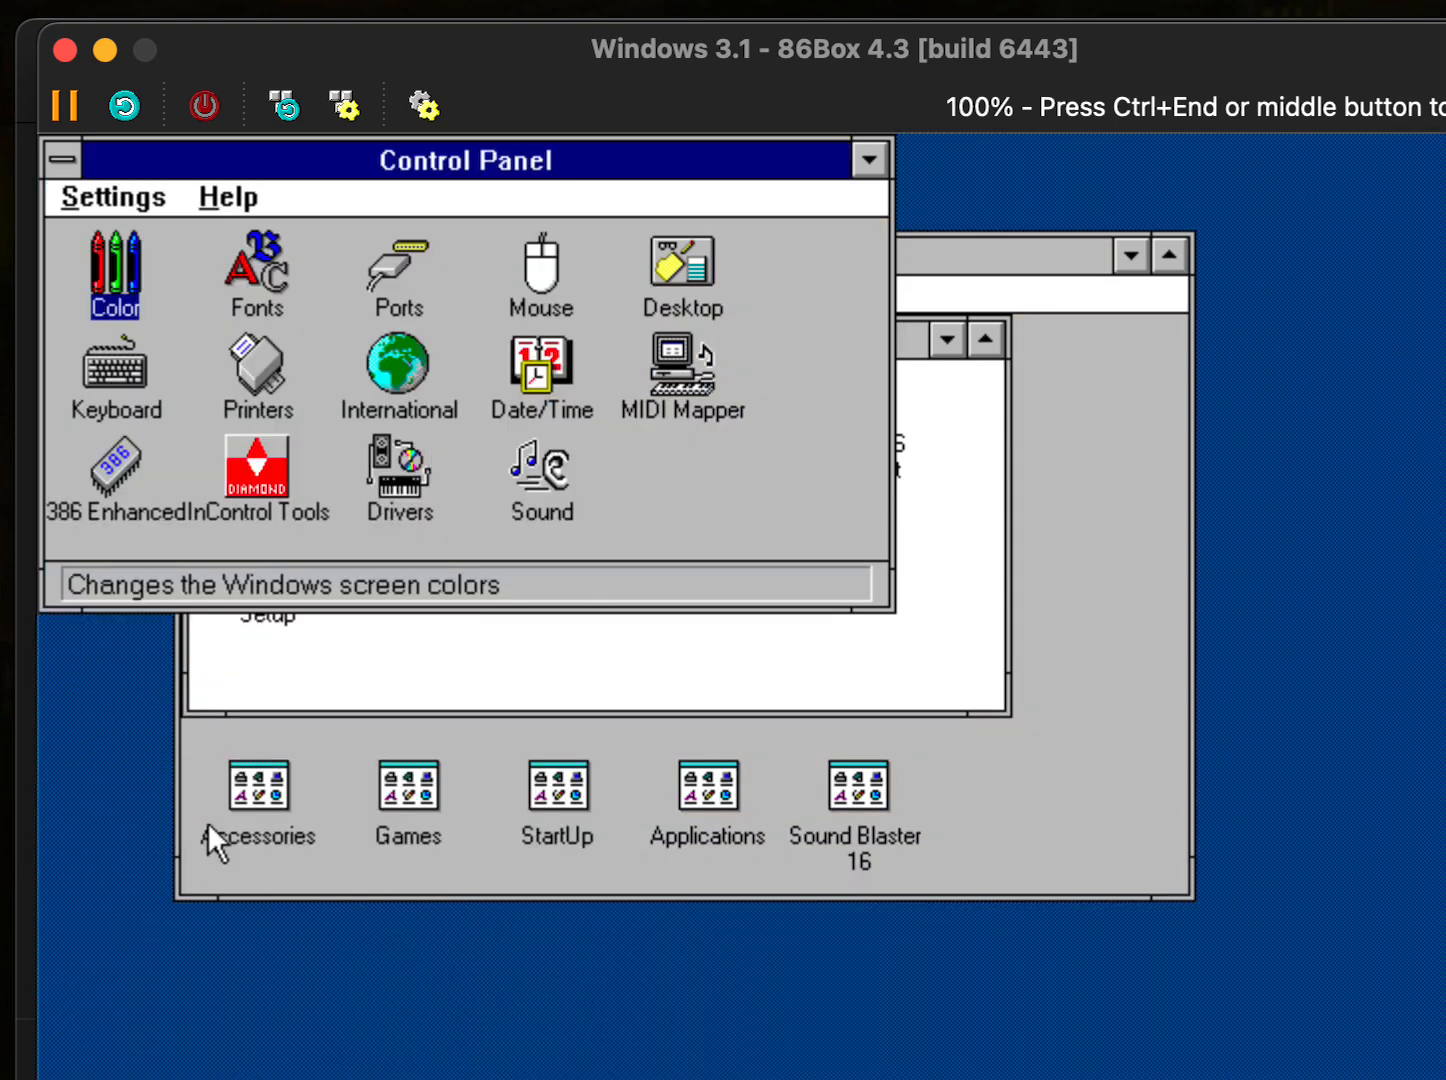
{"action": "left_click", "coordinate": [148, 200]}
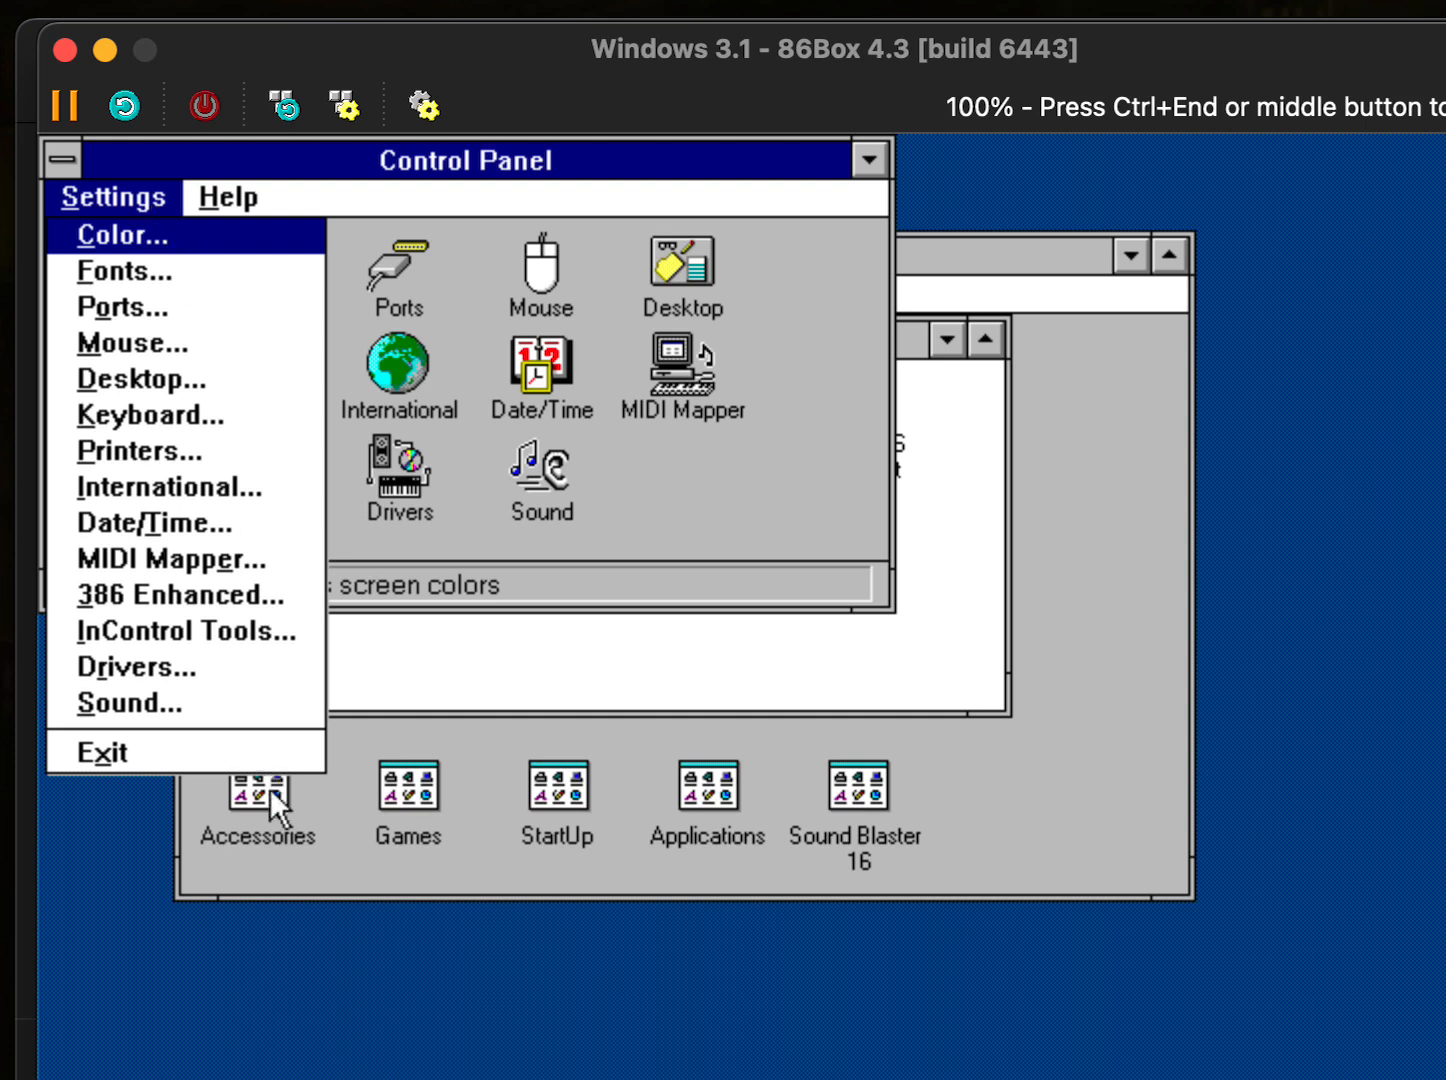
{"action": "left_click", "coordinate": [273, 760]}
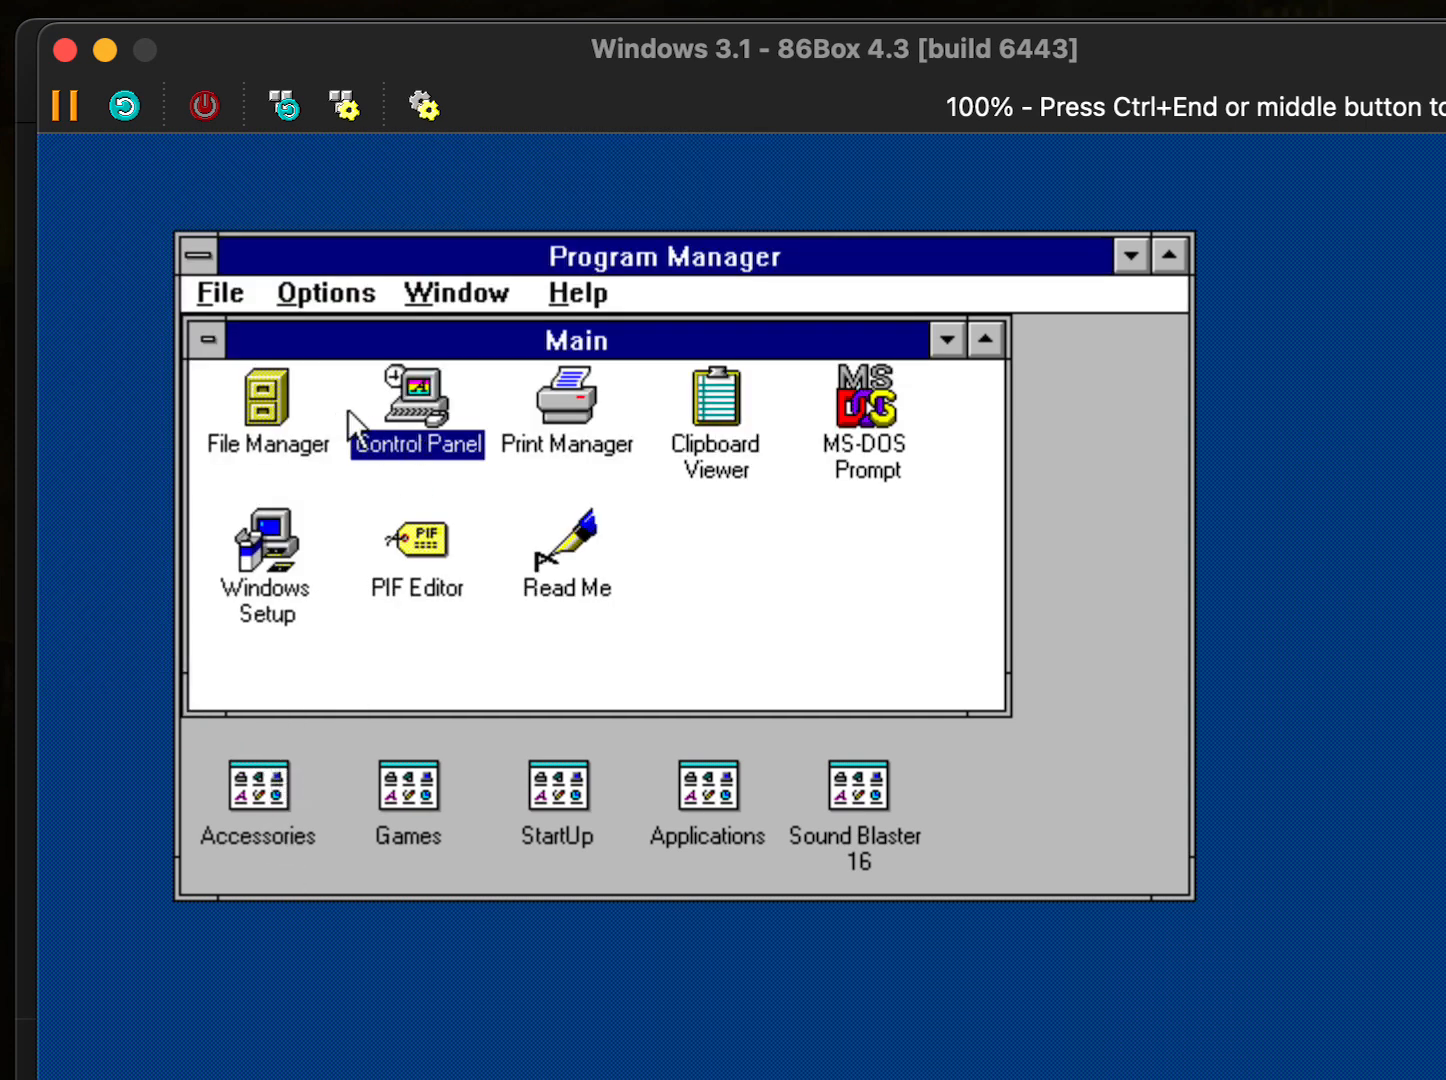
- Minimize the Main program group, then release the mouse with Ctrl+End
{"action": "left_click", "coordinate": [938, 345]}
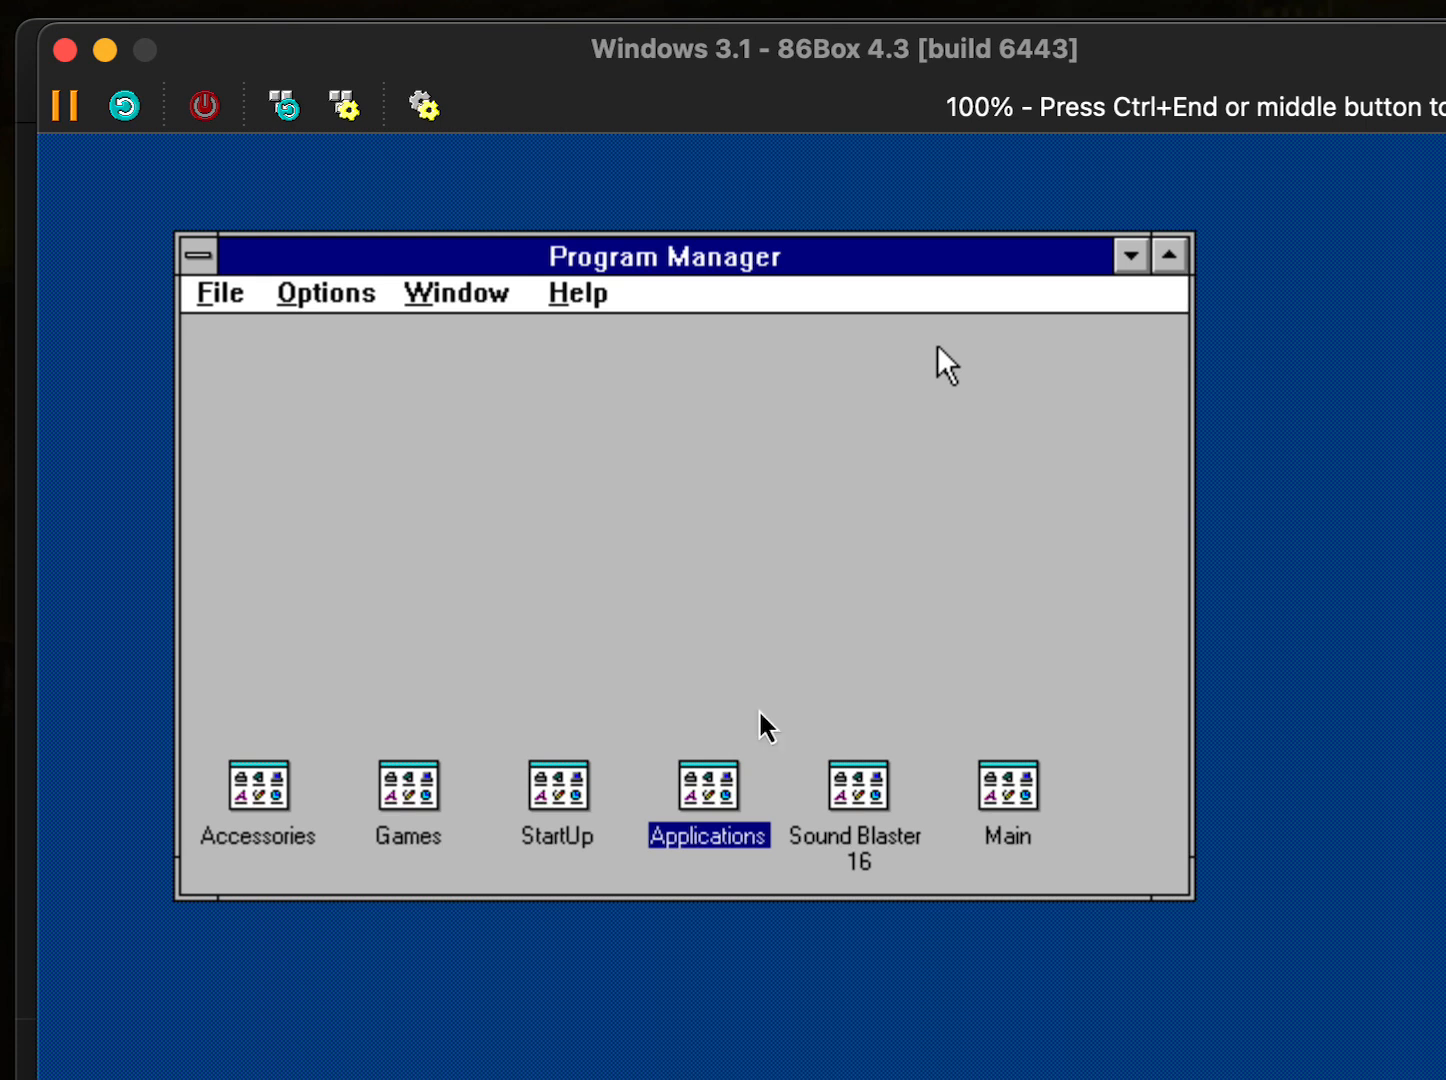
{"action": "key", "text": "ctrl+End"}
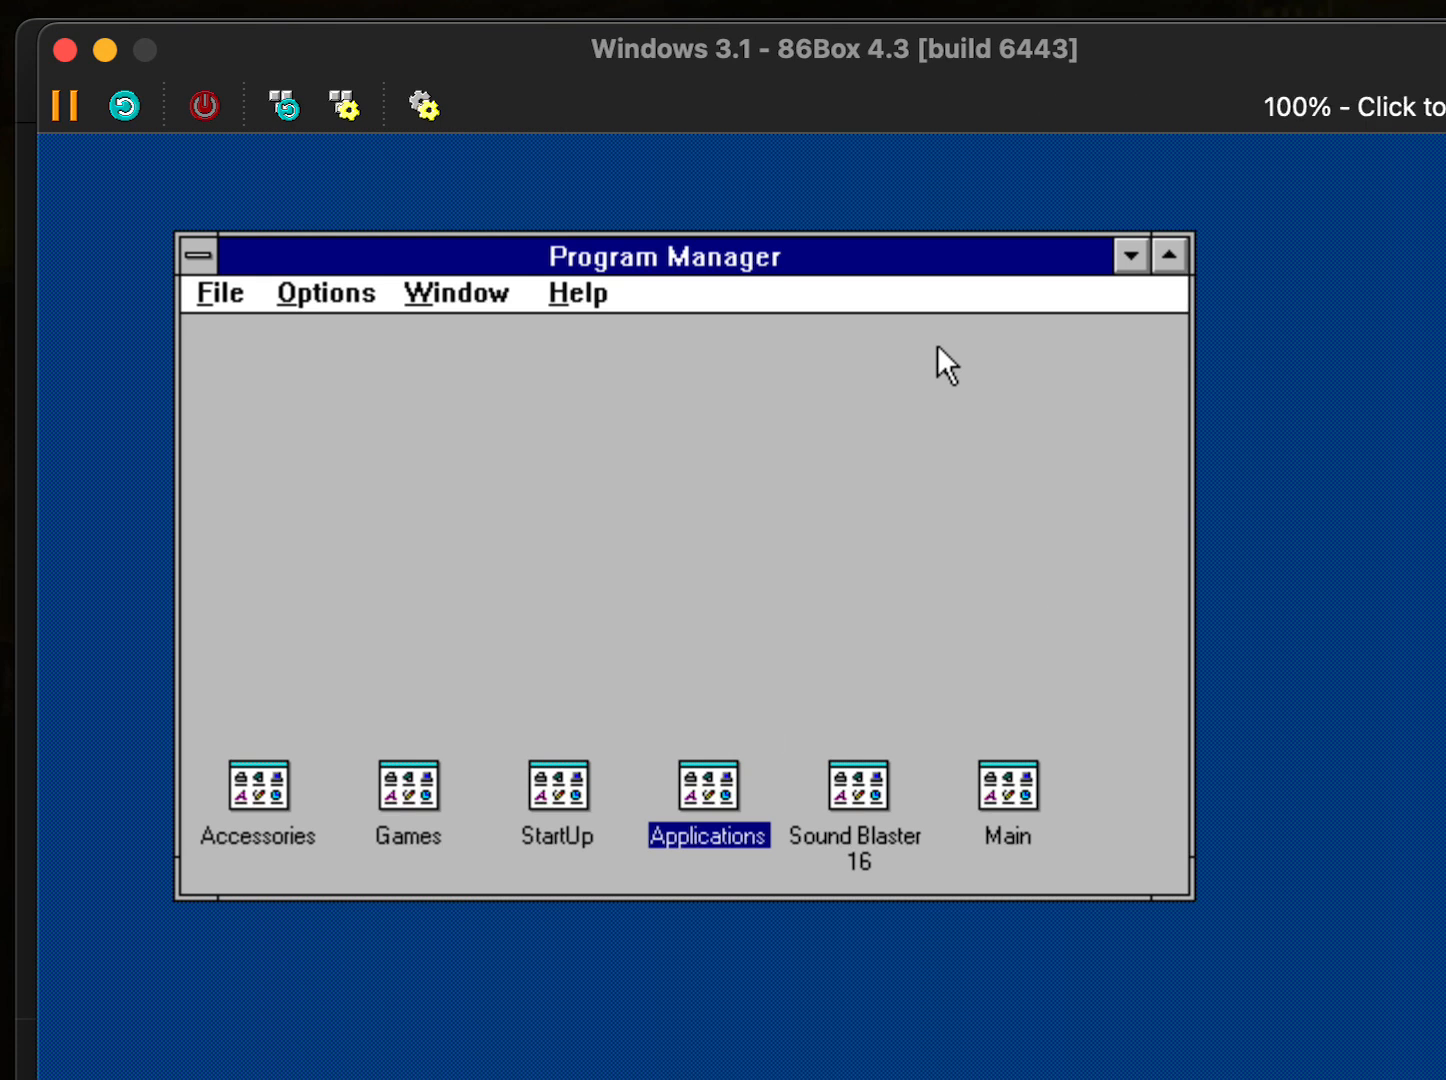